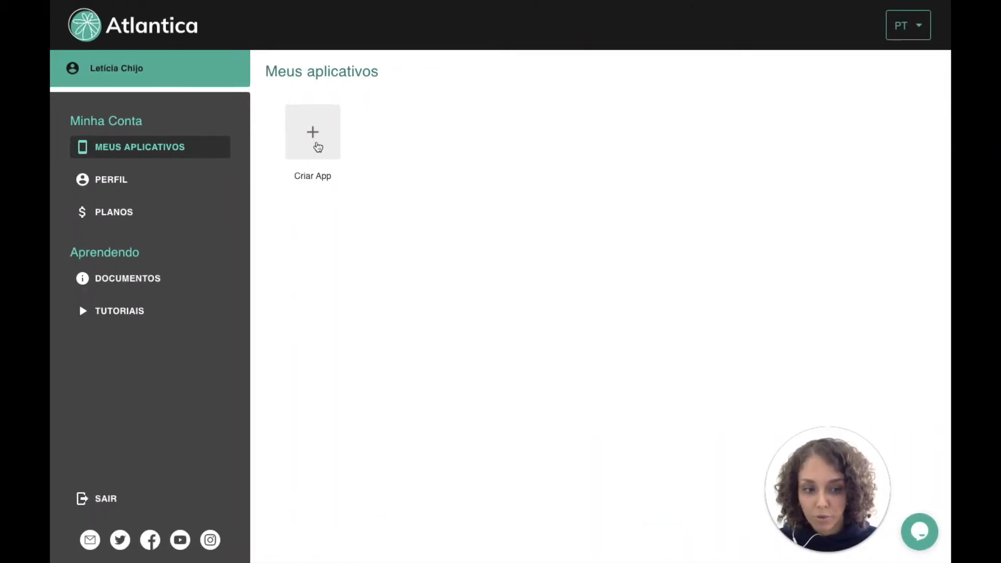
Step: Create a new app named "Receitas da" plus the owner's first name, with a cyan-blue colour, and save it
click(318, 147)
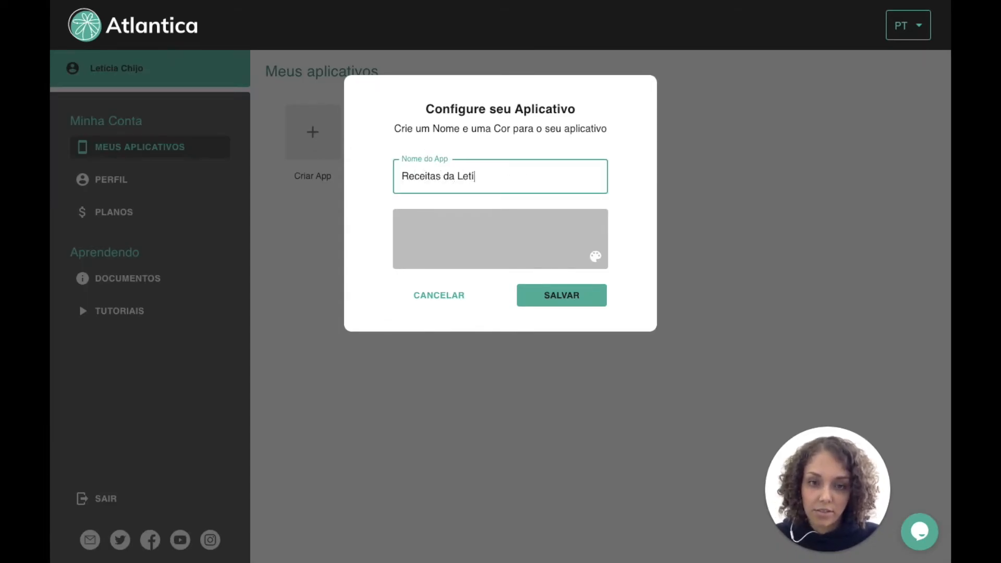
click(526, 245)
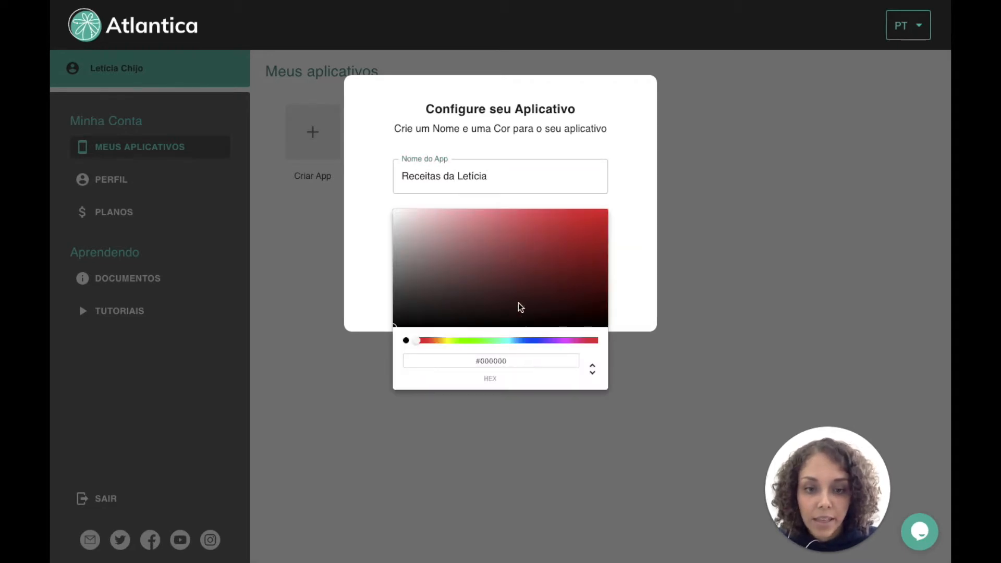
click(511, 341)
drag(611, 227, 605, 228)
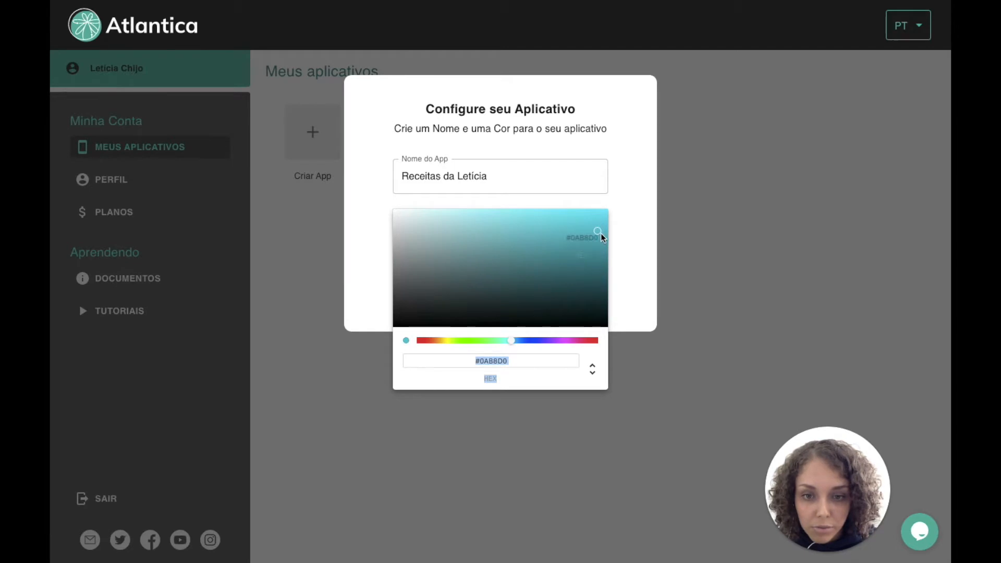
drag(598, 229, 630, 233)
click(631, 236)
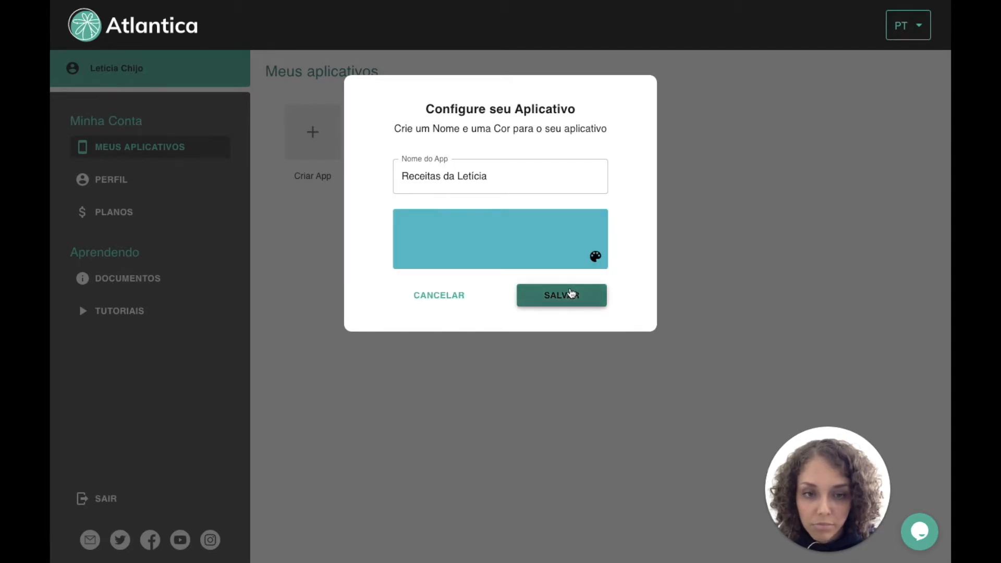
click(572, 292)
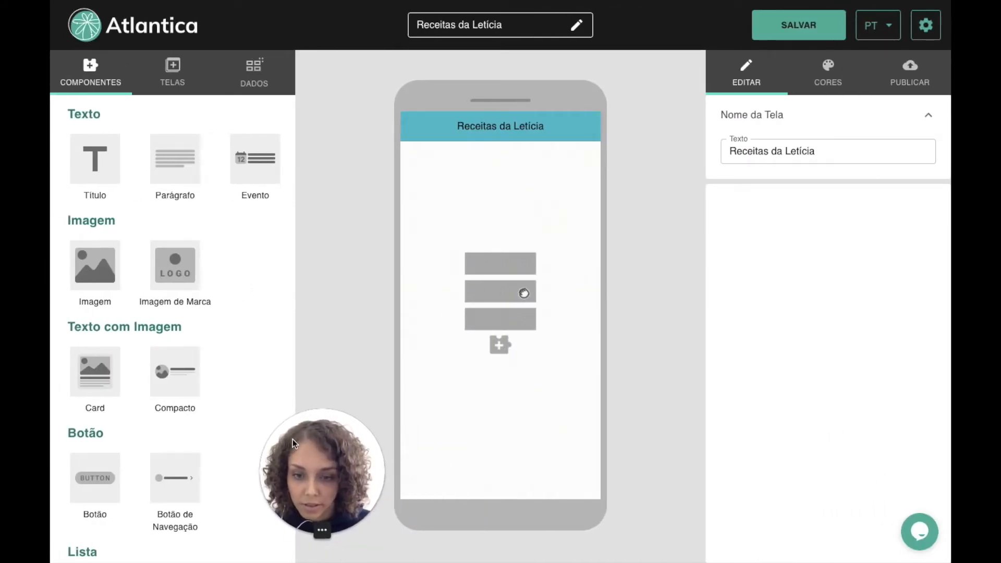
Step: Add an image, a title, a paragraph and three navigation buttons to the app's home screen
click(92, 270)
click(105, 164)
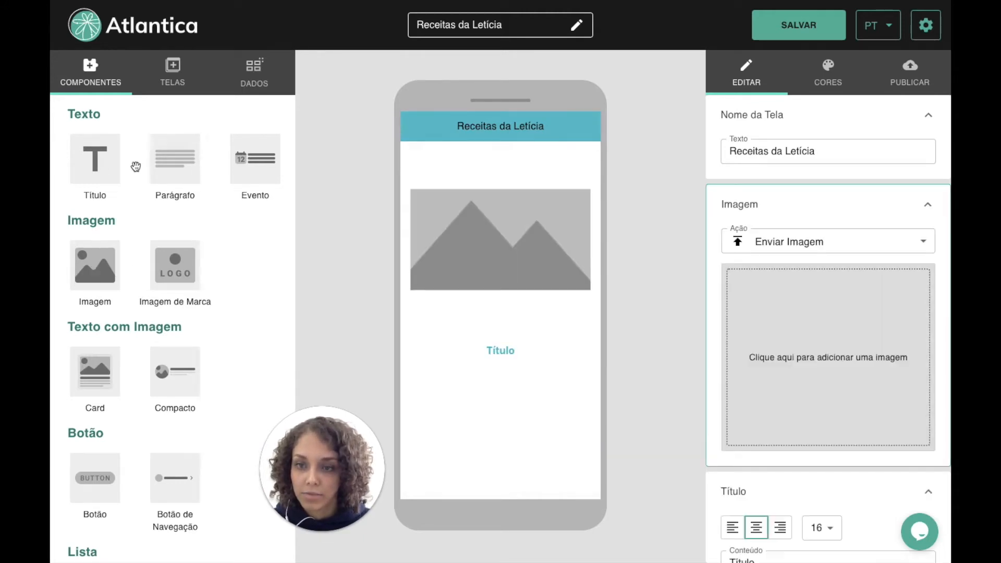
click(180, 173)
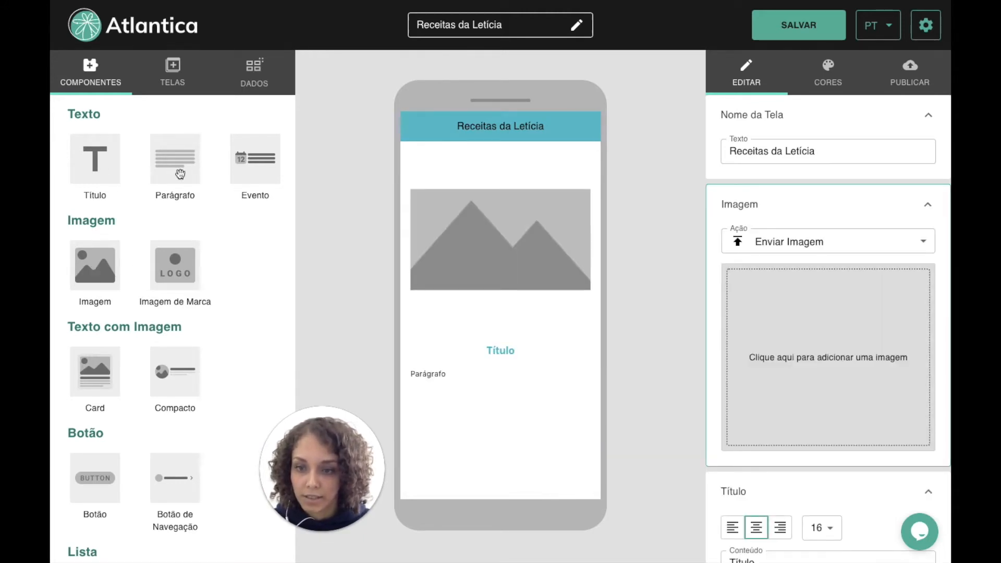
click(172, 476)
click(173, 473)
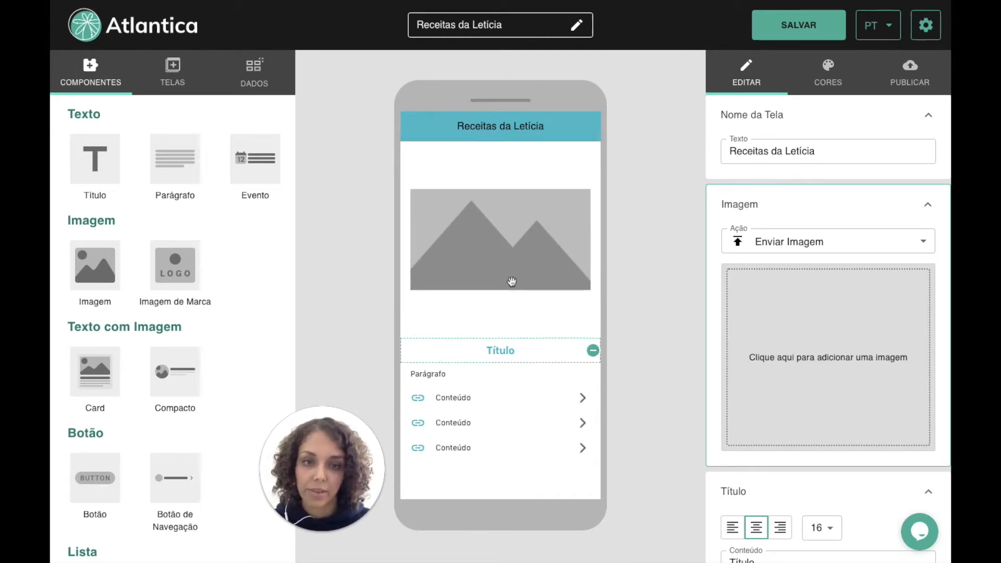
Step: Load risoto.jpg from the Receitas folder on the desktop (Mesa) into the image component
click(511, 237)
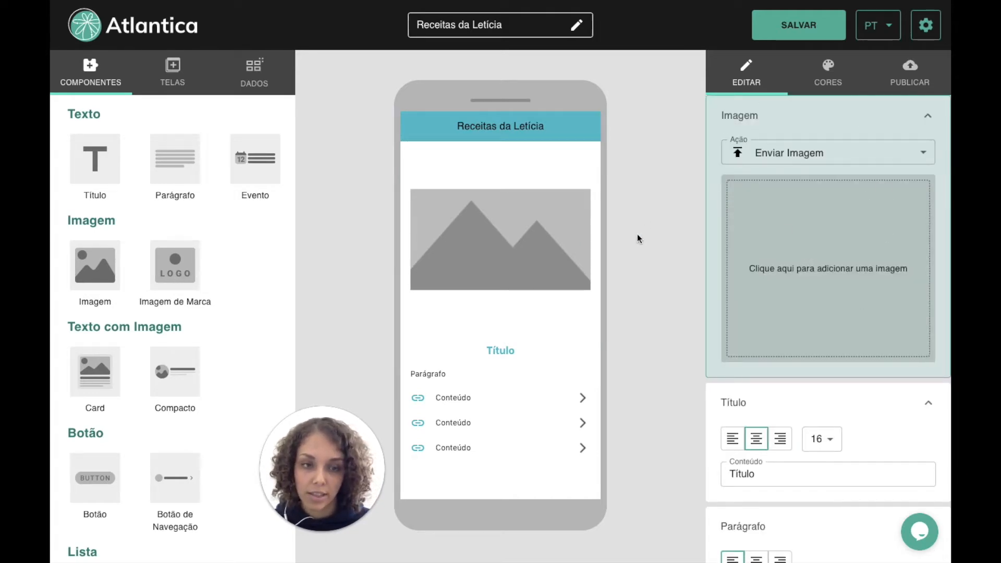
click(798, 280)
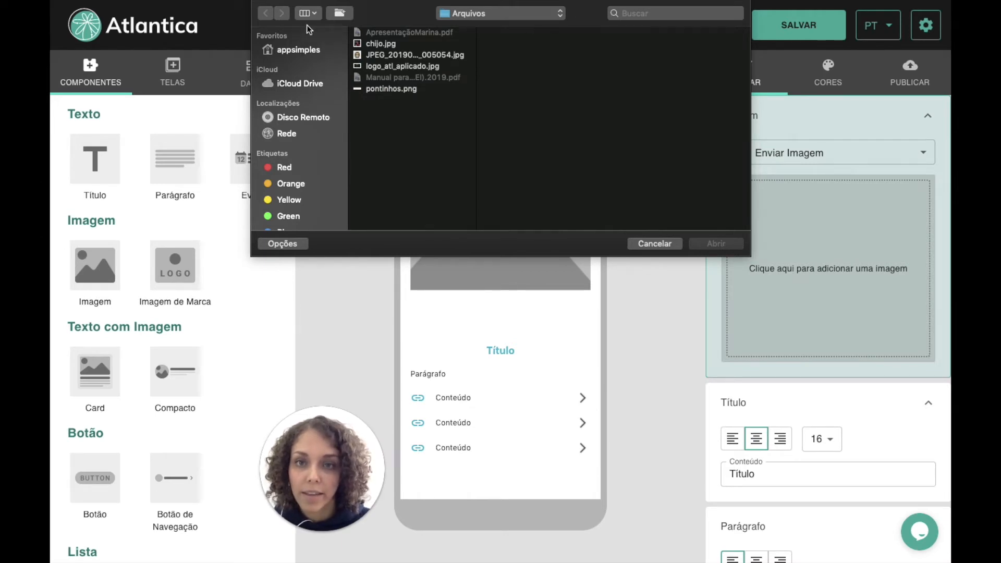
click(509, 13)
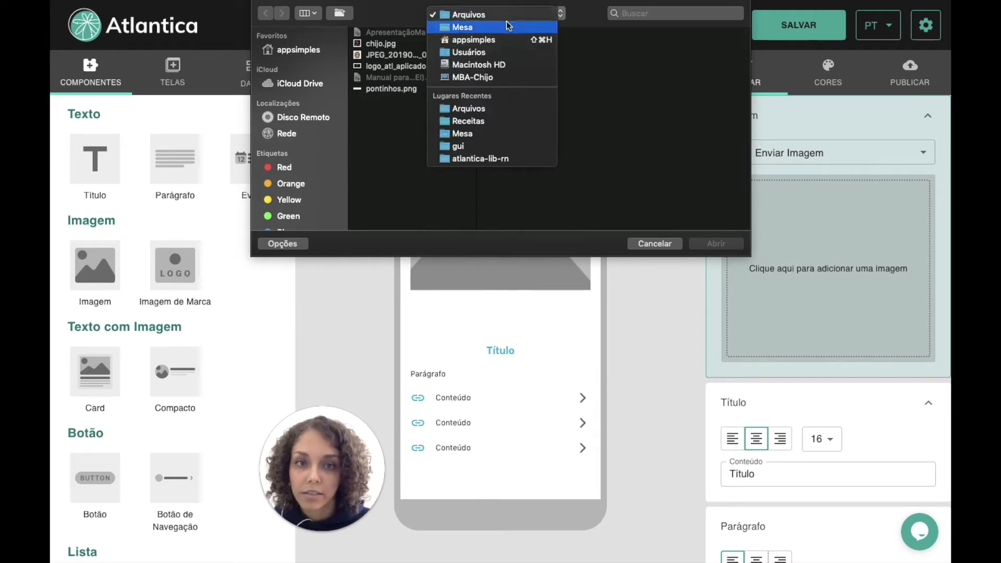
click(494, 29)
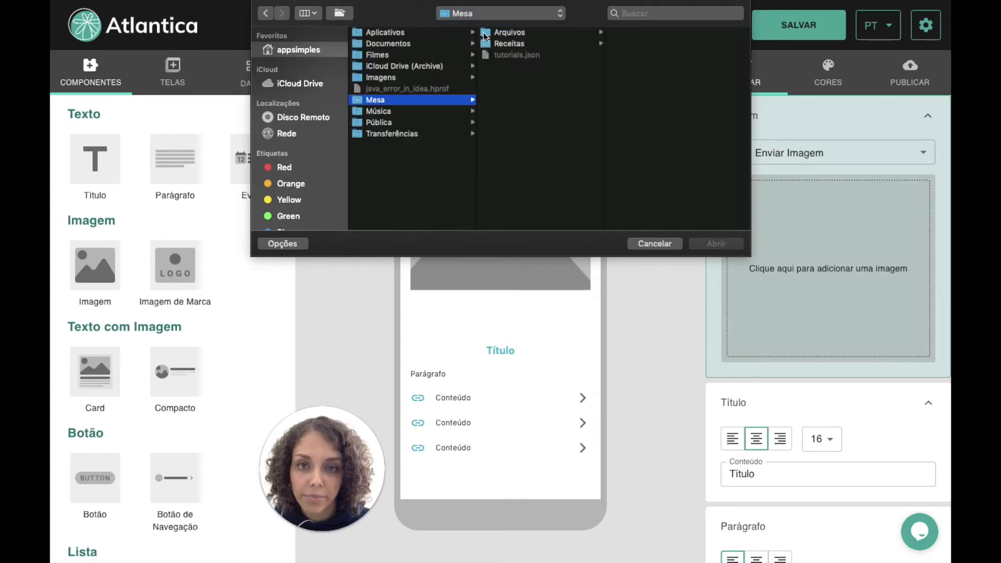
click(522, 45)
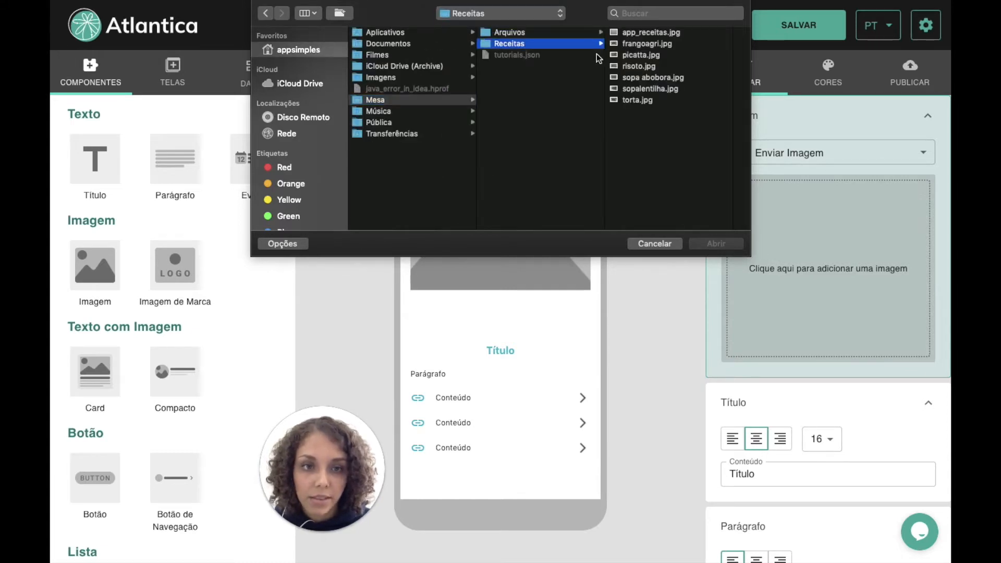
double_click(643, 67)
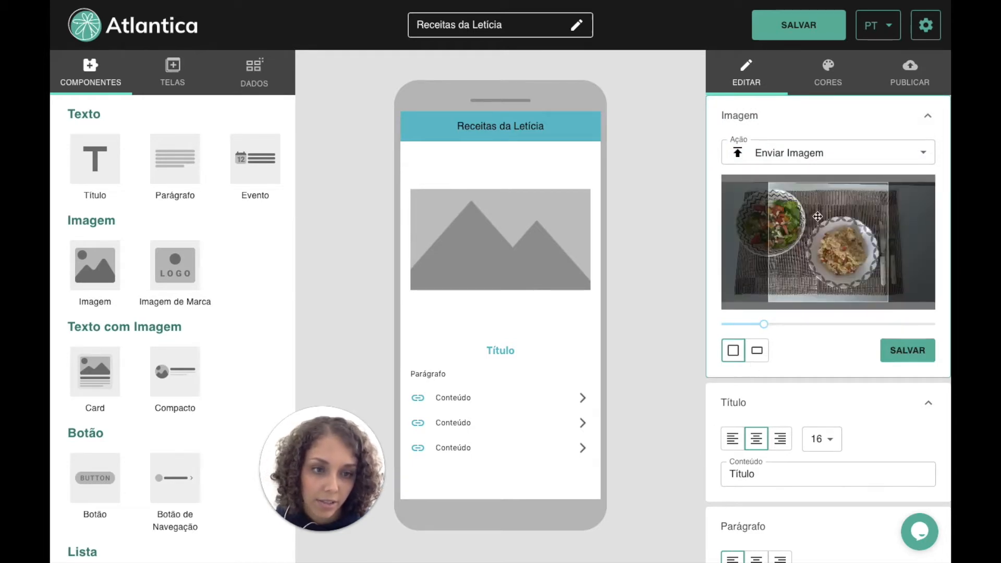
Step: Crop the risotto photo to the rectangular format, zoomed in and shifted towards the risotto plate, and save the image
click(757, 351)
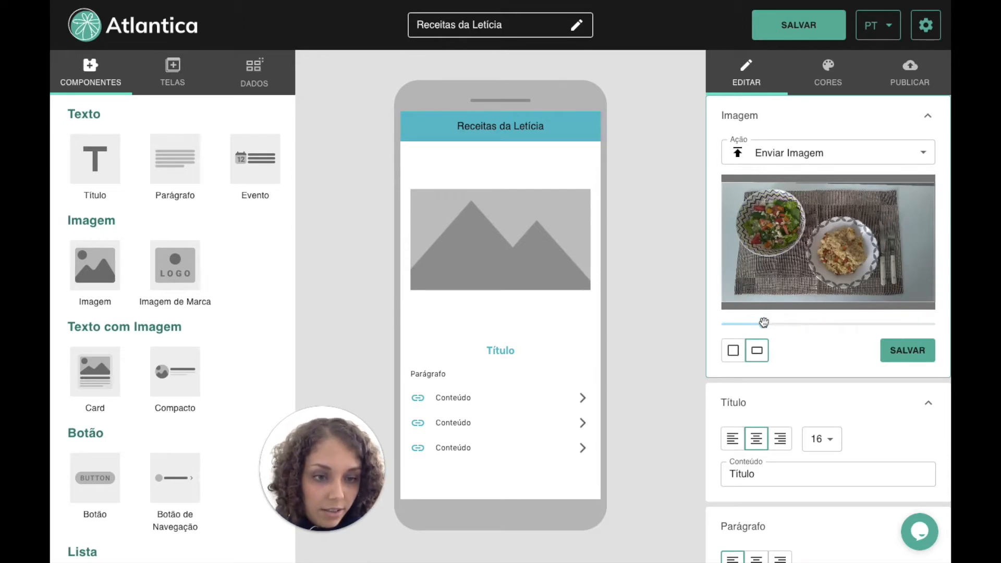
drag(766, 324, 790, 324)
drag(785, 267, 801, 267)
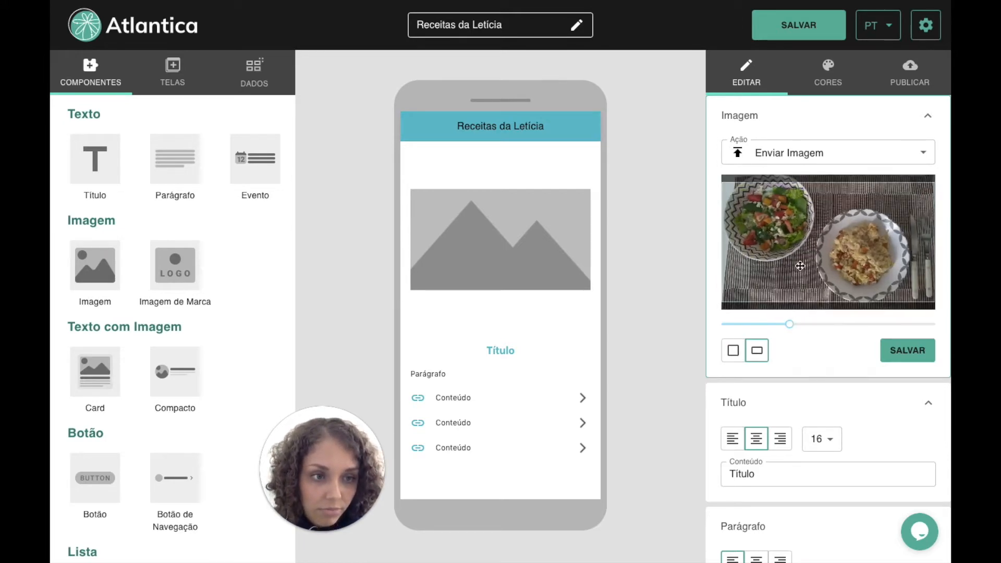
click(801, 324)
drag(822, 263, 814, 260)
drag(799, 325, 807, 325)
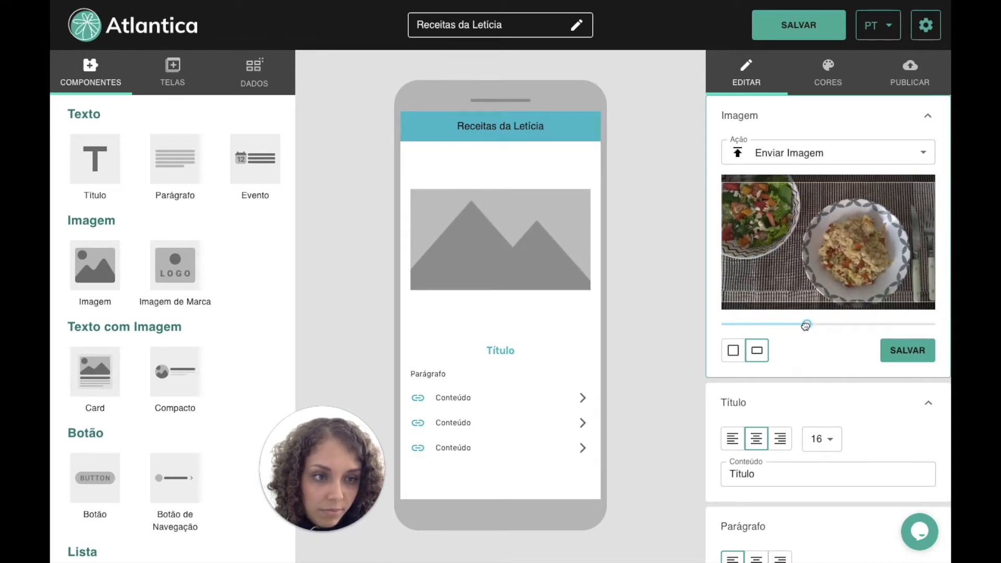
drag(827, 254, 823, 254)
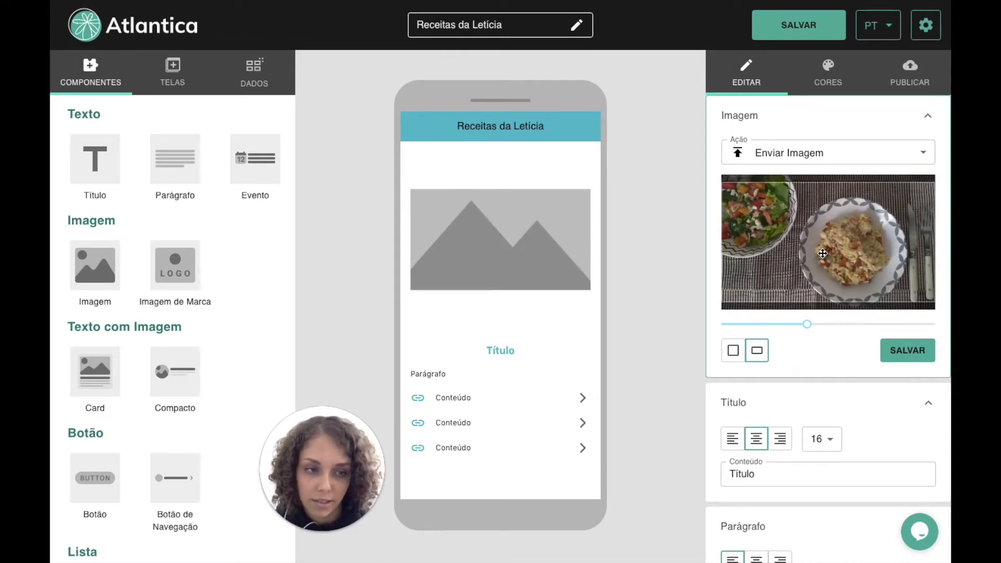
click(891, 359)
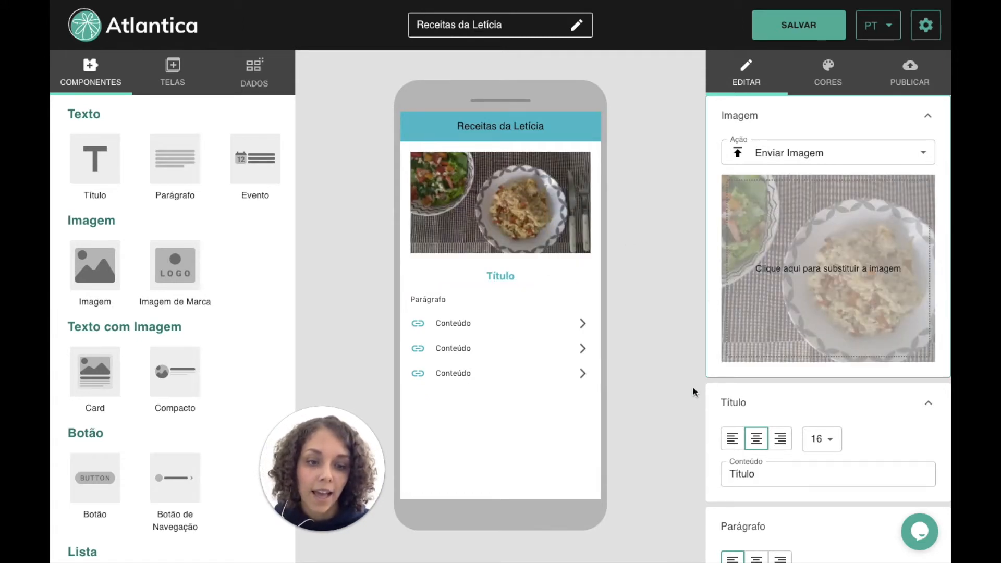
Step: Set the title component's content to "Sobre esse app"
click(495, 282)
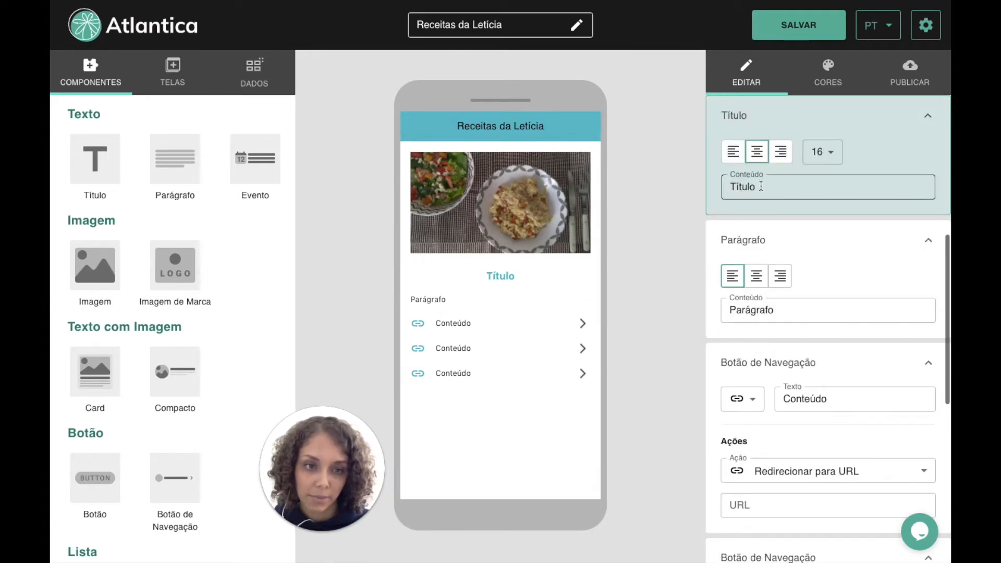
double_click(780, 189)
text(Sobre esse app)
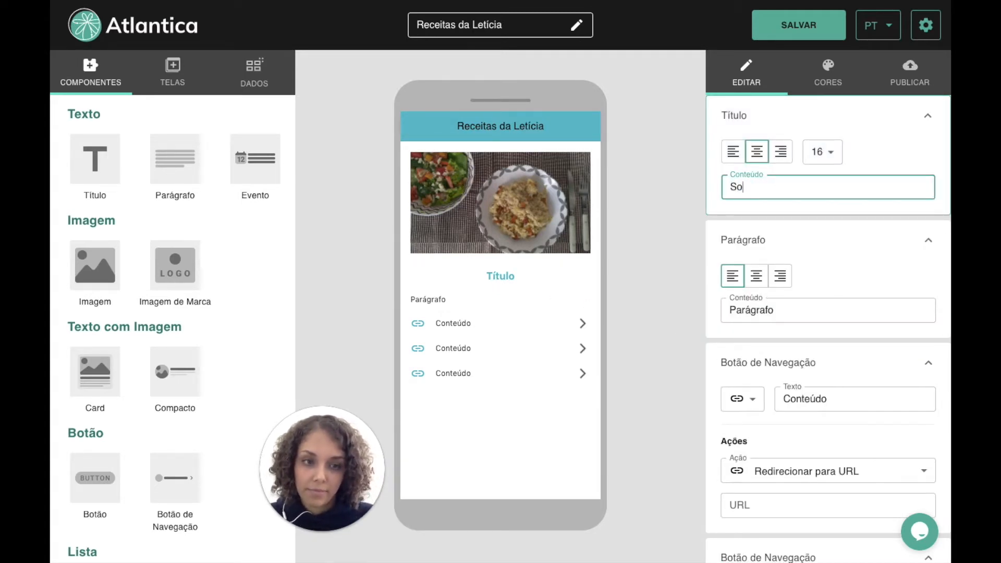
click(666, 243)
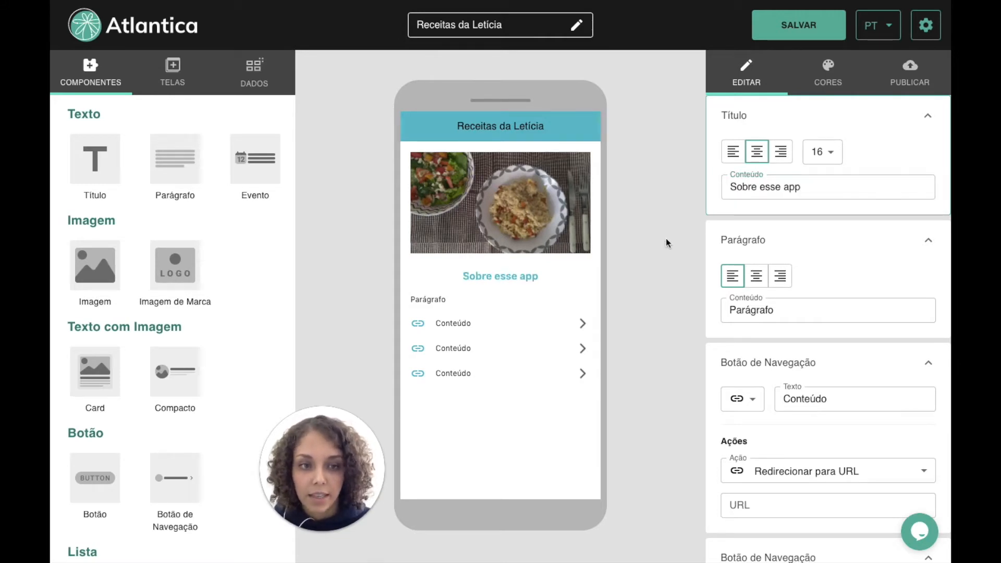
Step: Set the paragraph's content to "blablabla" and centre its text
click(438, 303)
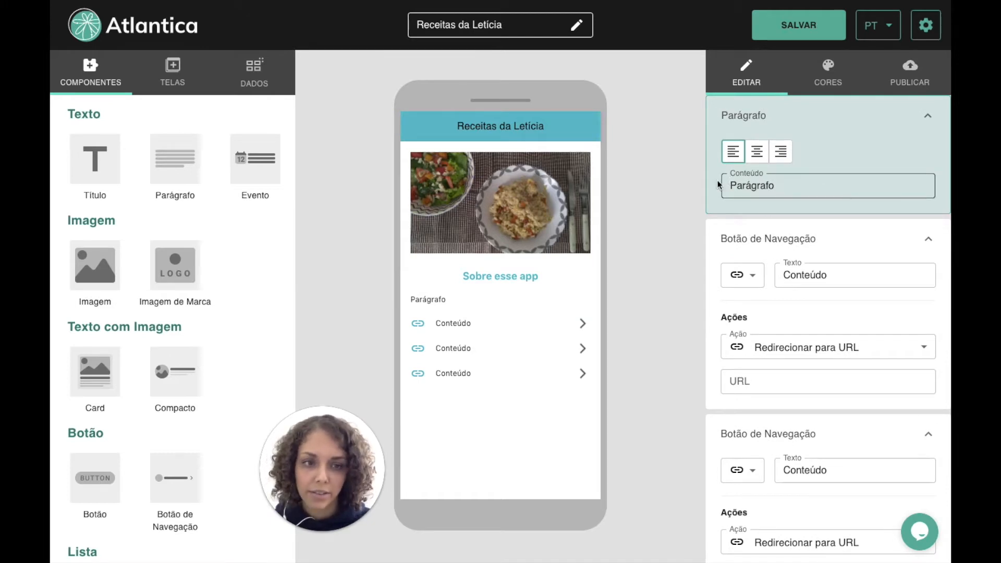
drag(728, 183, 815, 183)
text(bal)
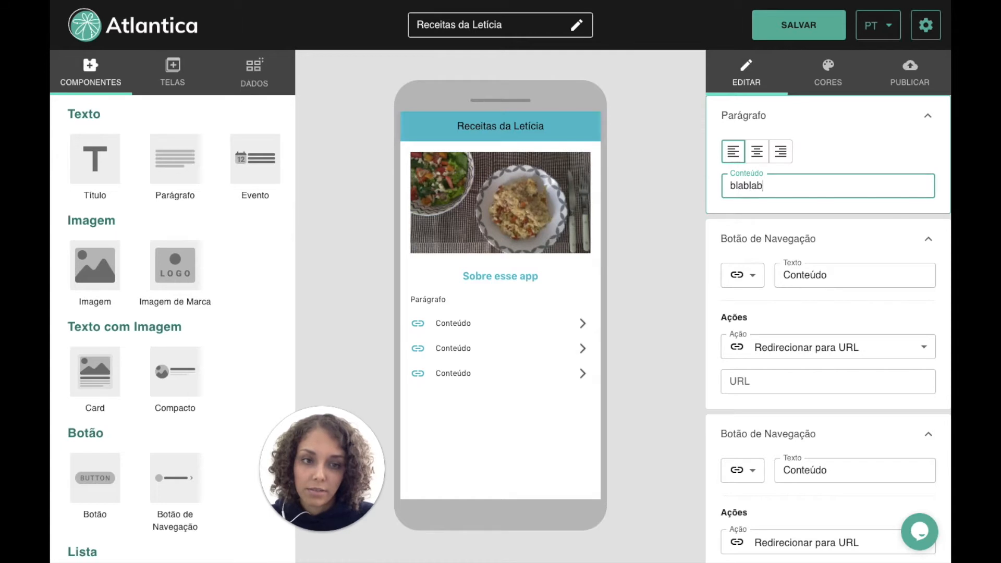
click(758, 154)
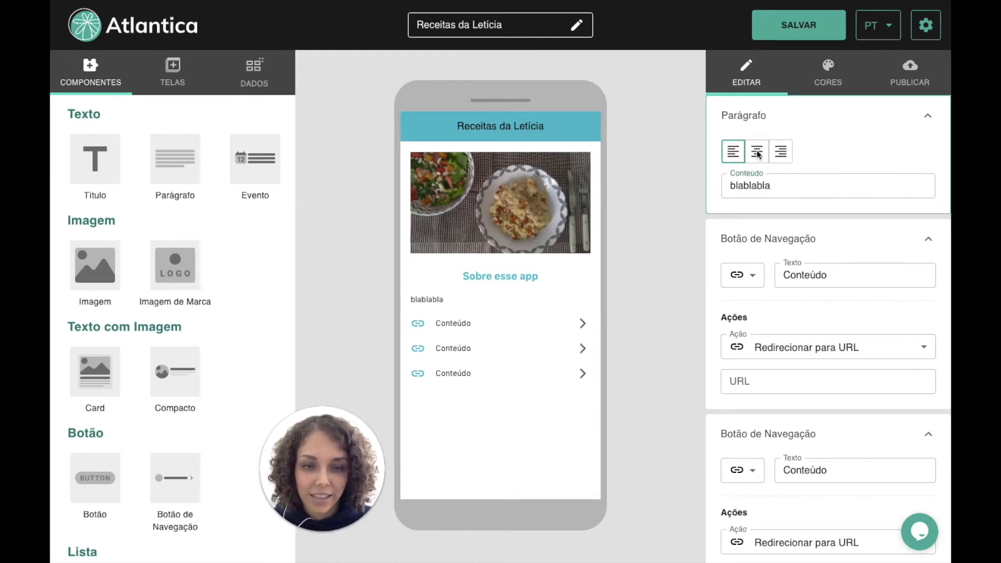
click(758, 153)
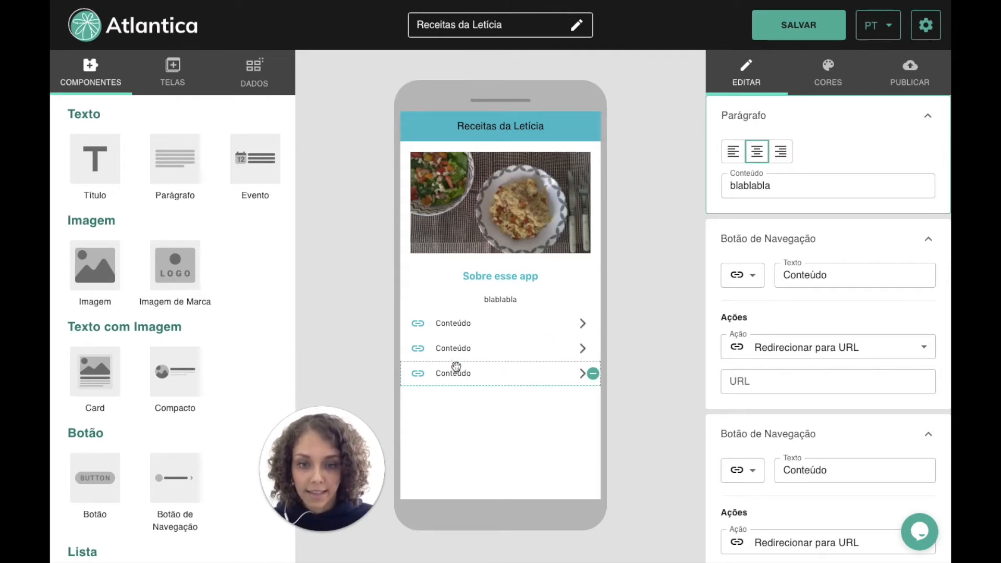
Step: Give the first navigation button the circled person icon and the text "Quem sou eu?"
click(478, 326)
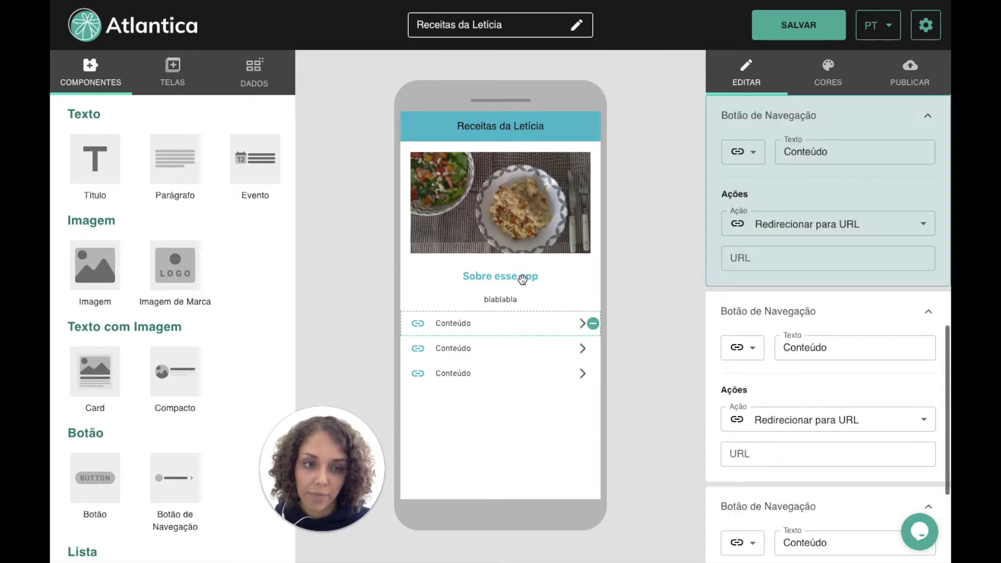
click(760, 157)
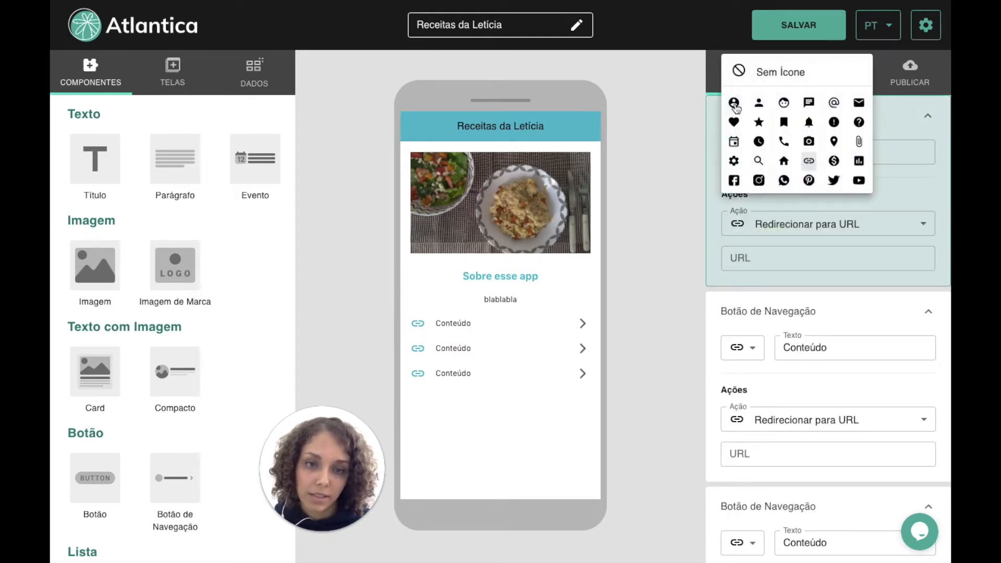
click(735, 103)
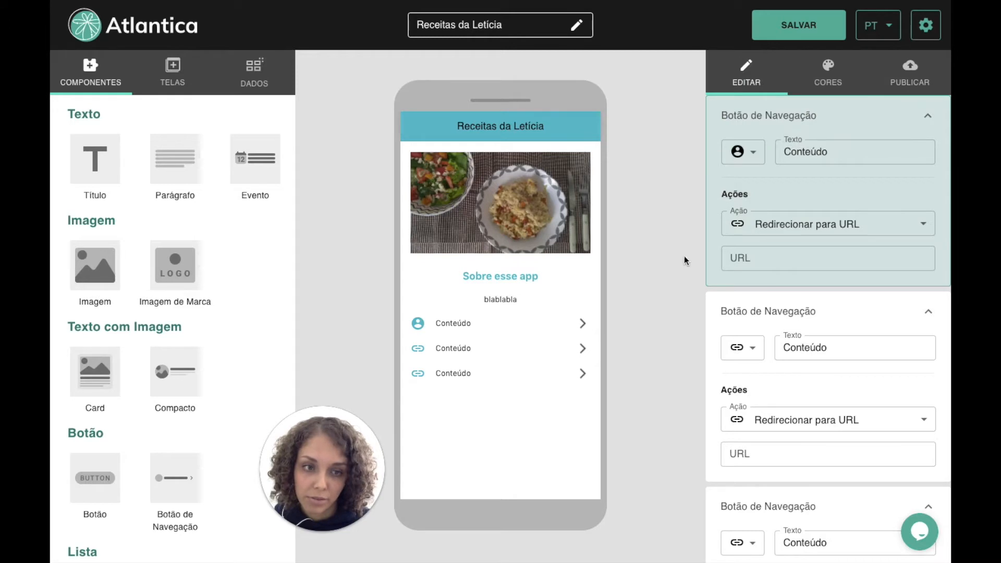
click(848, 149)
drag(840, 152, 781, 153)
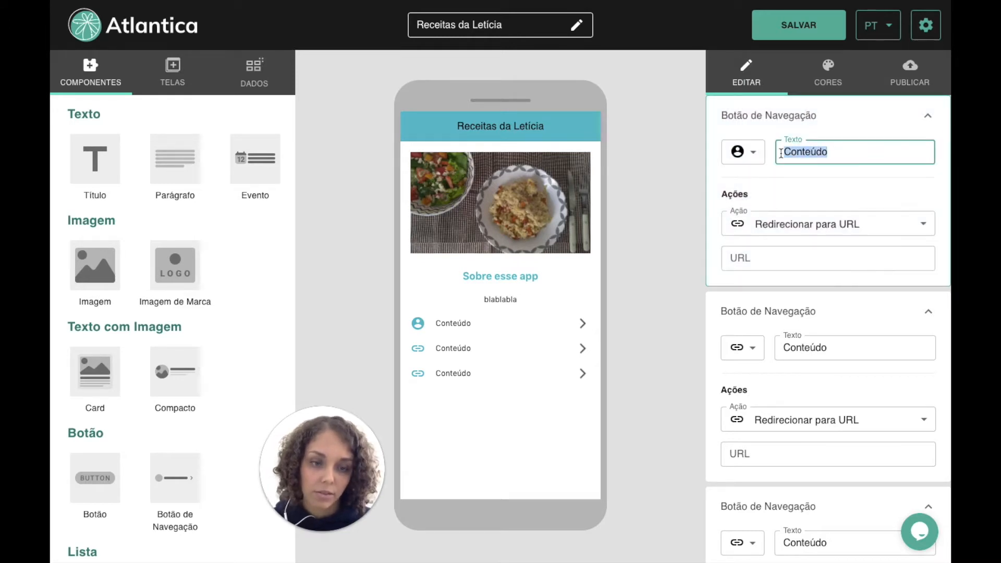
text(Quem sou)
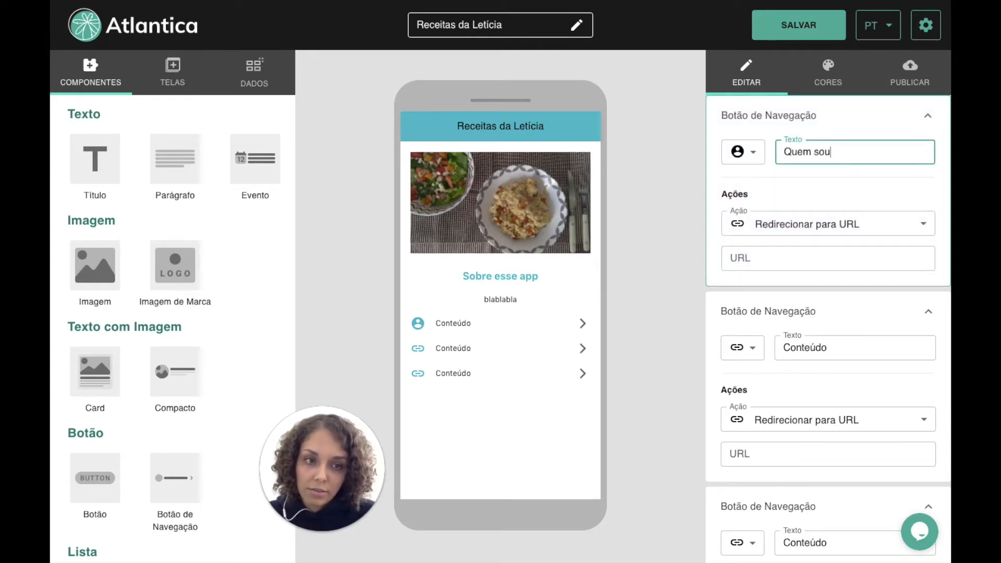
click(641, 260)
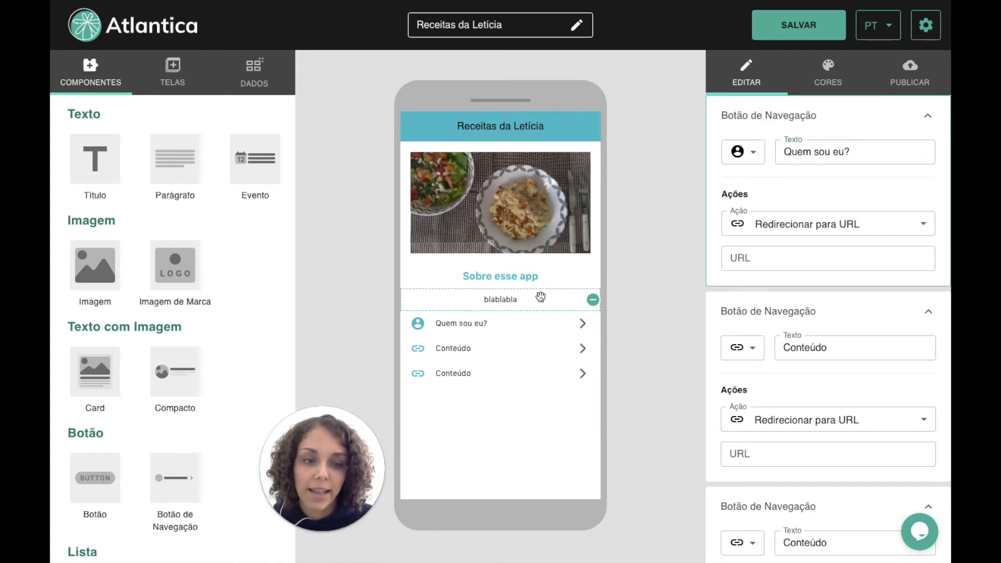
Step: Set the "Quem sou eu?" button's action to Navegação entre Telas and open the app's list of screens
click(754, 223)
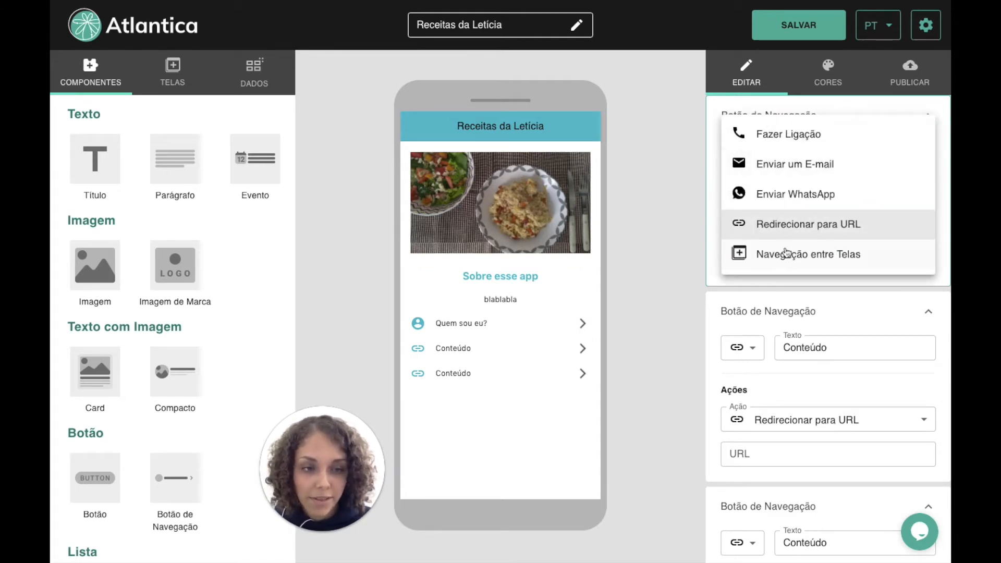
click(782, 268)
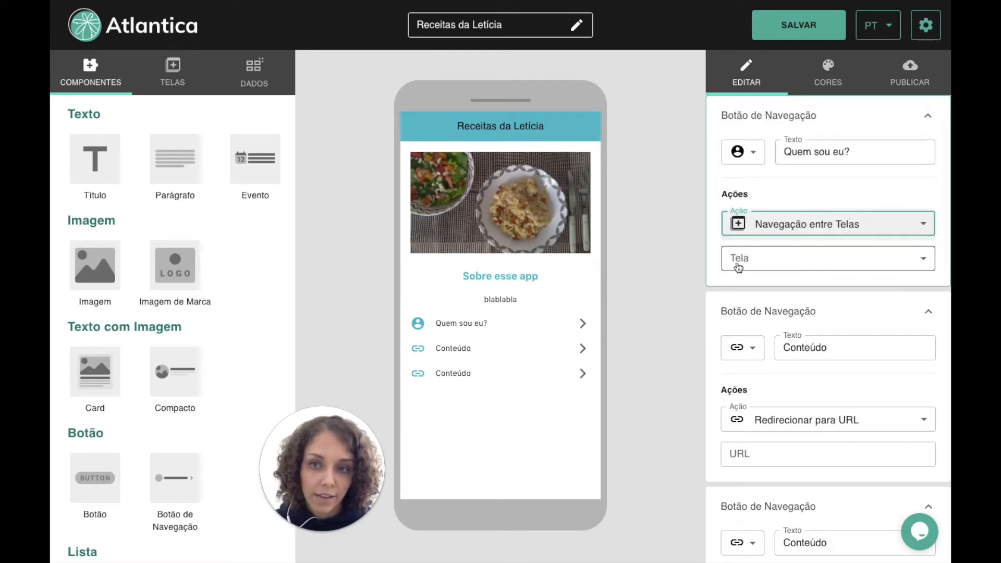
click(174, 81)
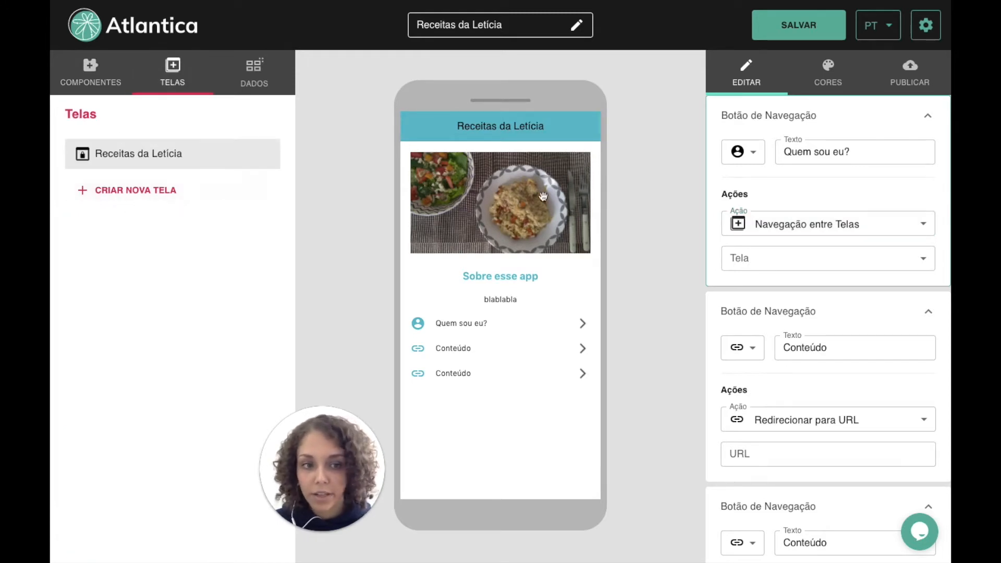
Step: Create a new screen as the target of the "Quem sou eu?" button and name that screen "Quem sou eu?"
click(783, 260)
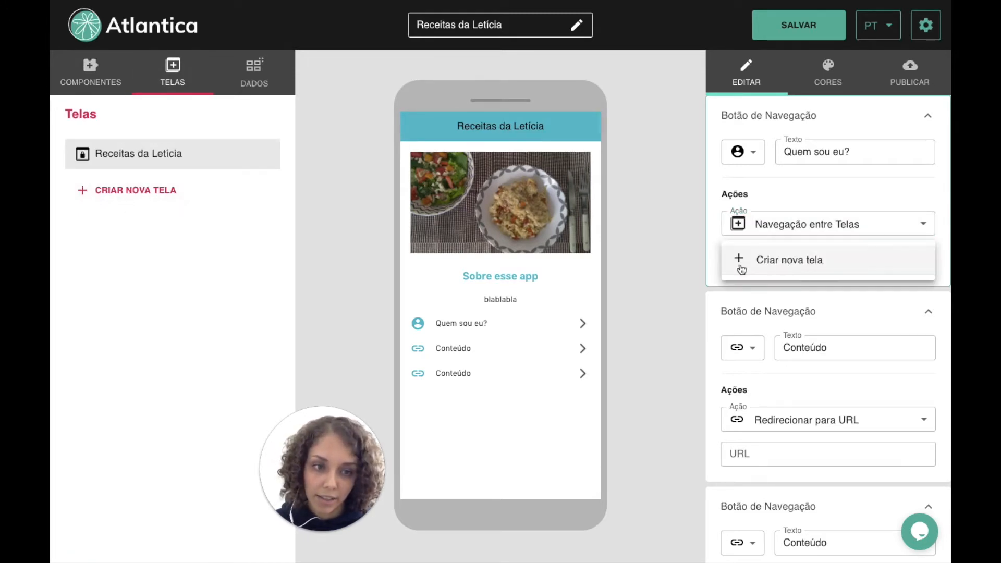
click(779, 265)
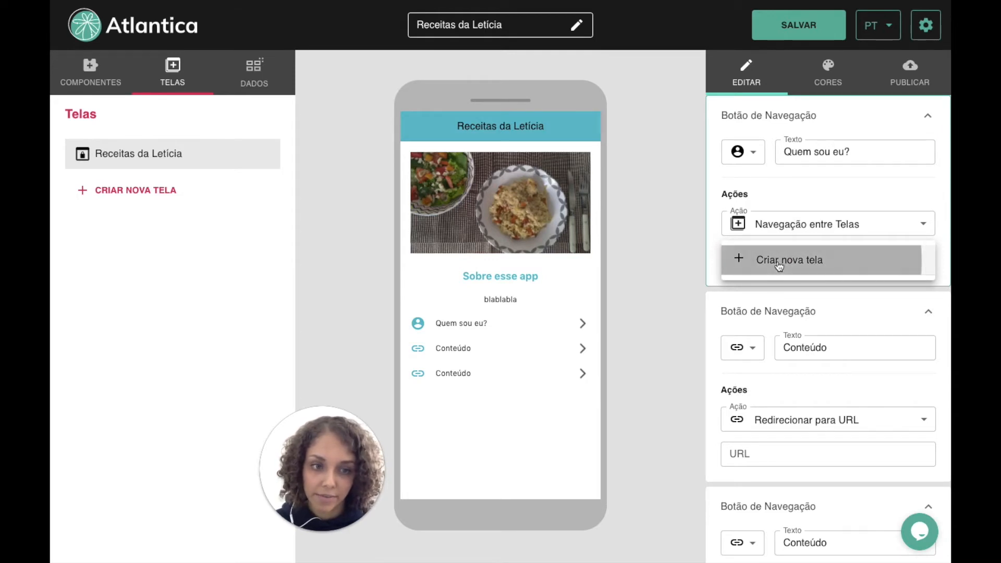
click(537, 319)
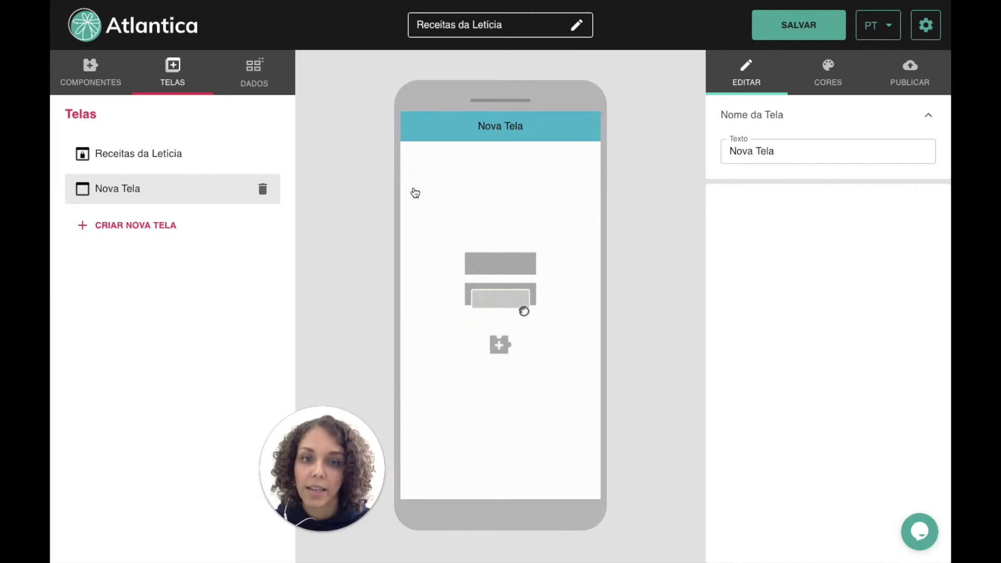
click(784, 154)
drag(801, 156, 706, 156)
text(Quem sou eu?)
click(650, 241)
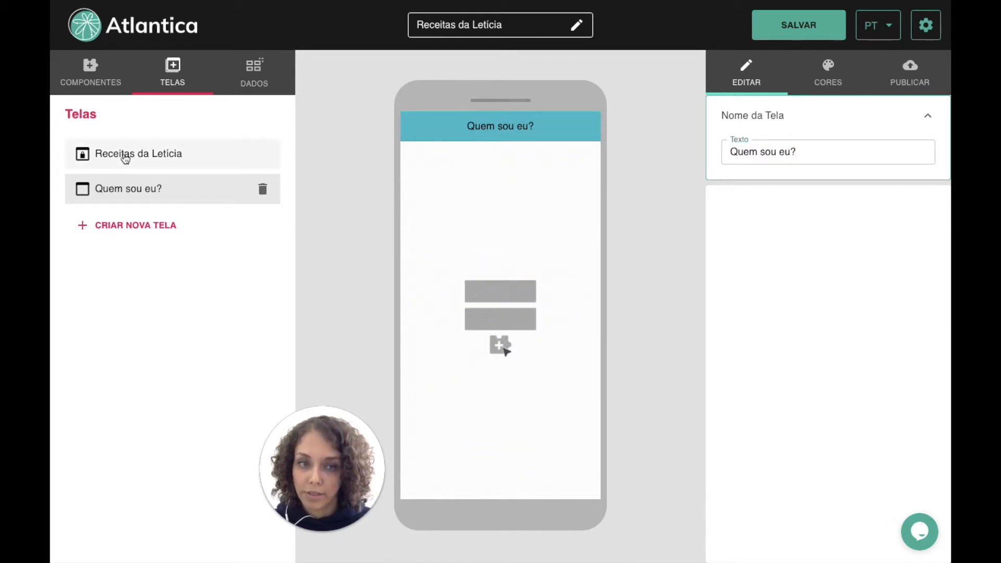
Step: On the home screen, give the second navigation button the heart icon and the text "Minhas Receitas"
click(124, 155)
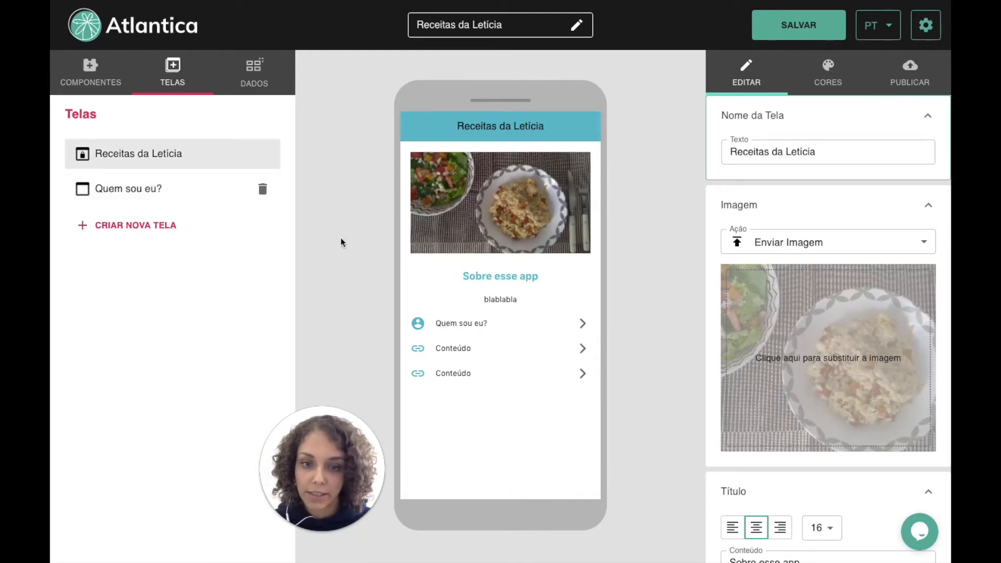
click(440, 349)
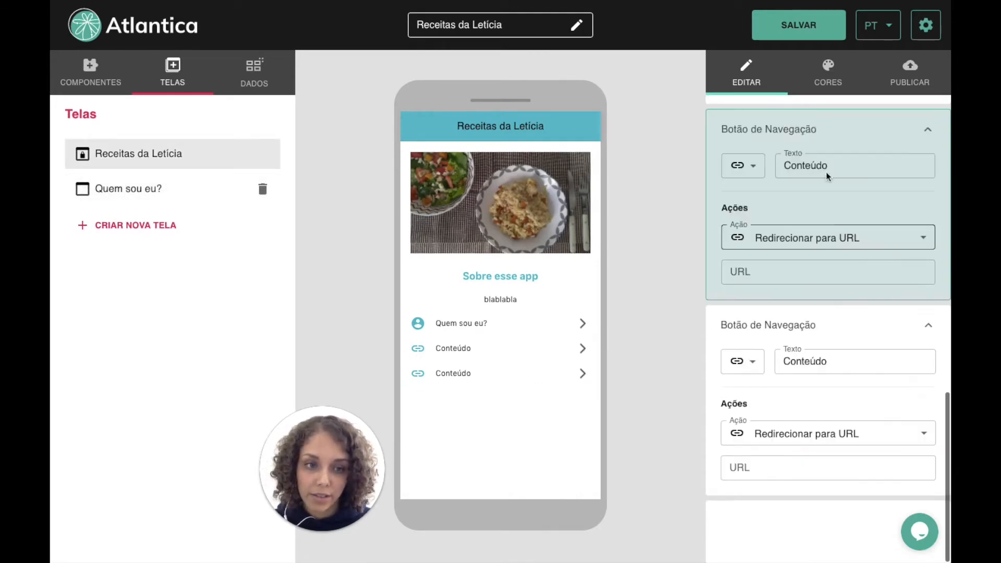
click(742, 165)
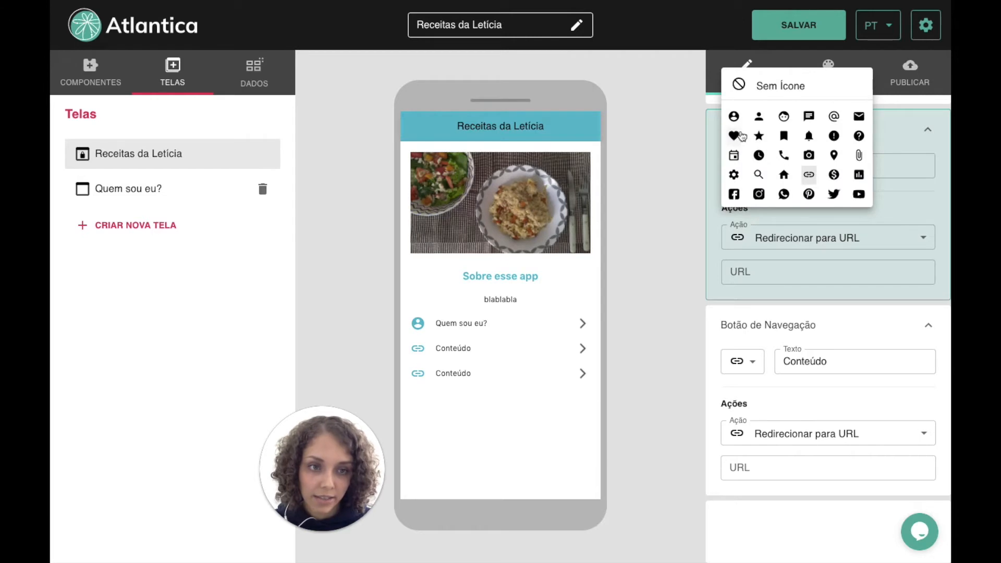
click(734, 137)
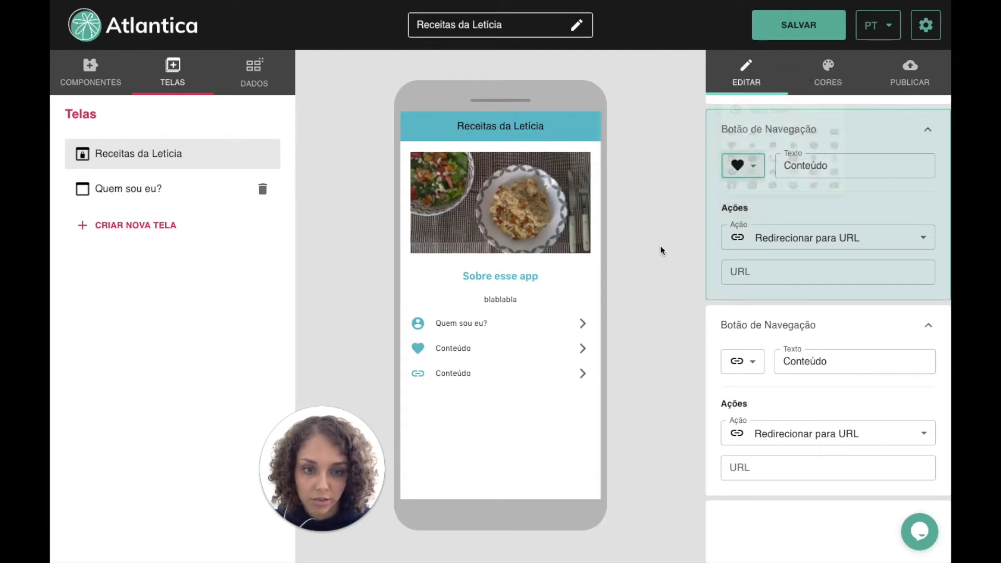
drag(850, 165, 776, 166)
text(Minhas Receitas)
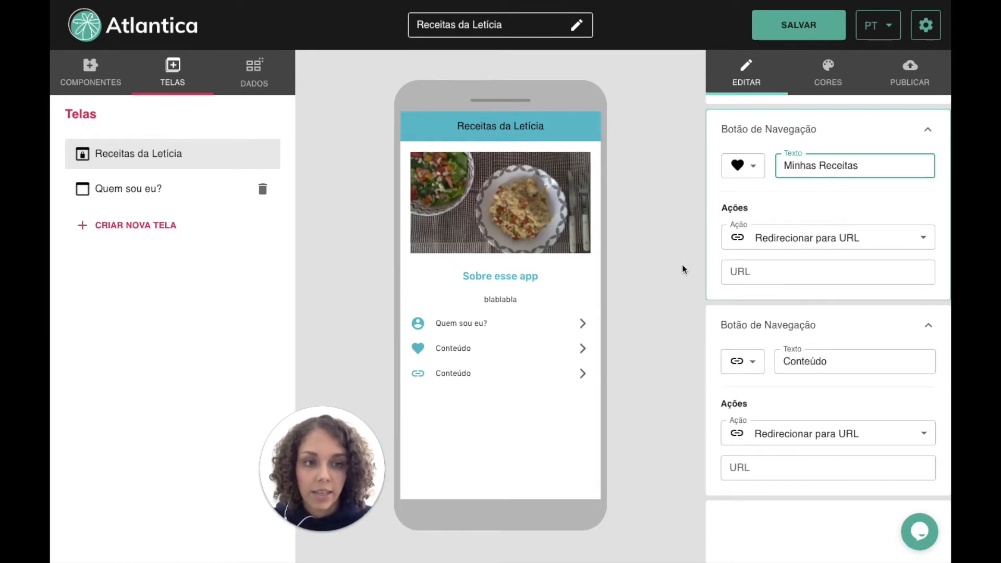
Step: Set the "Minhas Receitas" button's action to Navegação entre Telas and create a new screen as its target
click(814, 238)
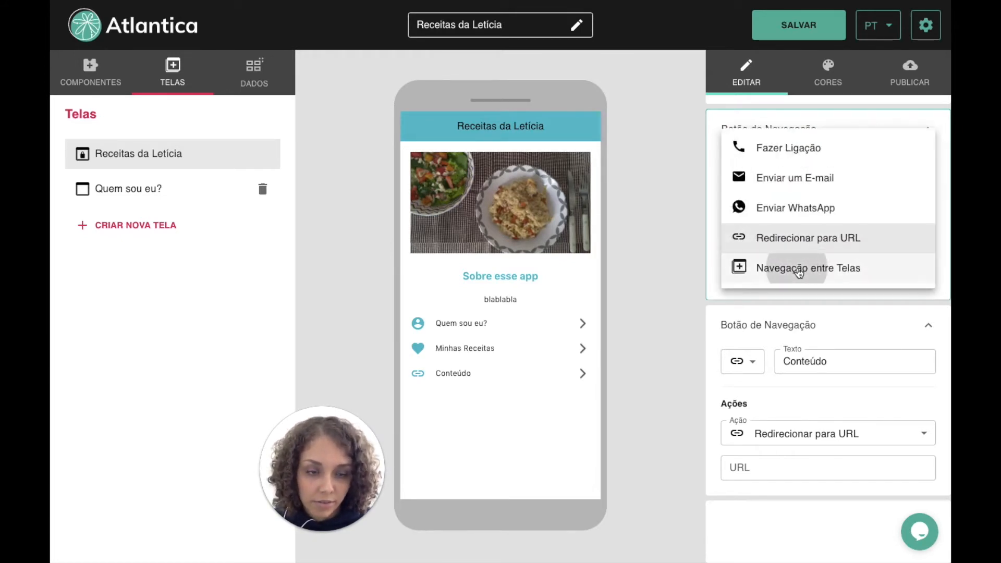
click(798, 267)
click(742, 275)
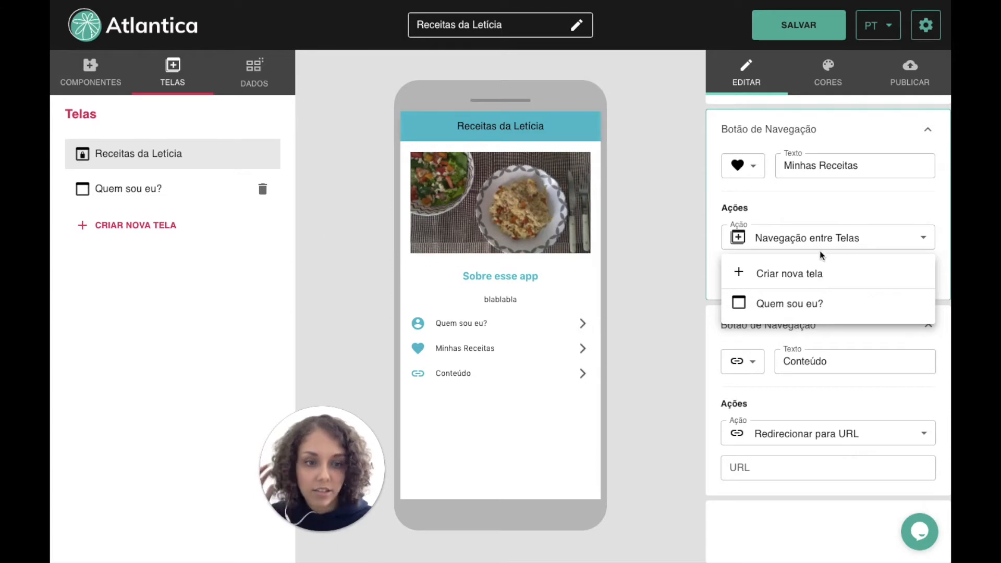
key(Return)
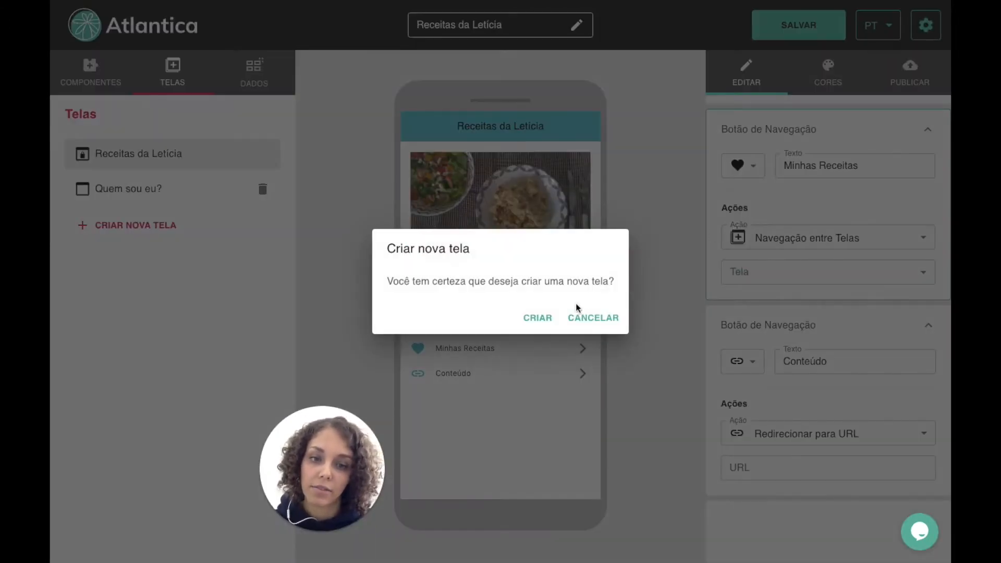
click(537, 317)
Step: Name the newly created screen "Minhas Receitas"
click(795, 148)
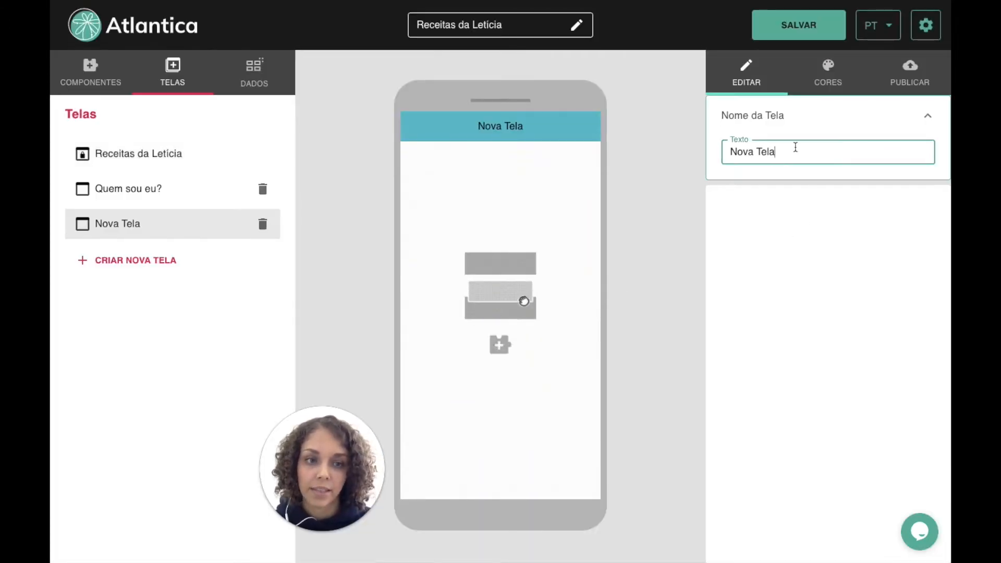
key(ctrl+a)
text(M)
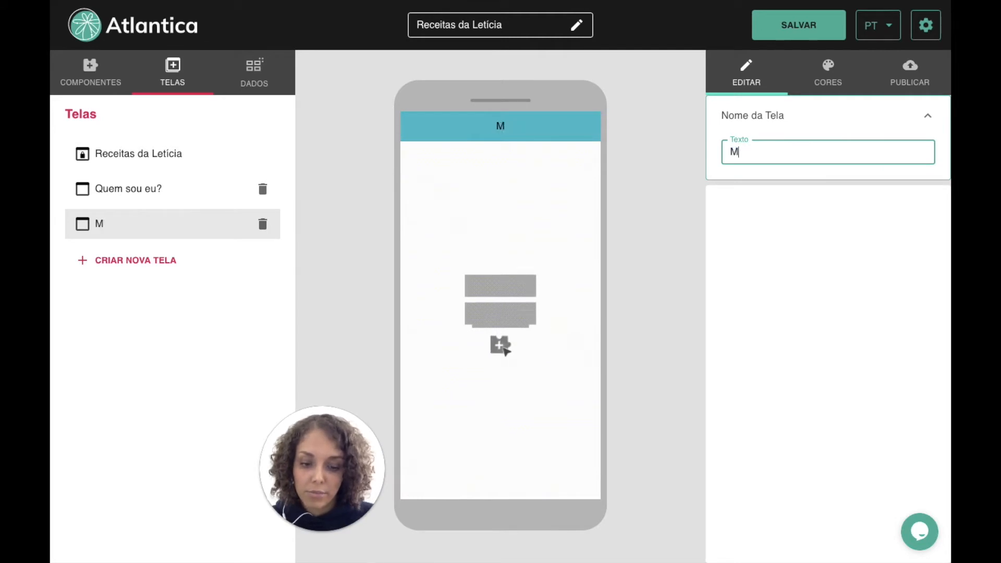
text(inhas Receitas)
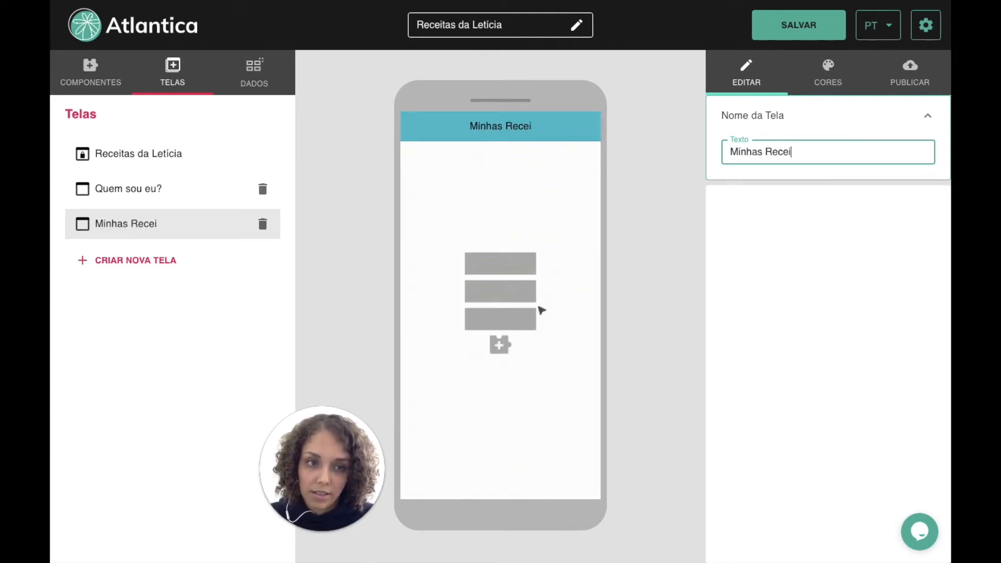
click(639, 271)
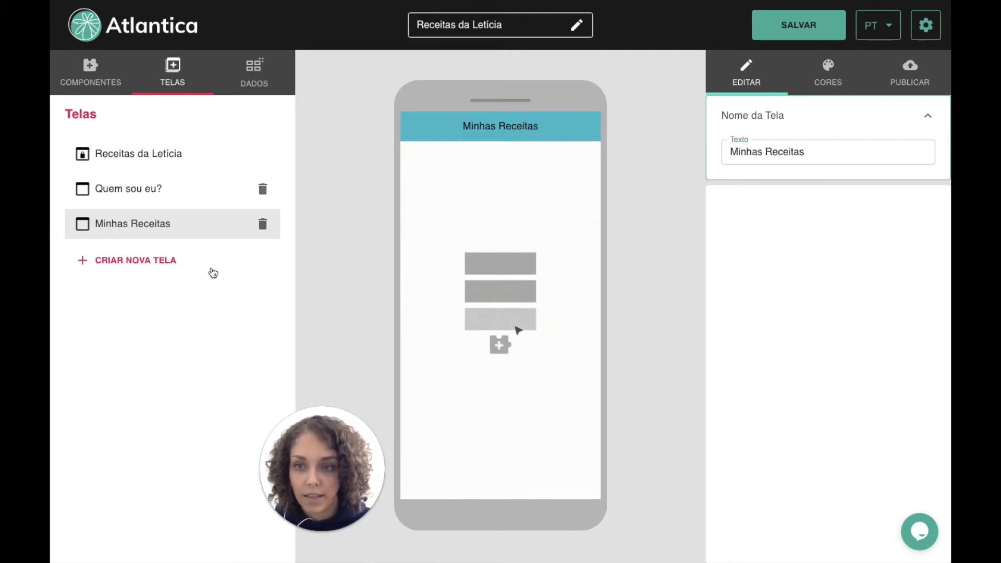
Step: On the home screen, give the third navigation button the speech bubble icon and the text "Compartilhe sua receita!"
click(126, 155)
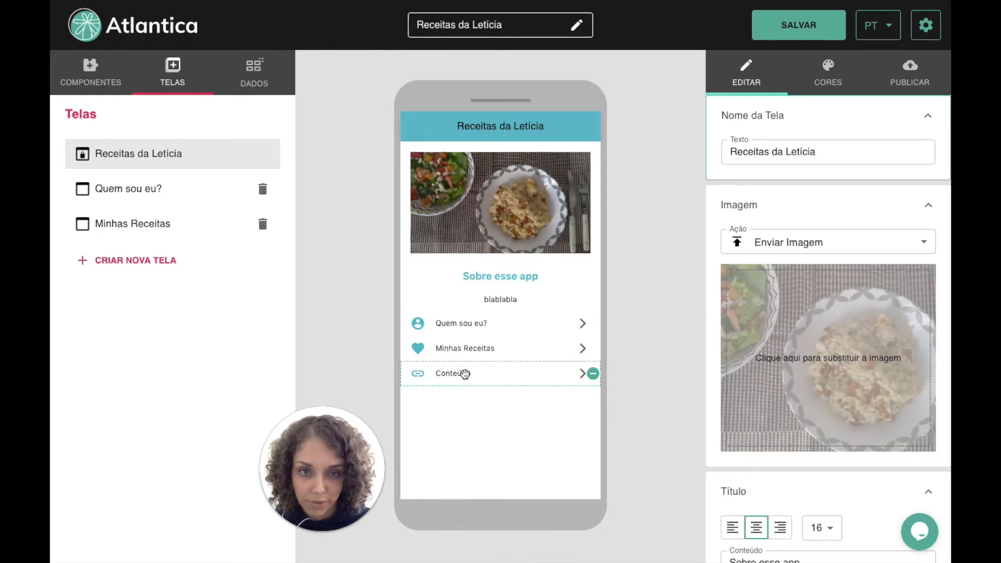
click(465, 374)
click(752, 361)
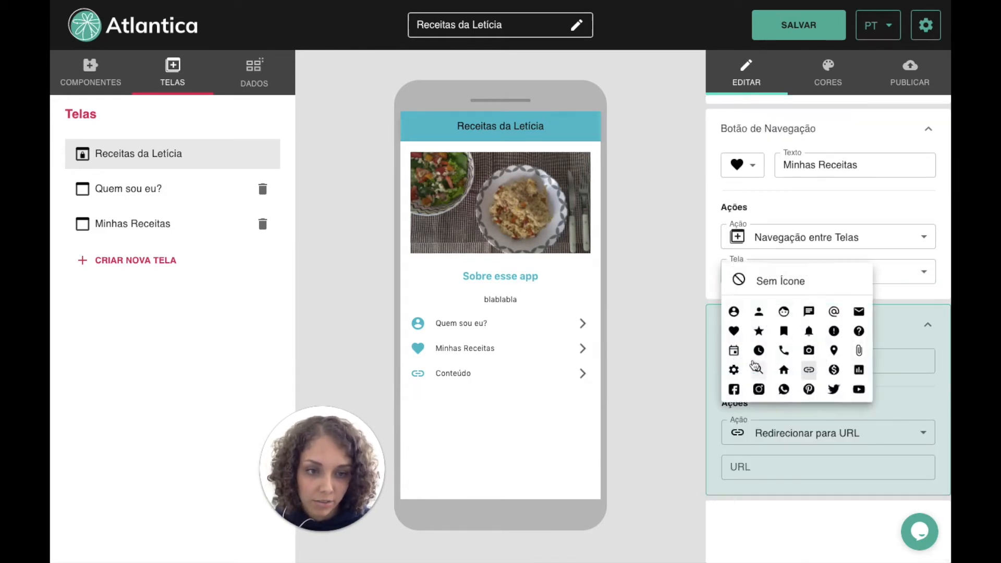
click(809, 314)
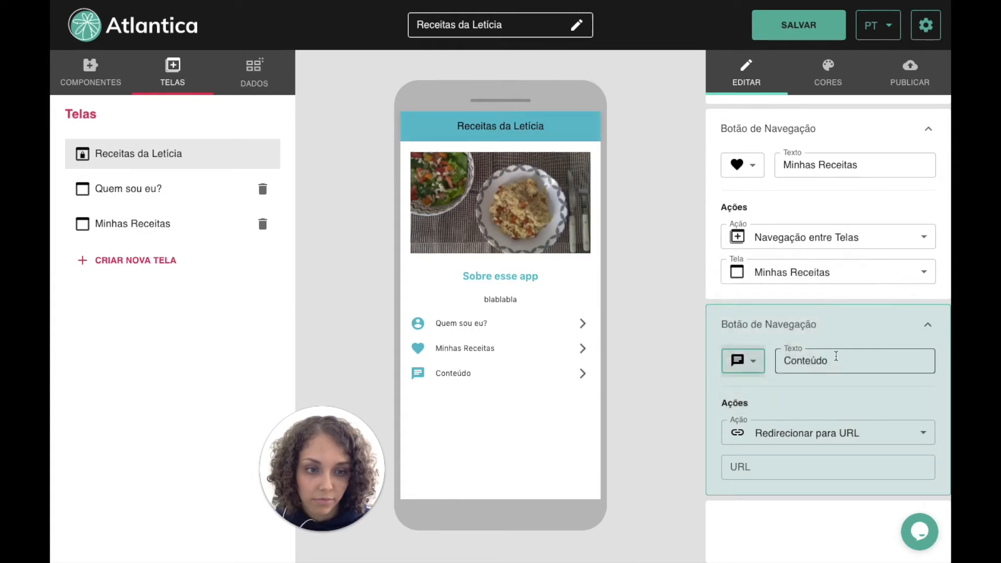
drag(839, 361, 776, 360)
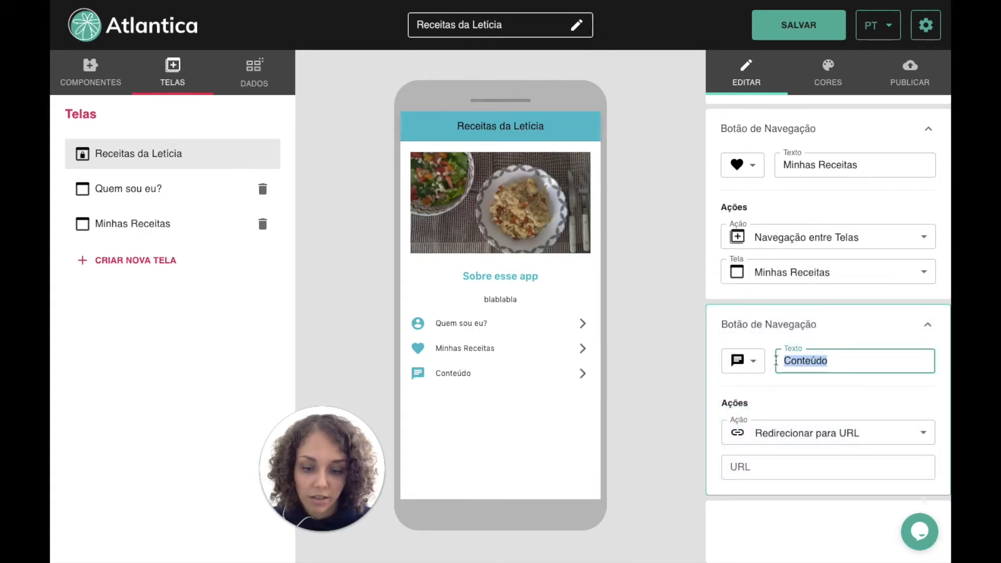
text(Me envie sua receita!)
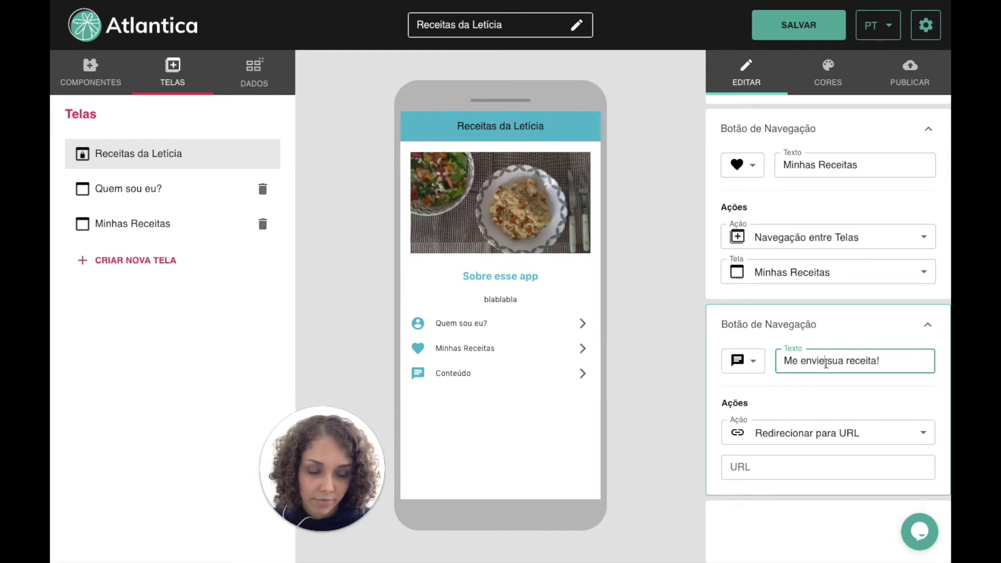
drag(826, 363, 770, 367)
text(Compartilhe)
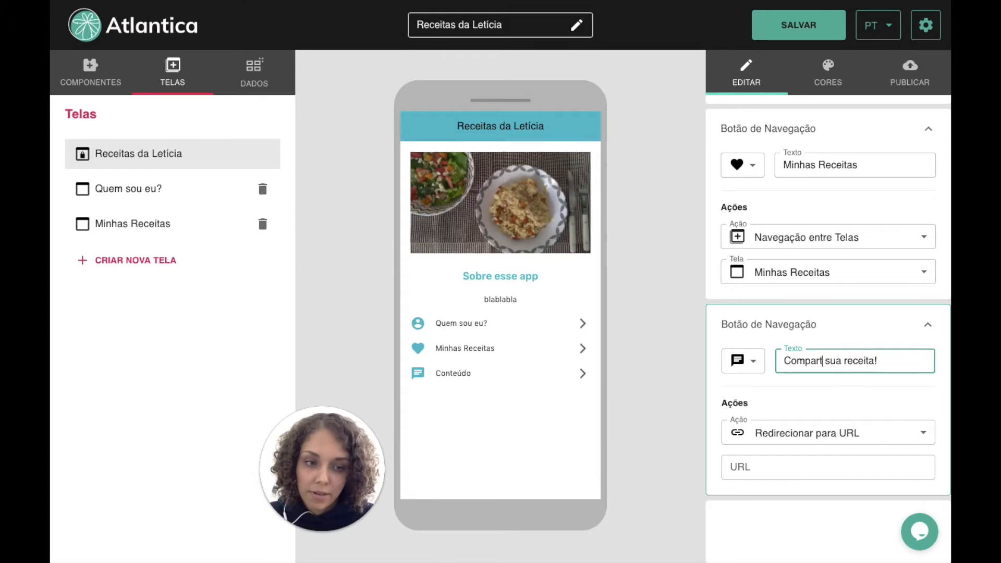
click(664, 406)
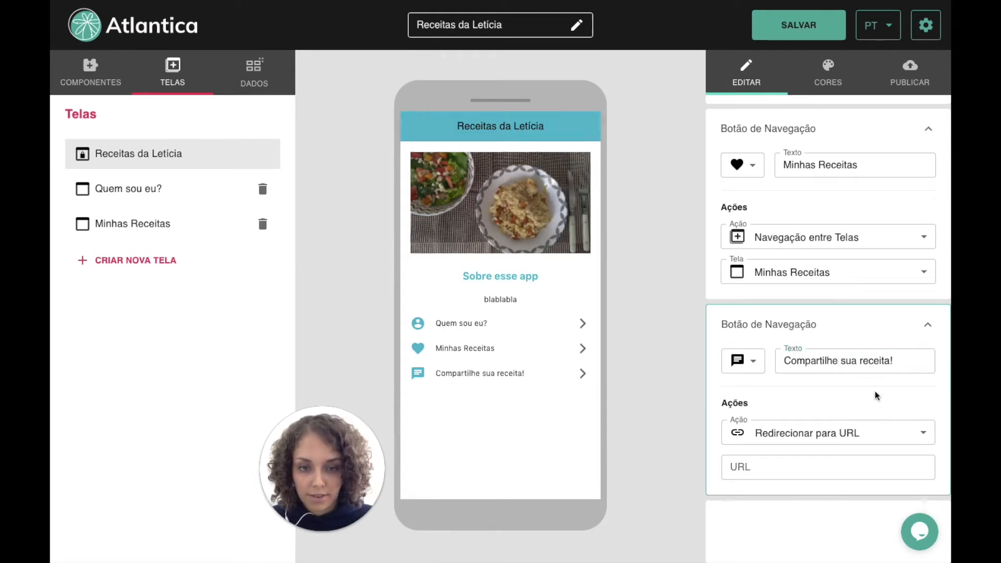
Step: Copy the third button's text, and set its action to Navegação entre Telas with a newly created screen as target
triple_click(779, 360)
key(ctrl+c)
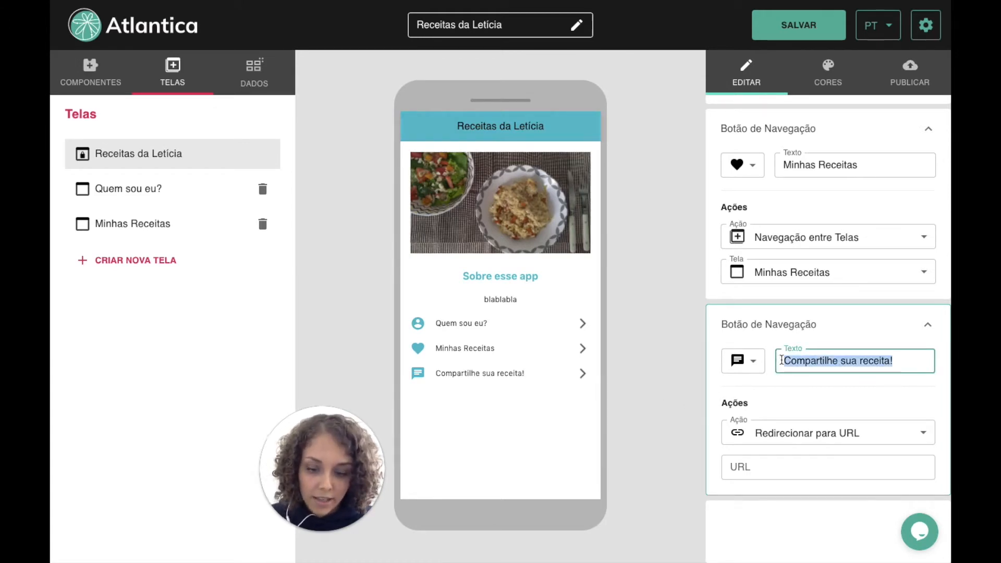
click(818, 439)
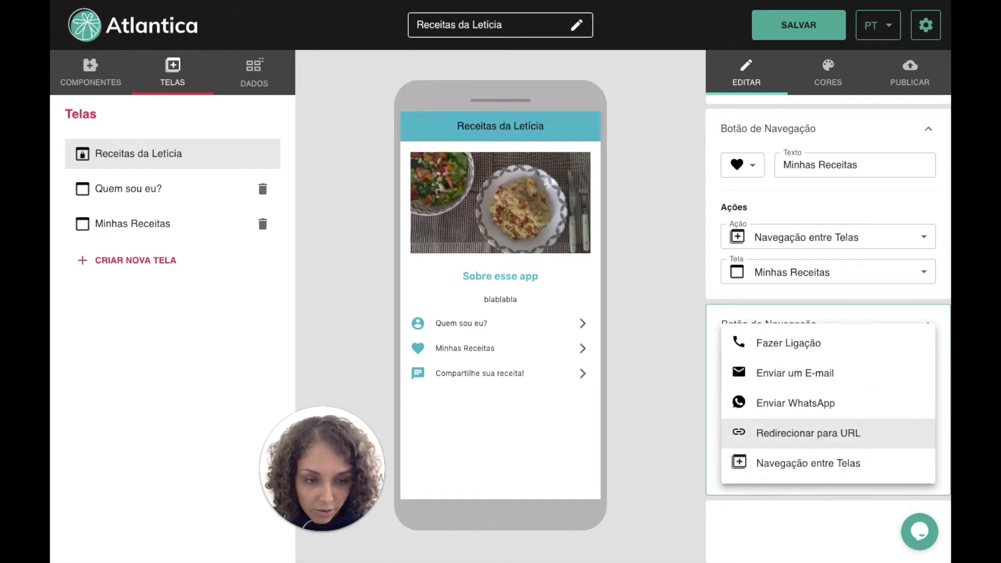
click(763, 470)
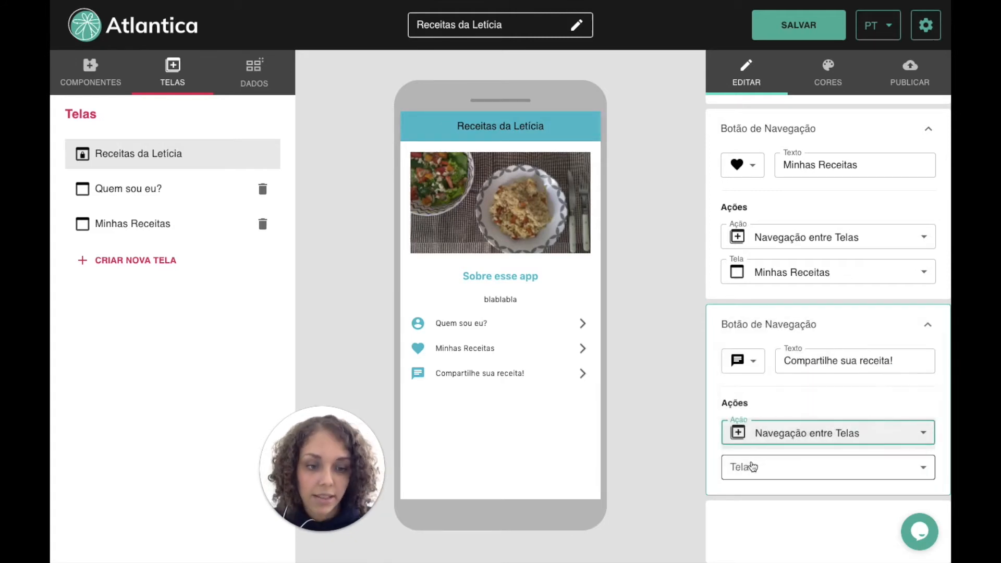
click(759, 469)
click(759, 471)
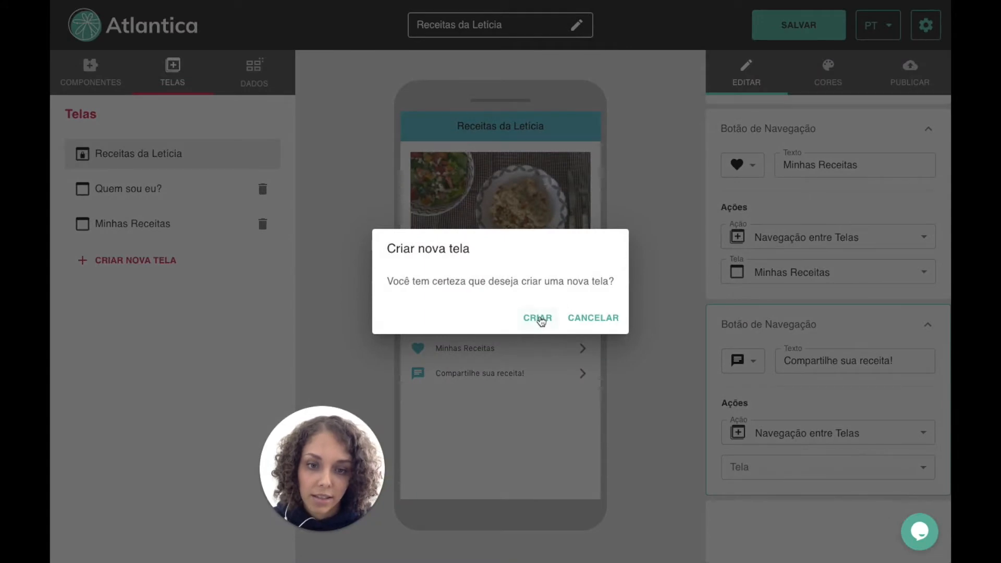
click(541, 319)
Step: Replace the new screen's name with the copied text "Compartilhe sua receita!"
click(788, 142)
key(ctrl+a)
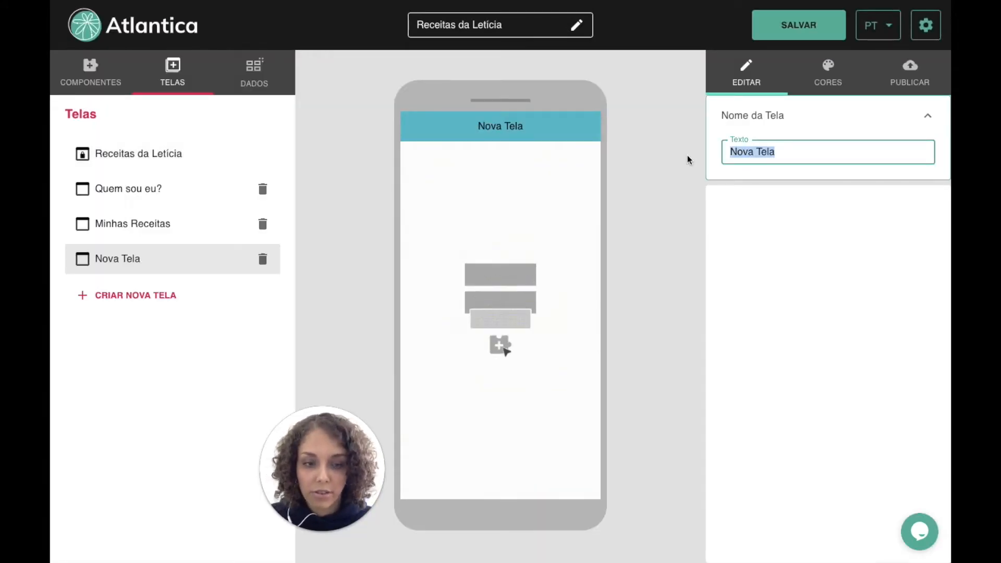
key(ctrl+v)
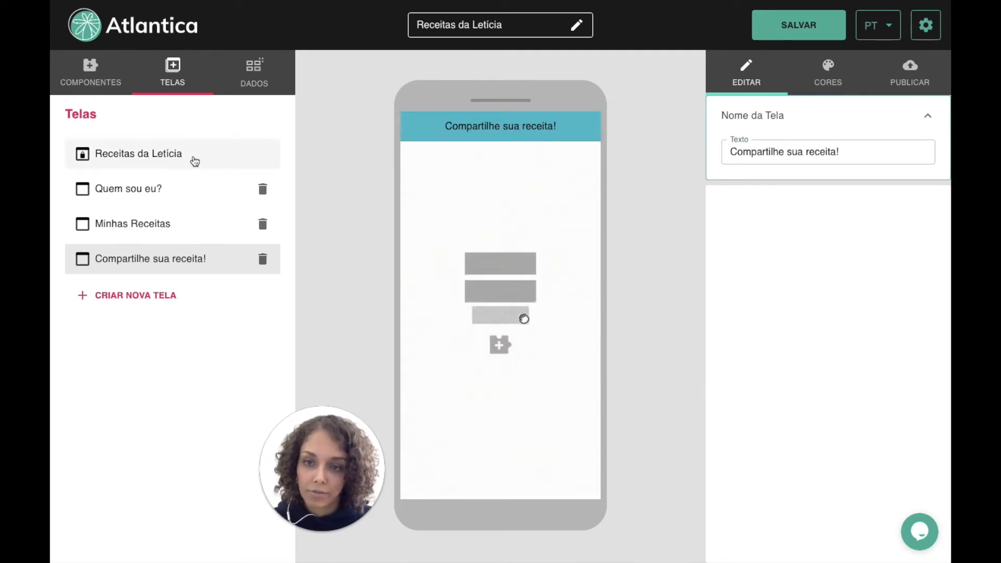
Step: Add an image, a title, a paragraph and two navigation buttons to the "Quem sou eu?" screen
click(195, 160)
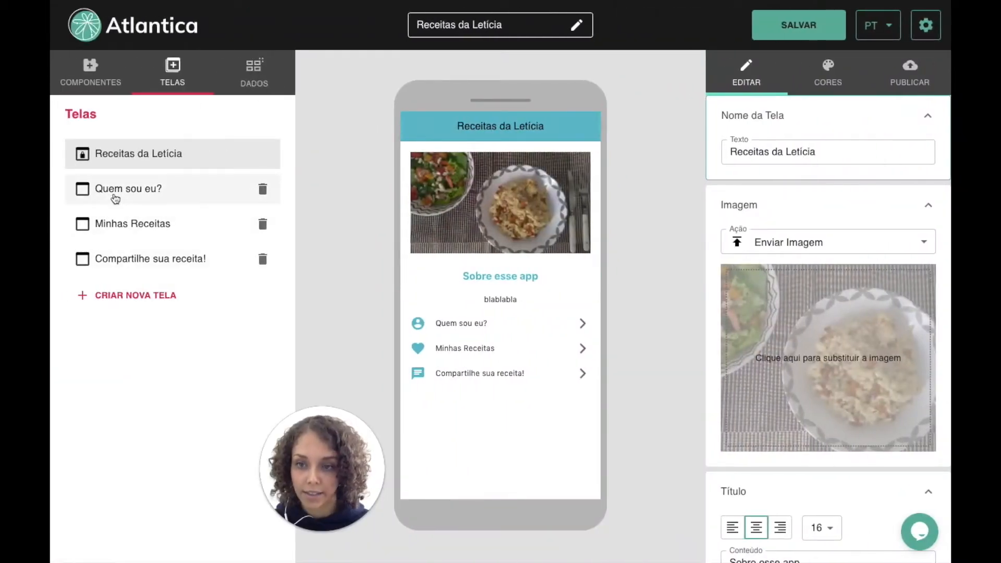
click(95, 190)
click(94, 79)
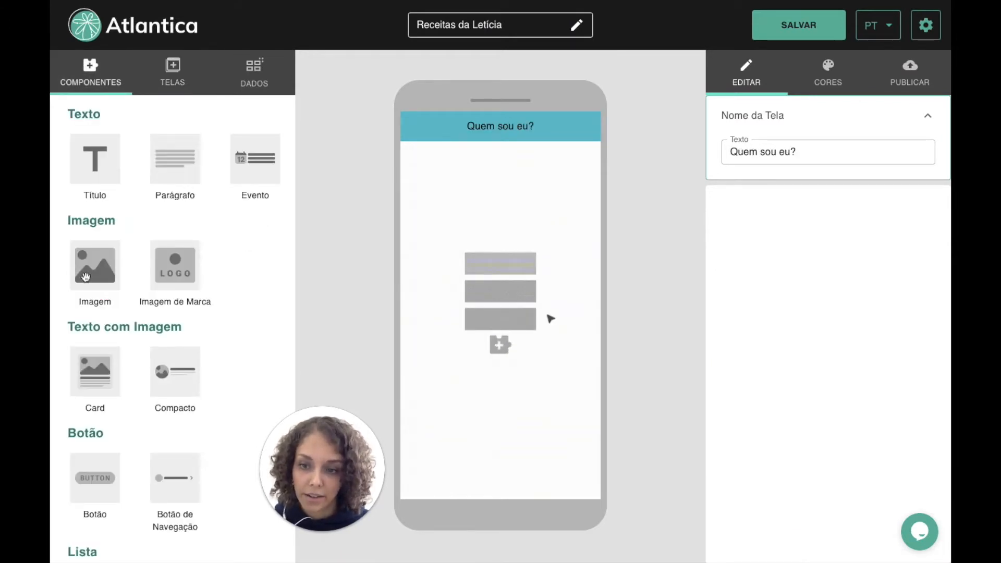
click(86, 277)
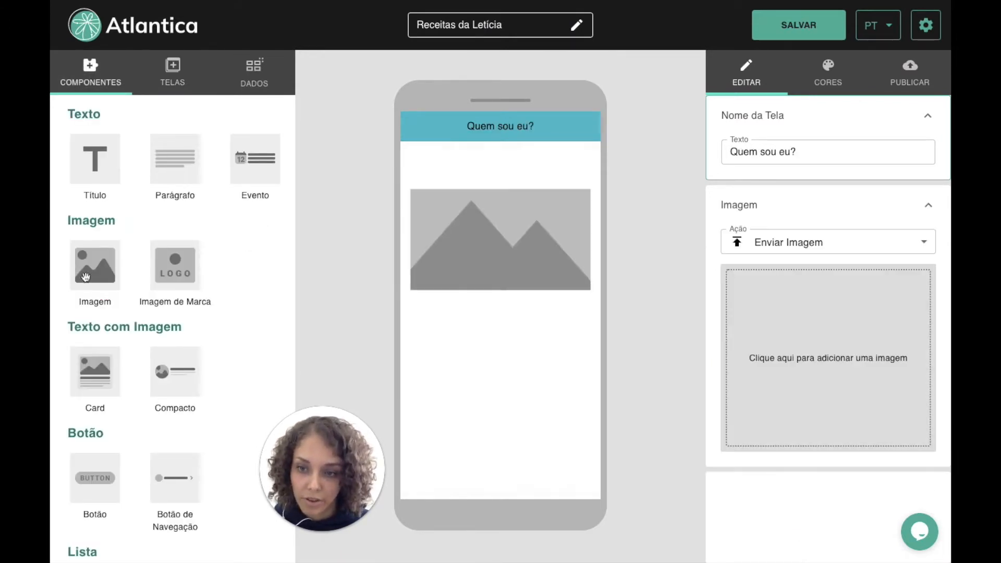
click(105, 174)
click(174, 163)
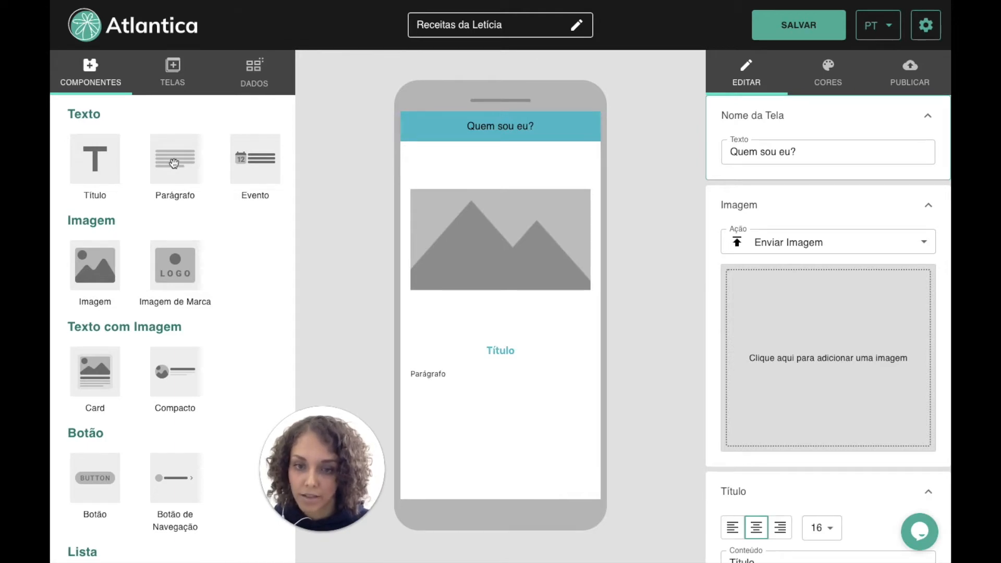
click(177, 470)
click(178, 471)
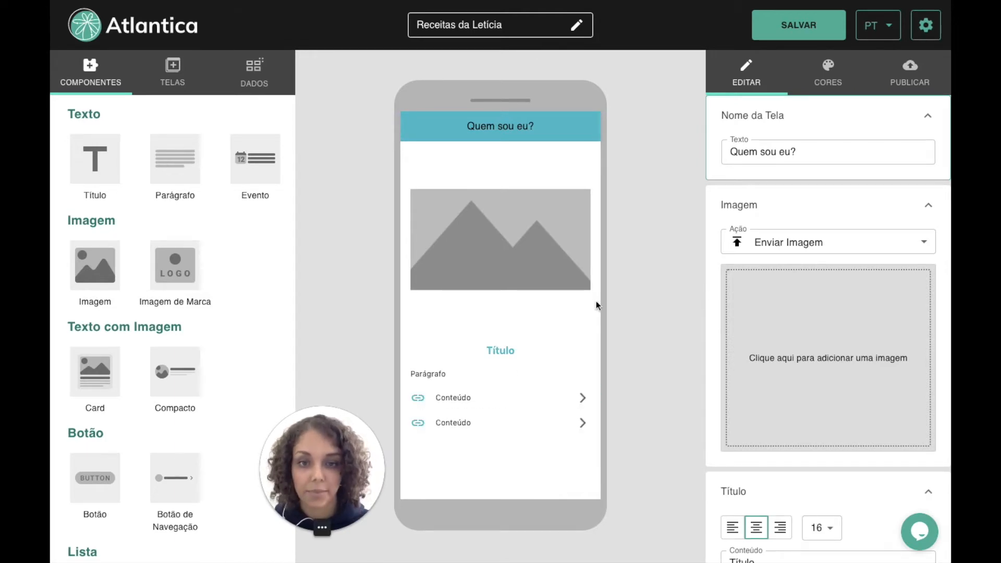
Step: Load the portrait photo from the Arquivos folder on the desktop into the "Quem sou eu?" screen's image component
click(496, 214)
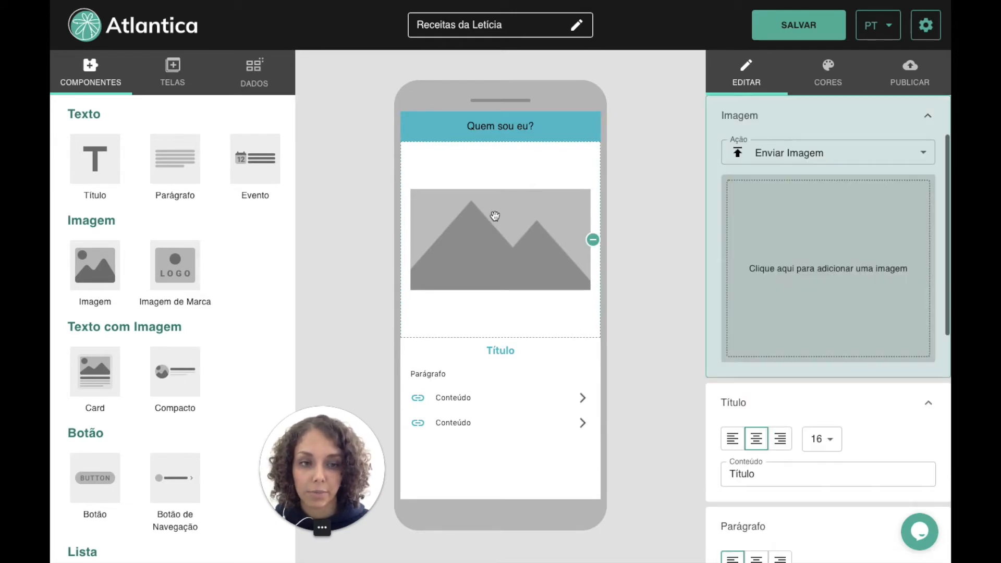
click(853, 266)
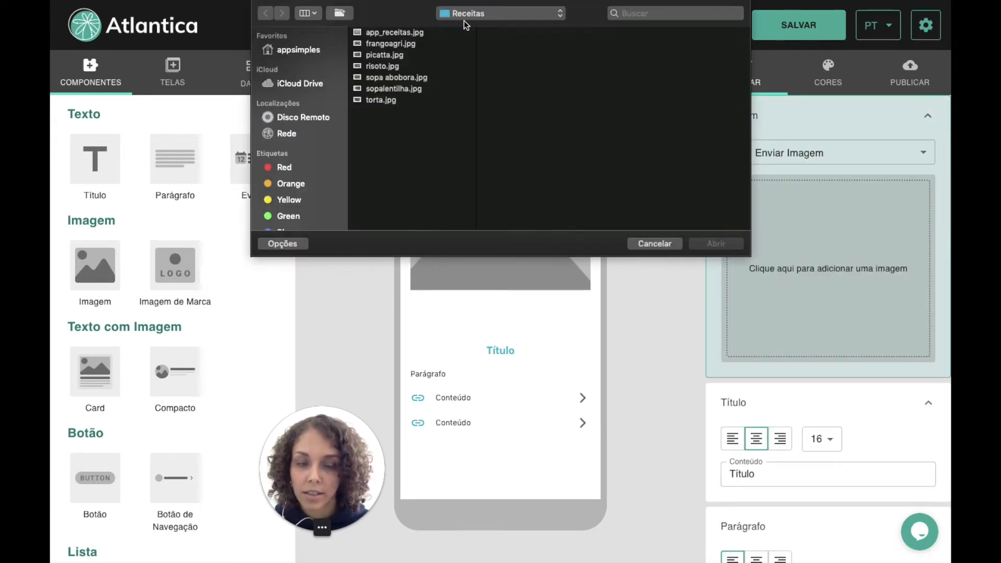
click(464, 16)
click(464, 25)
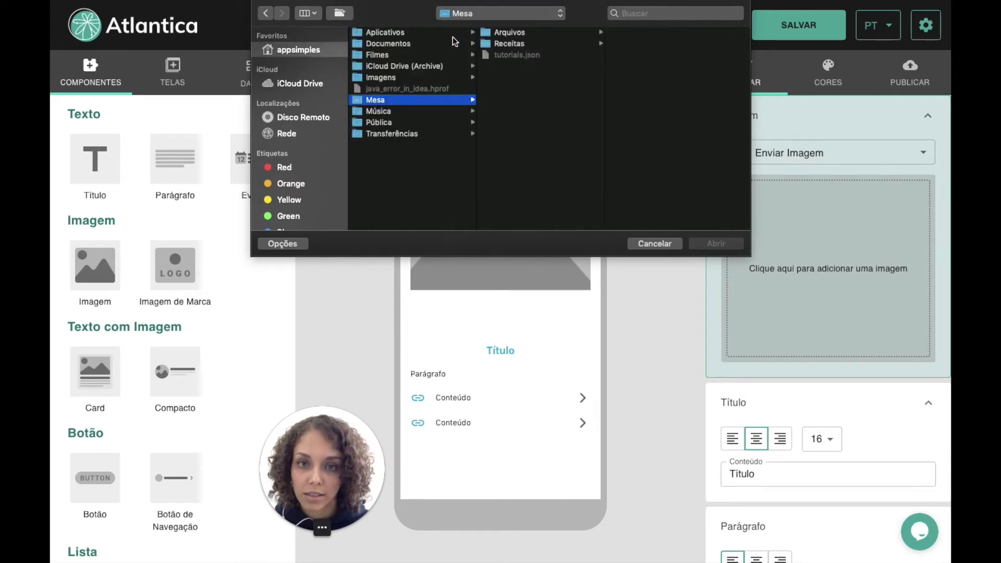
click(512, 42)
click(509, 31)
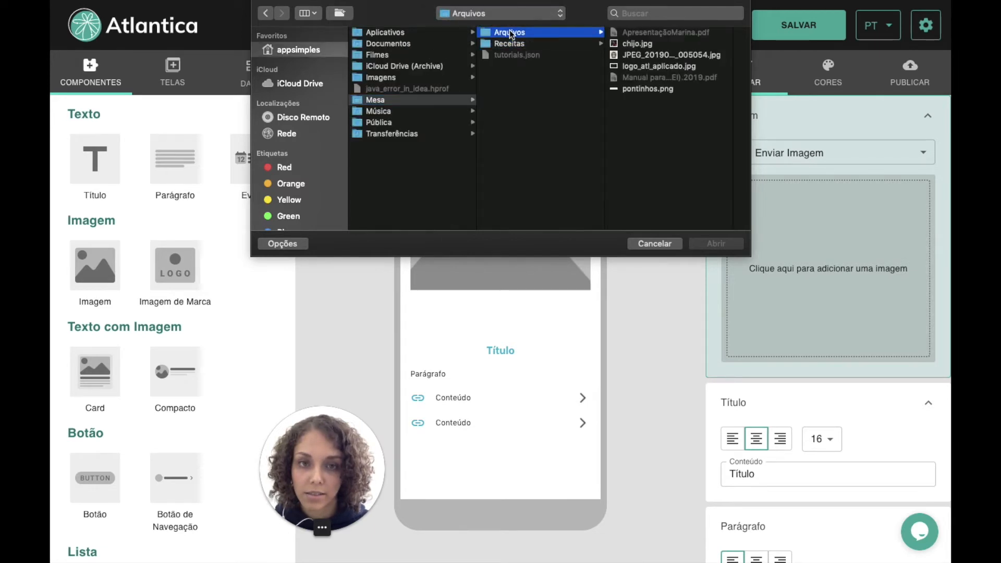
click(614, 45)
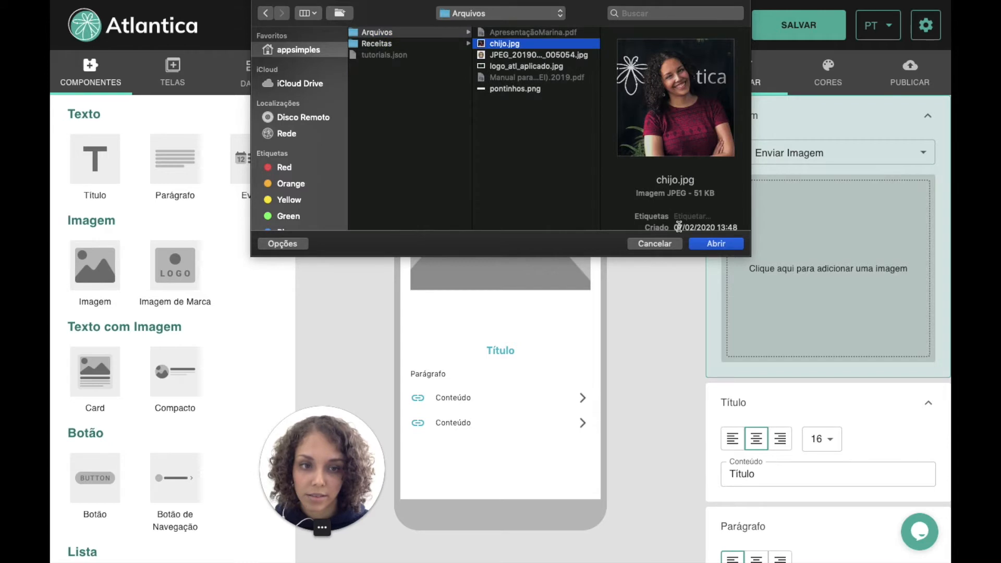
click(703, 245)
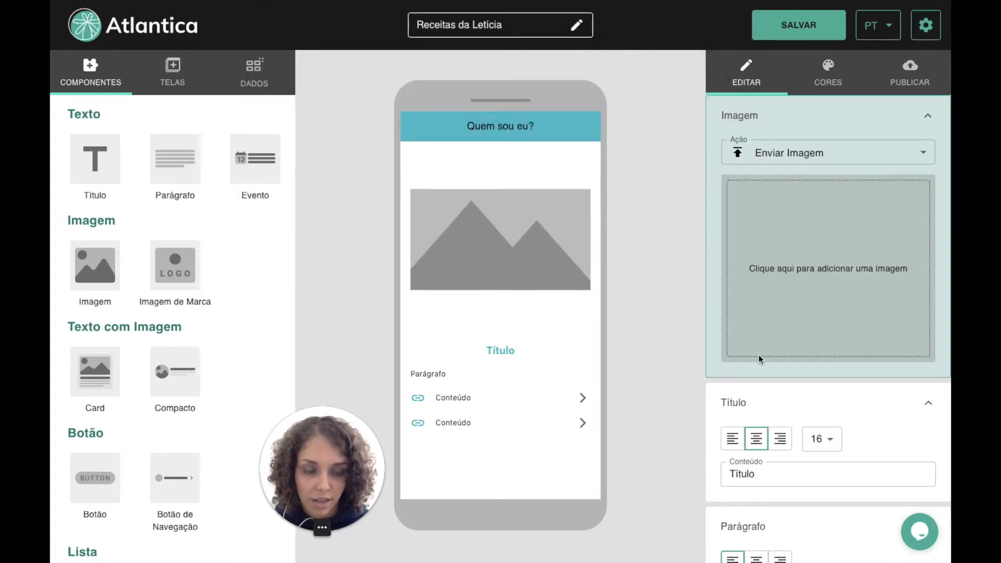
Step: Zoom and reposition the portrait photo within the square crop frame and save the crop
drag(764, 325, 804, 326)
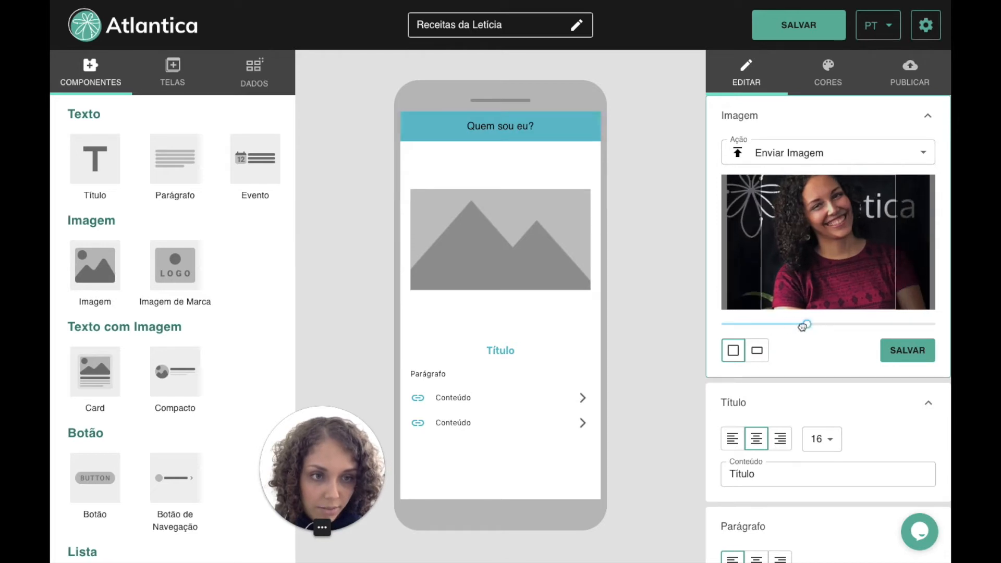
drag(822, 277, 798, 324)
drag(839, 278, 835, 278)
click(903, 353)
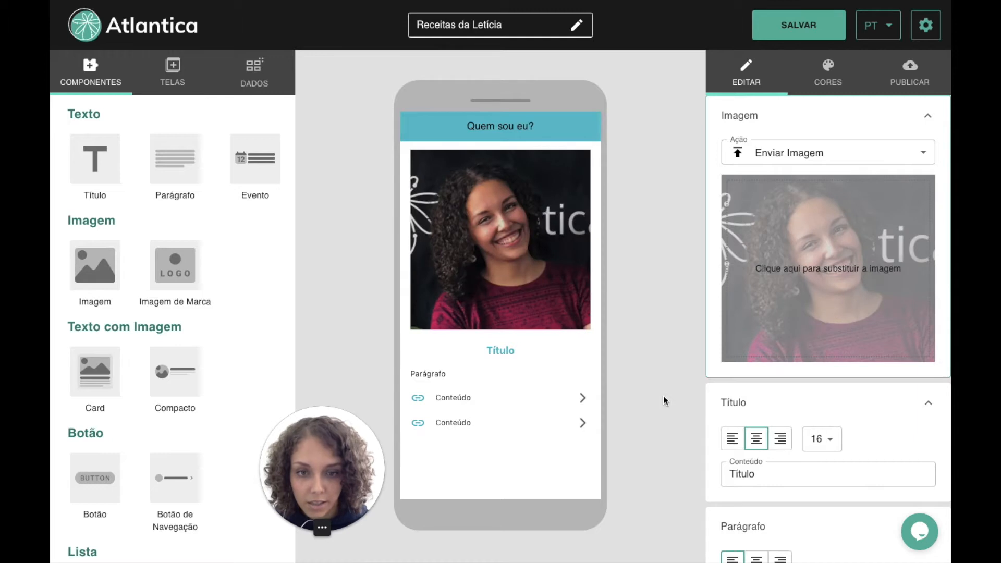
Step: Replace the title's content with "Oi! Eu sou a" followed by the app owner's full name
drag(764, 476, 727, 473)
text(Oi! Eu sou a Letícia Chijo)
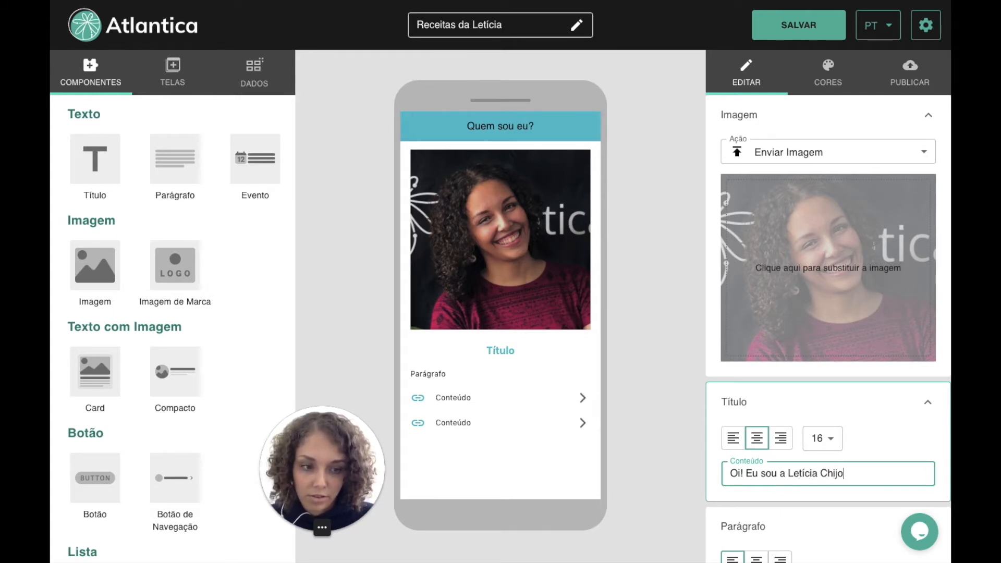
click(653, 461)
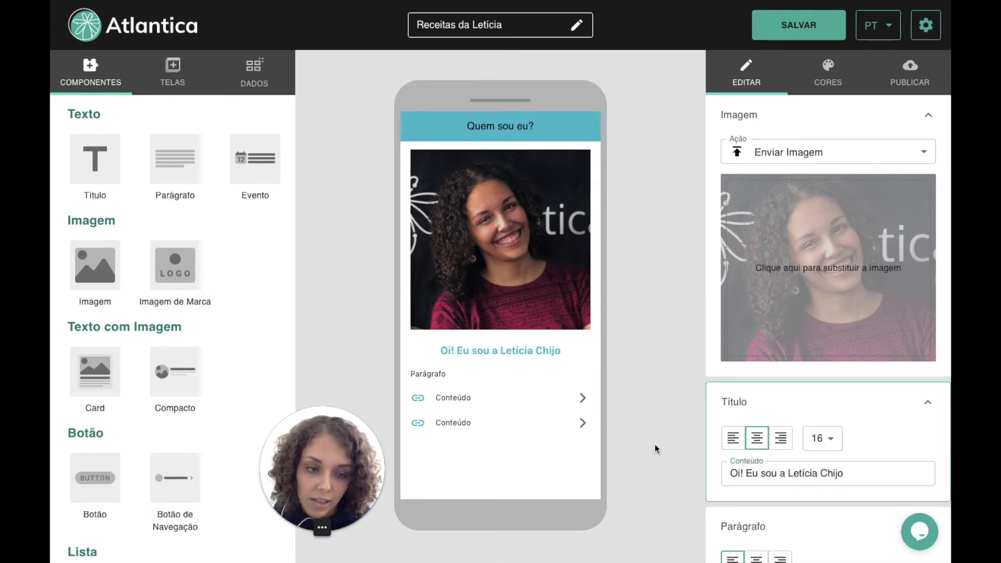
Step: Center the paragraph below the title and replace its content with "Blablabla"
scroll(744, 439, down, 3)
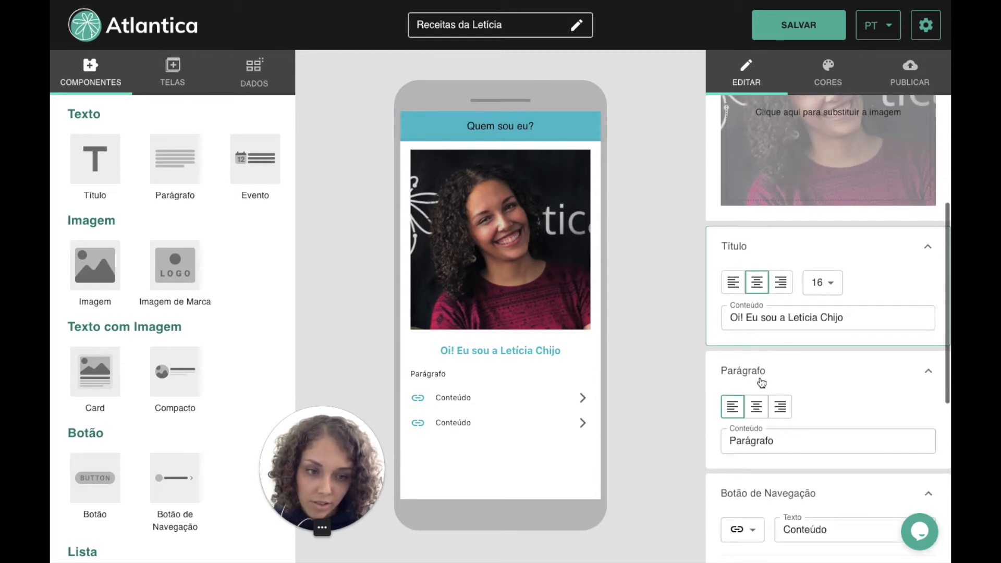
click(762, 410)
click(793, 440)
drag(797, 441, 722, 444)
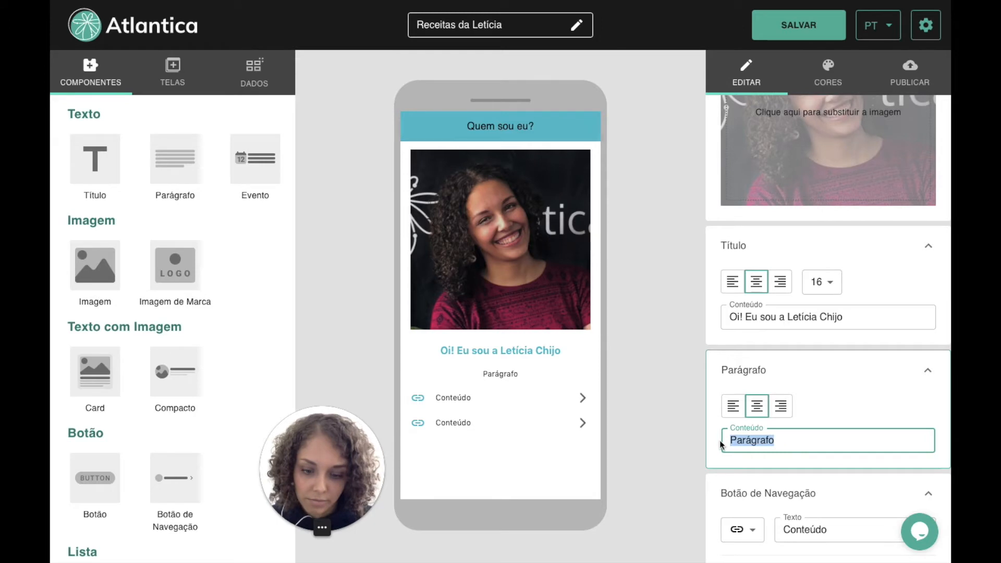
text(Blablabla)
click(652, 432)
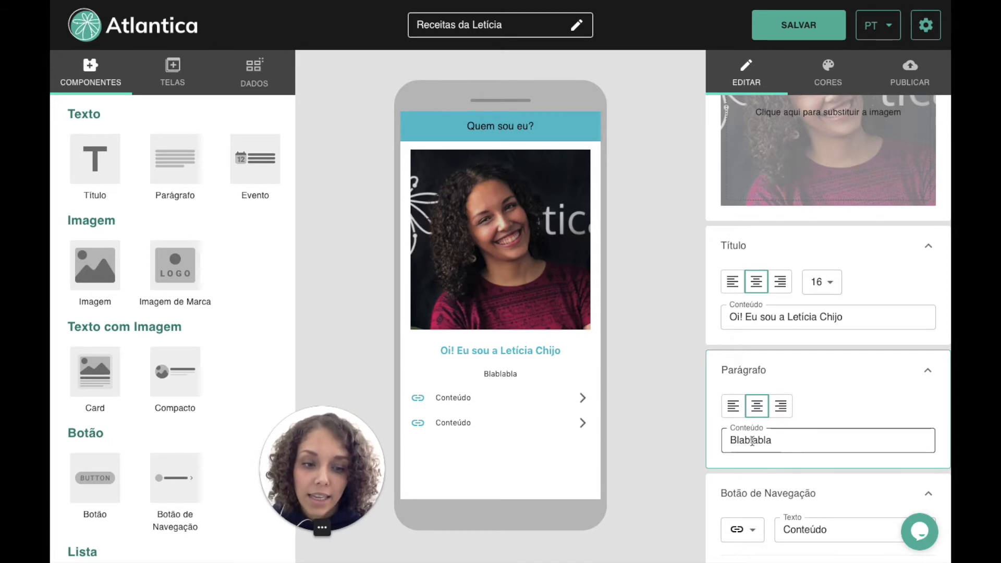
Step: Set the first navigation button's text on the "Quem sou eu?" screen to "Me segue no Insta!"
scroll(751, 442, down, 3)
scroll(753, 444, down, 3)
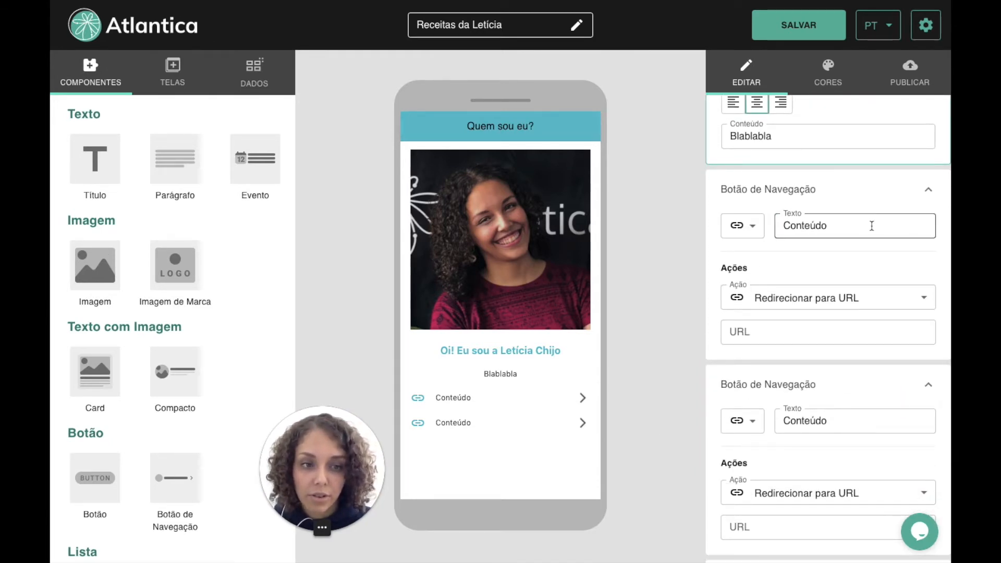
double_click(776, 226)
text(Meu )
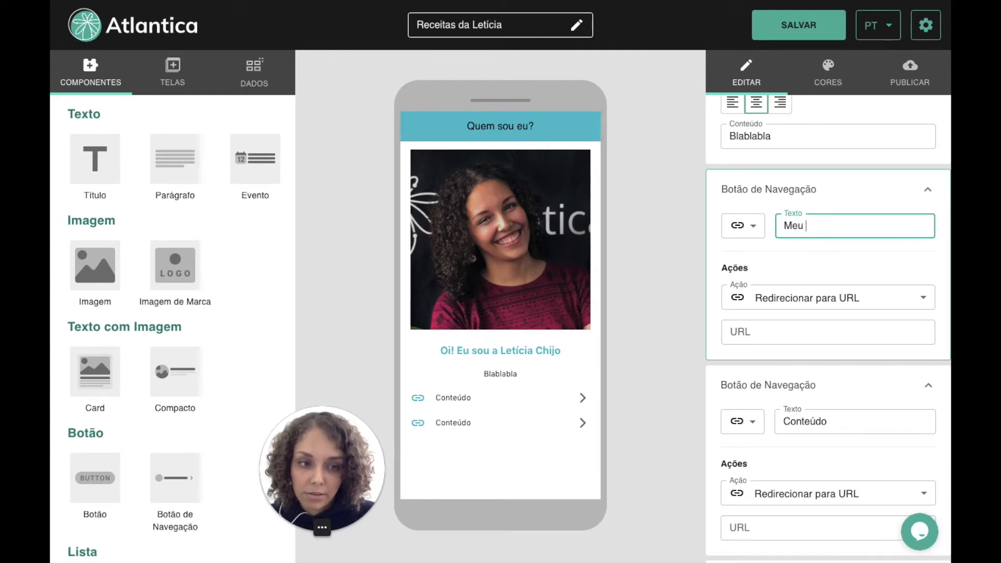
text(Instagram)
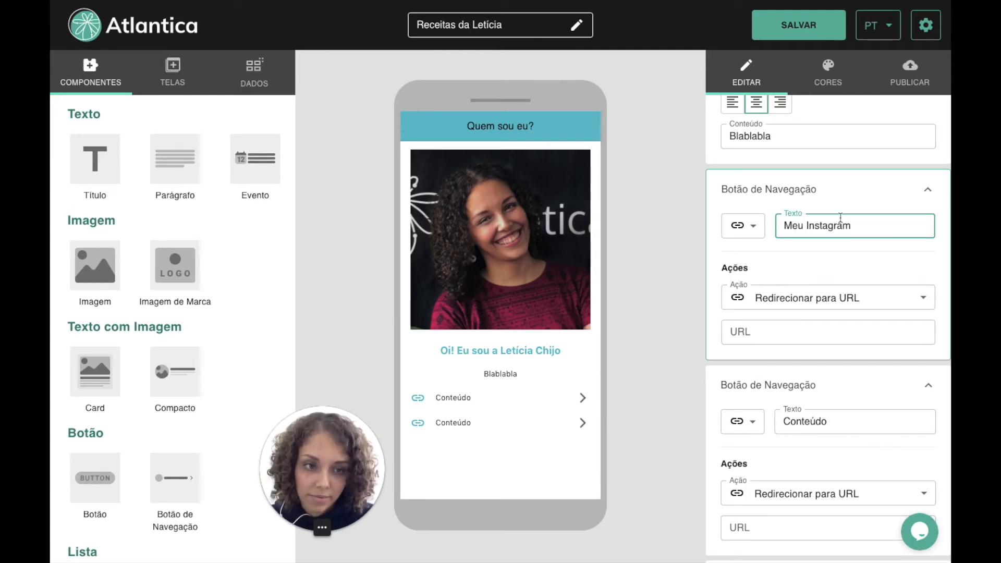
key(shift+super+Left)
key(shift+Right)
key(shift+Right)
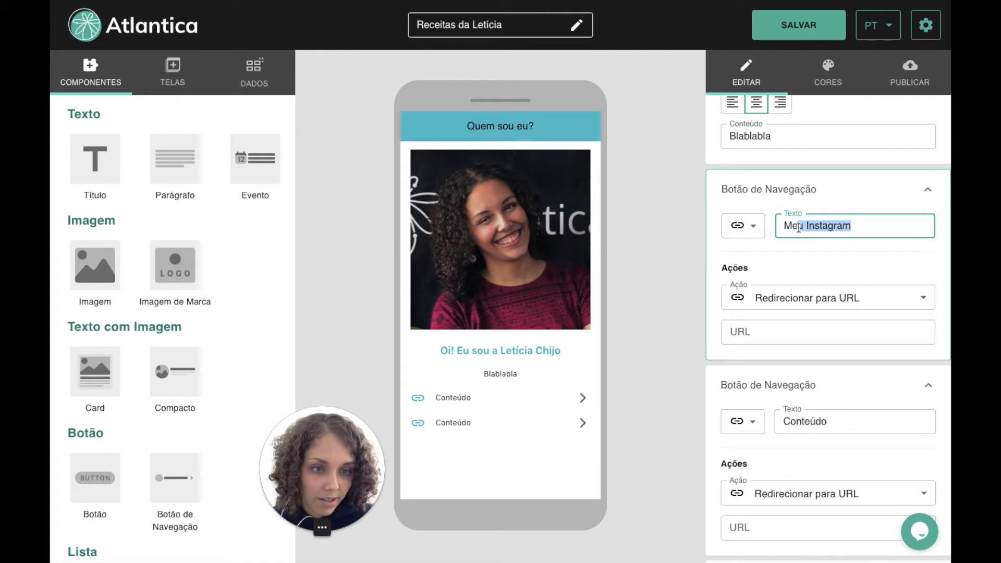
text(segue no )
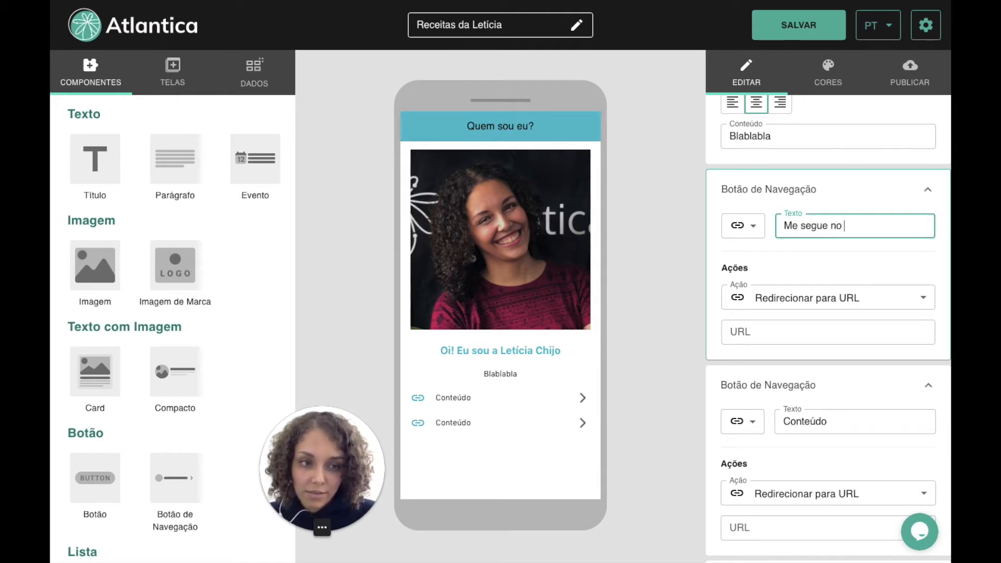
text(Insta!)
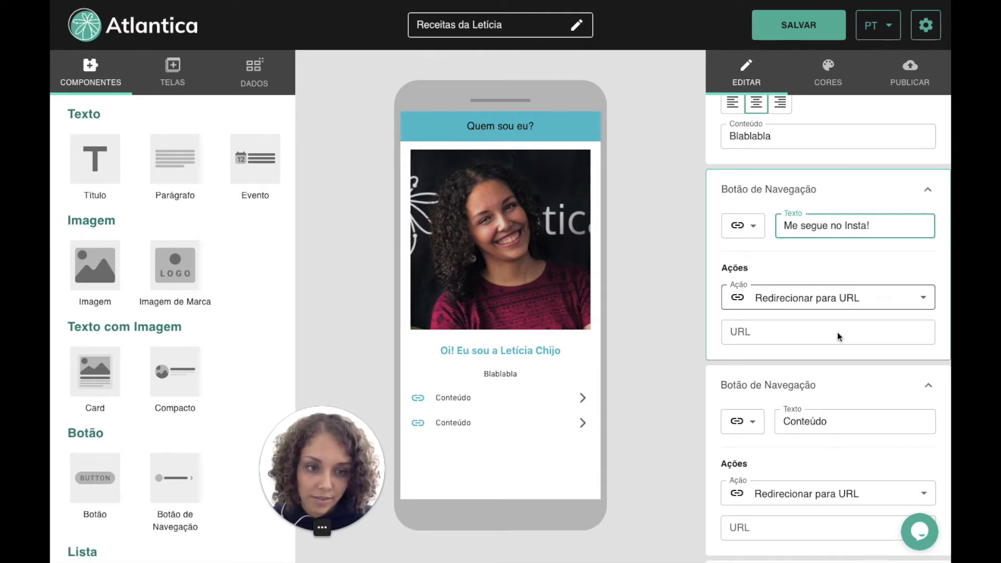
Step: Give the "Me segue no Insta!" button the Instagram icon and choose Redirecionar para URL as its action
click(746, 234)
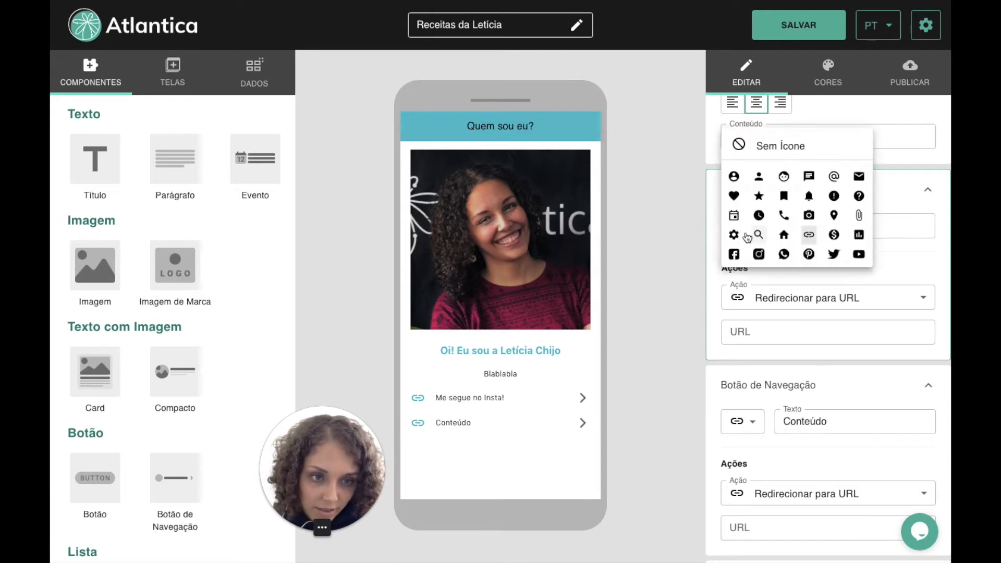
click(759, 256)
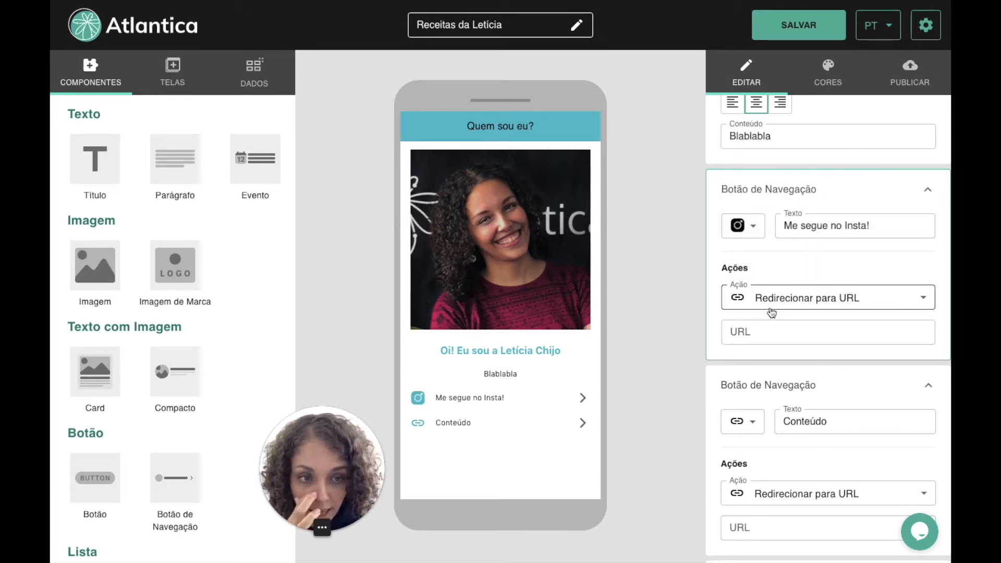
click(845, 302)
click(761, 301)
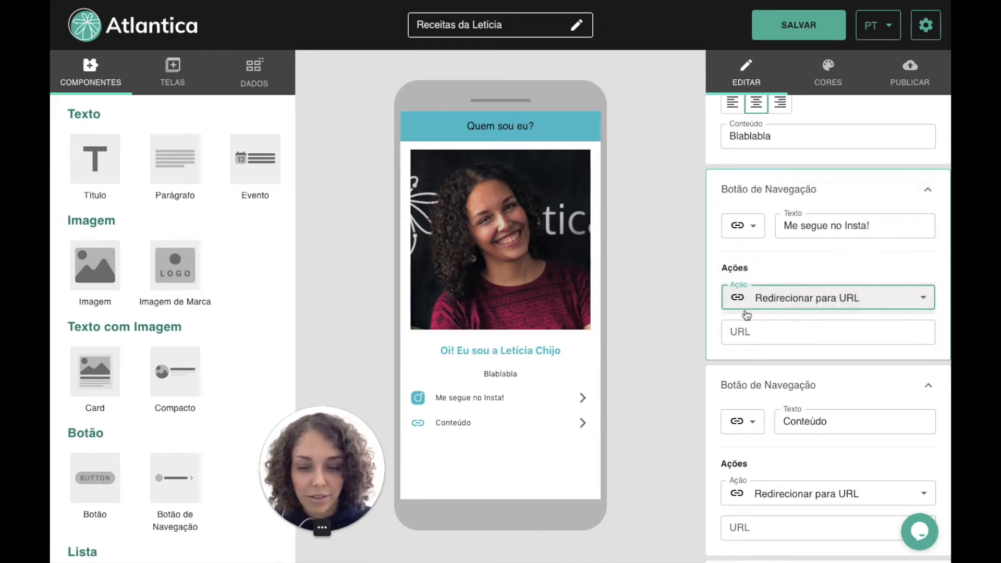
click(758, 333)
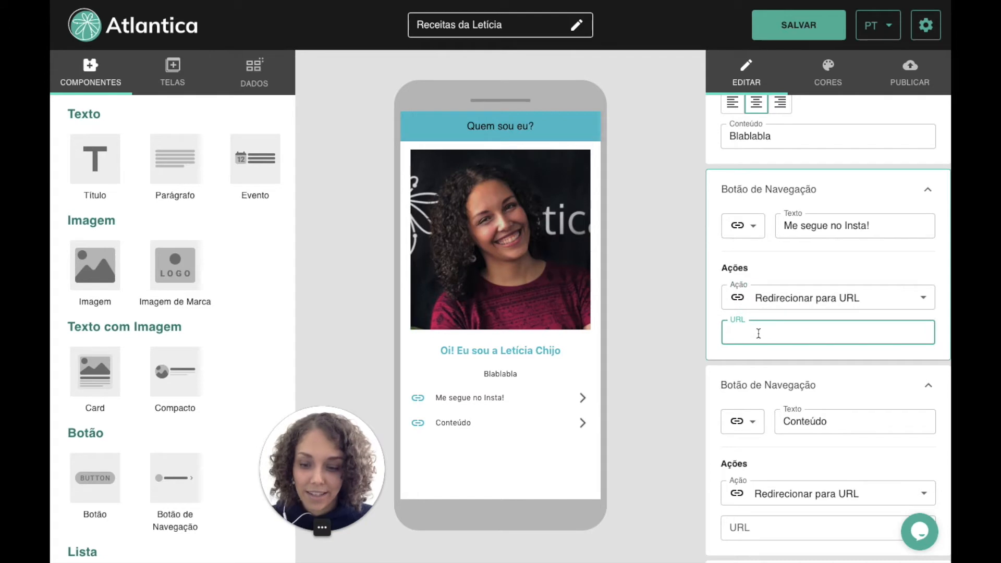
text(www.atlant)
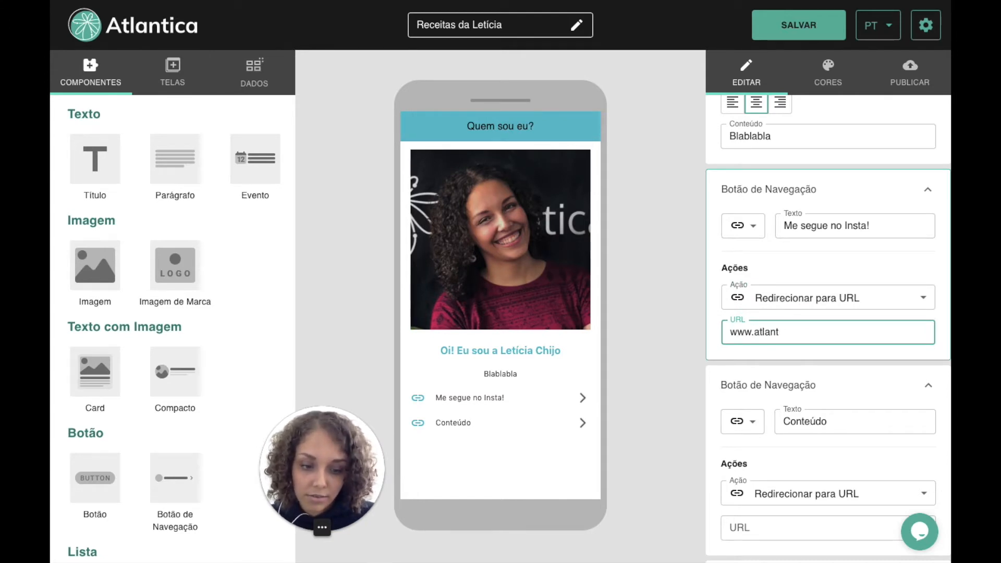
text(ica-app.com)
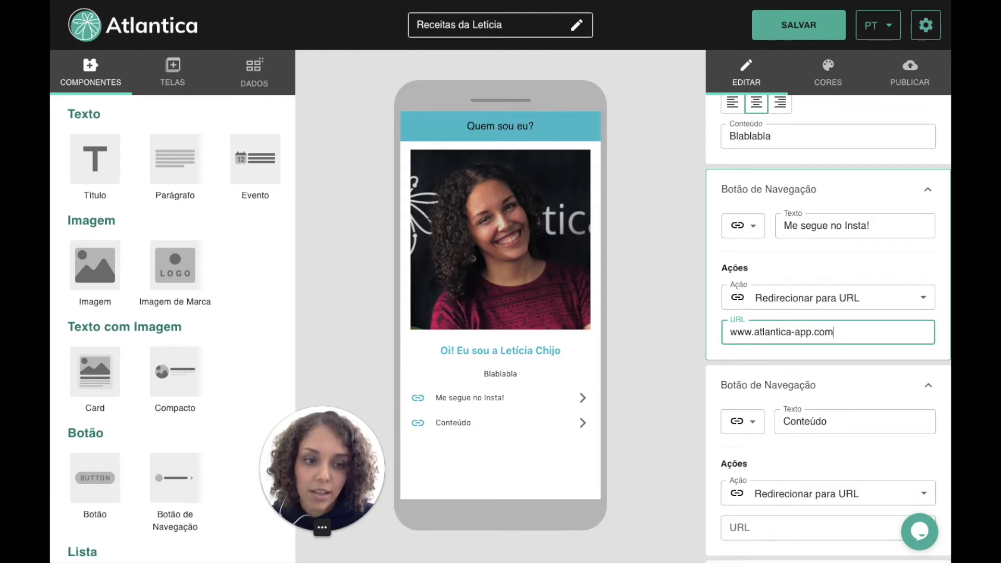
click(684, 357)
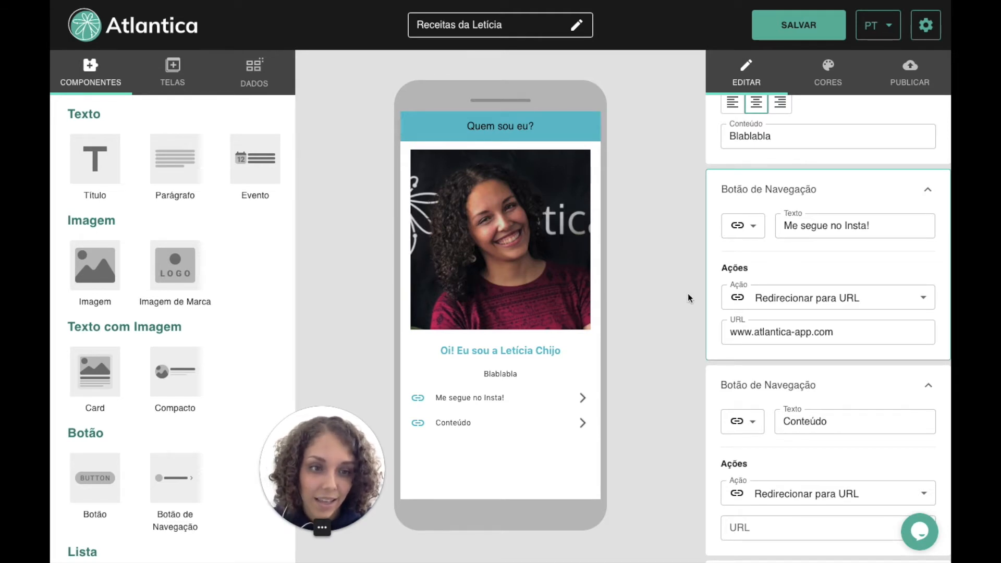
click(753, 230)
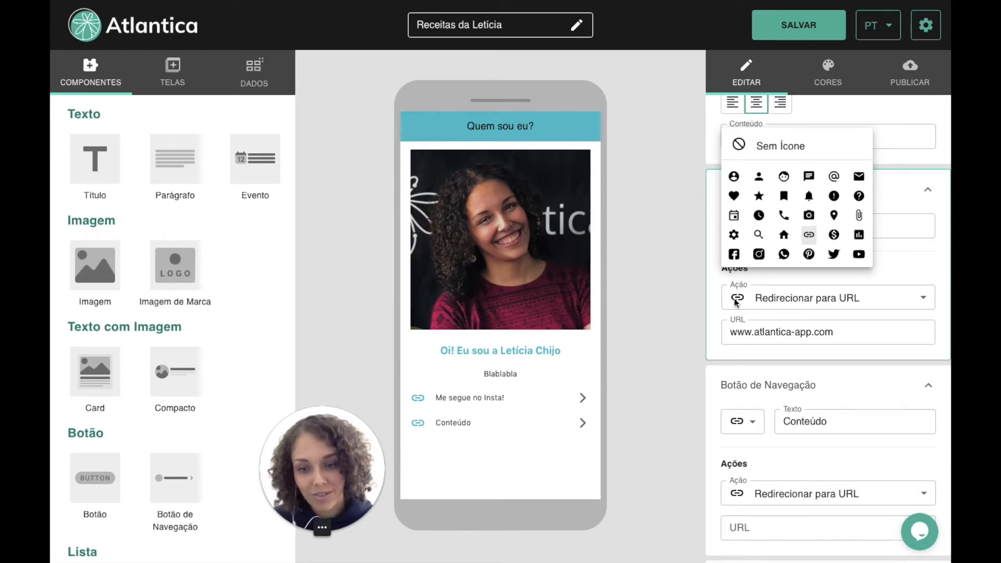
click(760, 255)
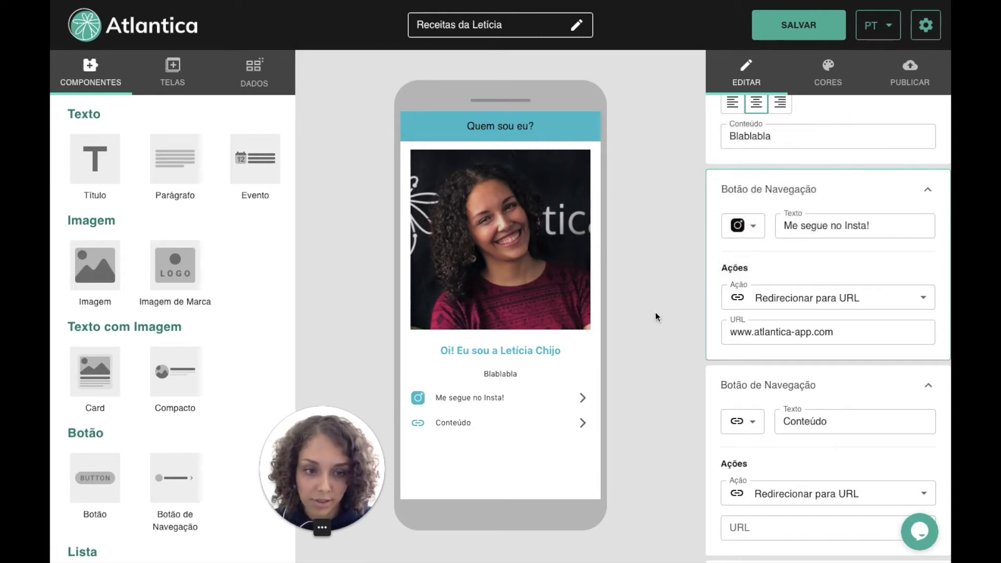
Step: Give the second navigation button the text "Dá uma olhada no meu Pinterest" and the Pinterest icon
scroll(775, 389, down, 1)
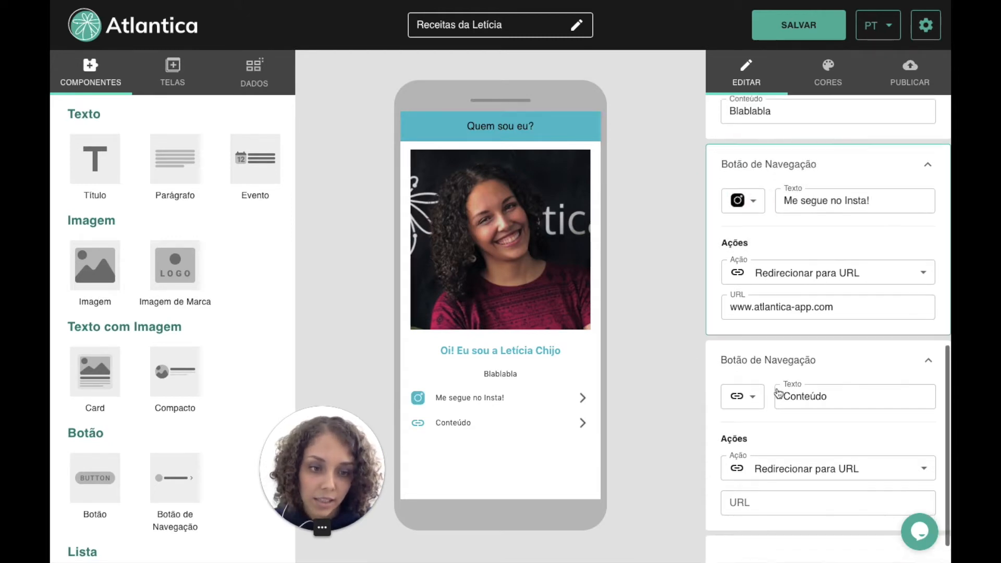
drag(840, 363, 788, 362)
text(Dá uma olhada )
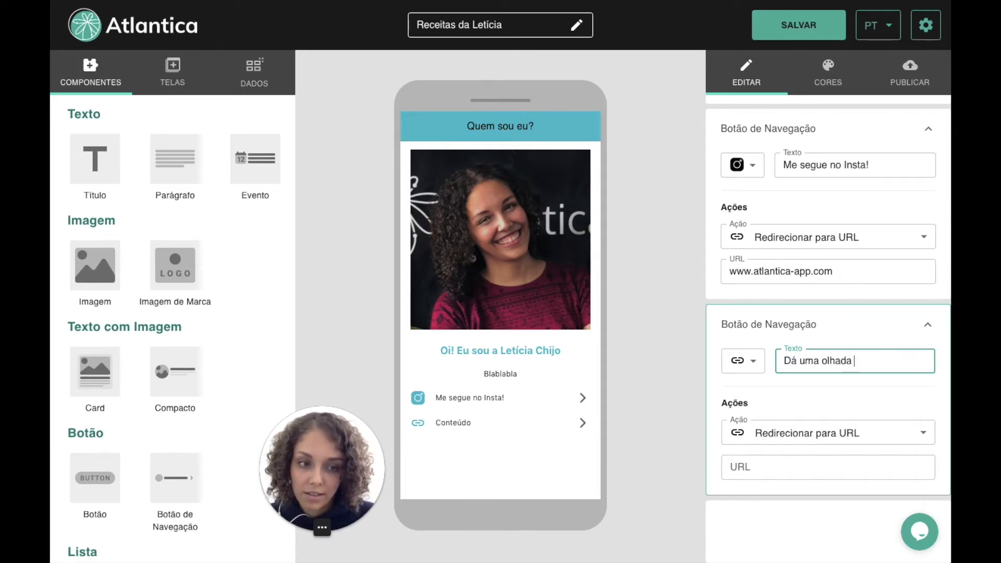
text(no meu Pintere)
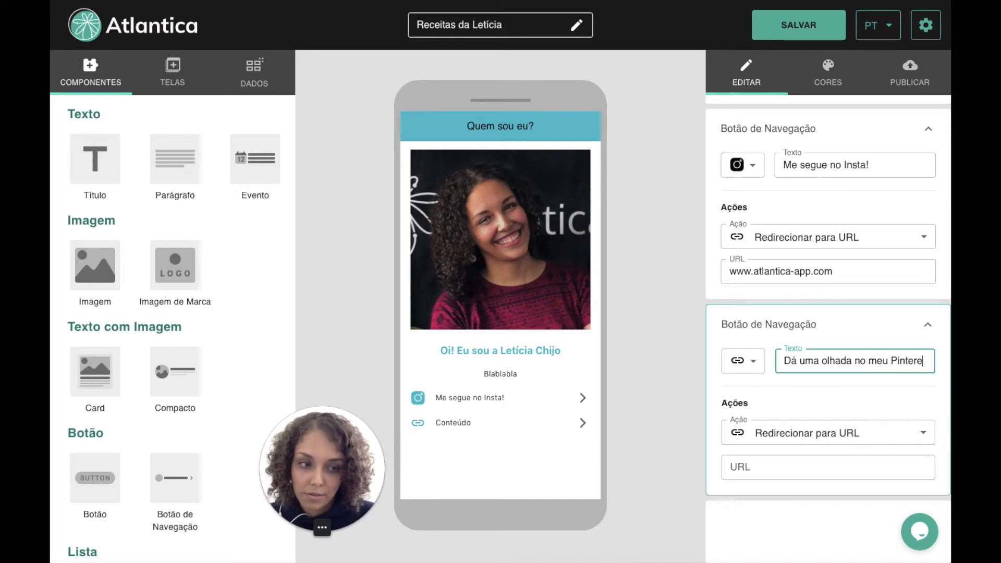
text(st)
click(678, 401)
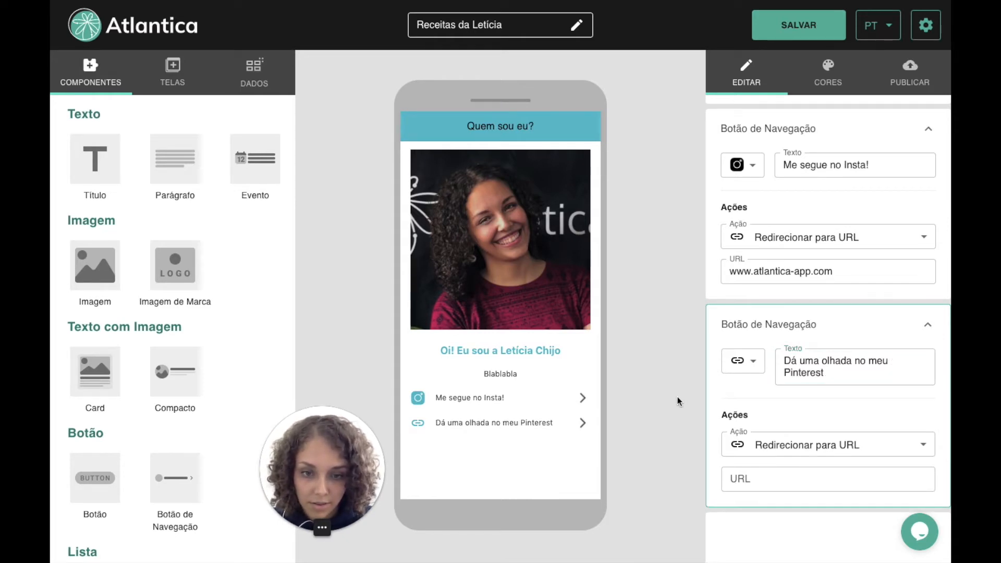
click(754, 365)
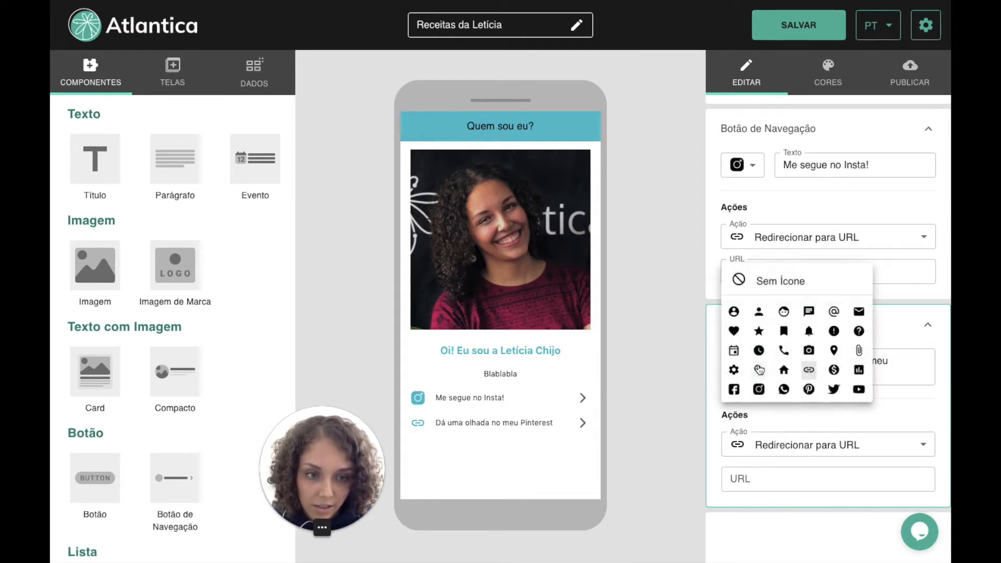
click(809, 389)
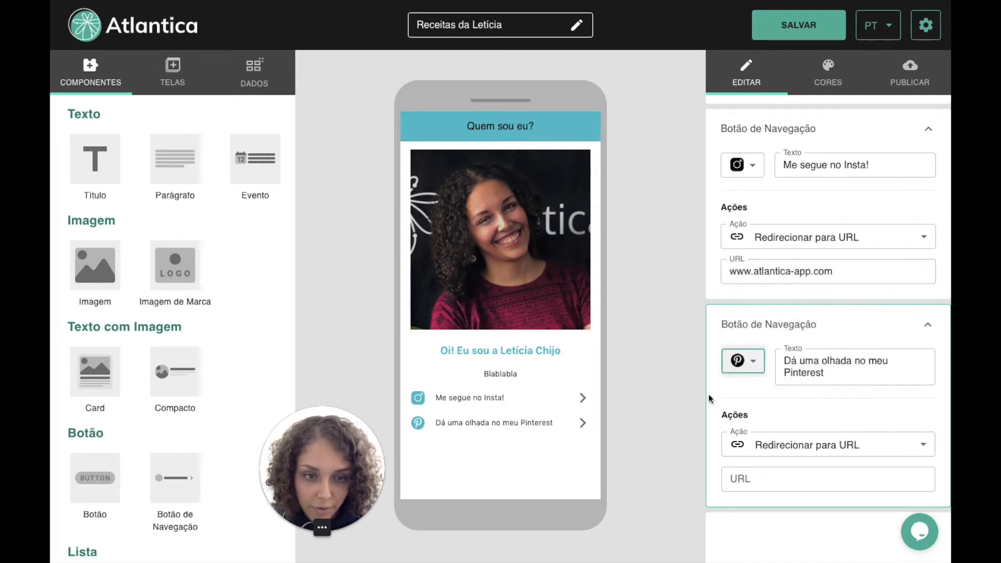
drag(835, 272, 721, 262)
key(ctrl+c)
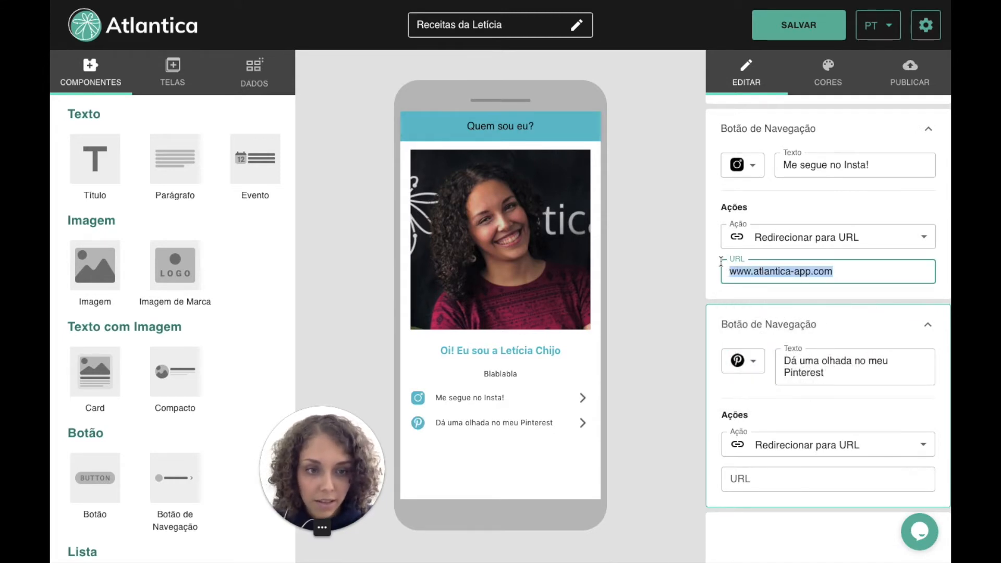
click(798, 475)
key(ctrl+v)
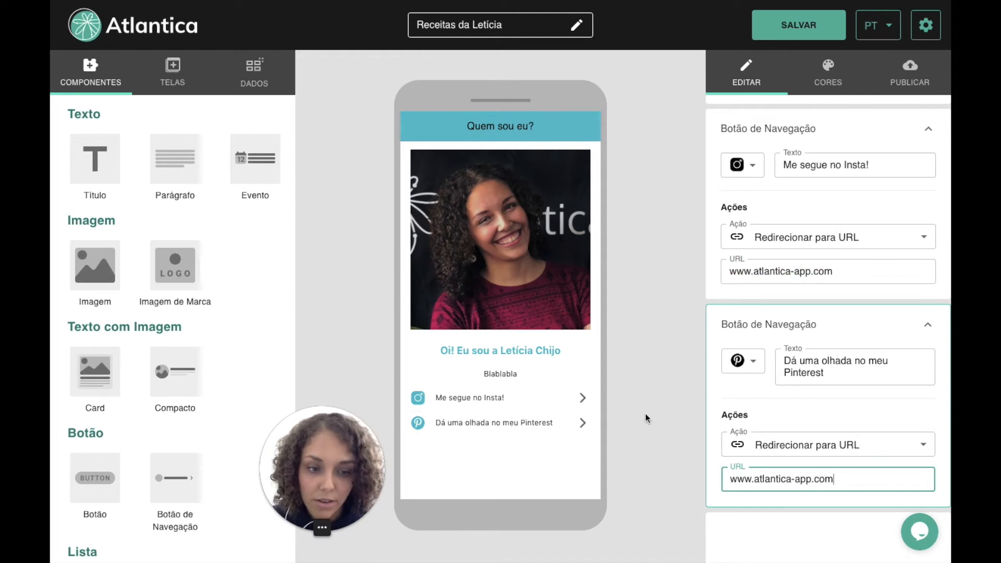
click(644, 413)
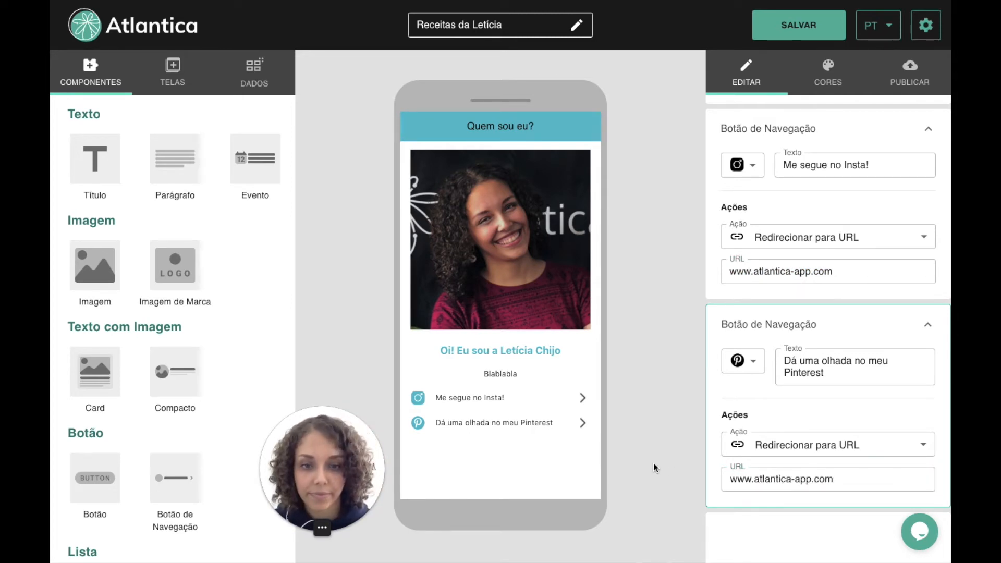
scroll(822, 406, down, 1)
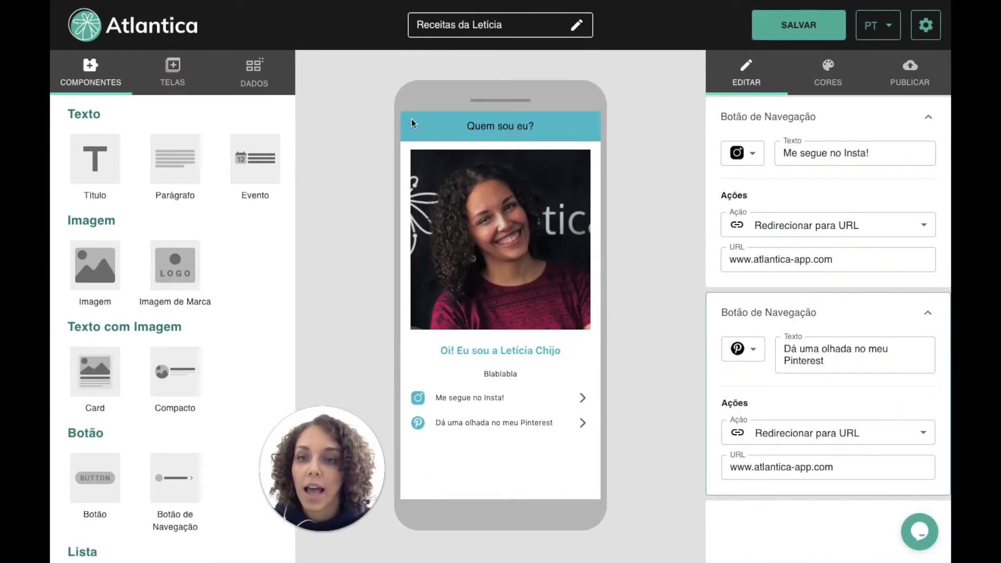
Step: Open the "Minhas Receitas" screen and add a Lista de Cards component to it
click(191, 78)
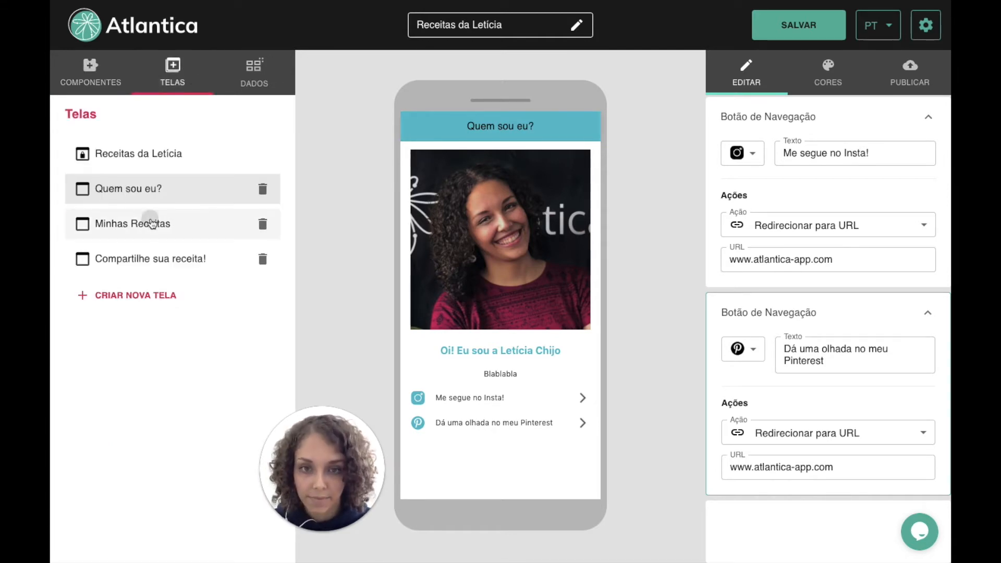
click(154, 221)
click(95, 84)
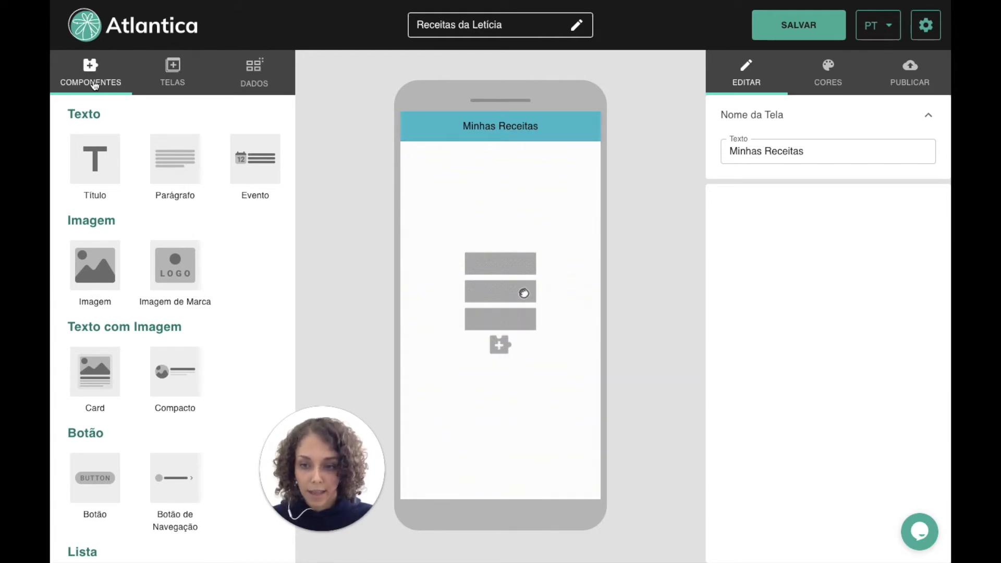
scroll(196, 356, down, 4)
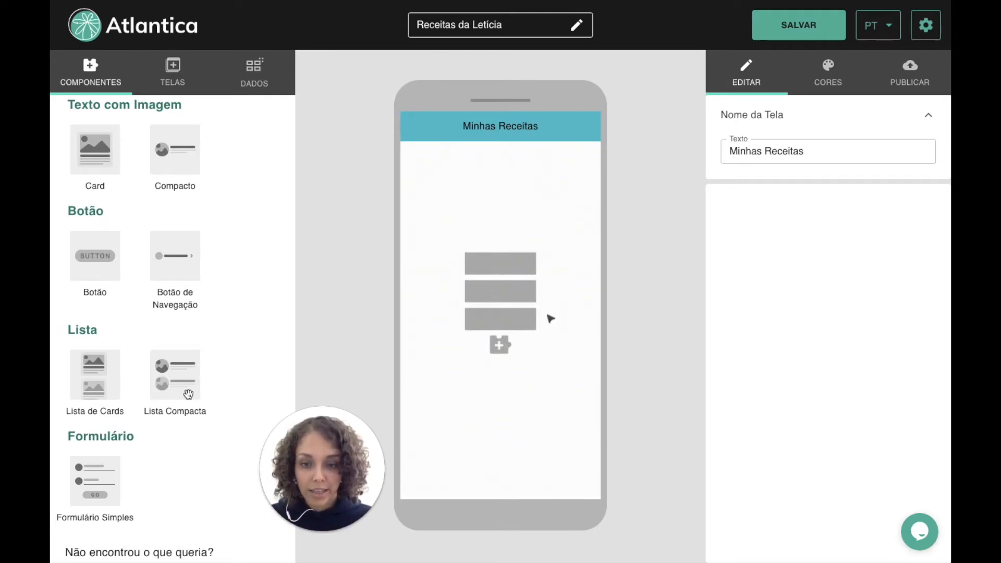
click(83, 389)
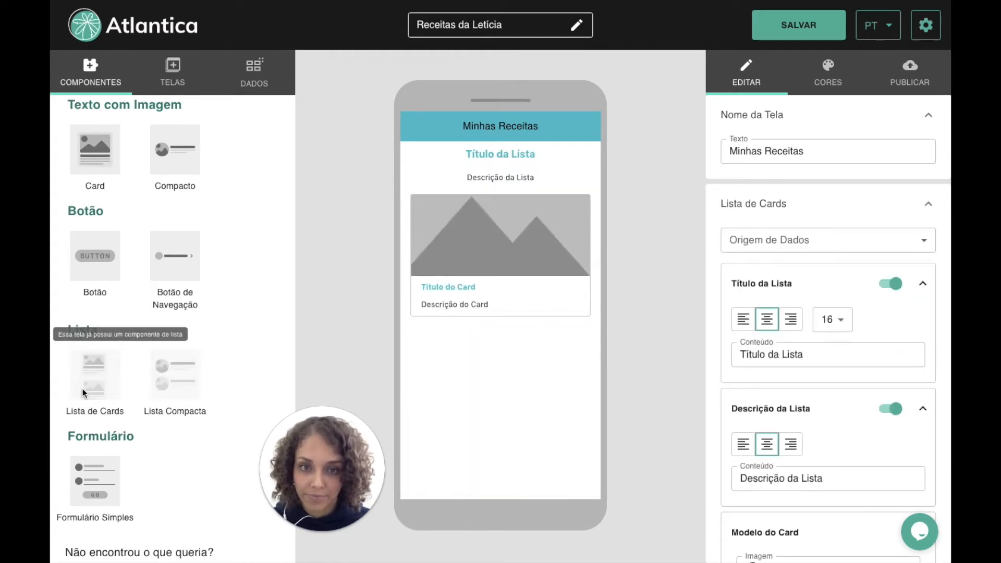
scroll(741, 357, down, 5)
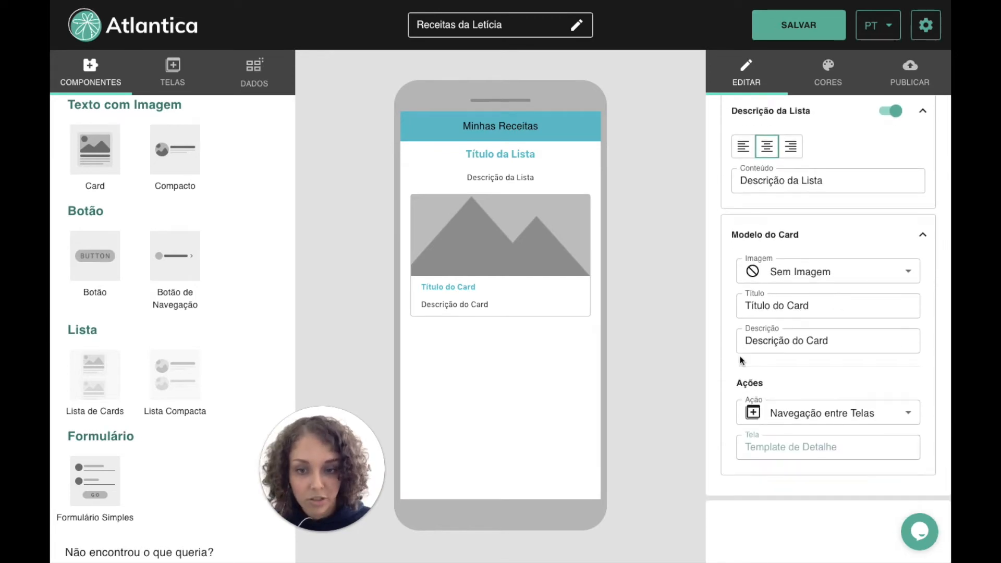
scroll(740, 360, up, 5)
scroll(742, 361, up, 2)
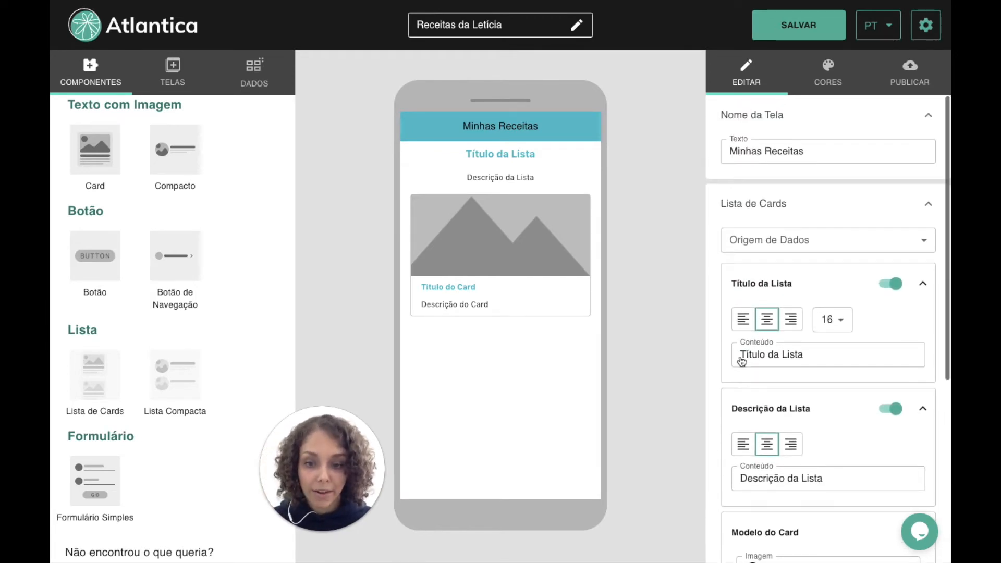
Step: Save the app, then create a new database and open it for editing
click(782, 248)
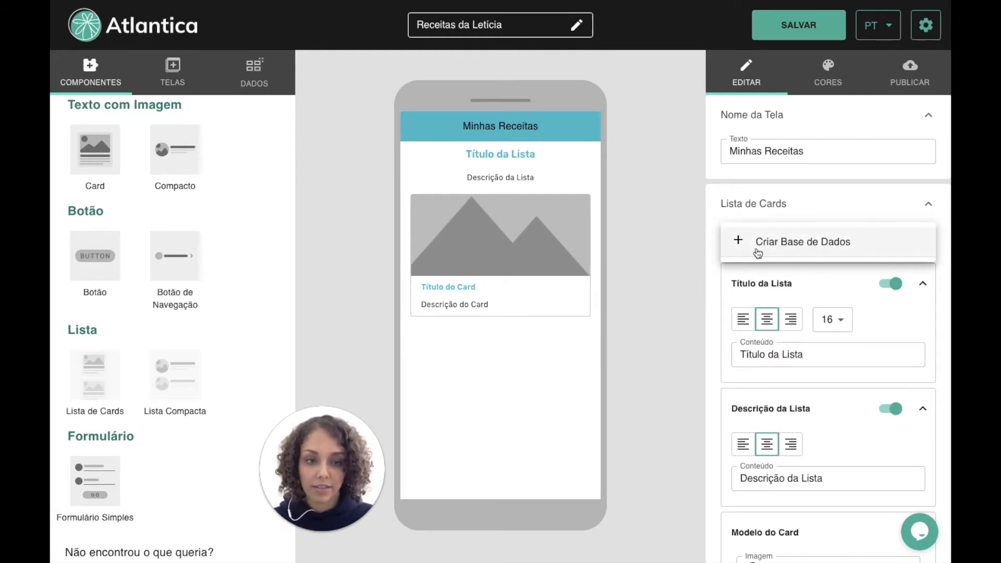
click(672, 233)
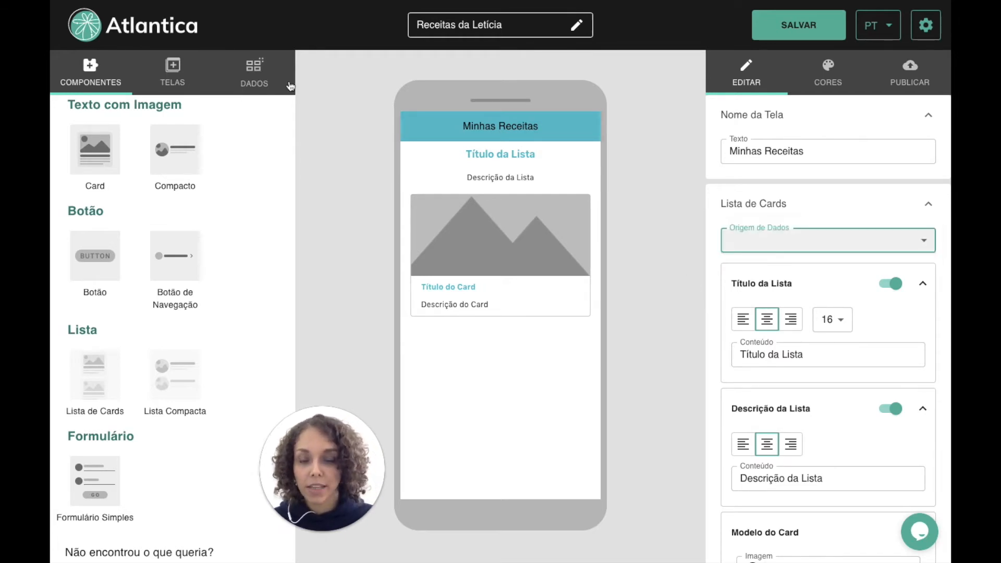
click(254, 80)
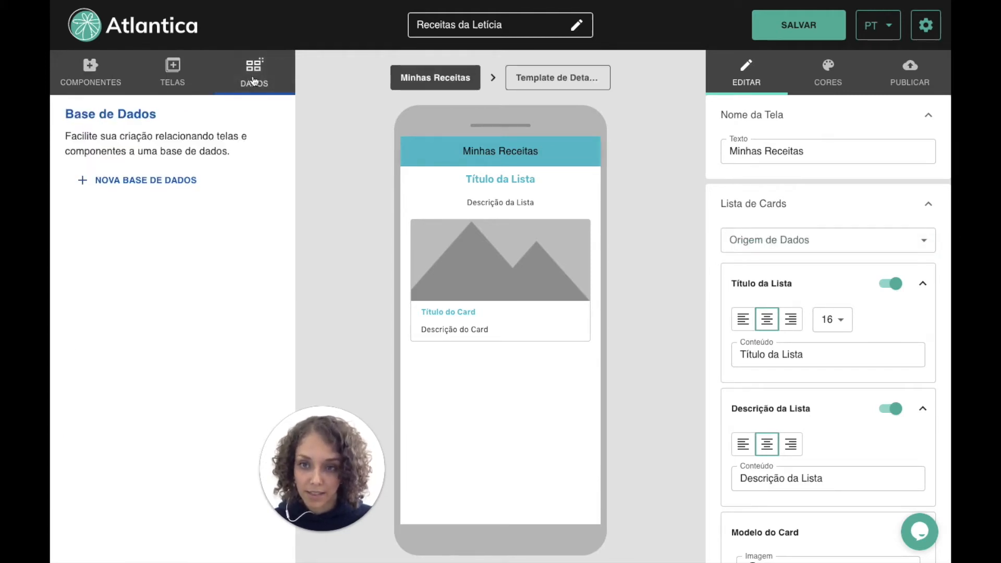
click(778, 36)
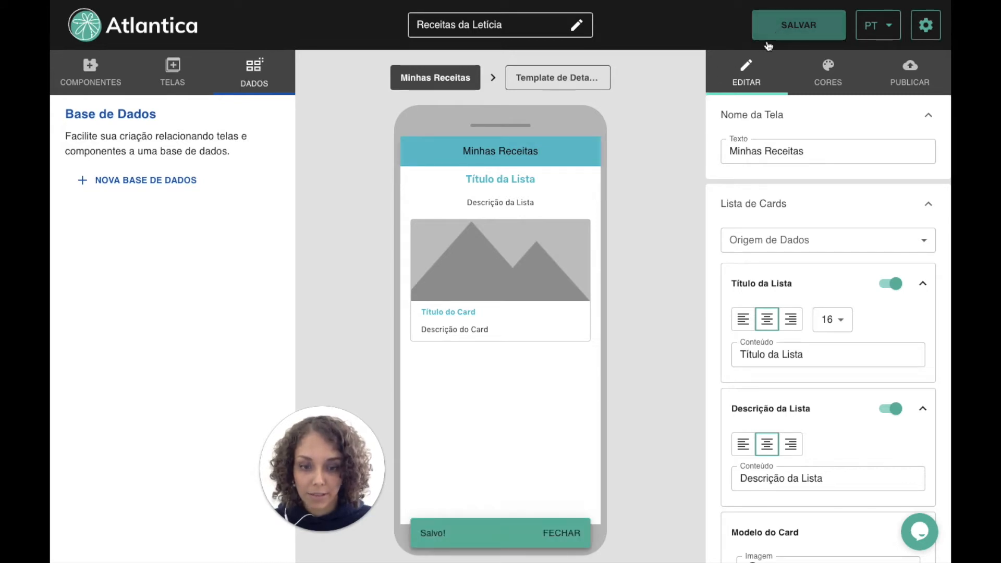
click(111, 186)
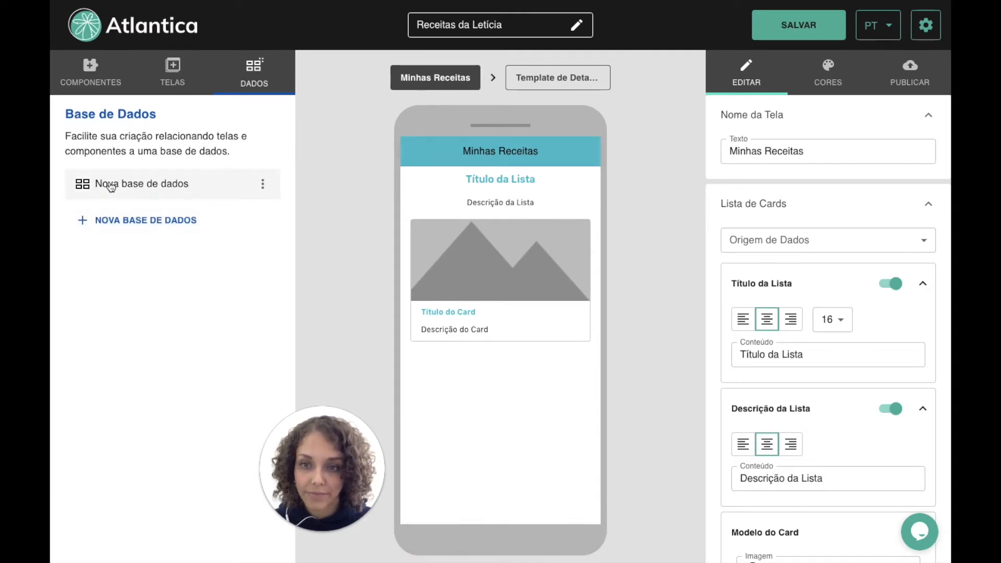
click(184, 194)
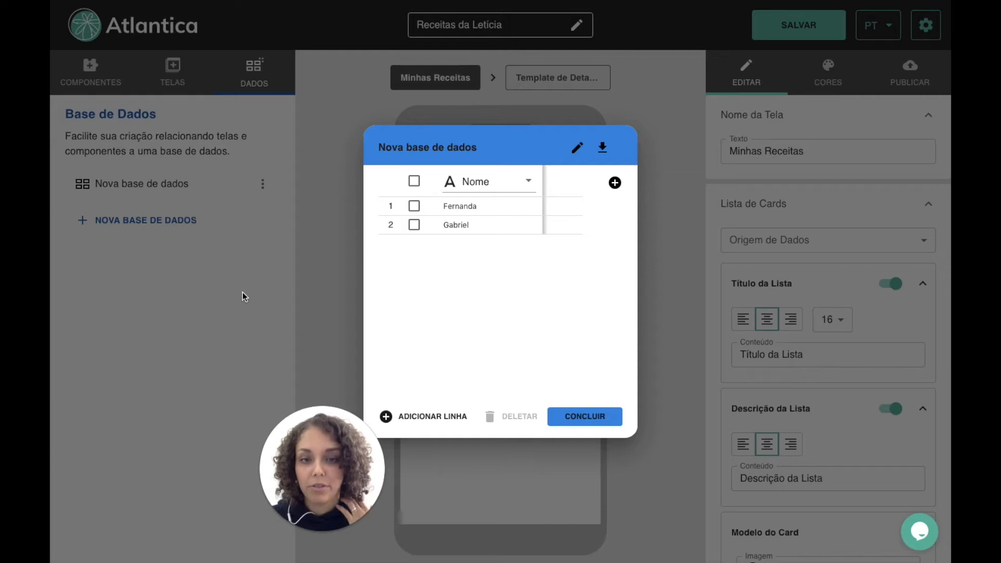
Step: Rename the database's first column "Nome da Receita", keeping Texto as its data type
click(530, 182)
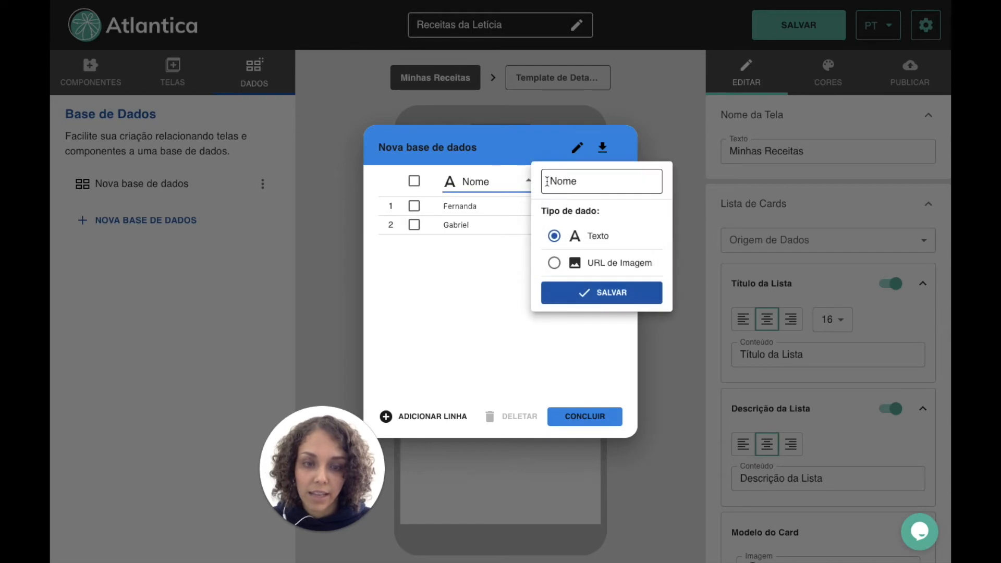
click(590, 190)
drag(588, 183, 513, 184)
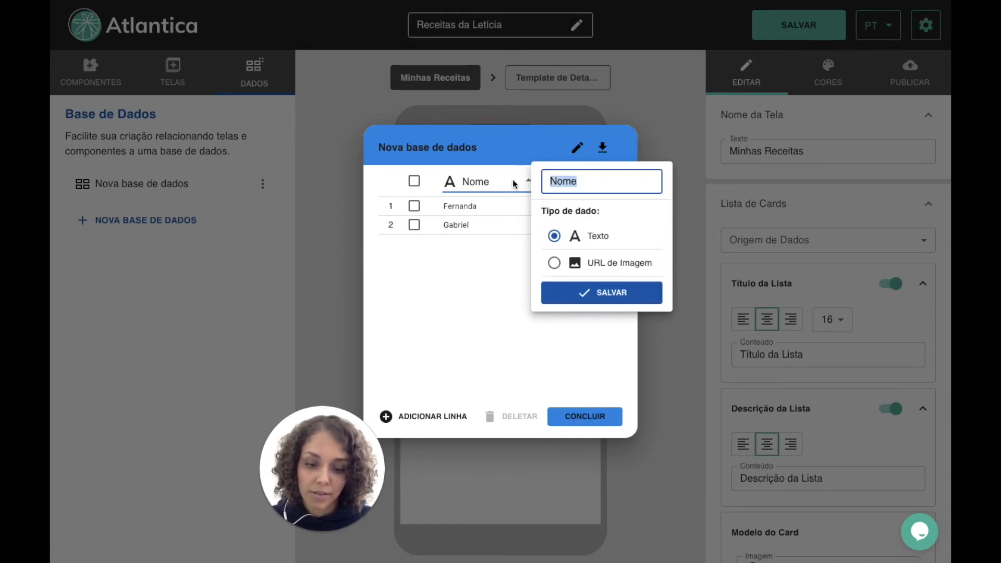
key(Right)
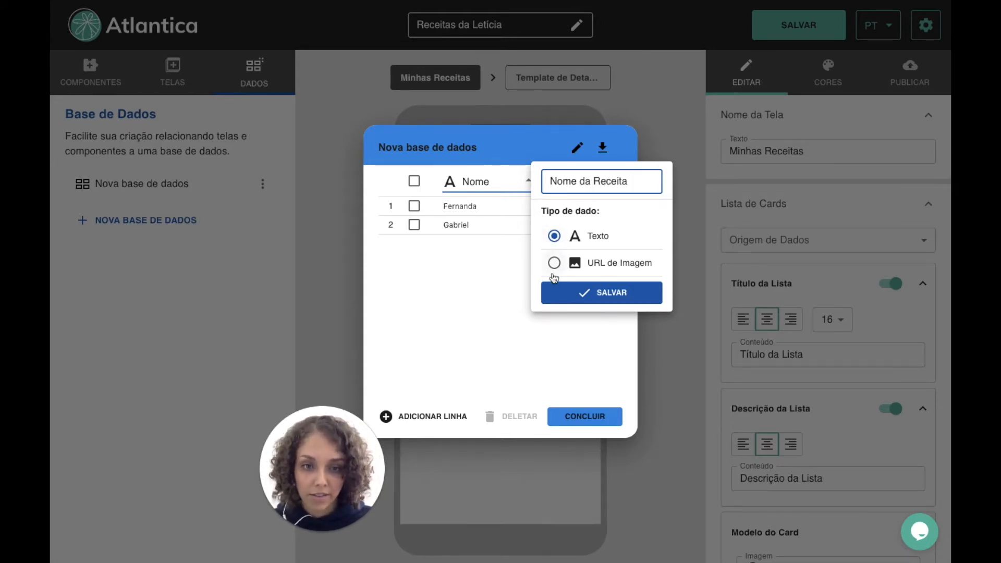
click(603, 298)
Step: Replace the sample names in the first two rows with "Sopa de Abóbora" and "Sopa de Lentilha"
drag(485, 228, 443, 207)
key(BackSpace)
key(BackSpace)
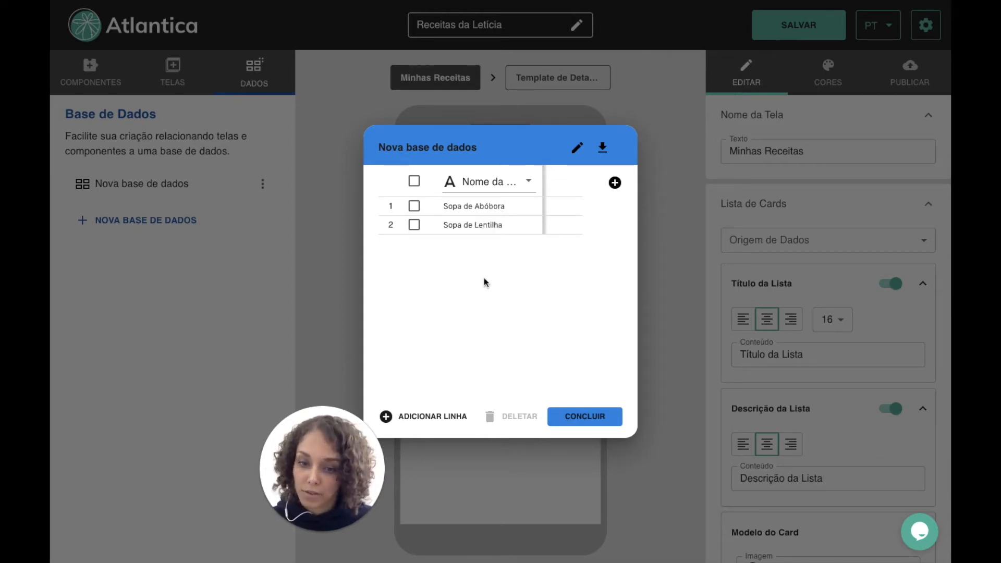
Step: Add four empty rows and three new columns to the recipe table
click(417, 420)
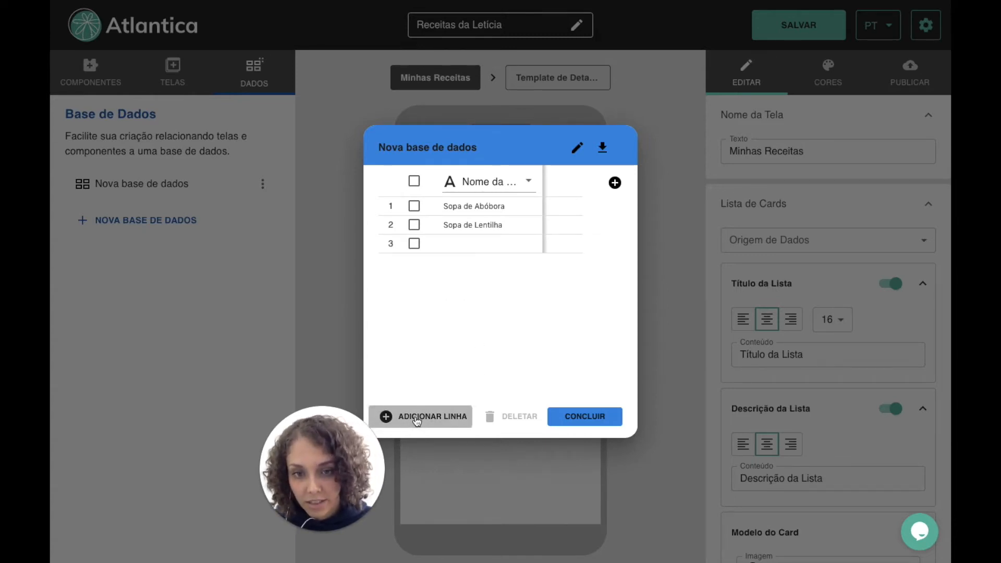
click(416, 420)
click(417, 420)
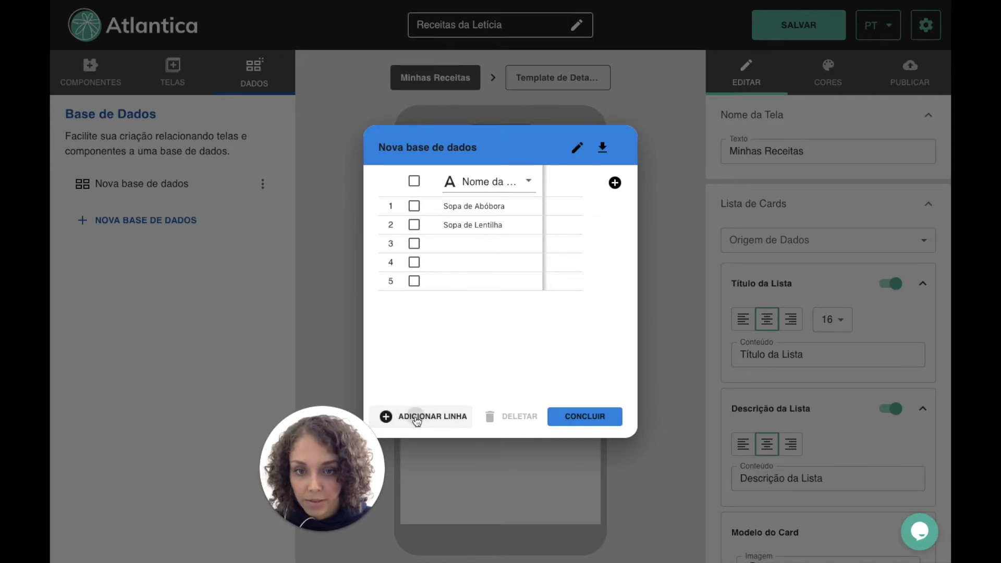
click(416, 420)
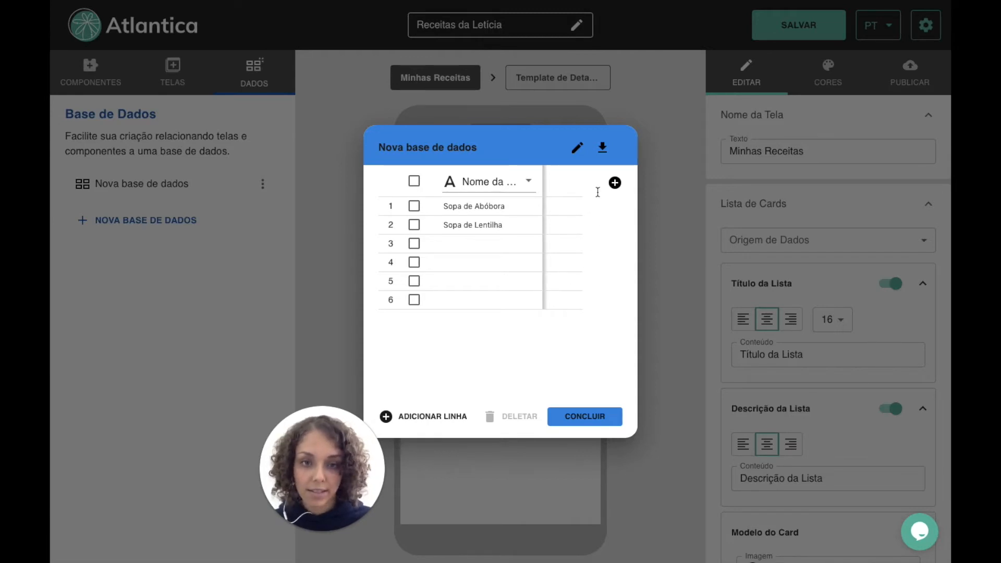
click(616, 184)
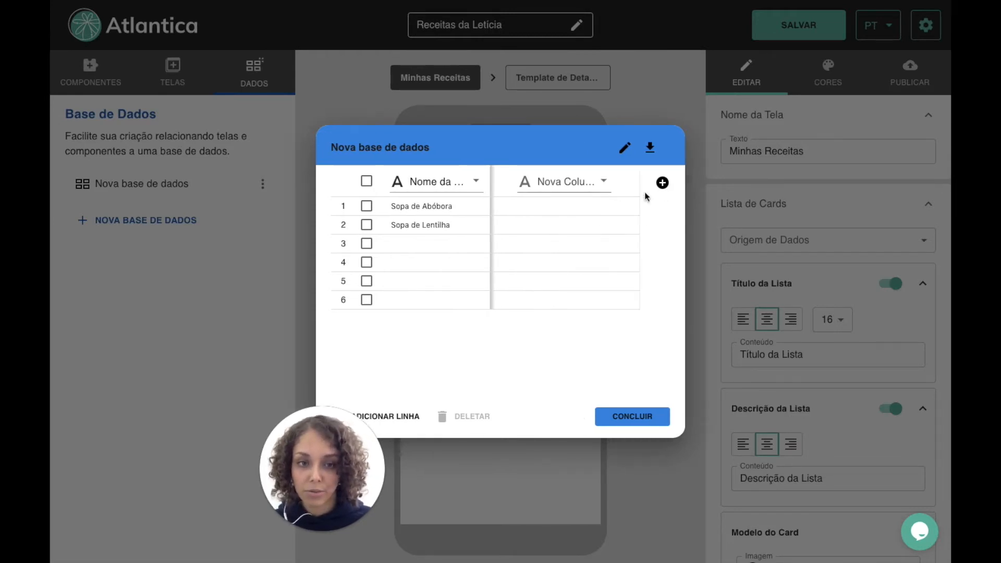
click(663, 183)
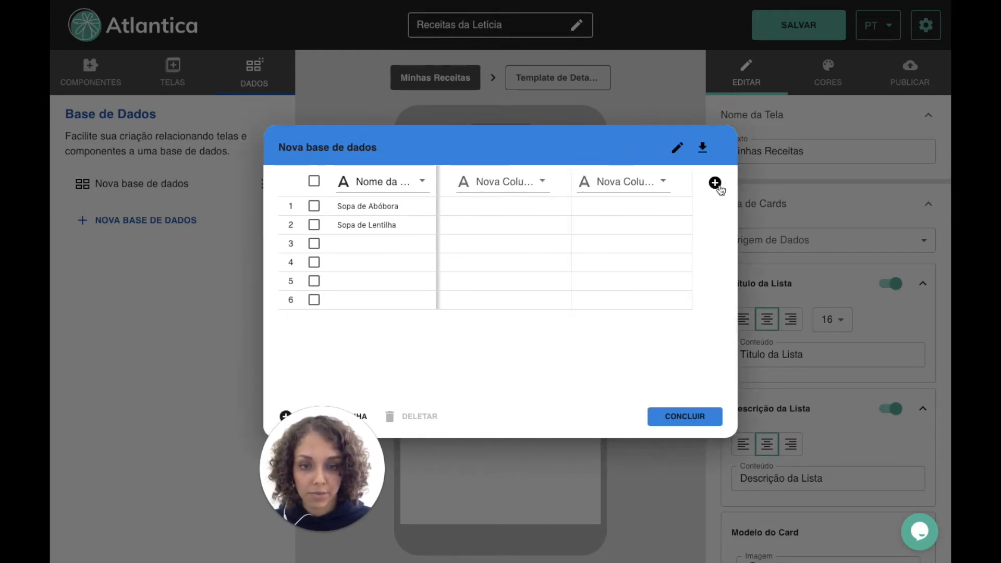
click(715, 183)
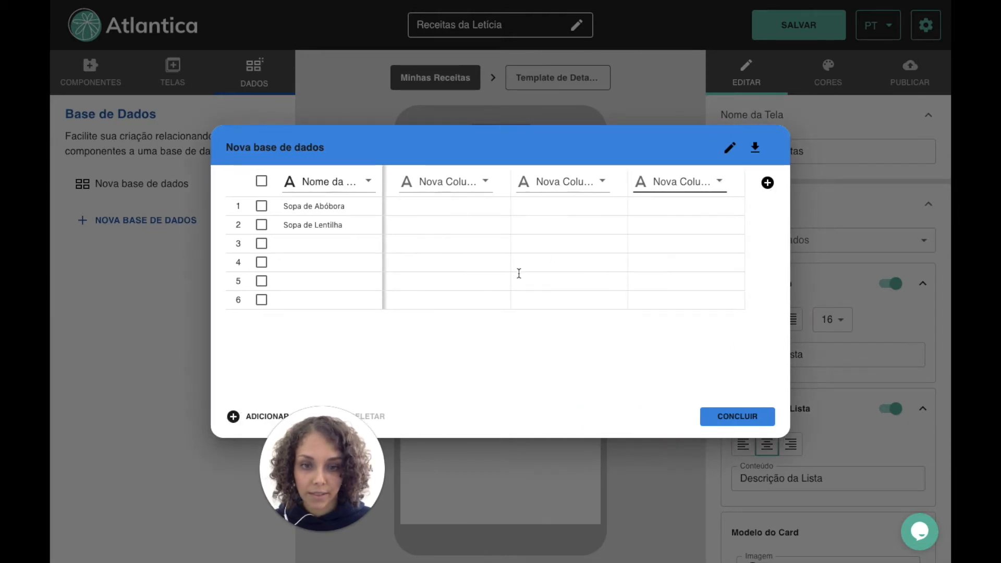
Step: Rename the second column of the database "Foto da Receita" and save the column settings
click(485, 181)
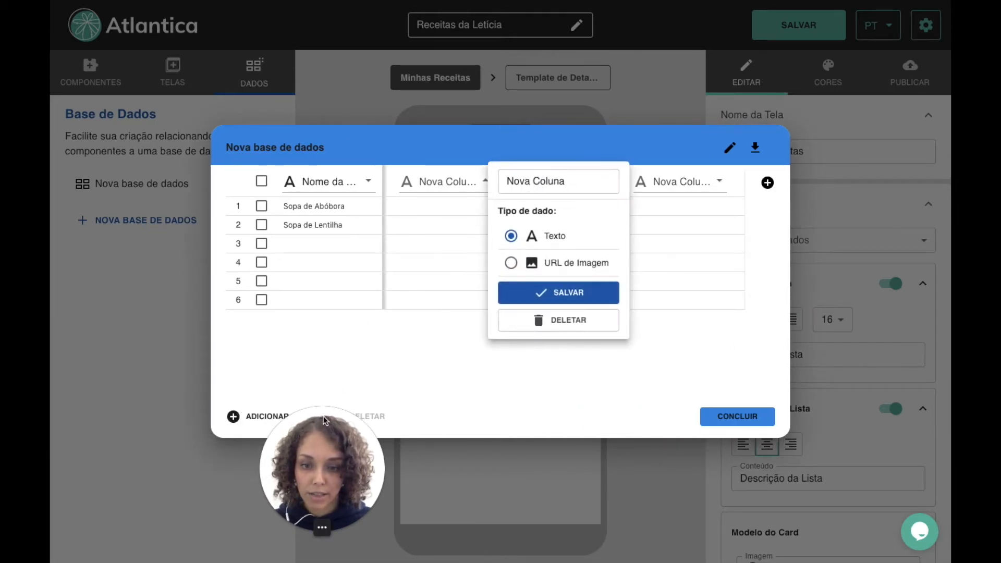
drag(323, 417, 443, 434)
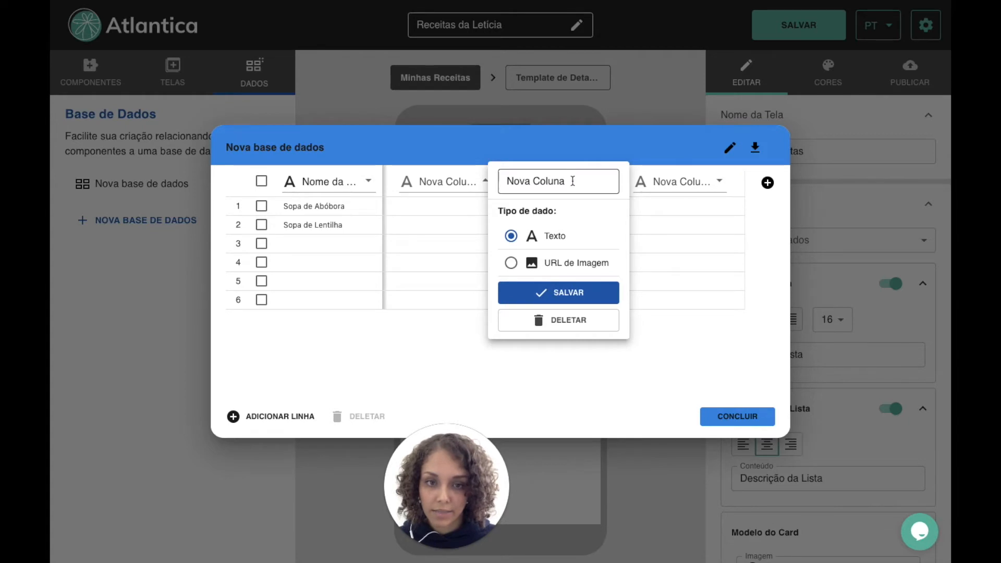
drag(573, 181, 511, 181)
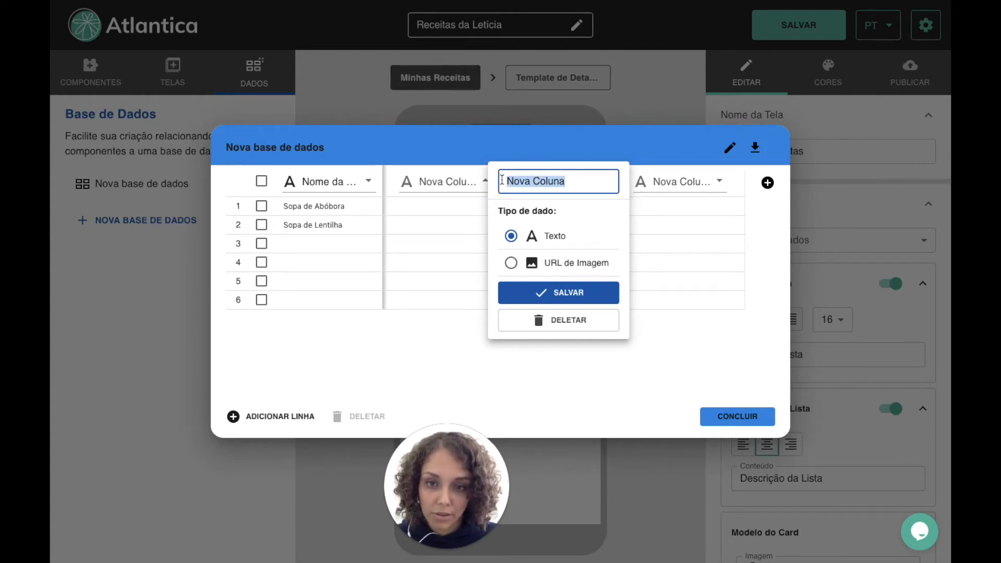
text(Fo)
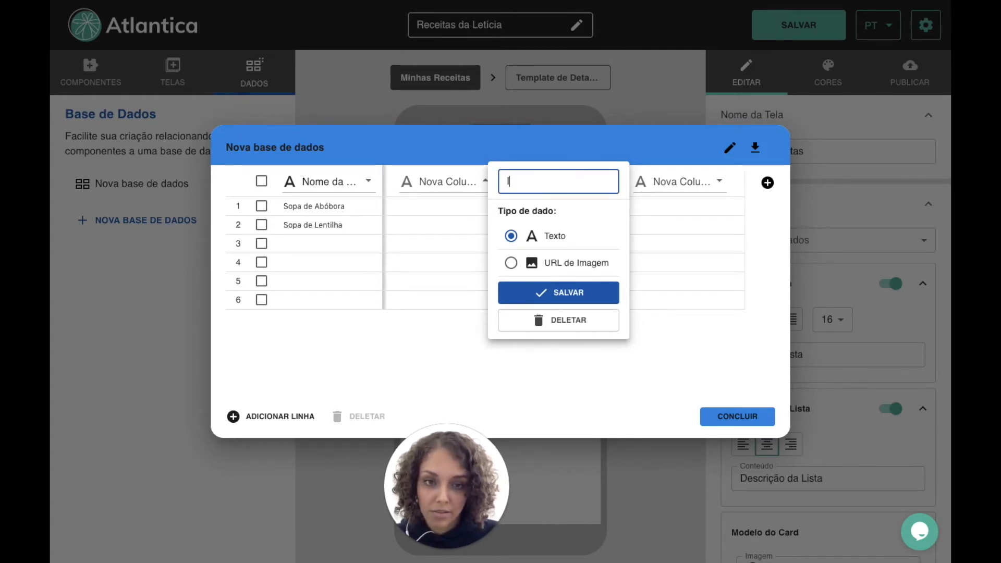
text(to d)
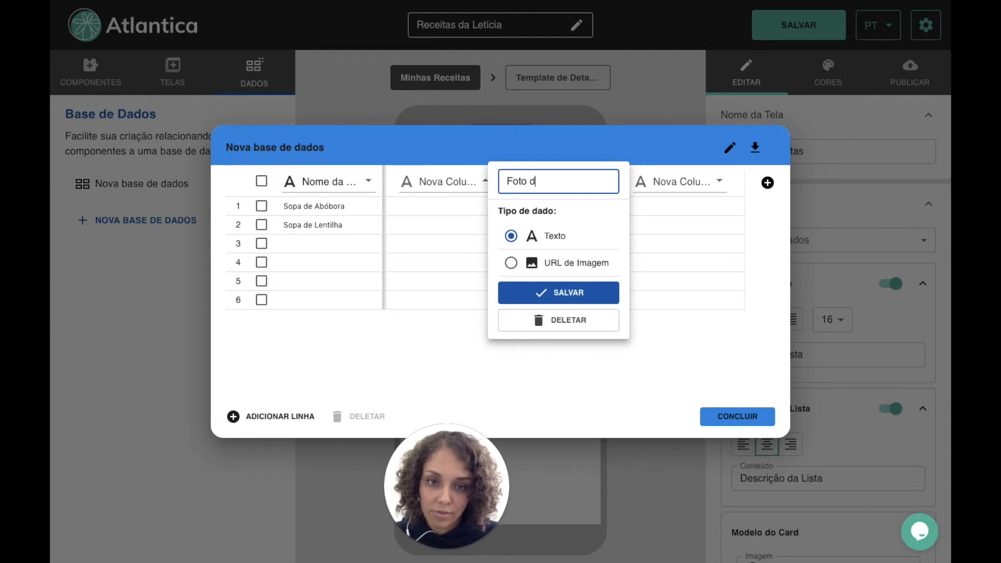
text(a Receita)
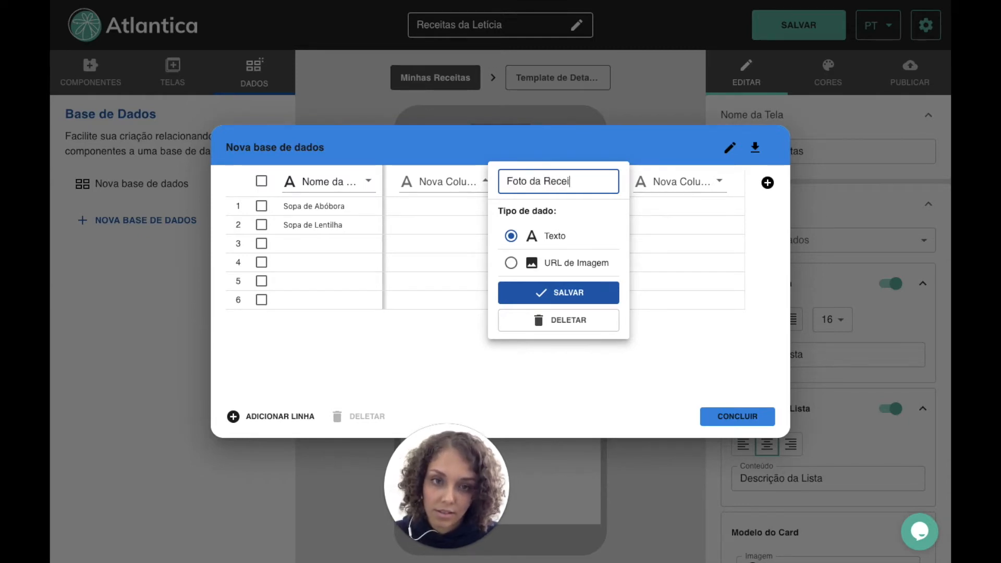
click(515, 299)
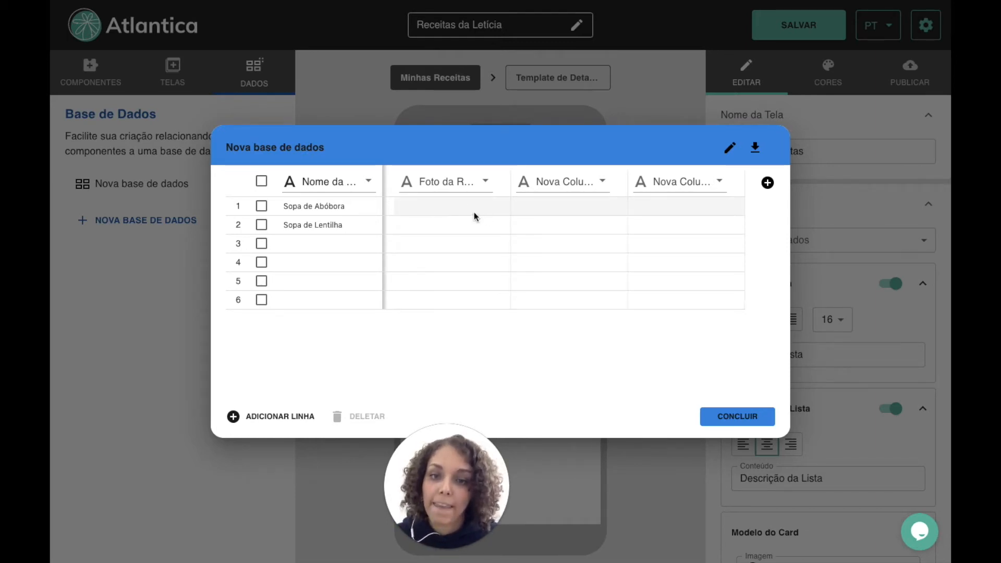
Step: Change the data type of the "Foto da Receita" column to URL de Imagem and save it
click(486, 182)
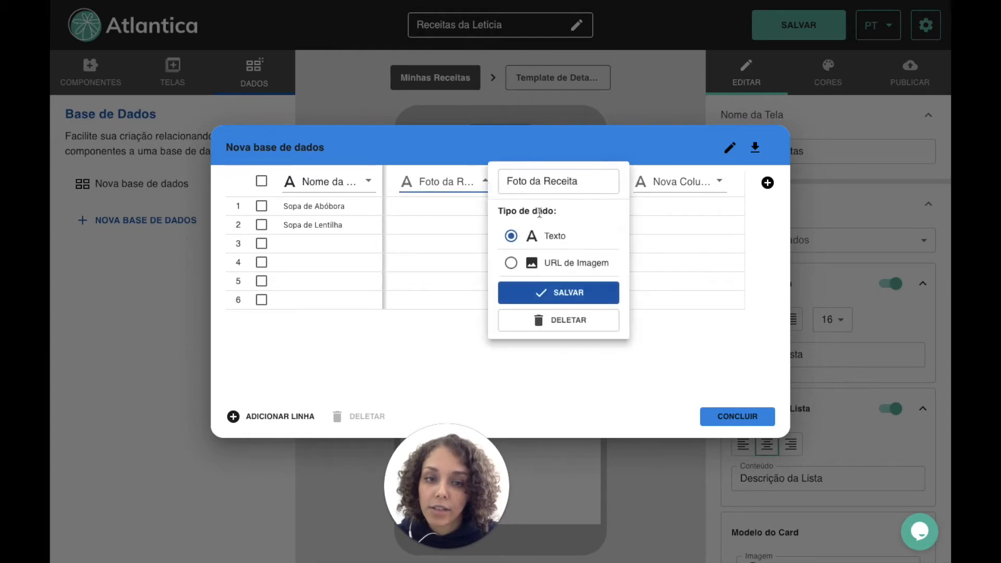
click(511, 263)
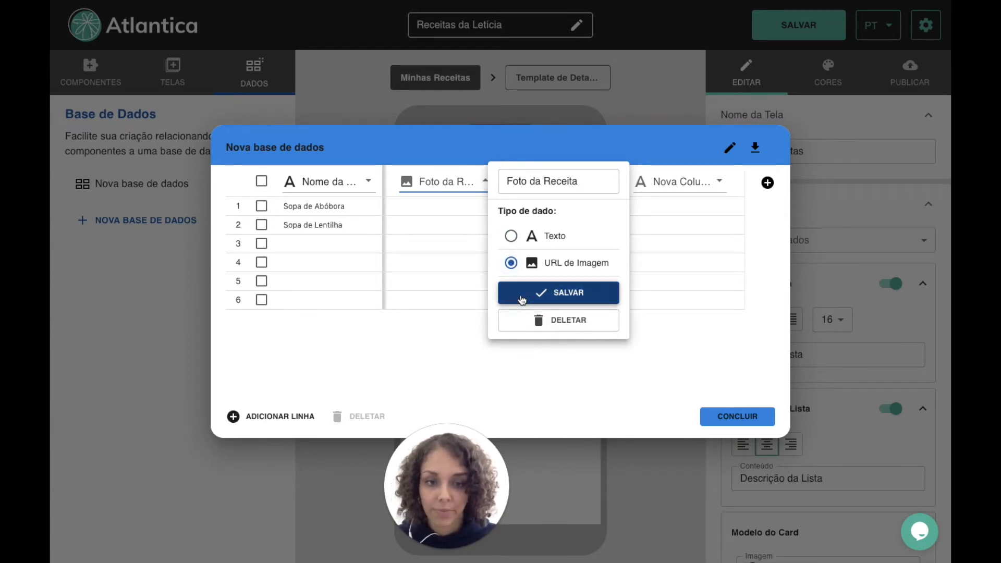
click(522, 299)
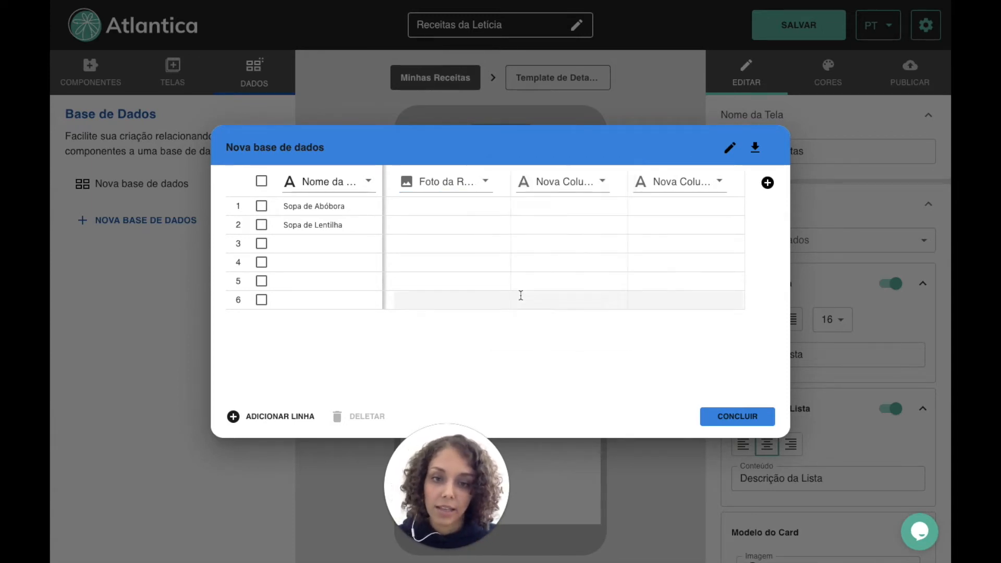
Step: Rename the third column "Ingredientes", keeping Texto as its data type
click(603, 187)
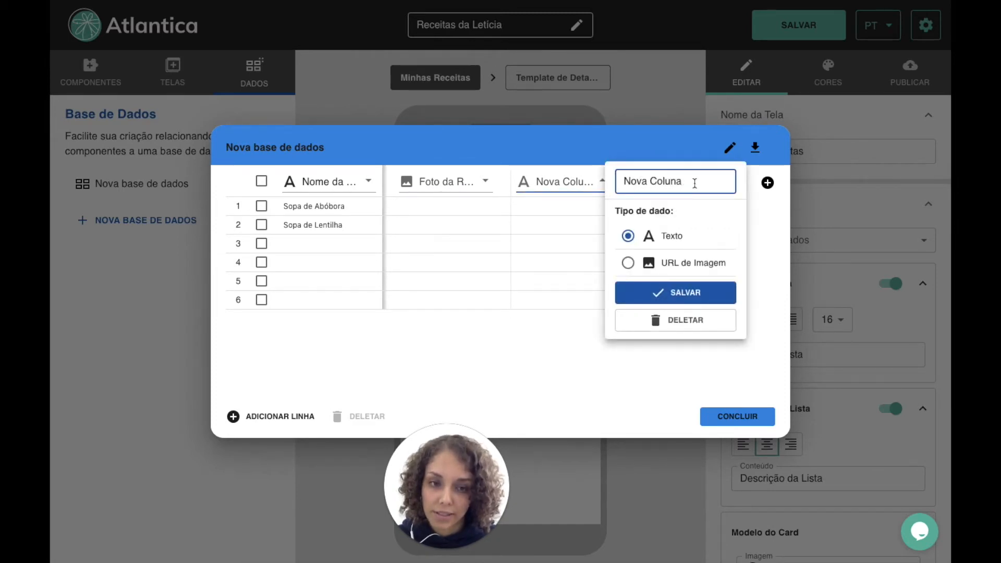
drag(695, 183, 604, 184)
text(Ingredientes)
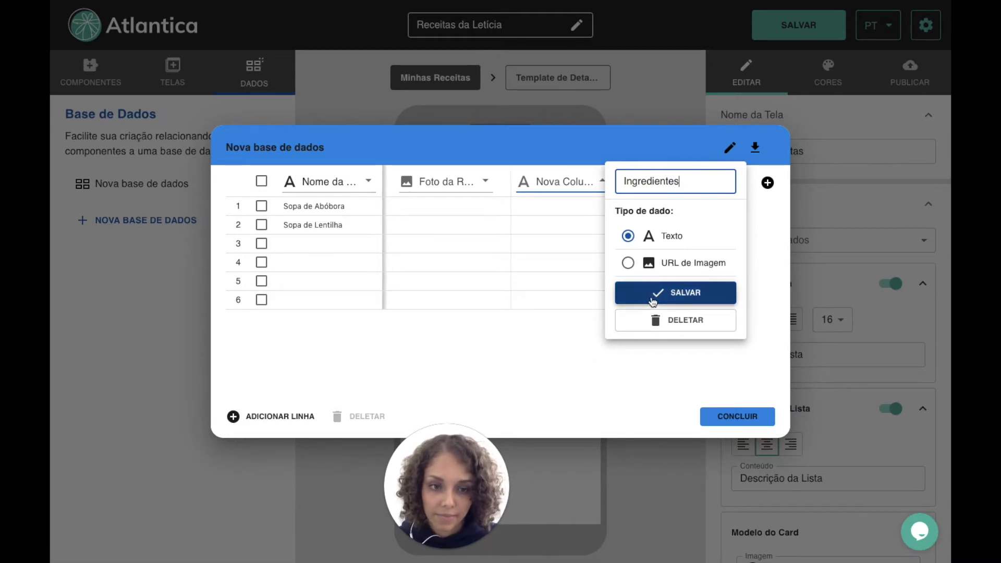
click(662, 295)
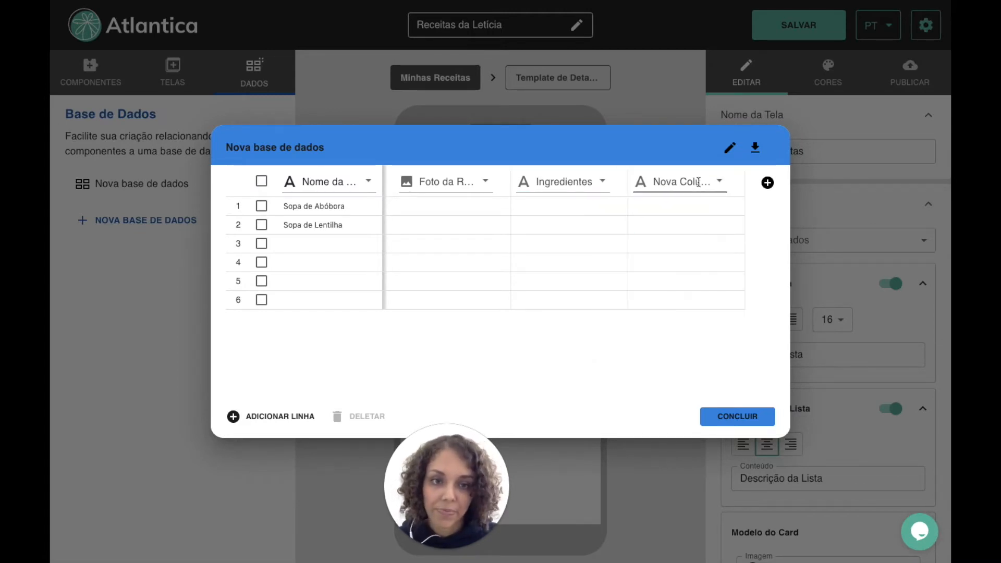
Step: Rename the fourth column "Instruções" with the Texto data type
click(714, 184)
key(ctrl+a)
key(BackSpace)
text(Instruções)
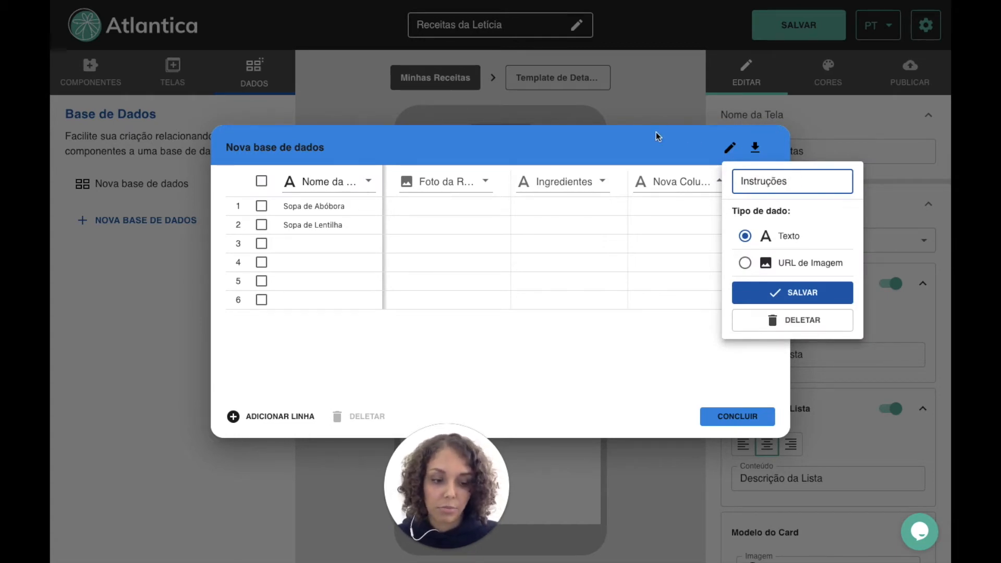
click(791, 286)
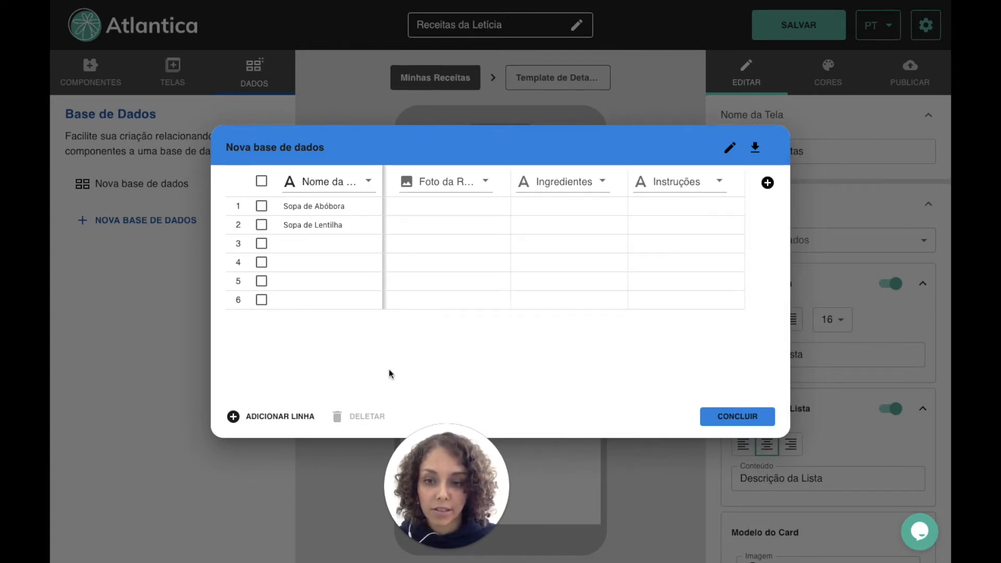
Step: Add an extra empty row at the end of the recipe table and delete it
click(260, 417)
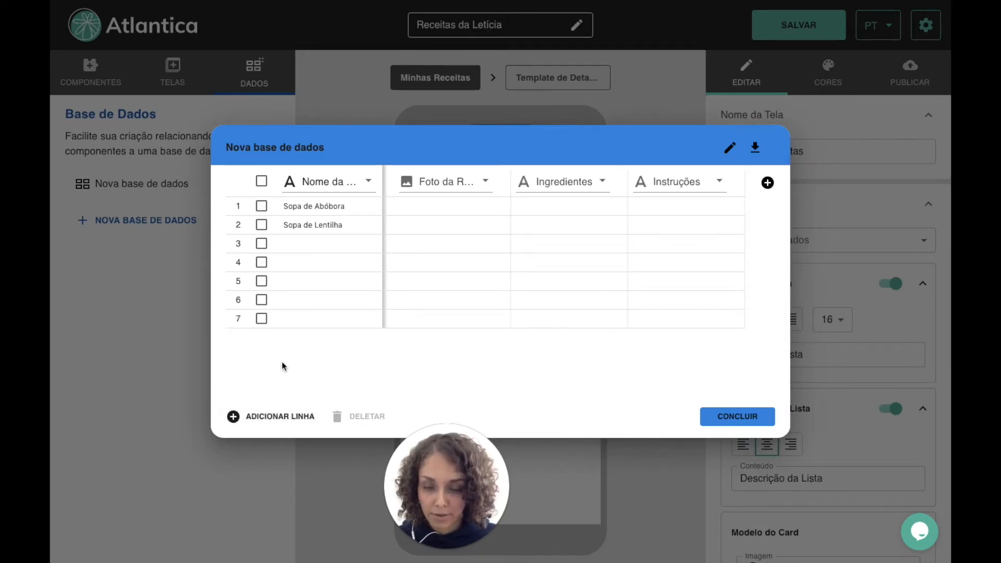
click(261, 318)
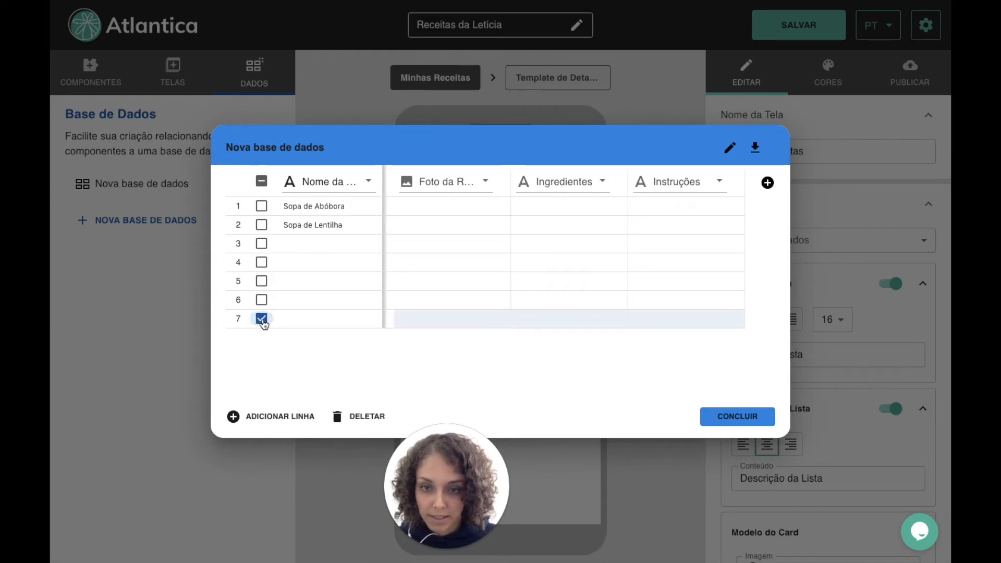
click(360, 417)
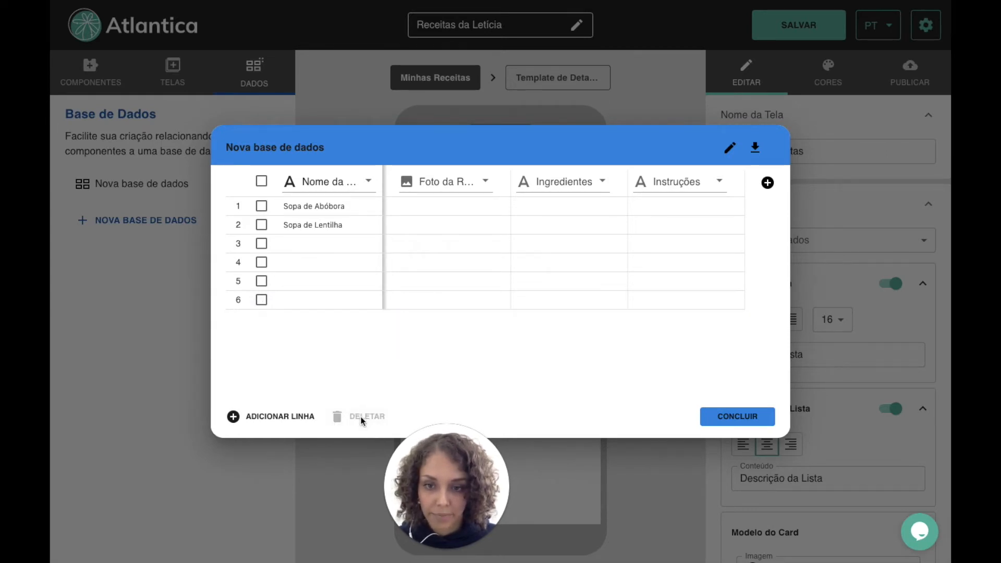
Step: Add an extra column after "Instruções" and delete it, then check the first column's settings without changing them
click(768, 183)
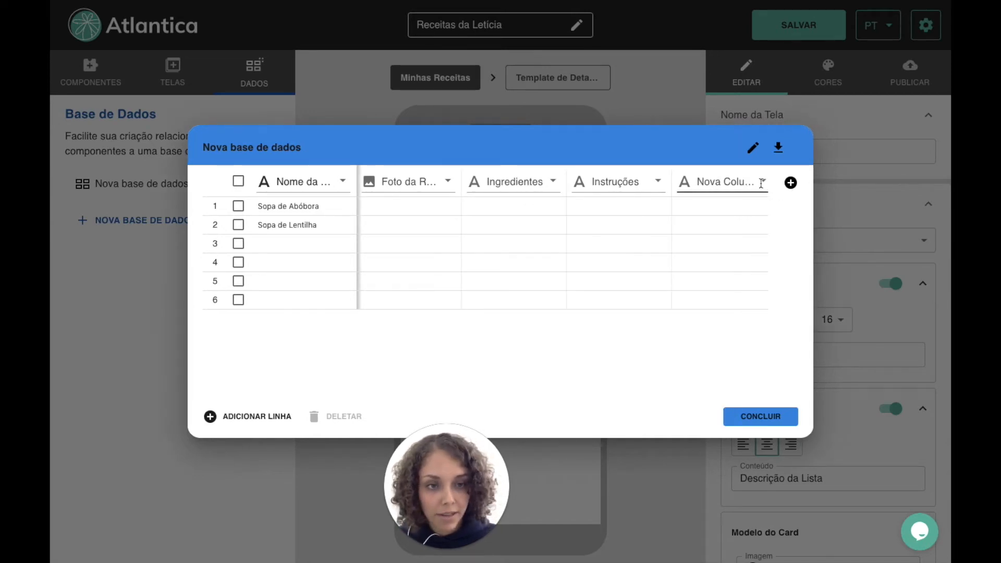
click(763, 182)
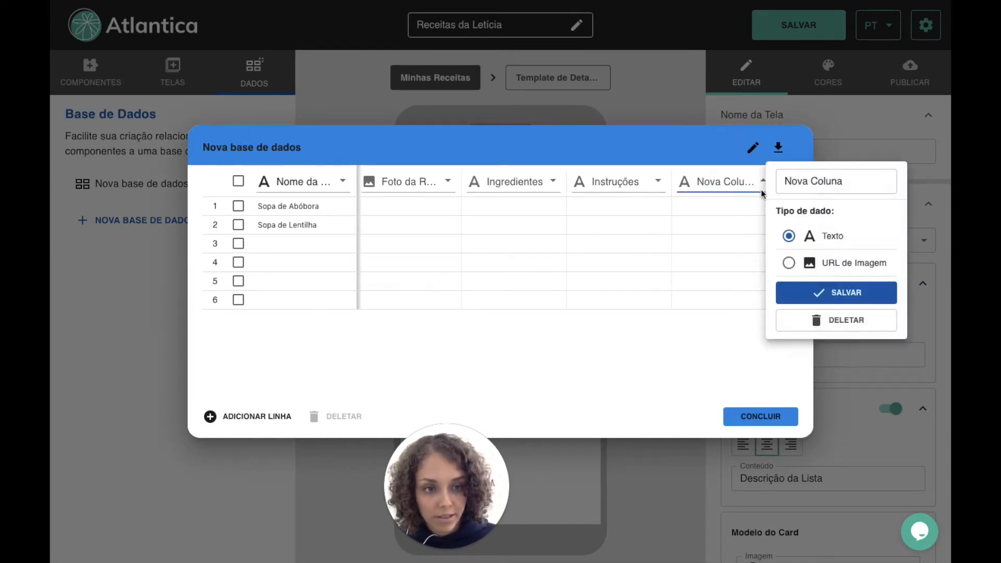
click(816, 326)
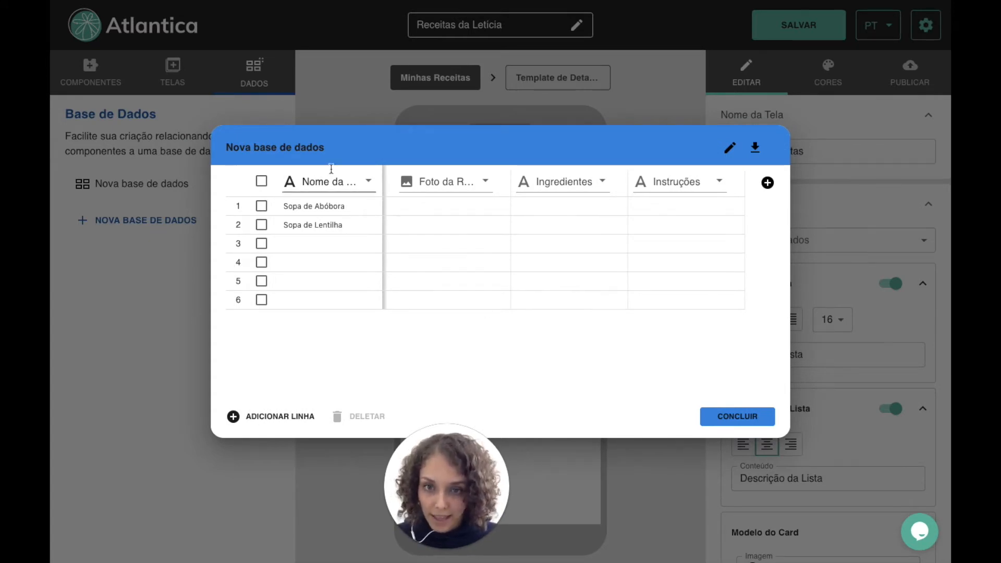
click(368, 182)
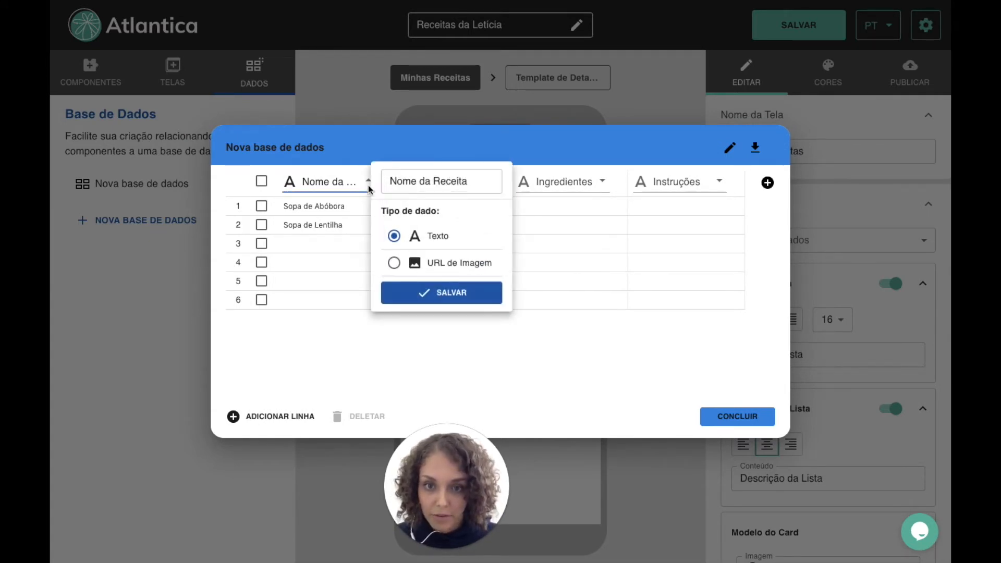
click(442, 290)
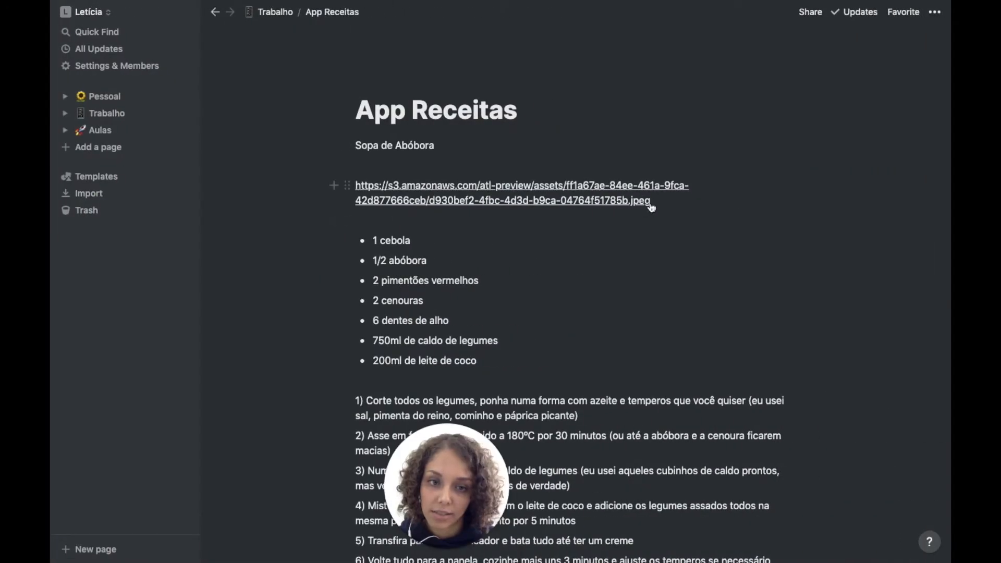
Step: Copy the "Sopa de Abóbora" image URL from the "App Receitas" page in Notion into that recipe's "Foto da Receita" cell in Atlantica
drag(651, 204, 358, 193)
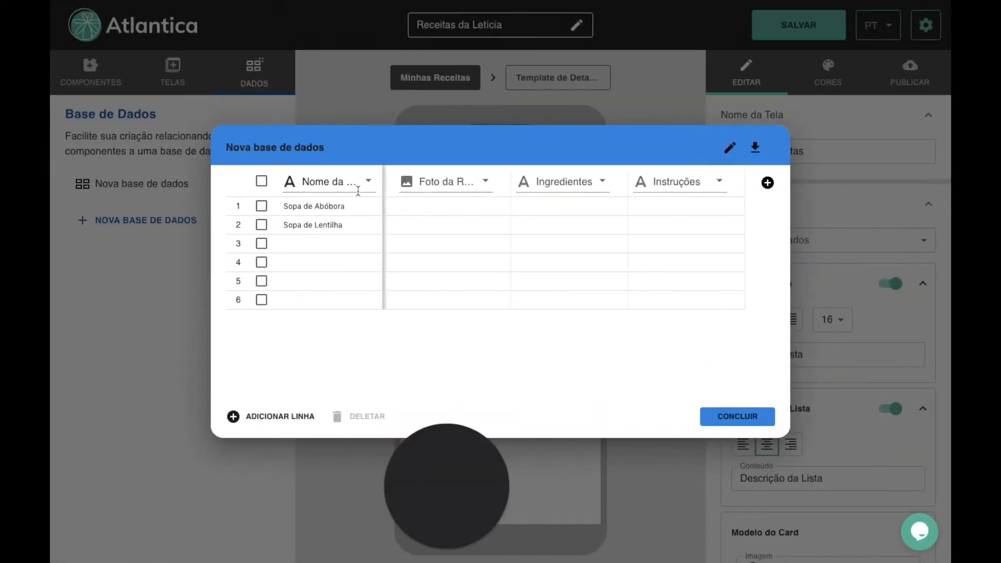
click(433, 205)
key(ctrl+v)
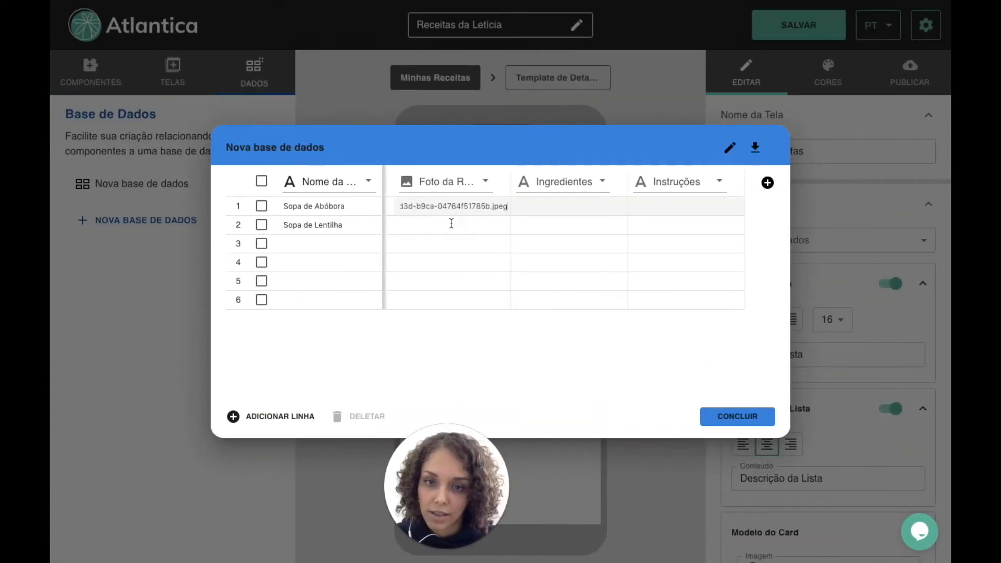
Step: Fill in the "Sopa de Abóbora" row with "1 abóbora" as ingredients and "Asse a abóbora" as instructions
click(570, 203)
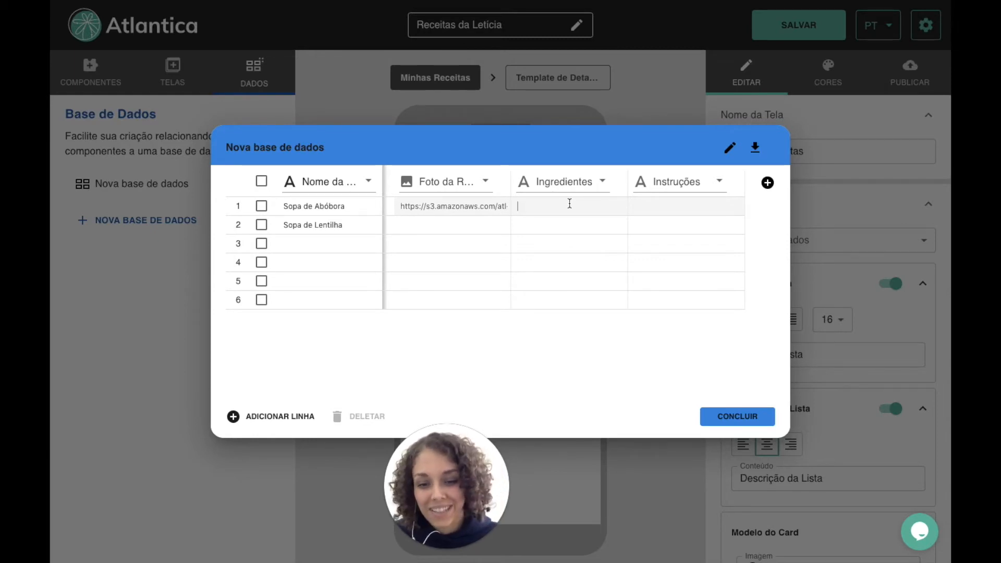
text(1)
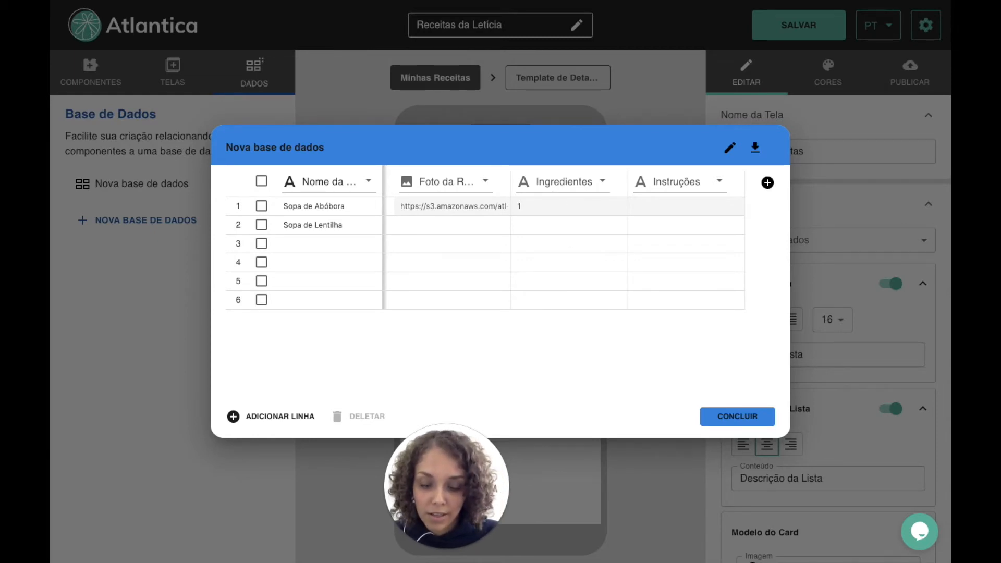
text( abóbora)
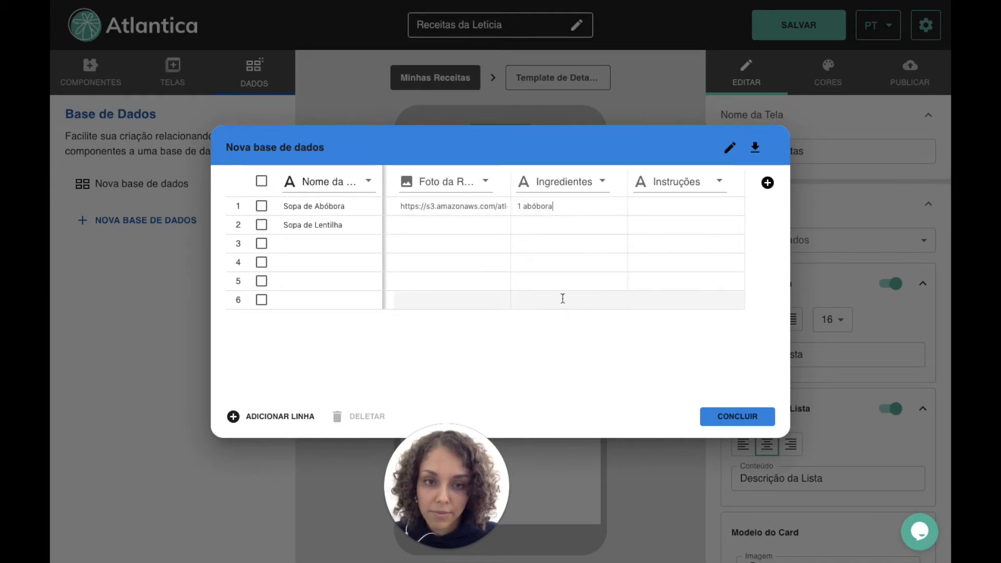
click(650, 207)
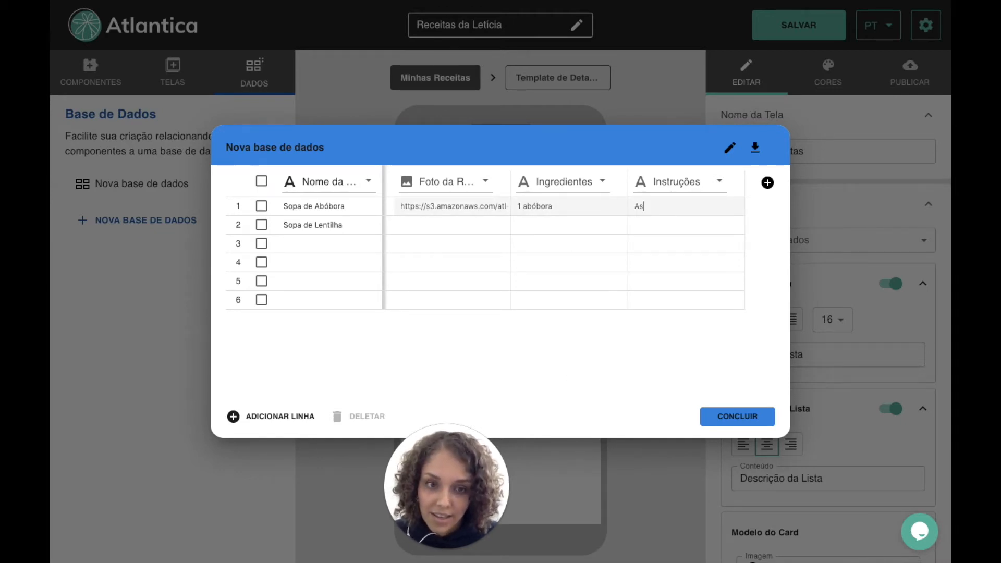
text(Asse a abóbora)
key(Return)
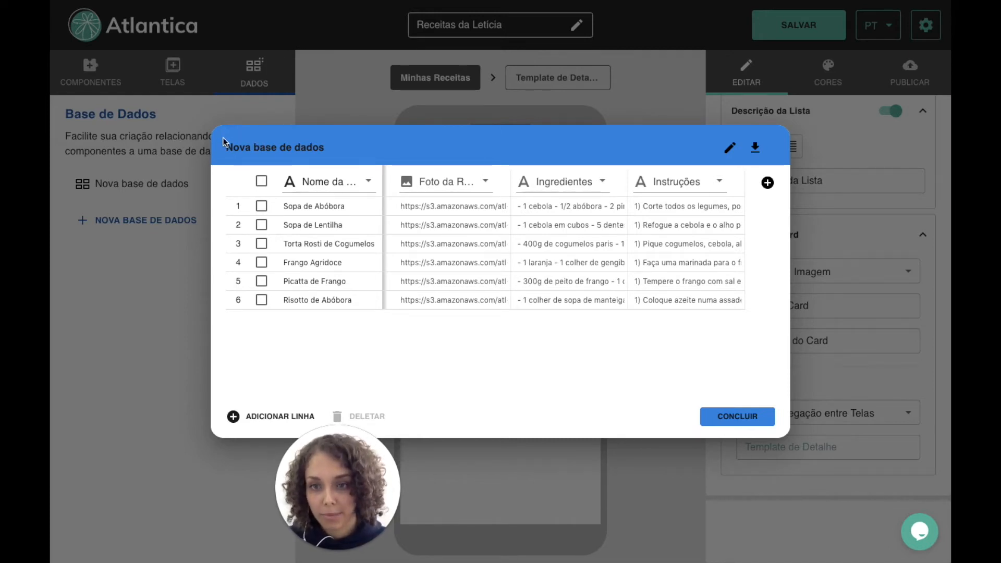
Step: Rename the database "Receitas" and finish editing it
click(730, 151)
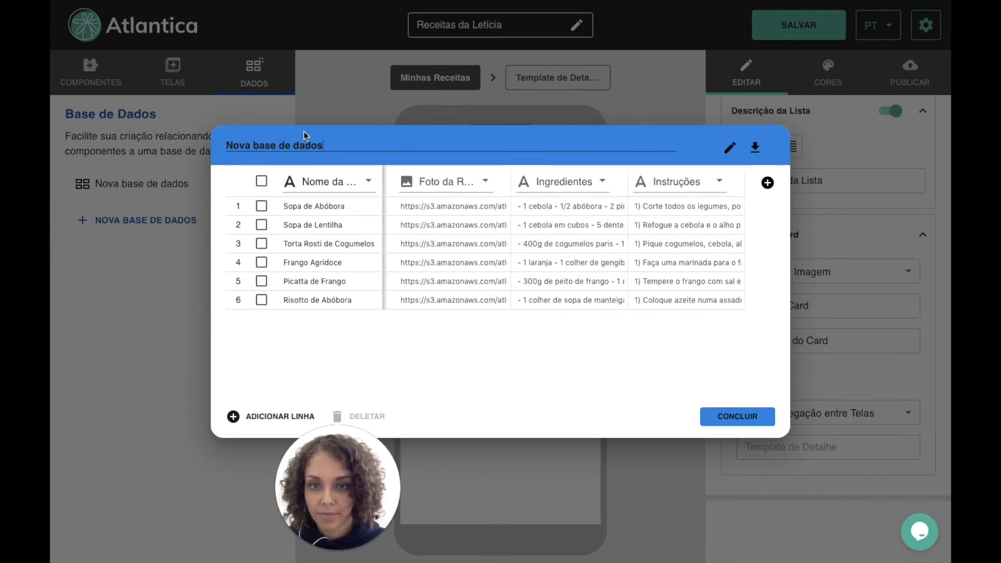
drag(335, 145, 225, 146)
text(Receitas)
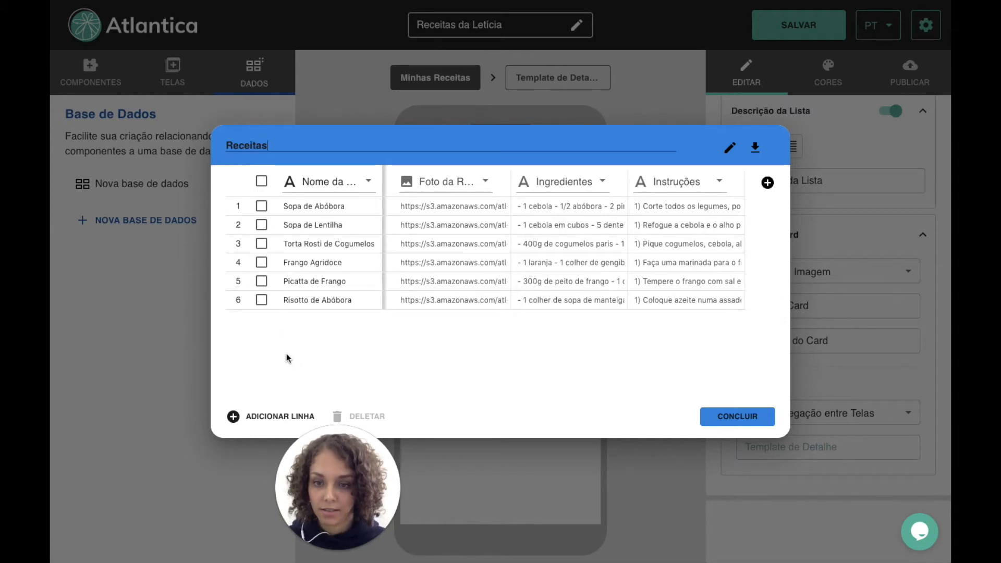
click(296, 365)
click(725, 425)
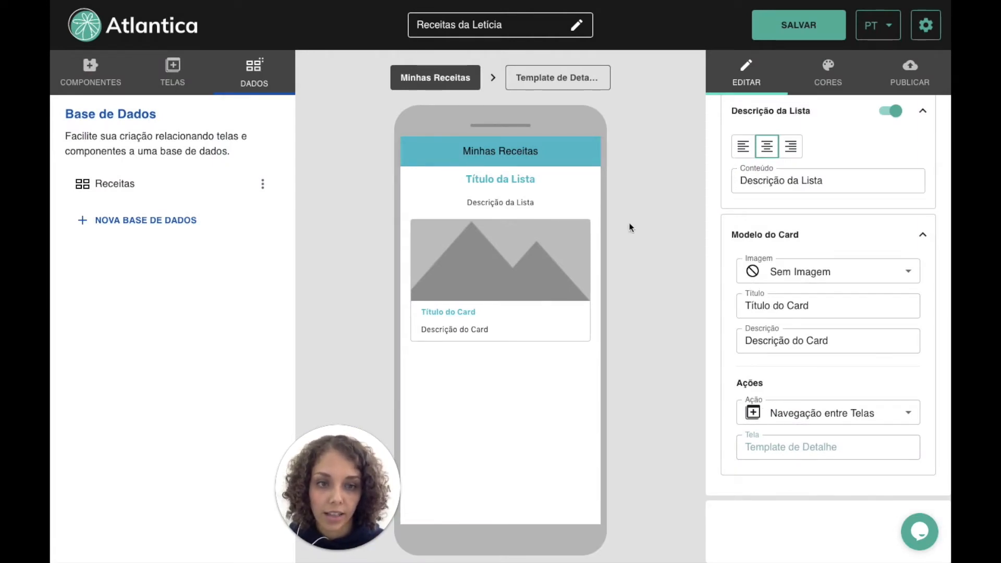
Step: Set the "Receitas" database as the data source of the card list on the "Minhas Receitas" screen
click(528, 265)
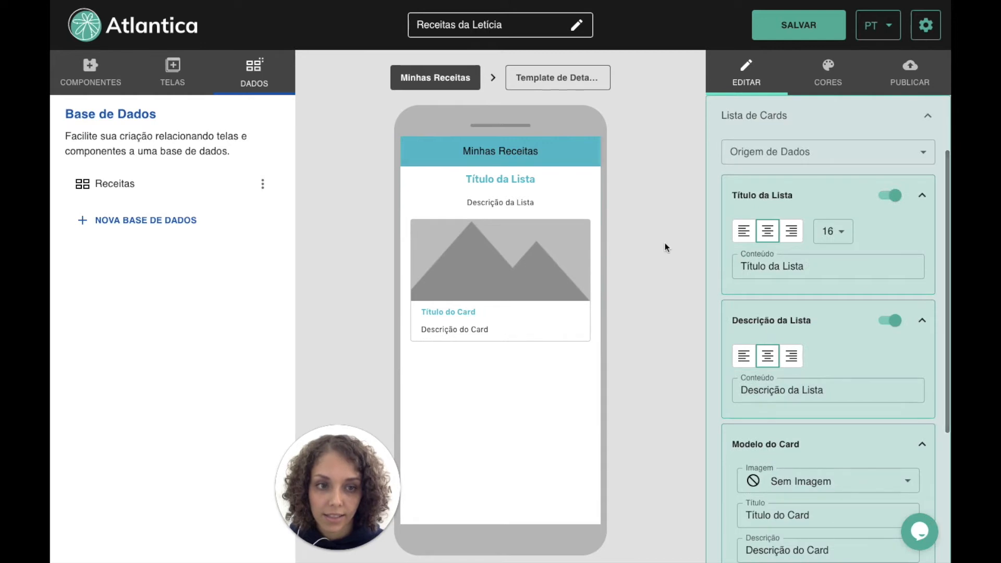
click(772, 154)
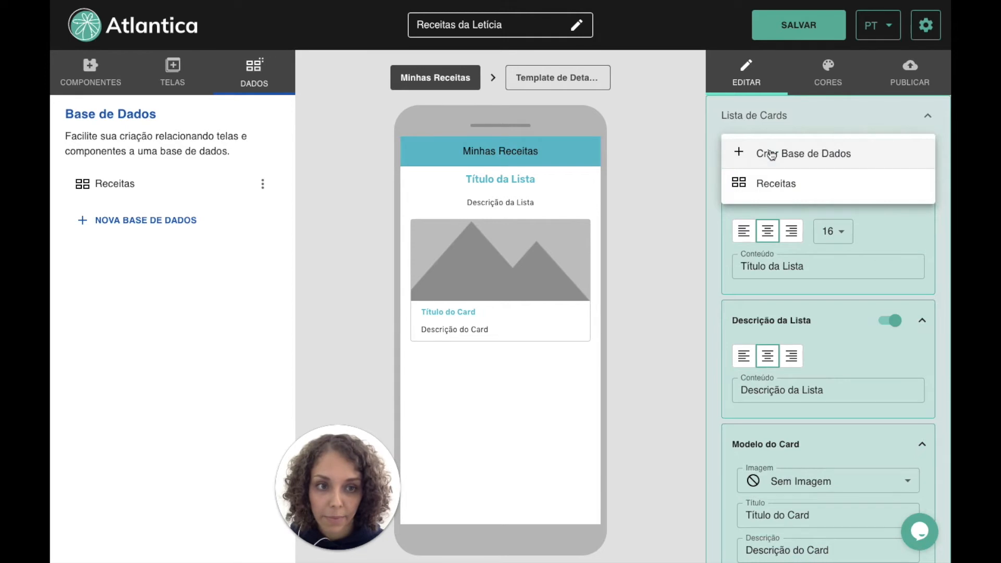
click(771, 196)
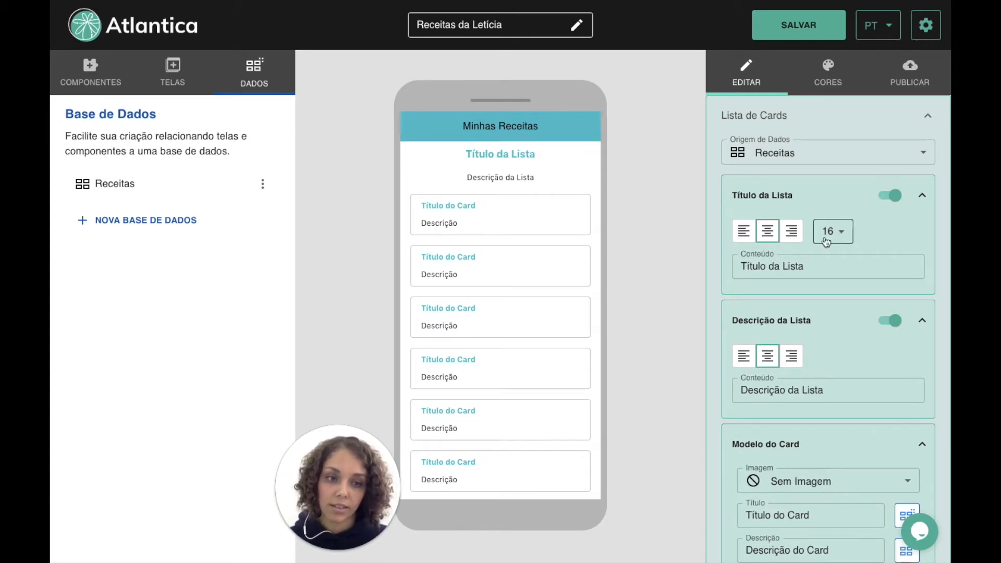
Step: Change the card list's title to "Minhas Receitas" and turn off the list description
drag(834, 266, 736, 267)
text(Receita)
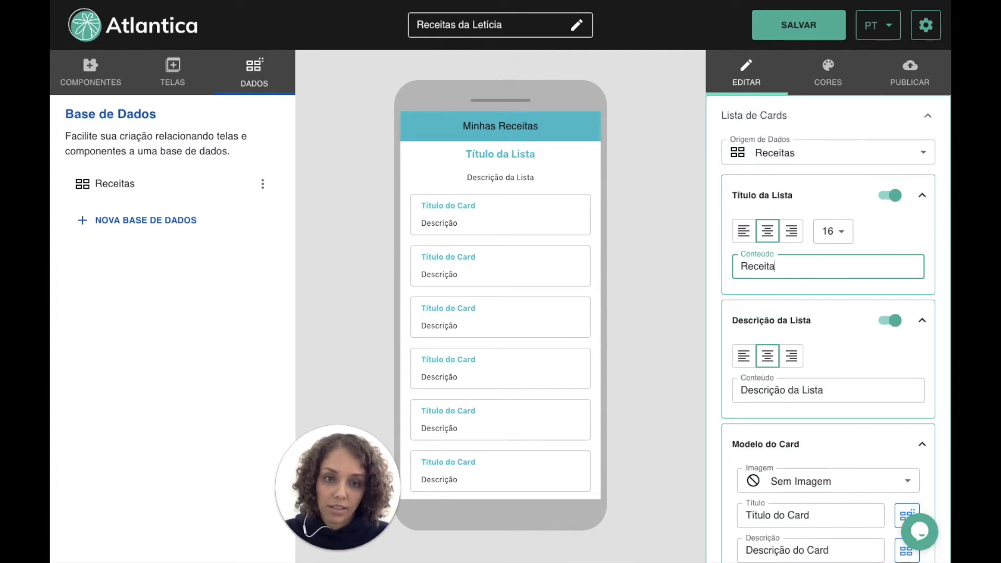
text(Minhas)
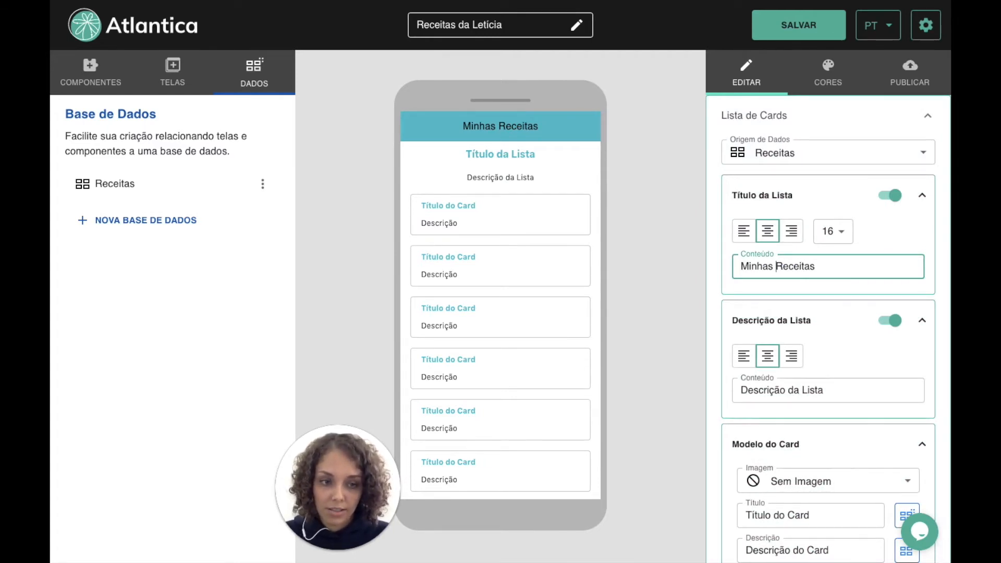
click(651, 301)
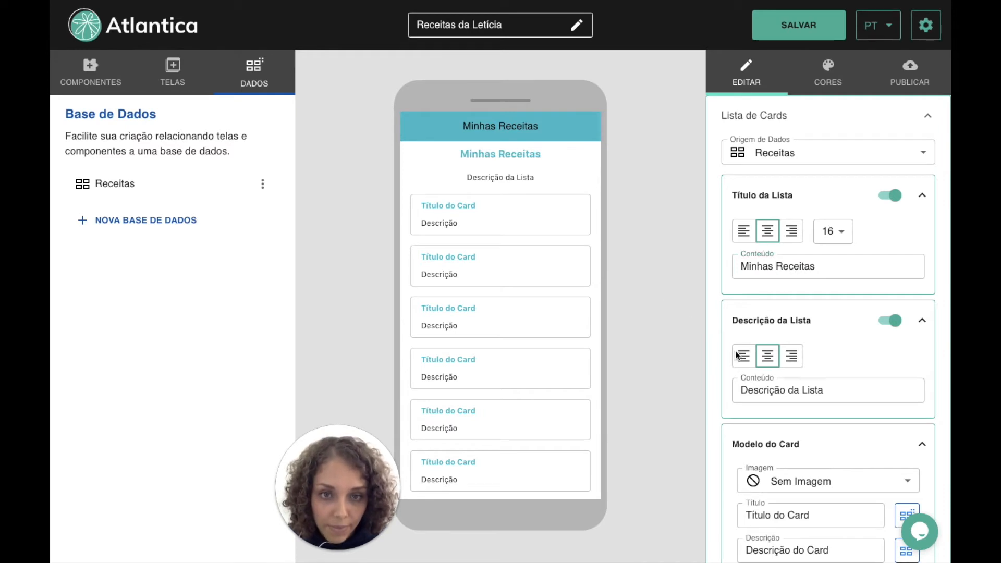
click(887, 327)
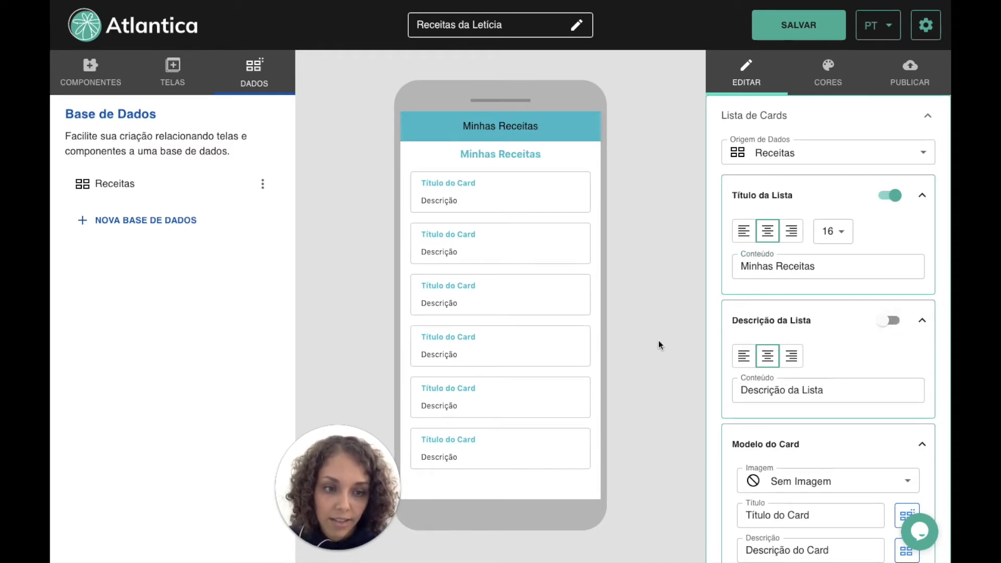
Step: Set the card template's image to the "Foto da Receita" column and check the photos in the preview
scroll(778, 446, down, 4)
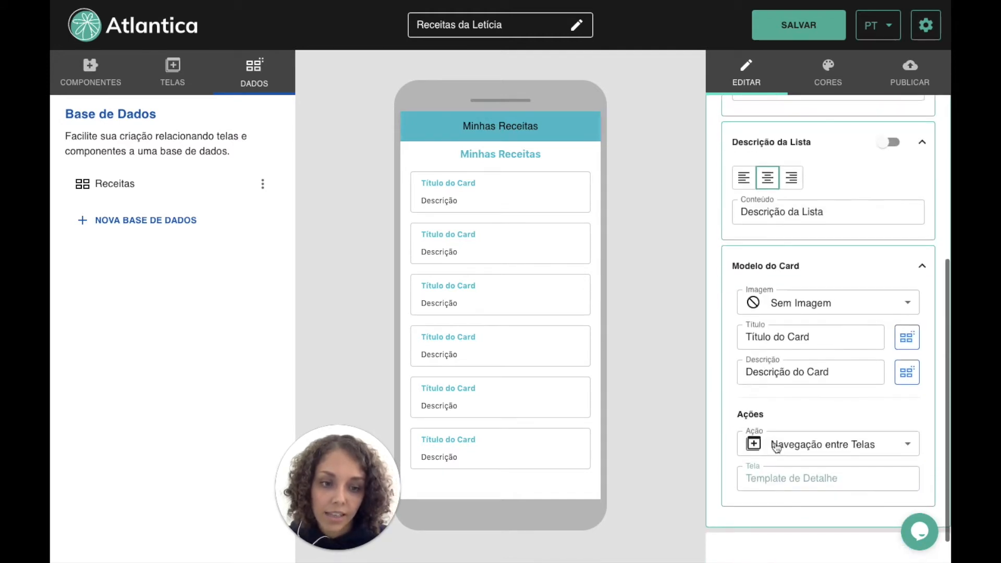
scroll(777, 447, down, 1)
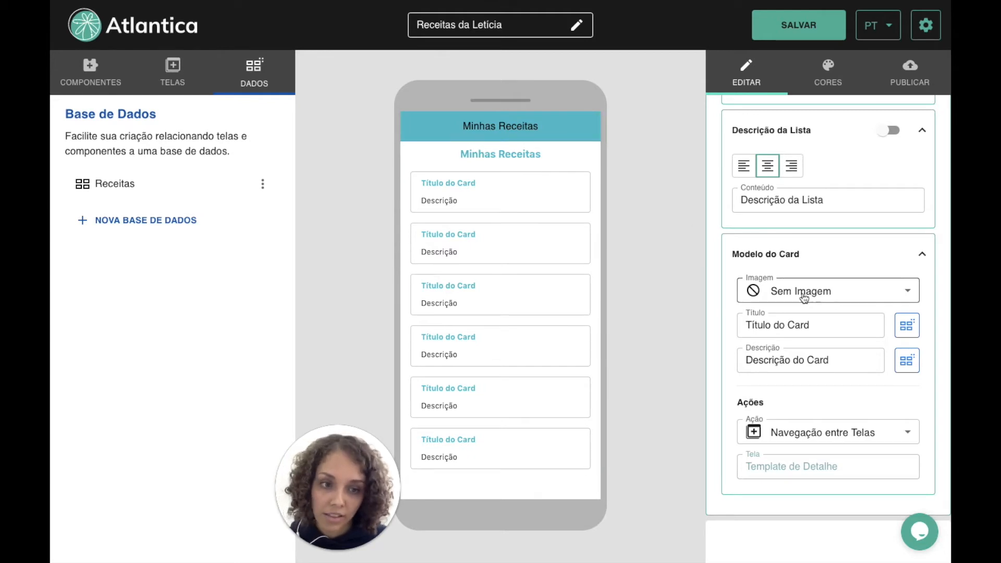
click(763, 296)
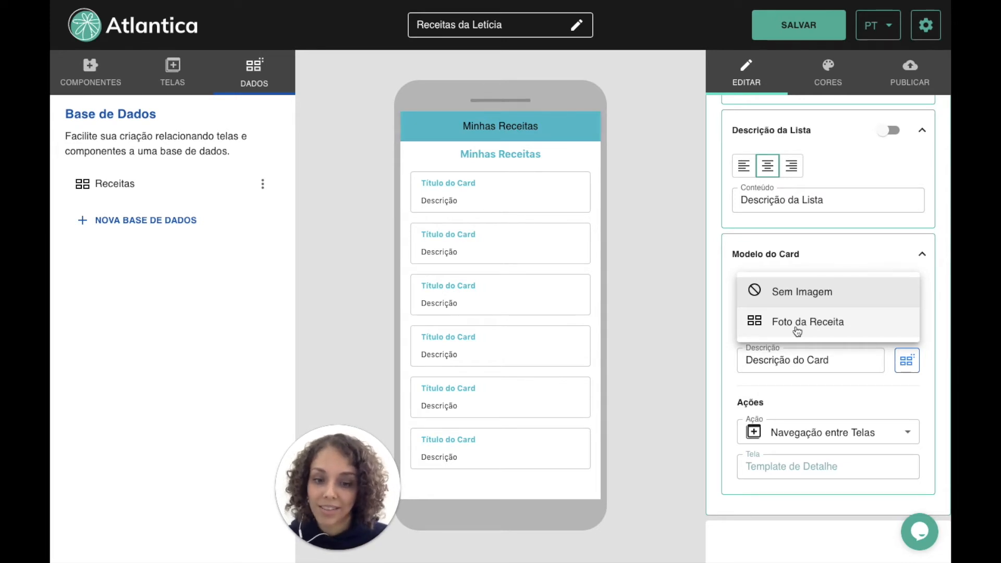
click(754, 327)
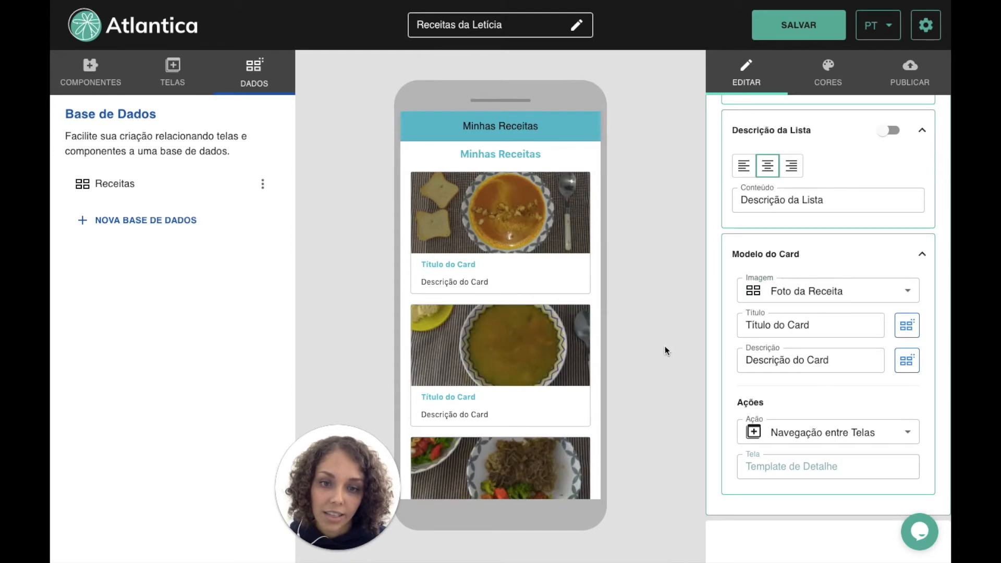
scroll(541, 352, down, 6)
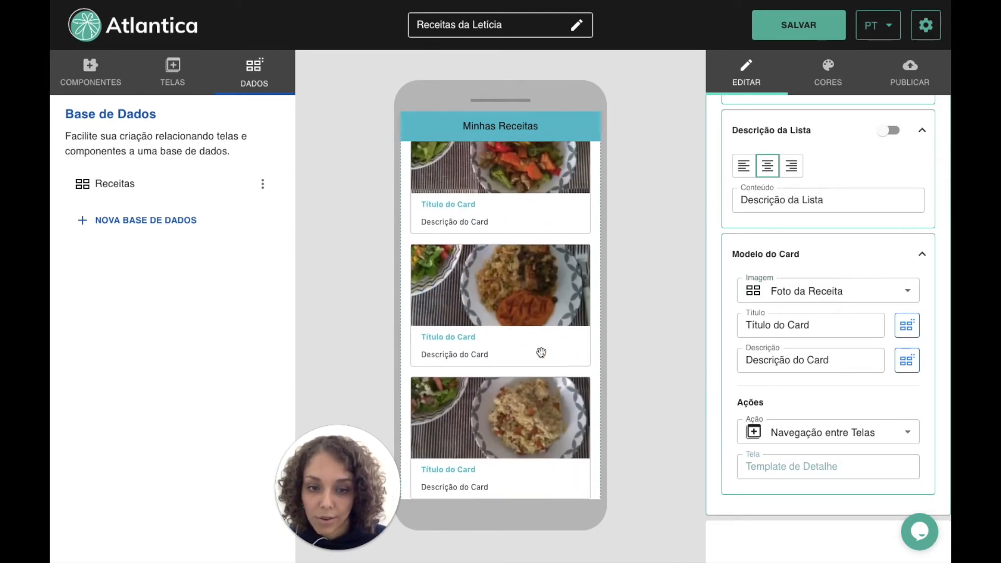
scroll(541, 352, up, 9)
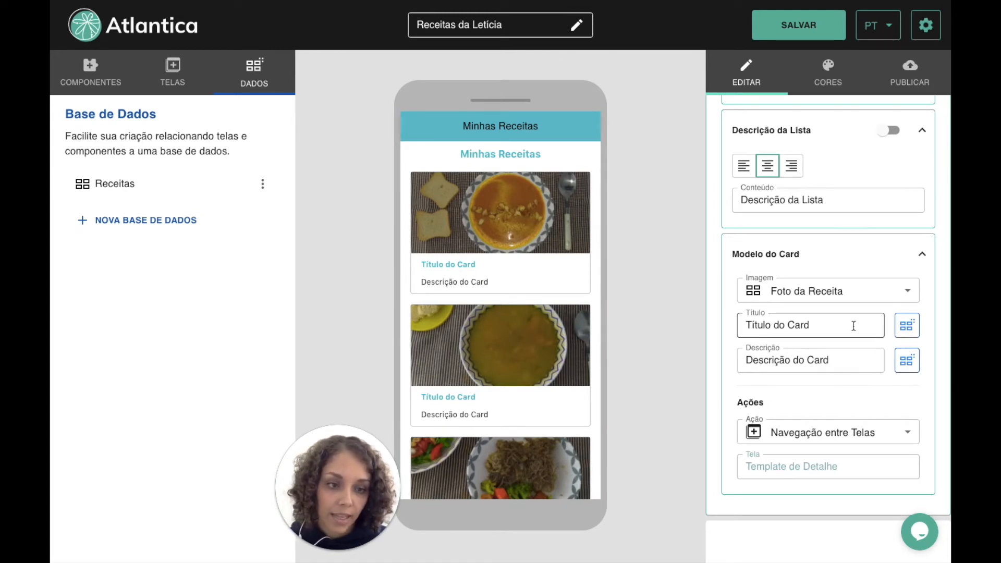
Step: Link the card template's title to the "Nome da Receita" column and check the card titles in the preview
click(907, 325)
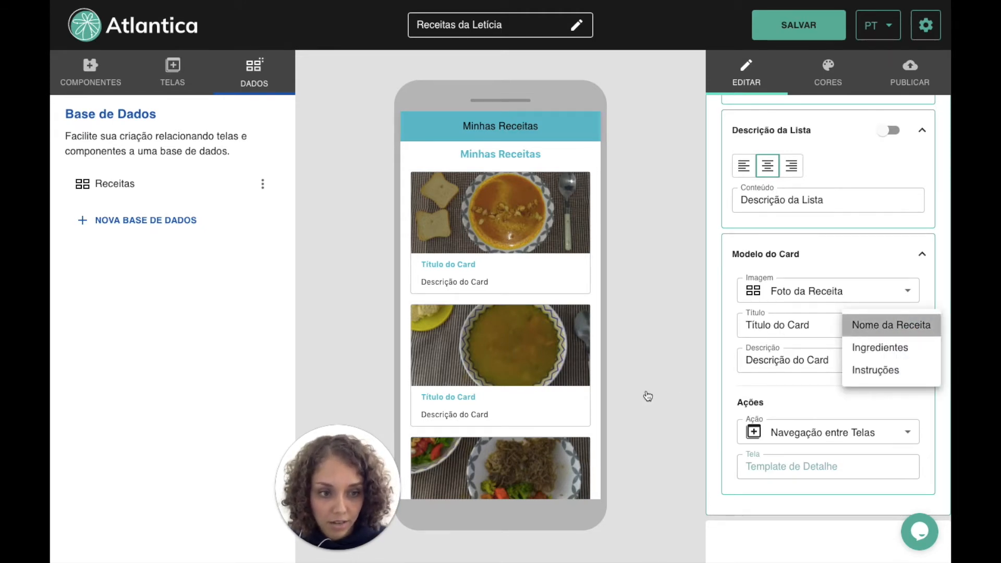
click(886, 325)
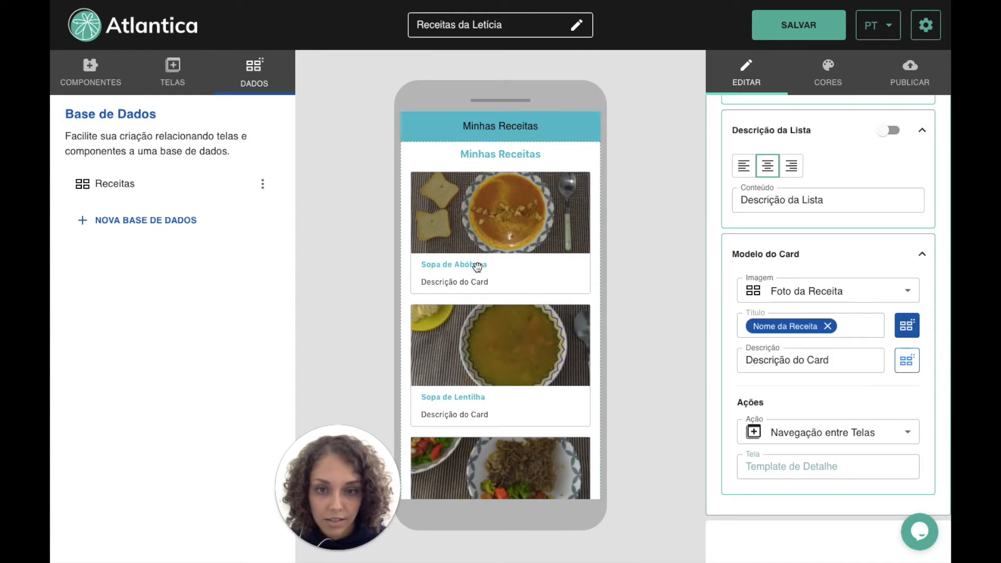
scroll(525, 416, down, 1)
scroll(524, 416, down, 4)
scroll(525, 416, up, 5)
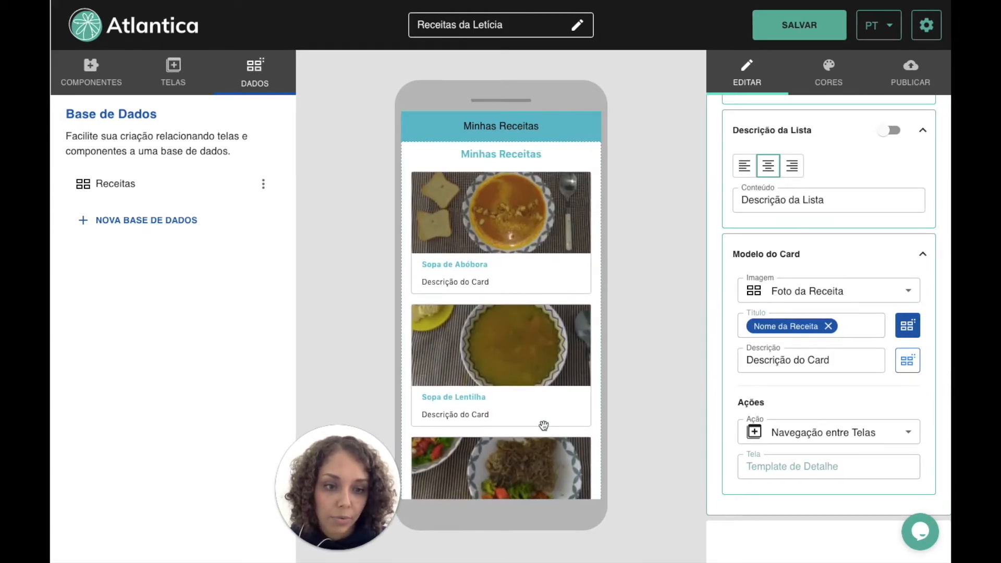
Step: Try linking the card template's description to the "Instruções" column and review the cards in the preview
click(908, 363)
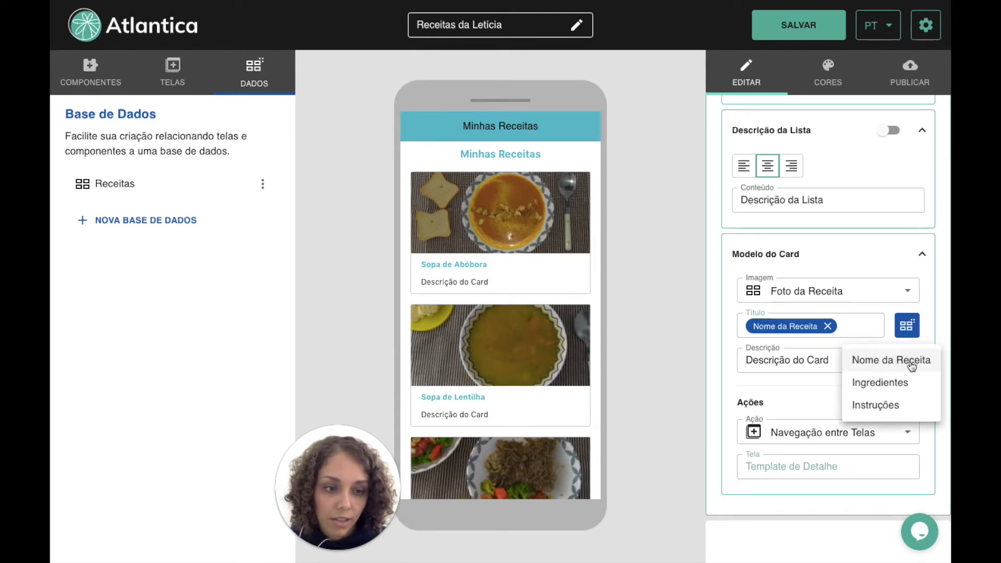
click(892, 408)
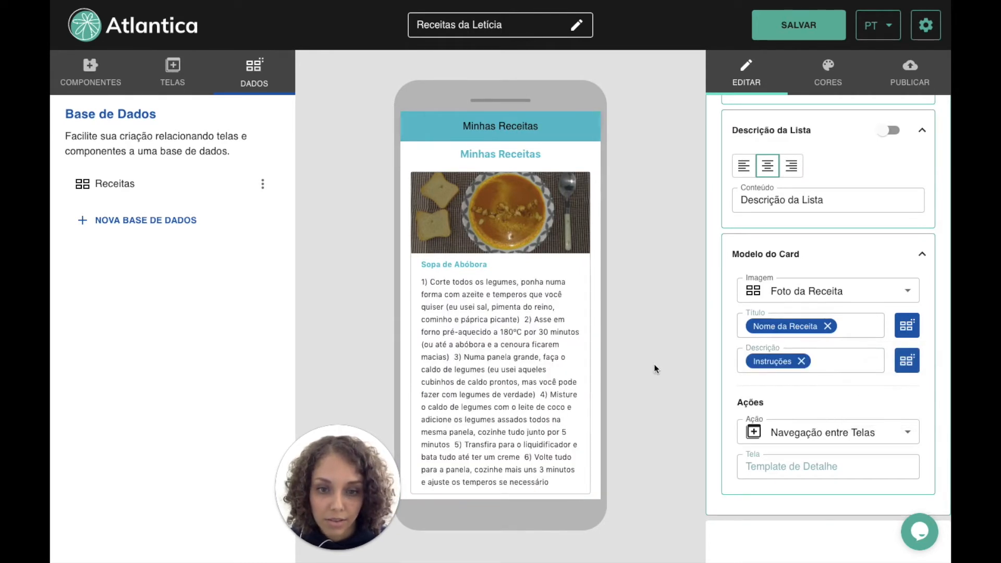
scroll(570, 379, down, 3)
scroll(570, 379, down, 10)
scroll(570, 378, up, 13)
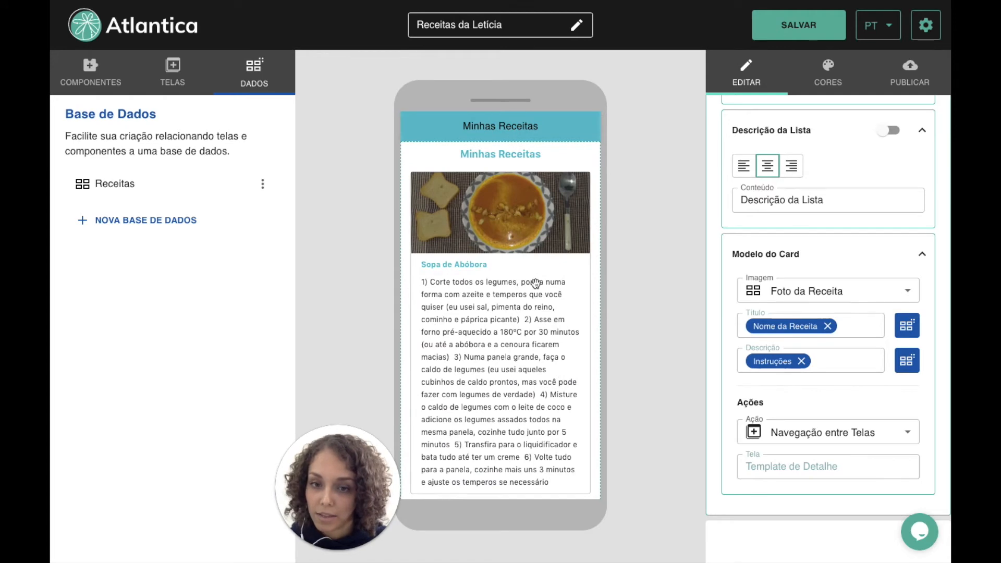
Step: Add a text column "Descrição da Receita" to the "Receitas" database, paste in the description of each recipe, and finish editing
click(149, 189)
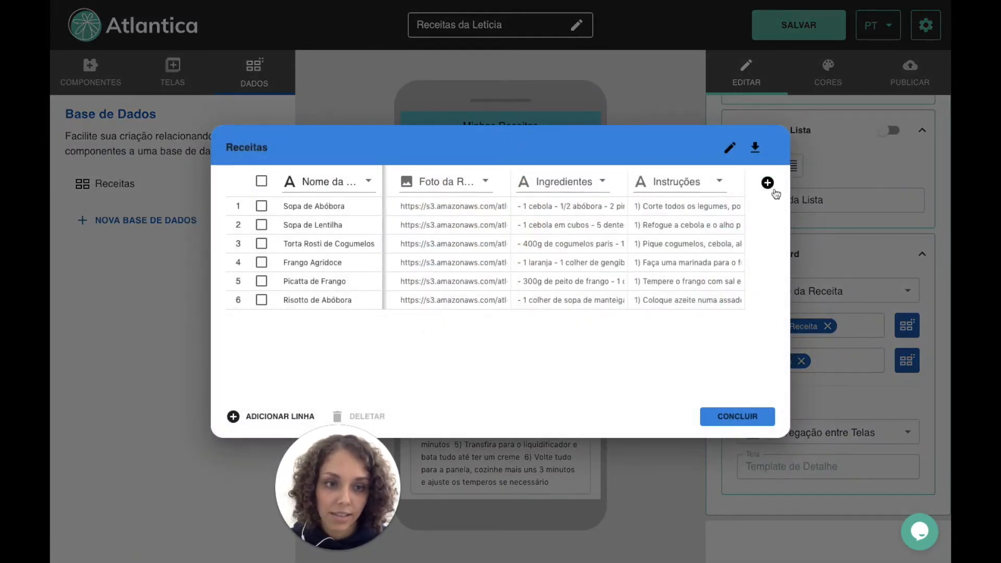
click(769, 183)
click(720, 183)
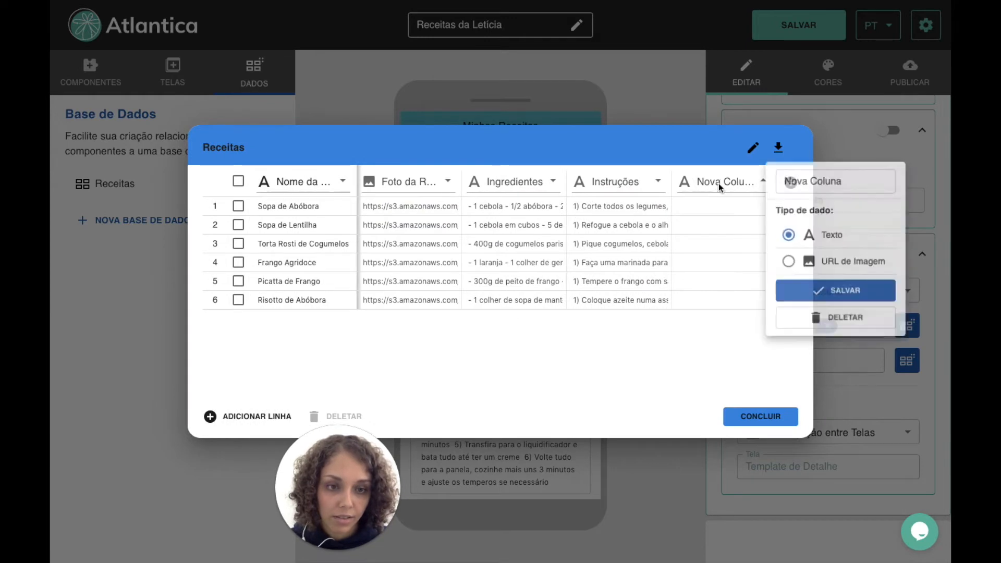
click(870, 179)
drag(870, 179, 744, 172)
text(Descri)
text(ção da R)
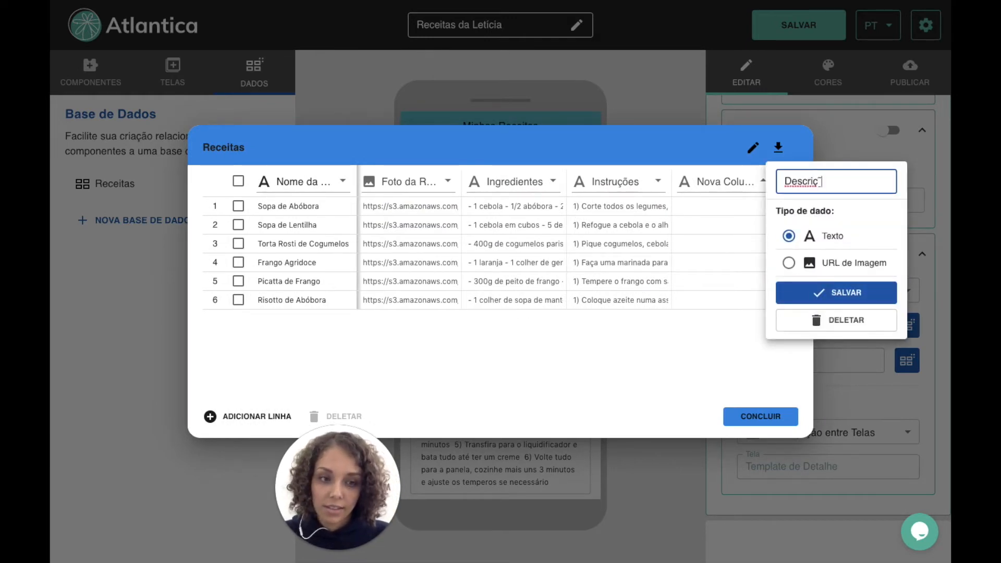
text(eceita)
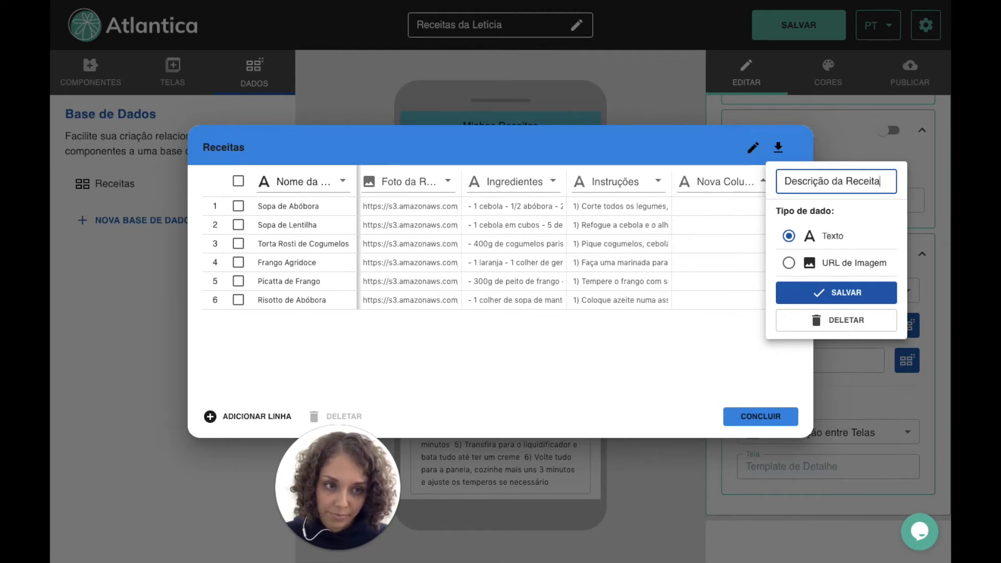
click(808, 294)
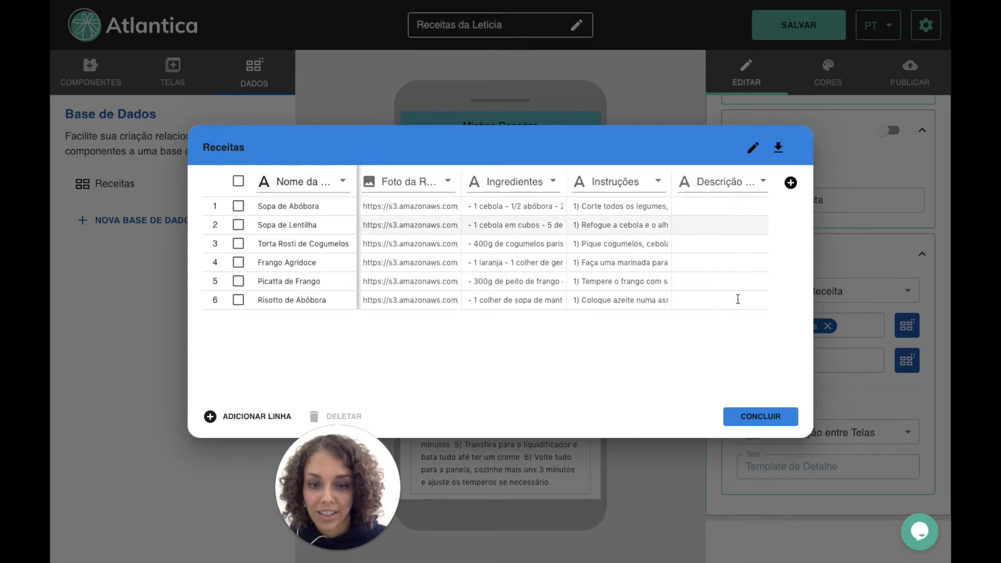
key(ctrl+v)
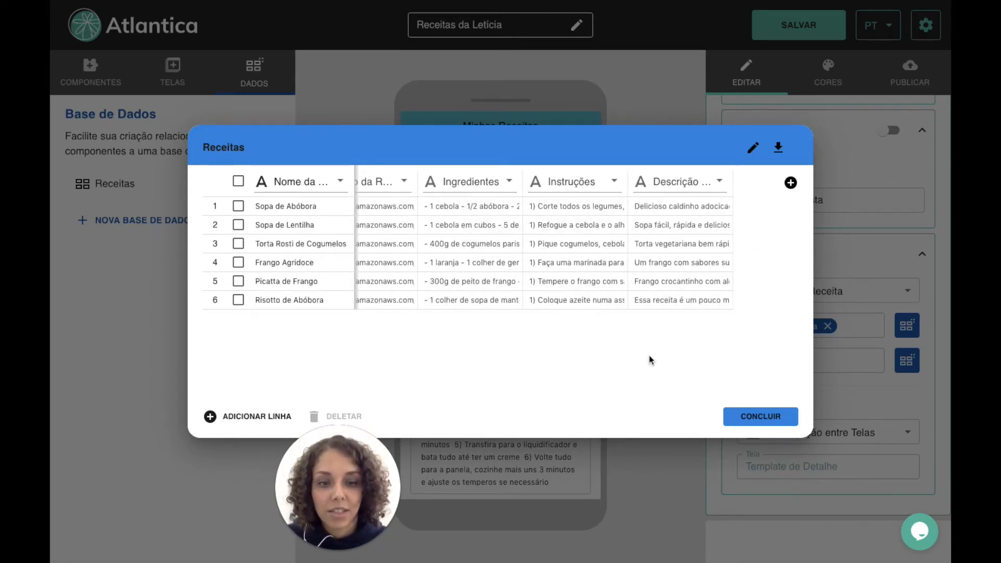
click(756, 423)
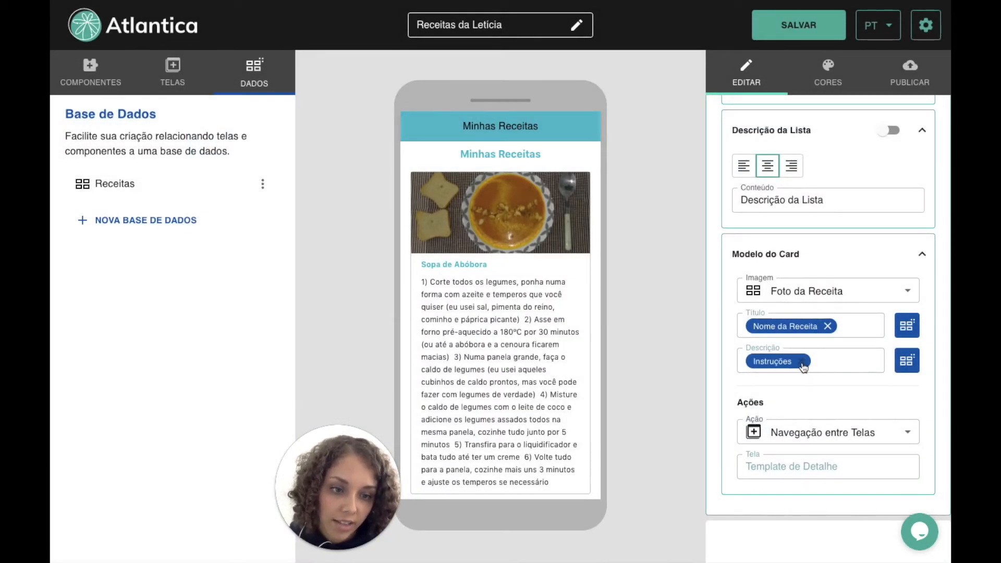
Step: Replace the "Instruções" link in the card template's description with the "Descrição da Receita" column
click(802, 362)
click(908, 360)
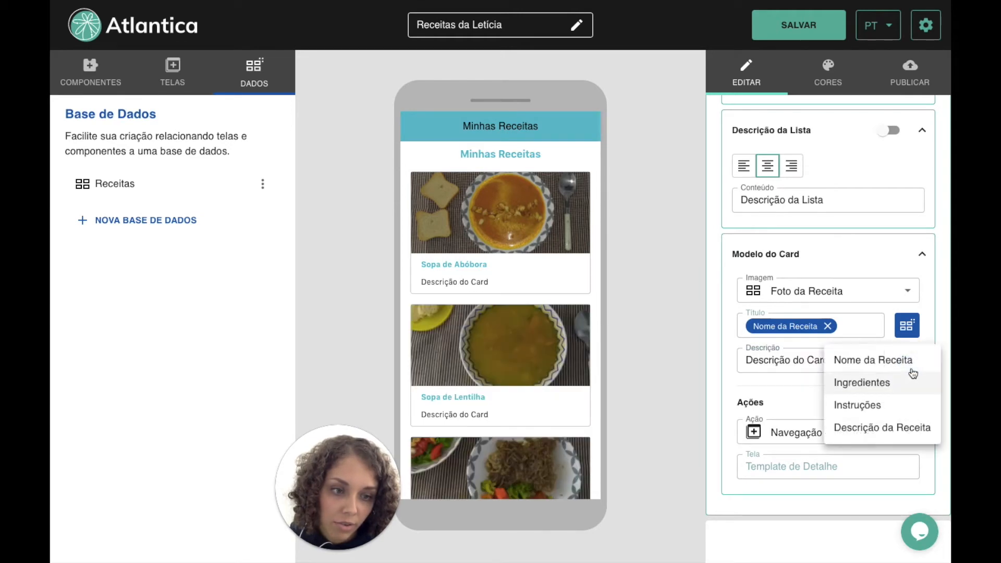
click(867, 428)
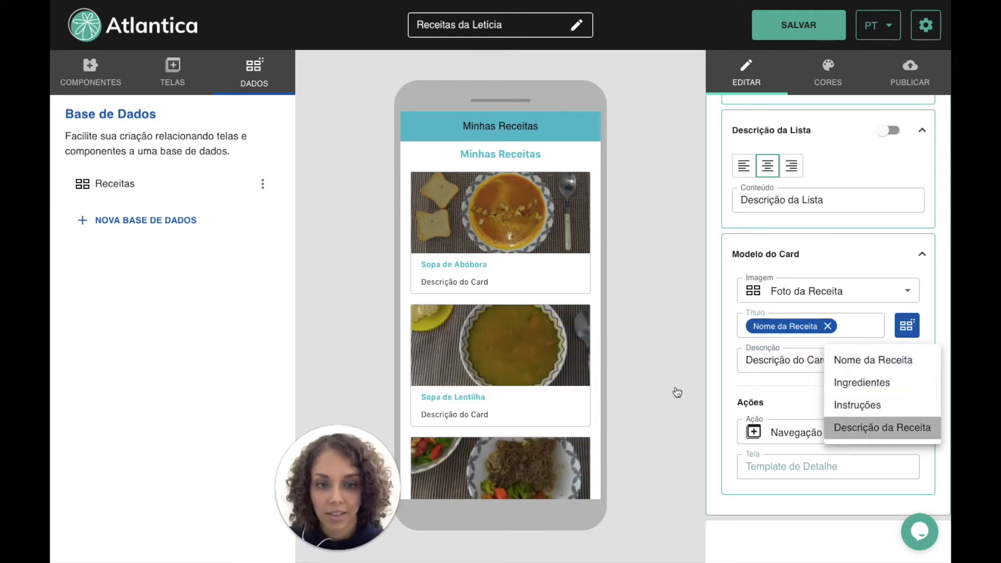
Step: Examine the photo, title and description of every recipe card in the "Minhas Receitas" preview
scroll(557, 347, down, 1)
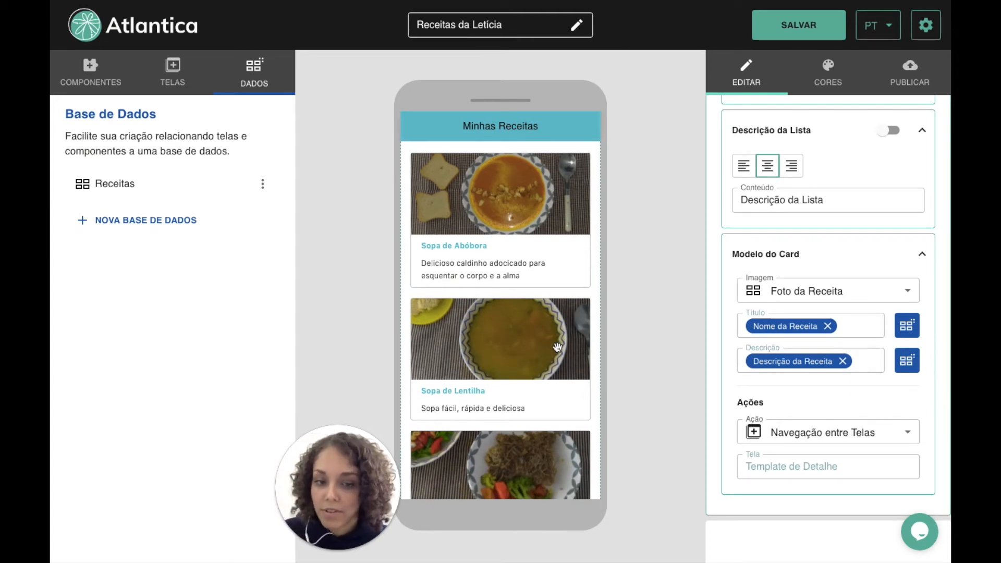
scroll(558, 347, down, 3)
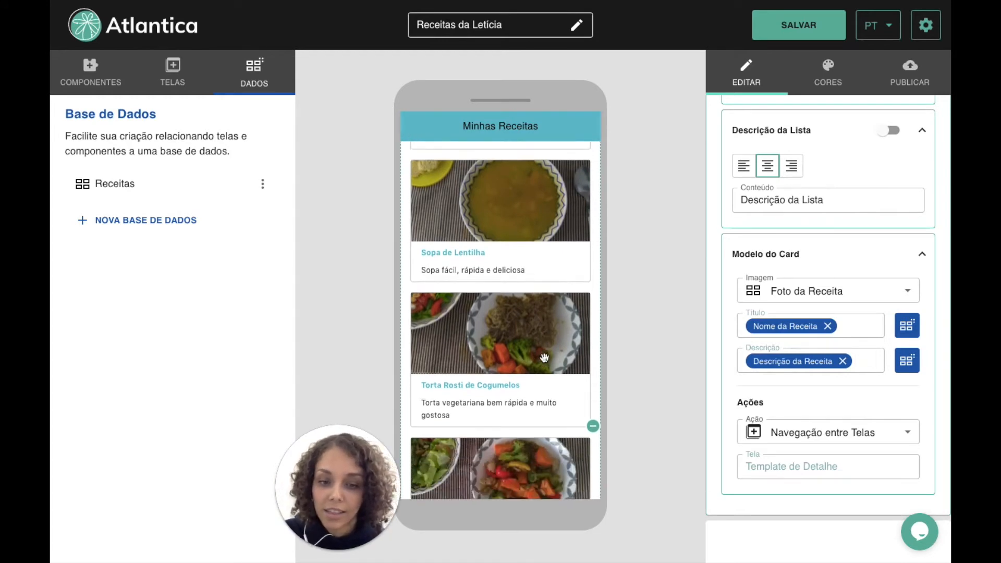
scroll(545, 358, down, 1)
scroll(544, 357, up, 3)
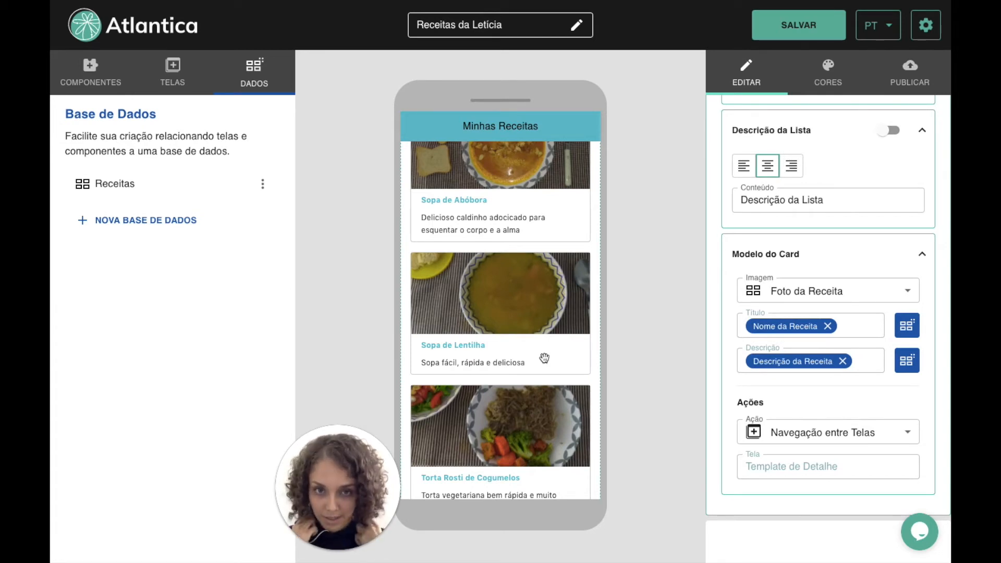
scroll(544, 358, down, 8)
scroll(544, 358, down, 2)
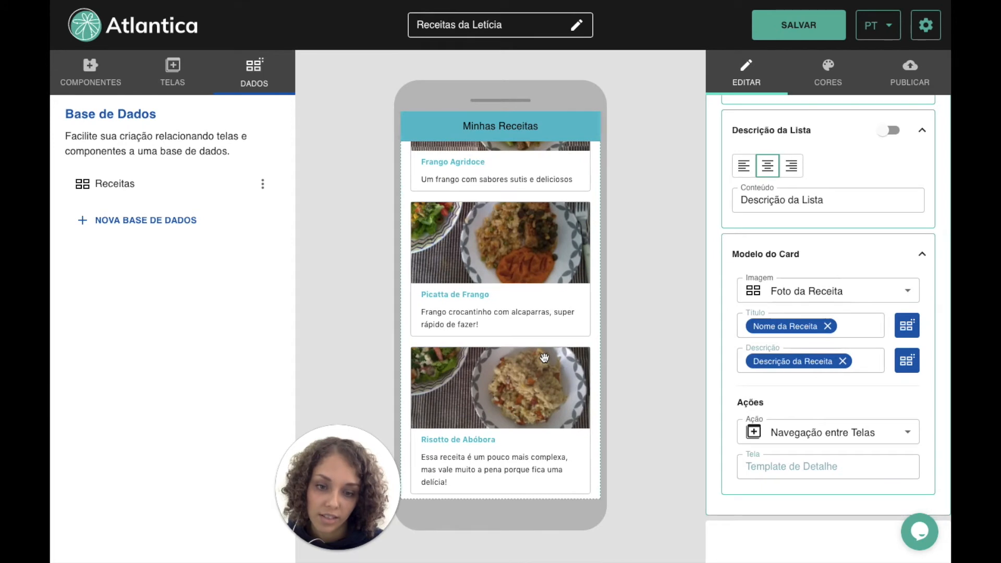
scroll(544, 357, up, 10)
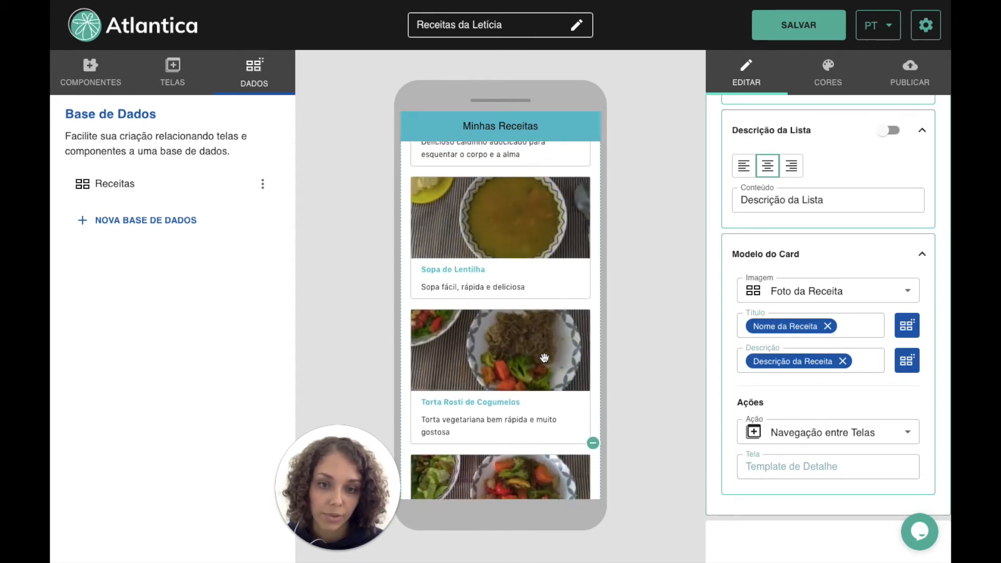
scroll(544, 358, up, 1)
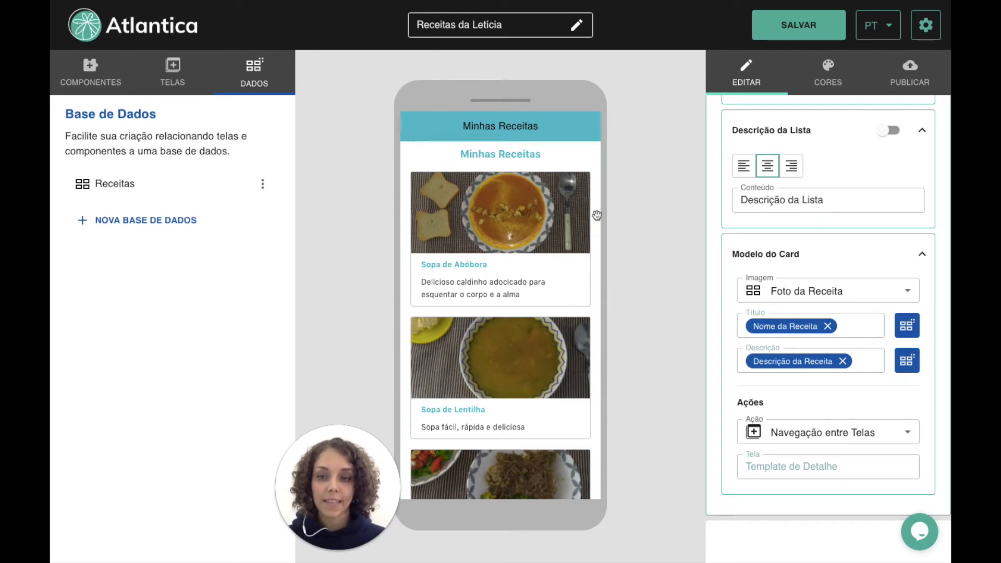
Step: Add an empty row at the end of the "Receitas" database, delete it and finish editing
click(119, 189)
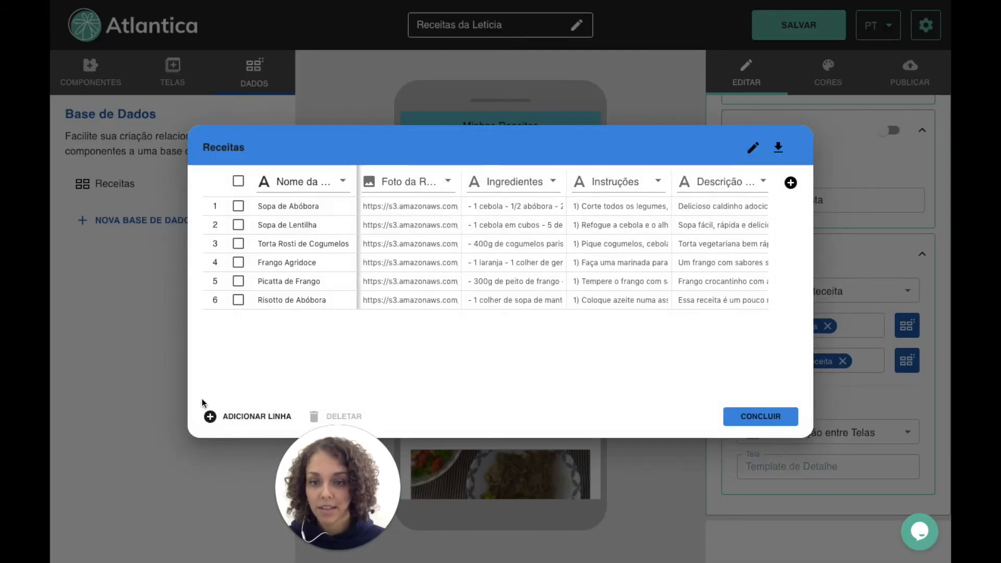
click(213, 416)
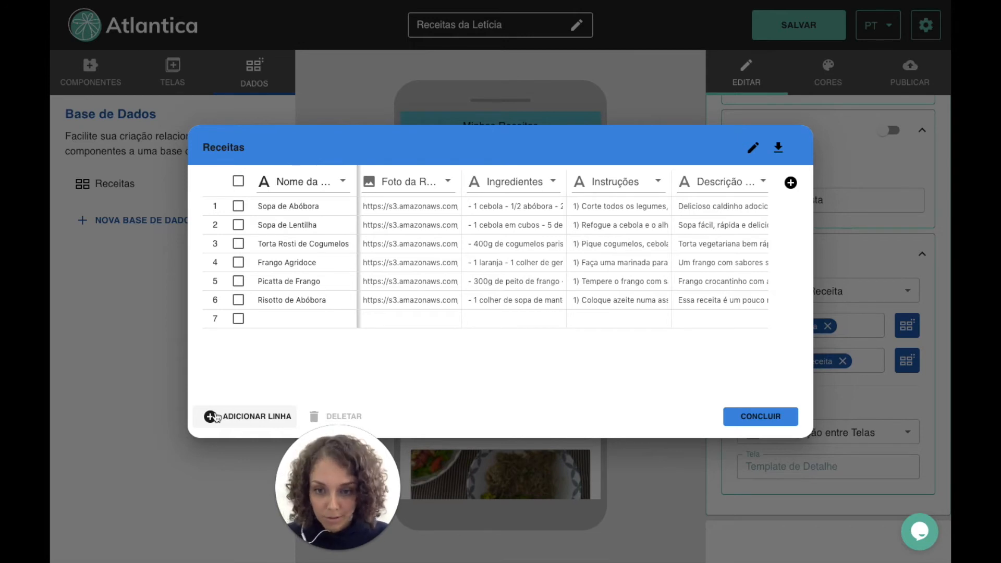
click(344, 416)
click(742, 417)
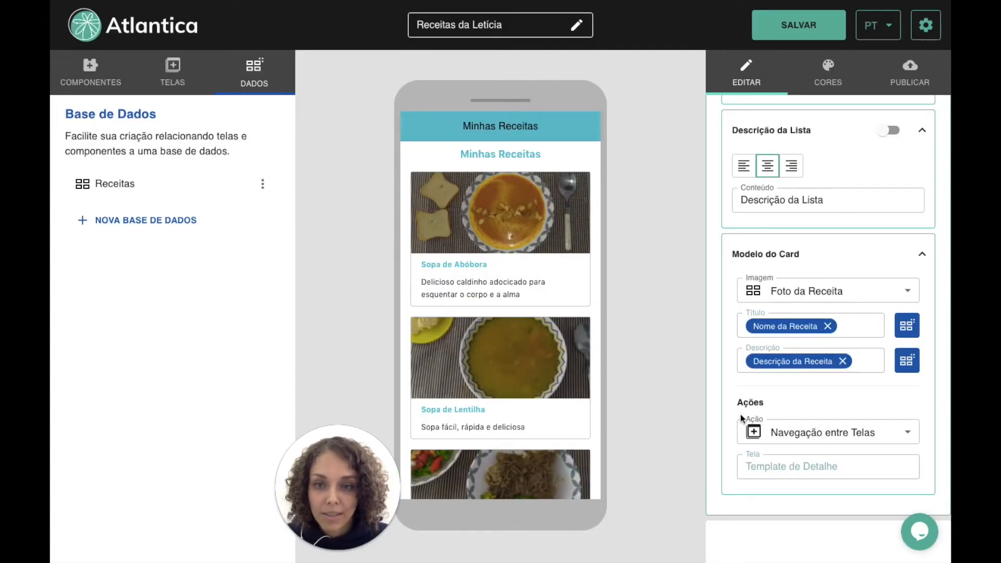
Step: Review the recipe cards in the preview and select "Navegação entre Telas" as the card template's action
scroll(480, 405, down, 10)
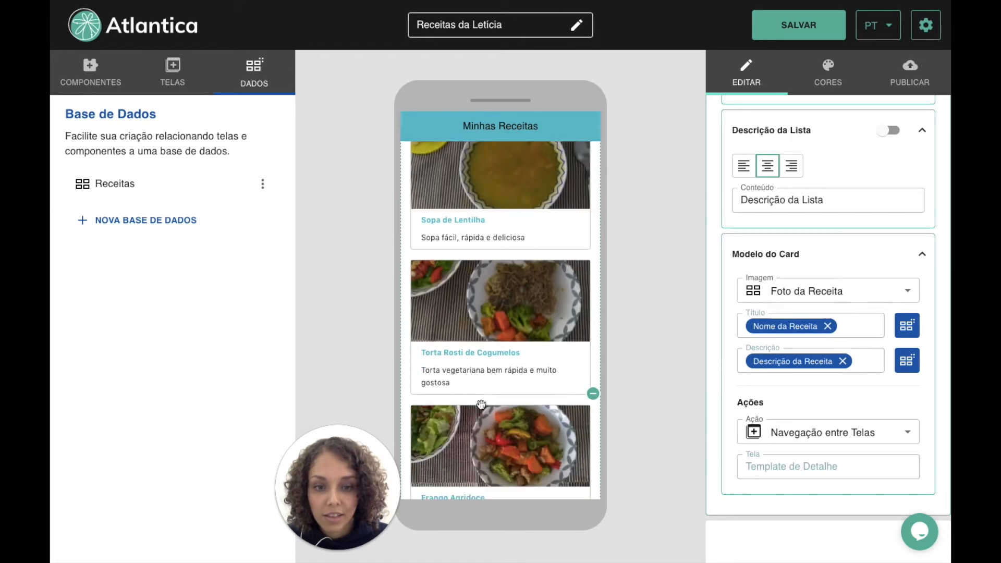
scroll(481, 404, up, 10)
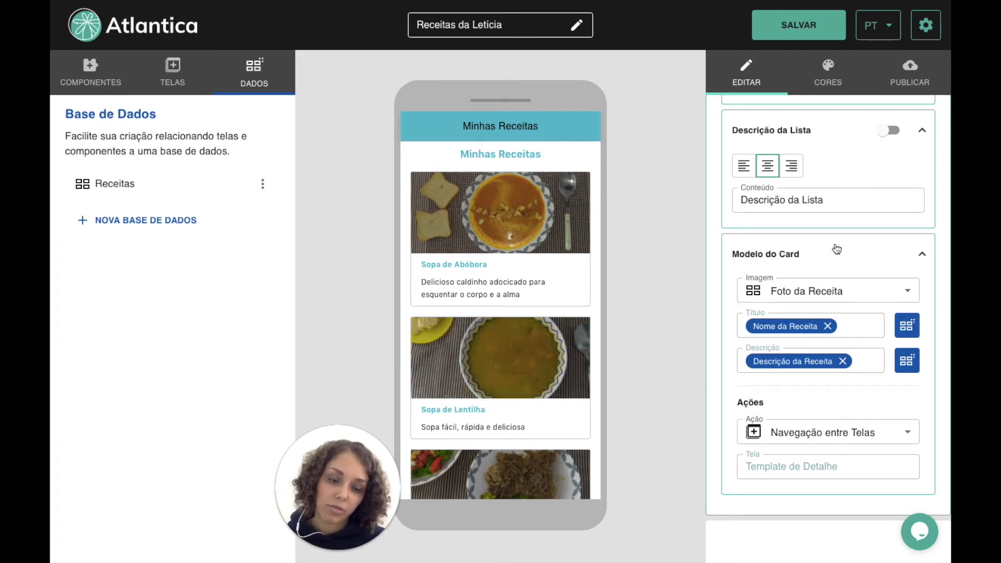
click(785, 432)
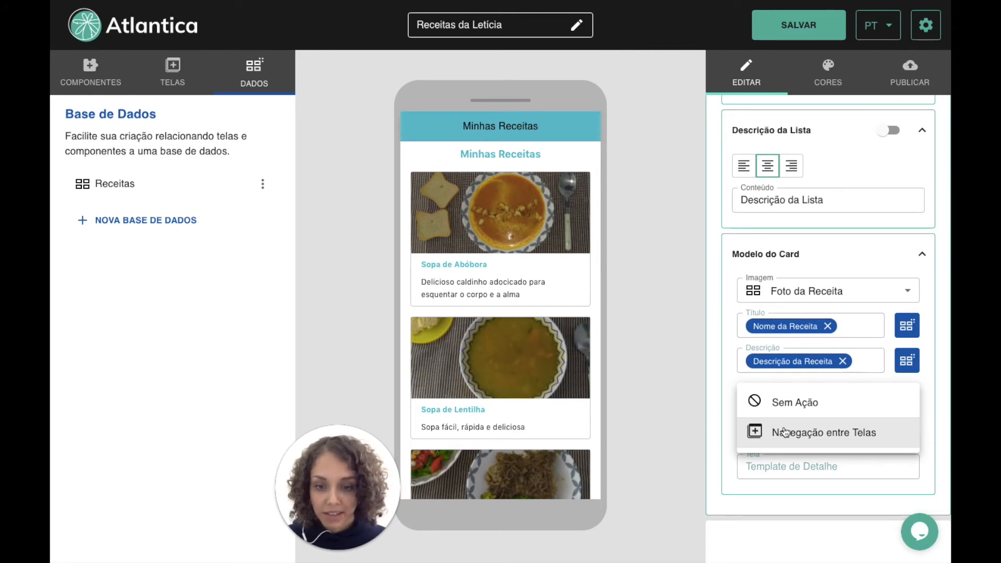
click(786, 432)
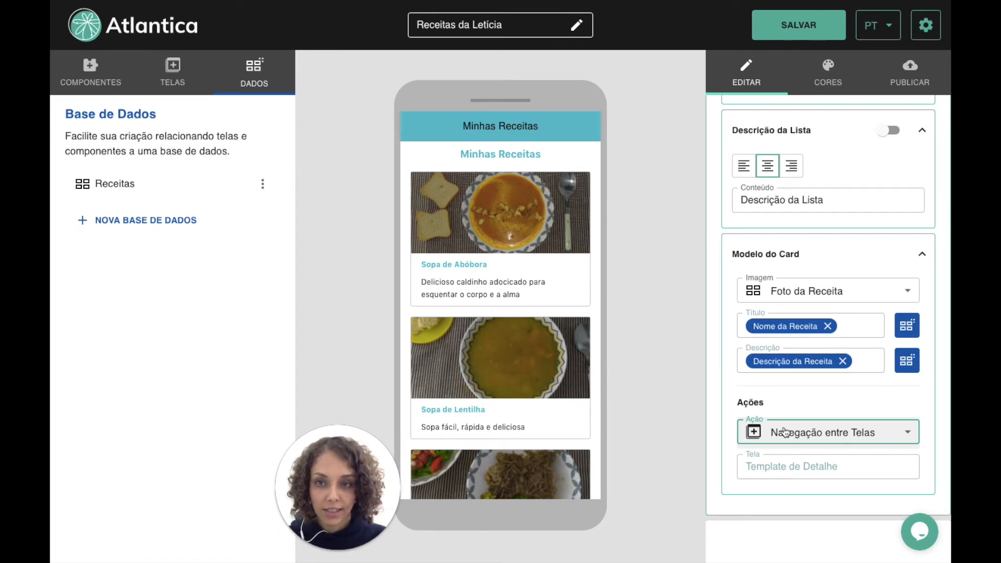
Step: Rename the "Template de Detalhe" screen as "Detalhe da Receita"
click(178, 70)
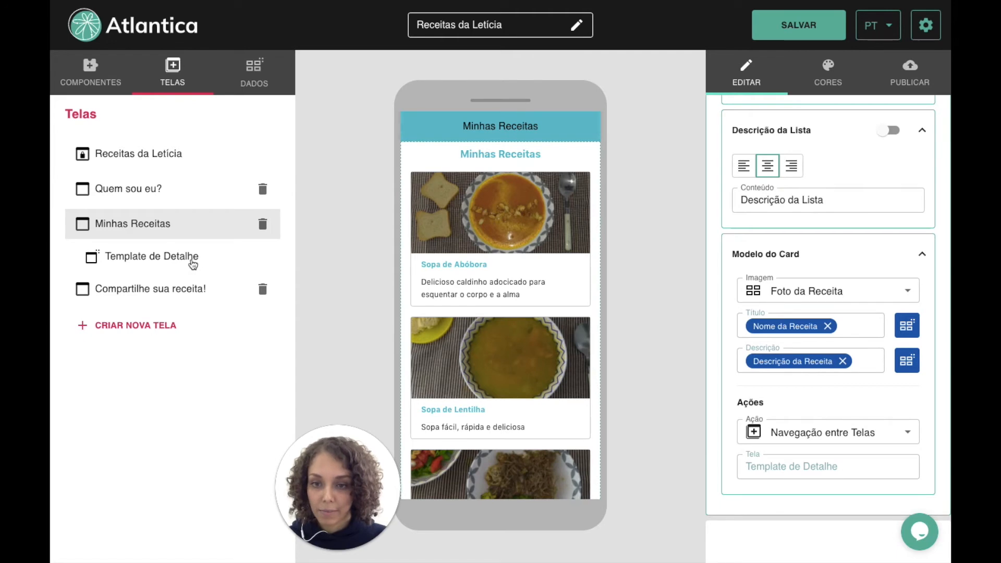
click(193, 264)
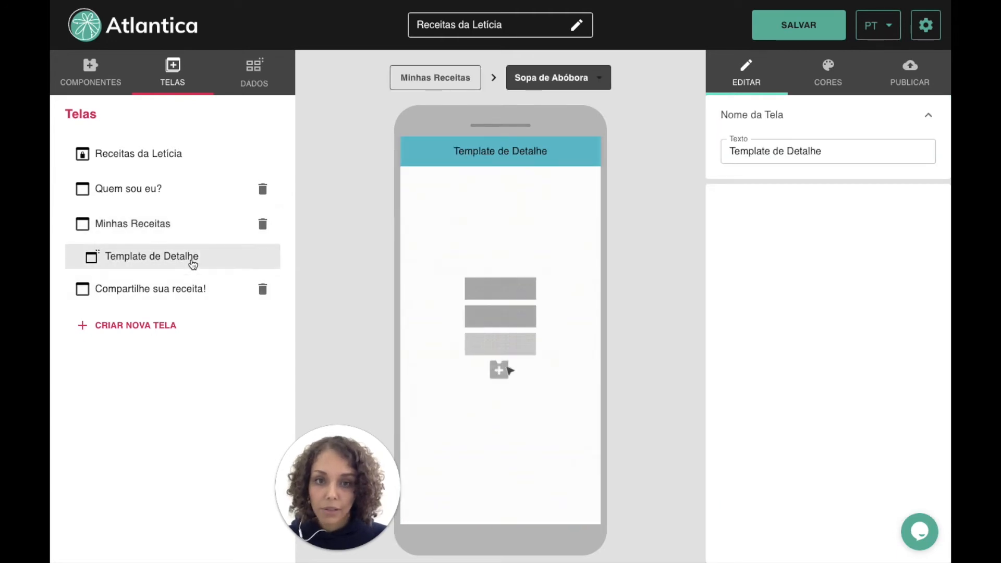
click(833, 151)
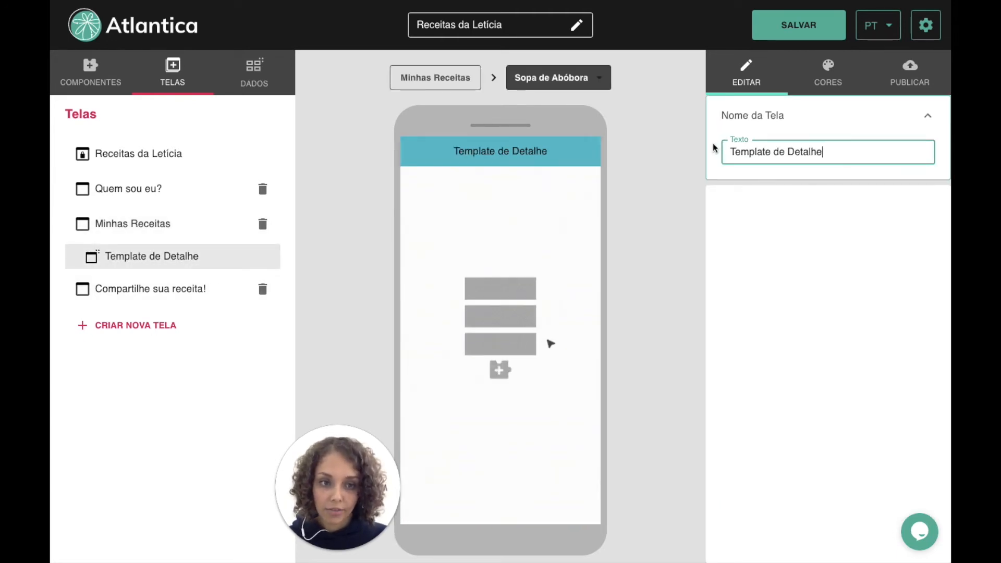
key(ctrl+a)
text(Deta)
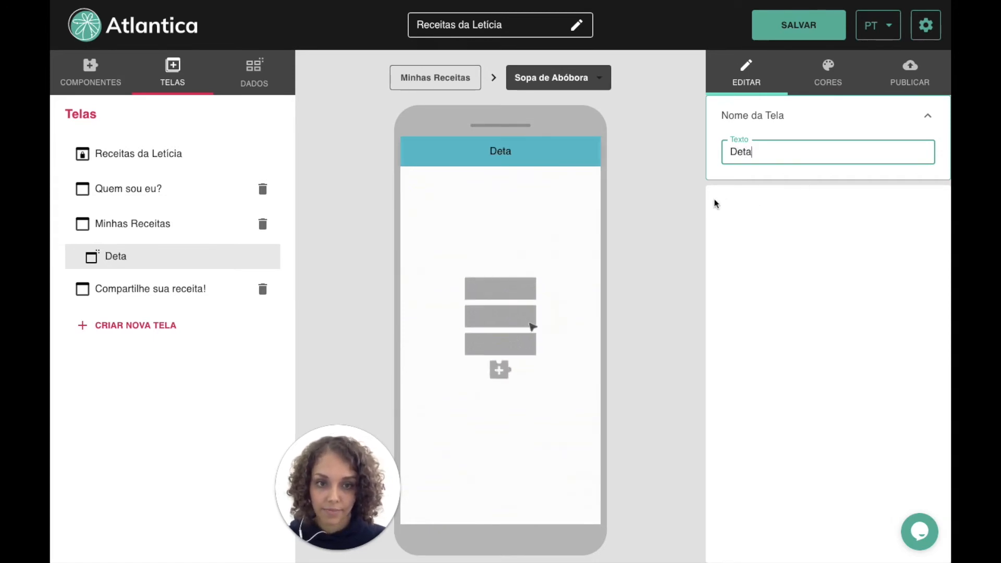
text(lhe da Receita)
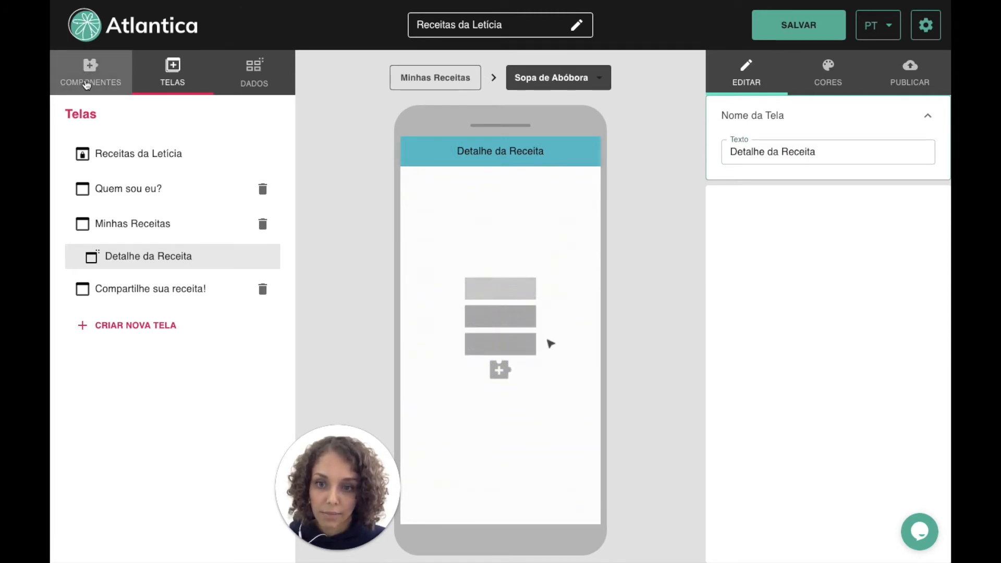
Step: Add an image, two titles, a paragraph, a third title and a second paragraph to the "Detalhe da Receita" screen, in that order
click(90, 84)
key(ctrl+Right)
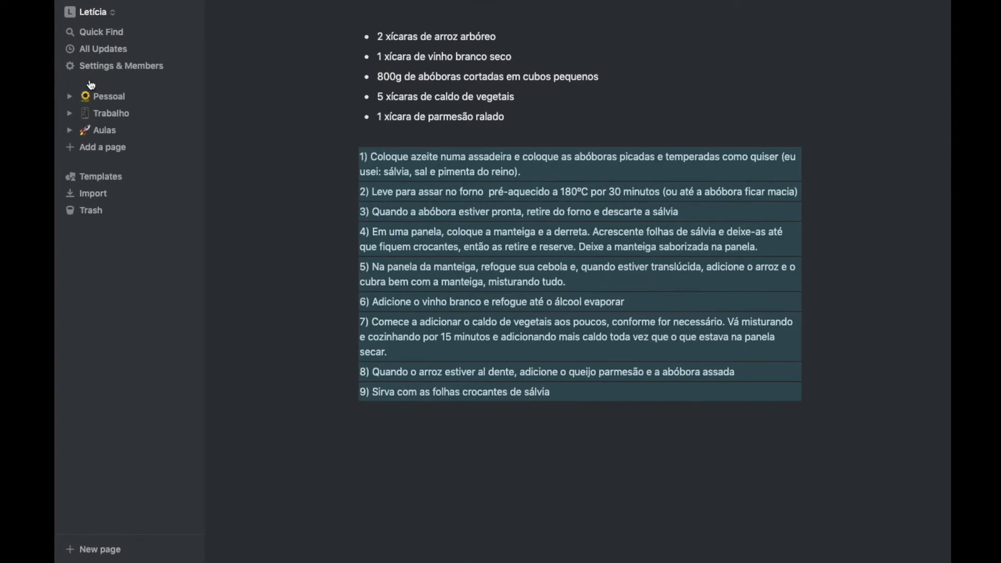
key(ctrl+Right)
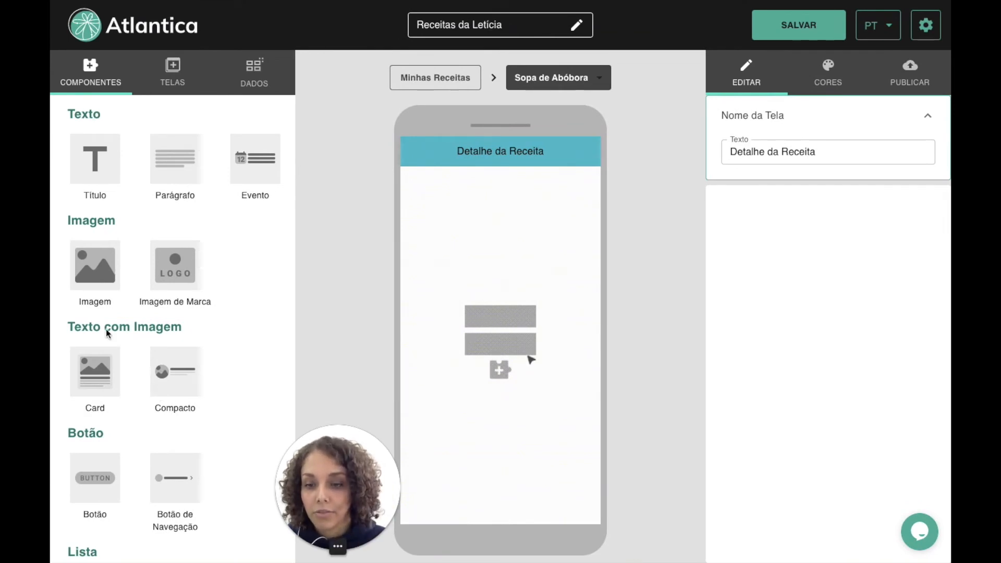
click(91, 279)
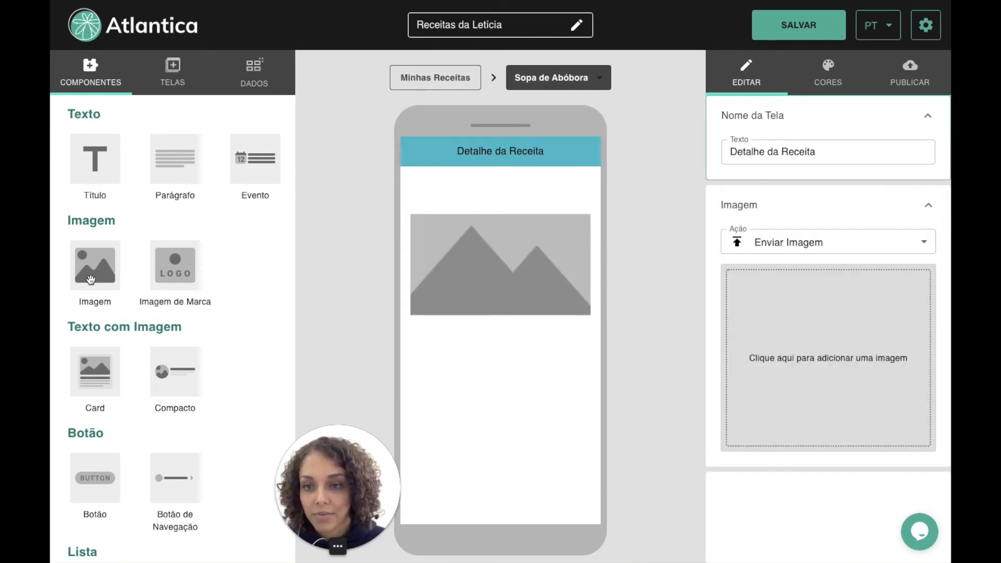
click(93, 166)
click(93, 166)
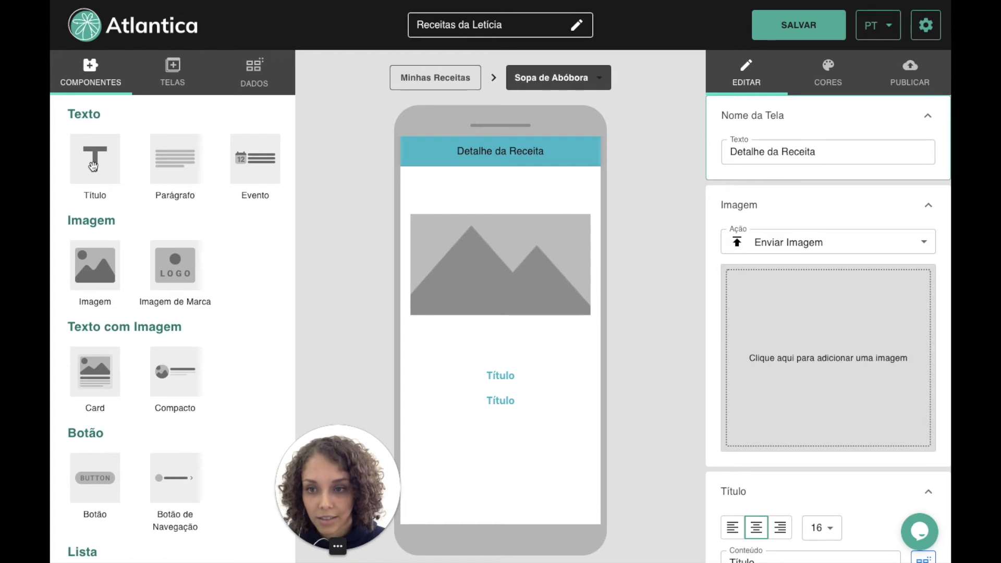
click(172, 186)
click(94, 166)
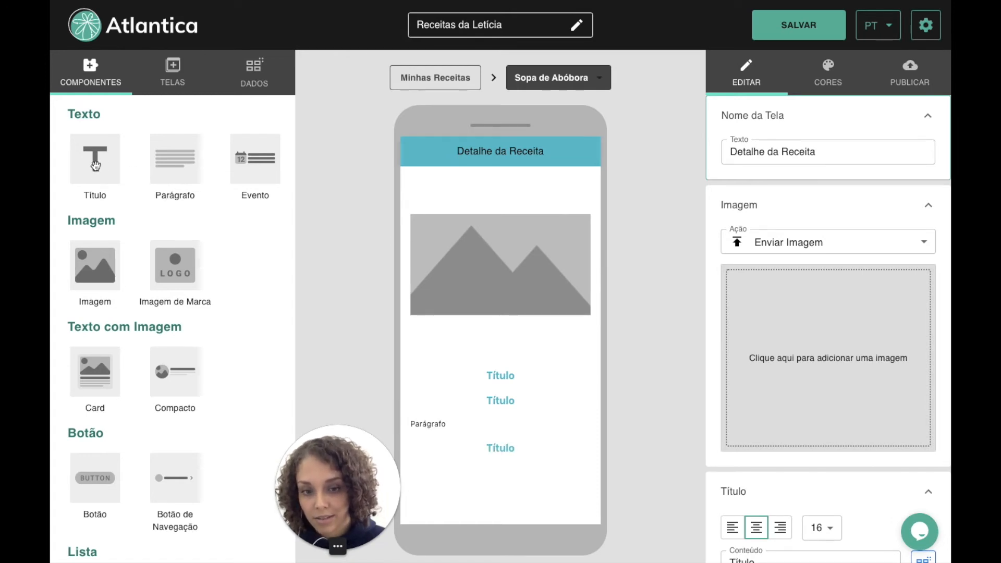
click(177, 175)
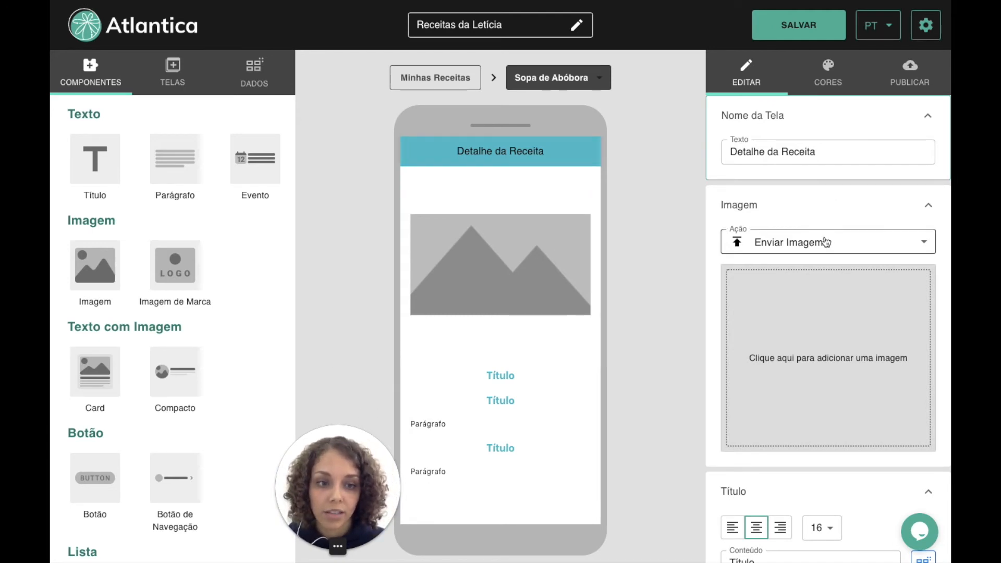
Step: Set the detail screen's image source to "Base de dados" and link it to the "Foto da Receita" column
click(518, 243)
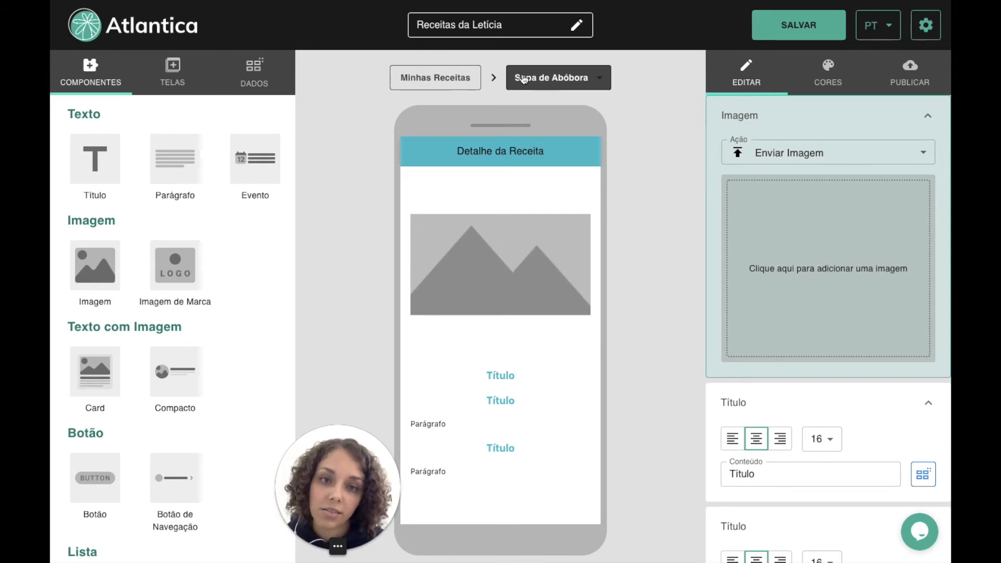
click(603, 80)
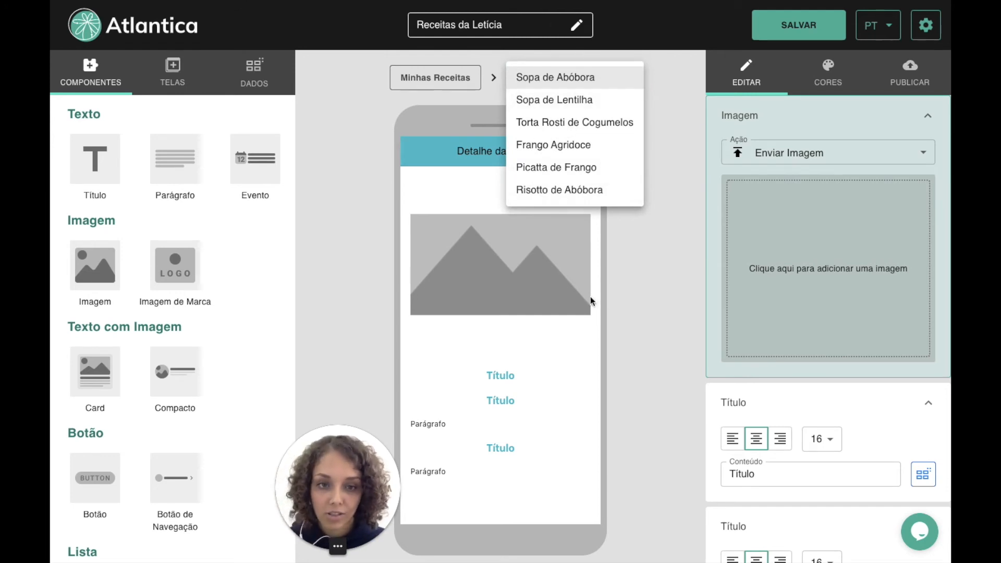
click(661, 296)
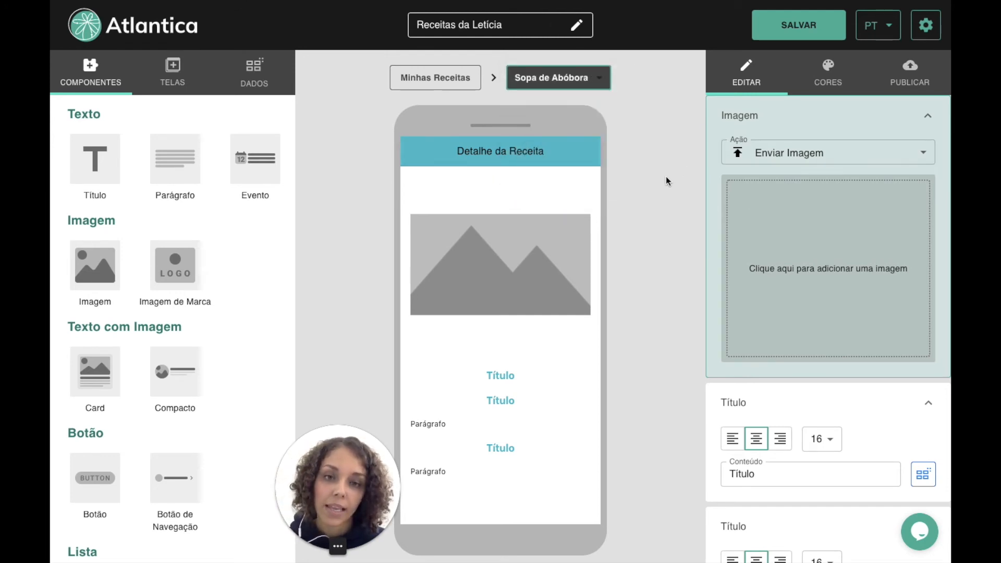
click(772, 157)
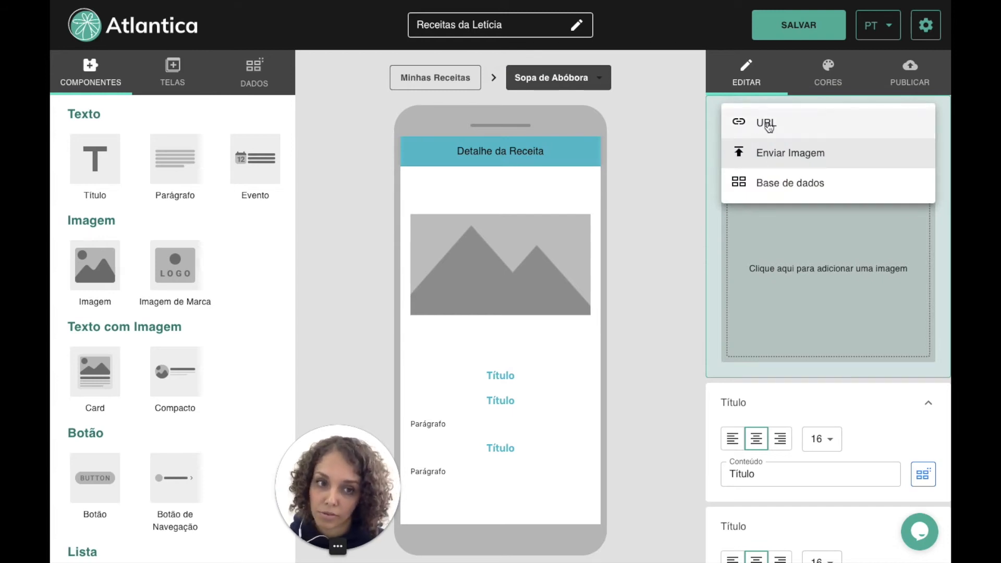
click(749, 194)
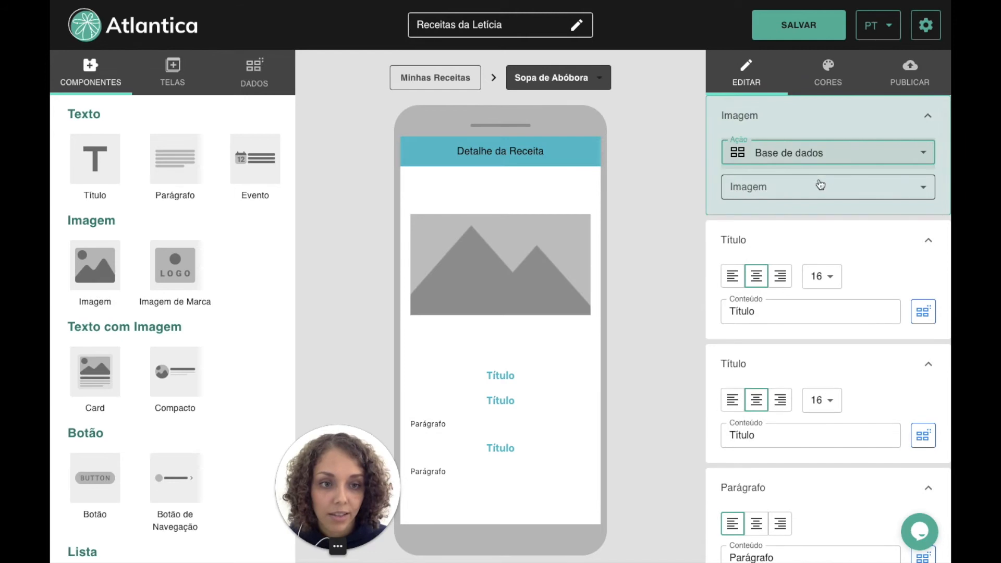
click(815, 192)
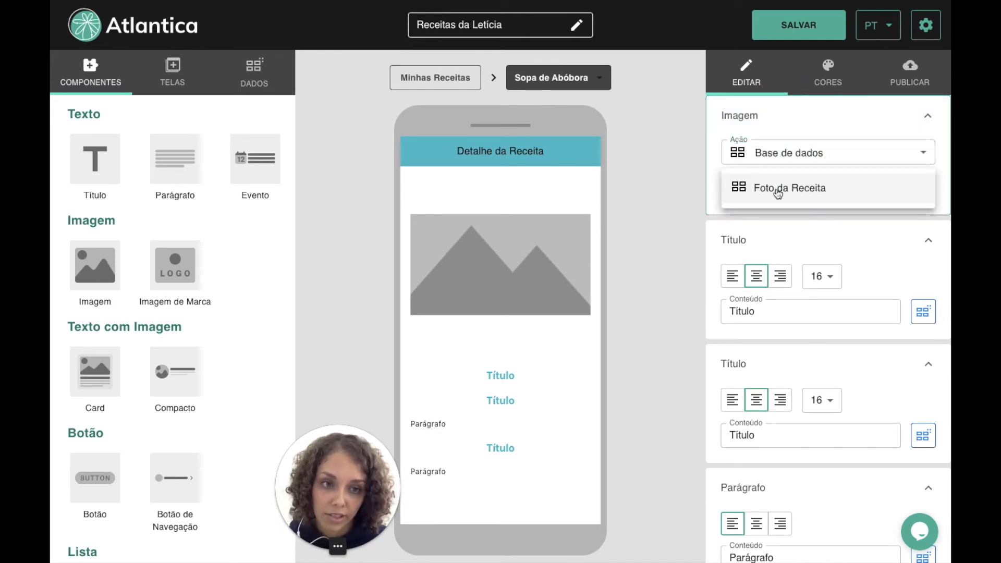
click(772, 191)
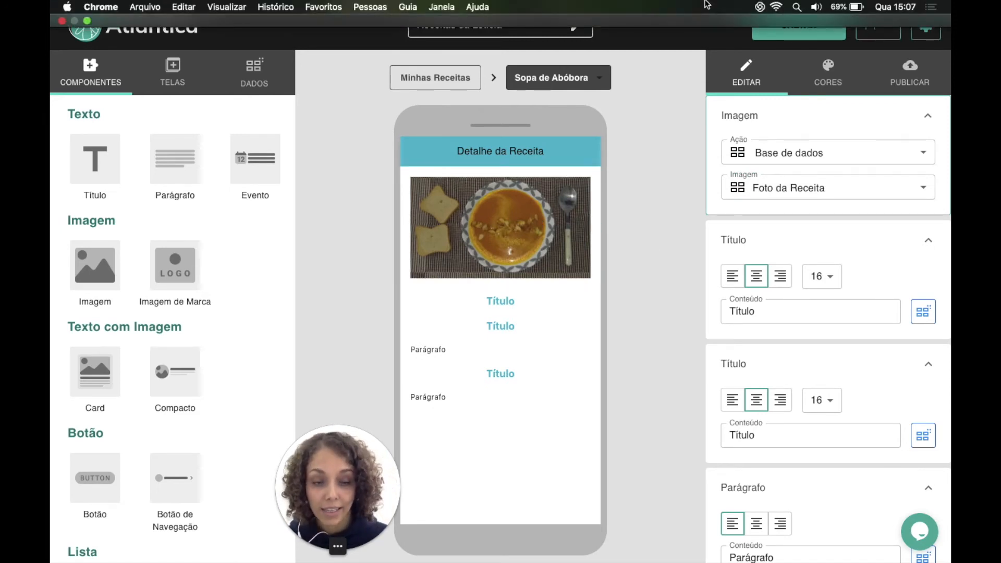
Step: Preview the detail screen with the "Frango Agridoce" recipe, and return to "Sopa de Abóbora"
click(577, 84)
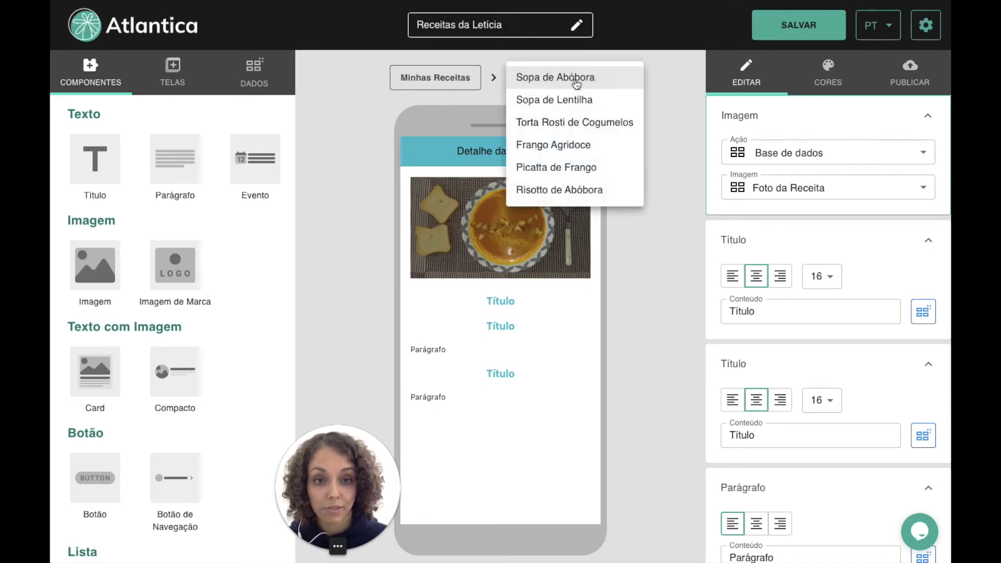
click(582, 151)
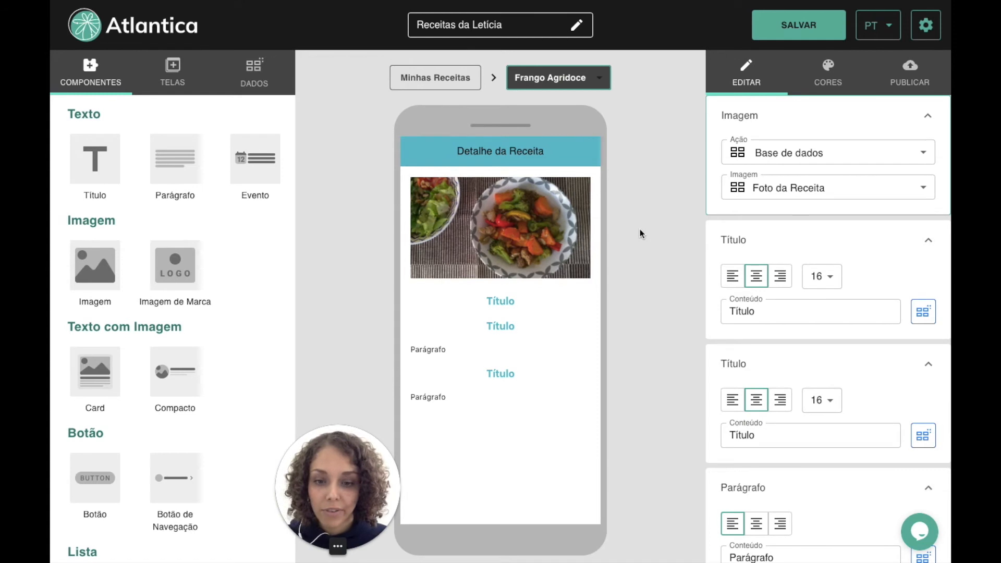
click(567, 86)
click(565, 27)
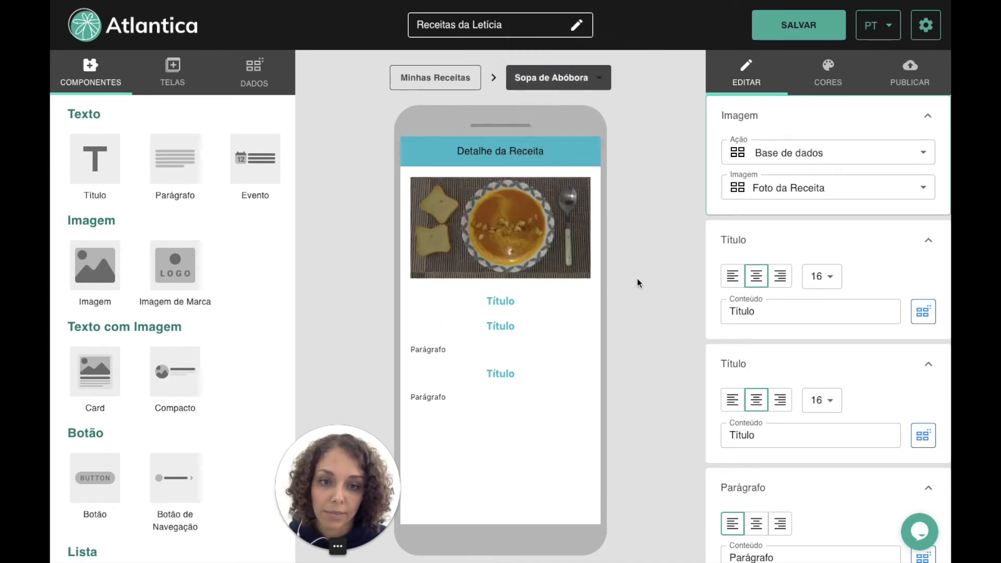
Step: Link the first title under the image to the "Nome da Receita" column and set its font size to 18
click(516, 302)
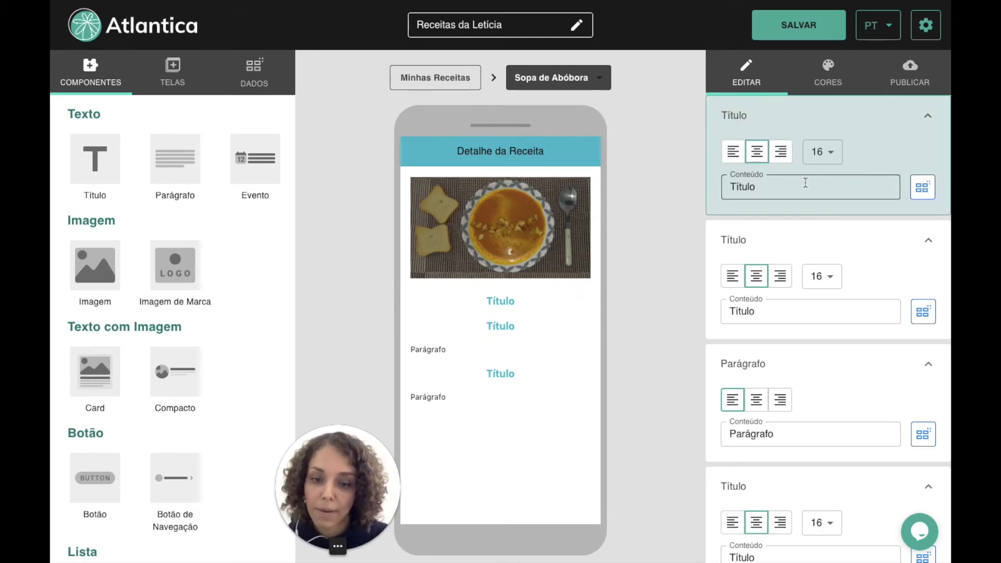
click(924, 191)
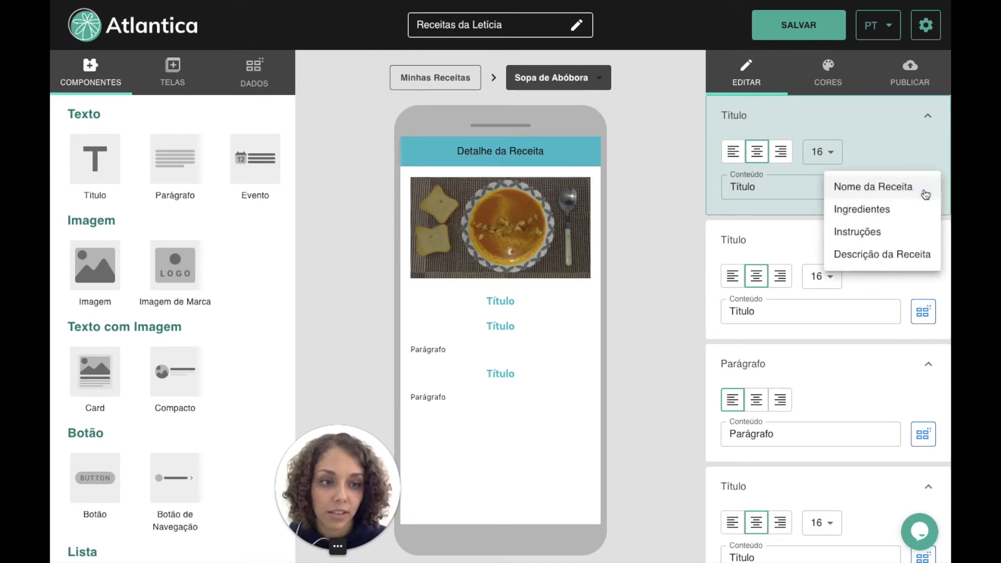
click(840, 191)
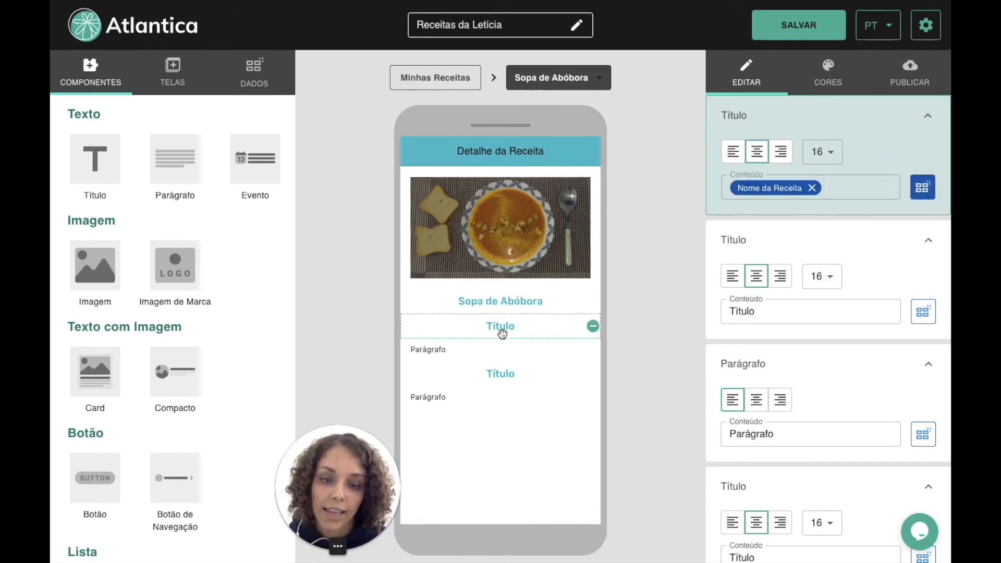
click(828, 162)
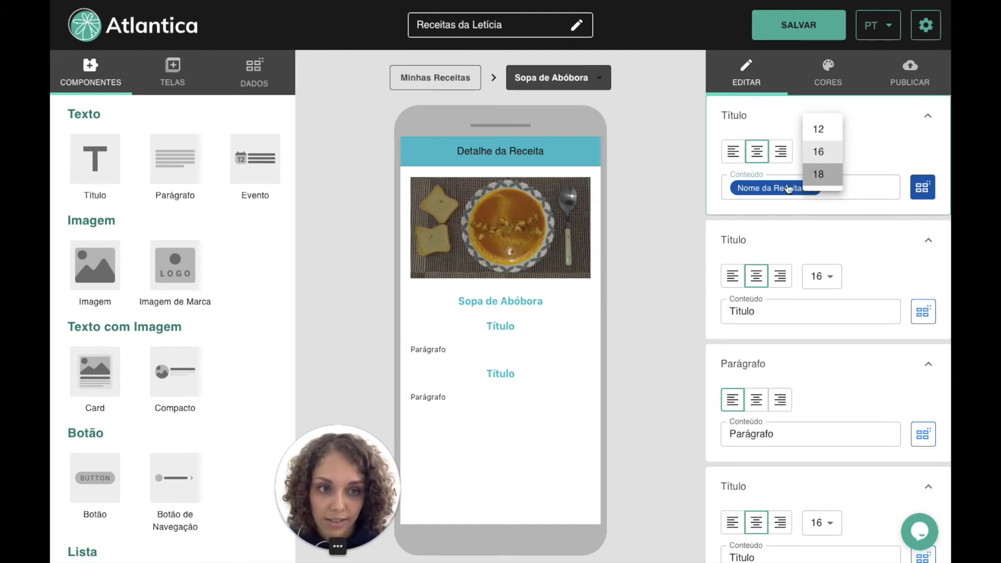
click(821, 178)
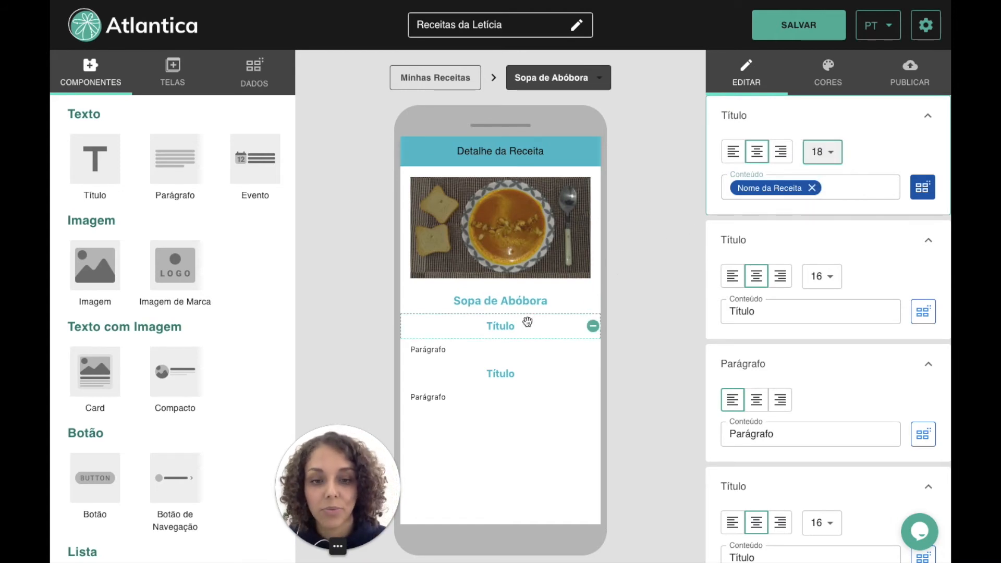
Step: Left-align the title below the recipe name, set its font size to 16, and change its text to "Ingredientes"
click(513, 333)
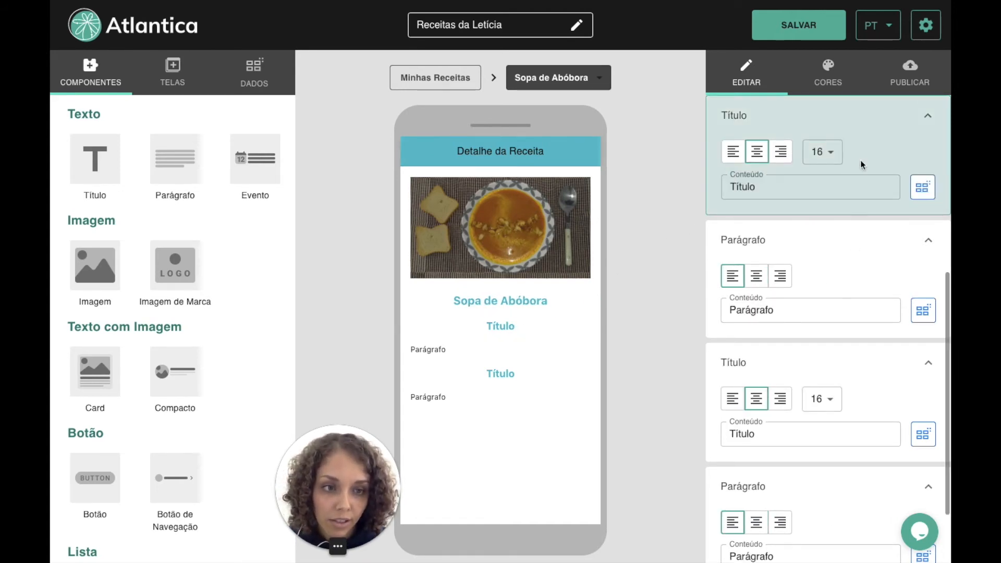
click(831, 153)
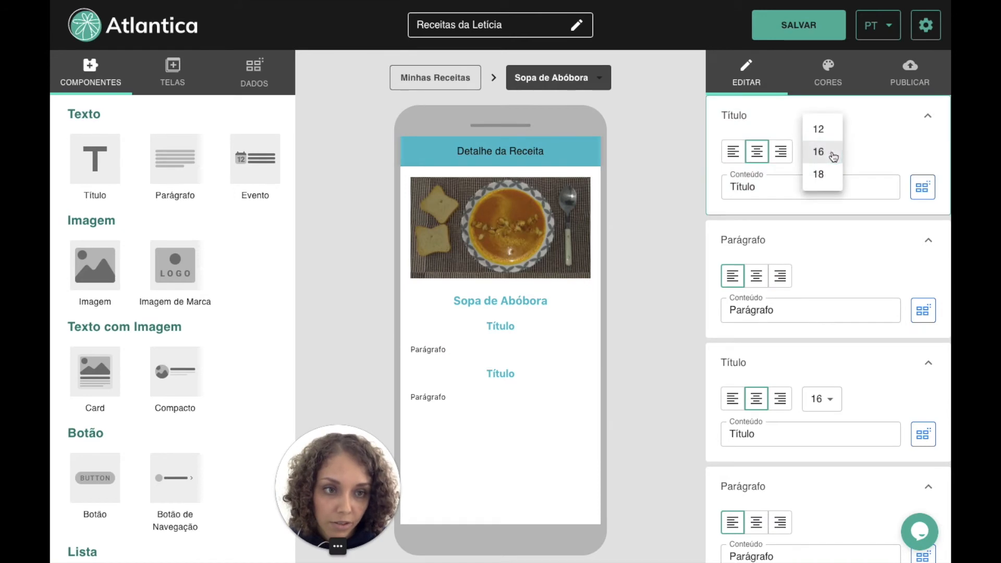
click(819, 129)
click(732, 155)
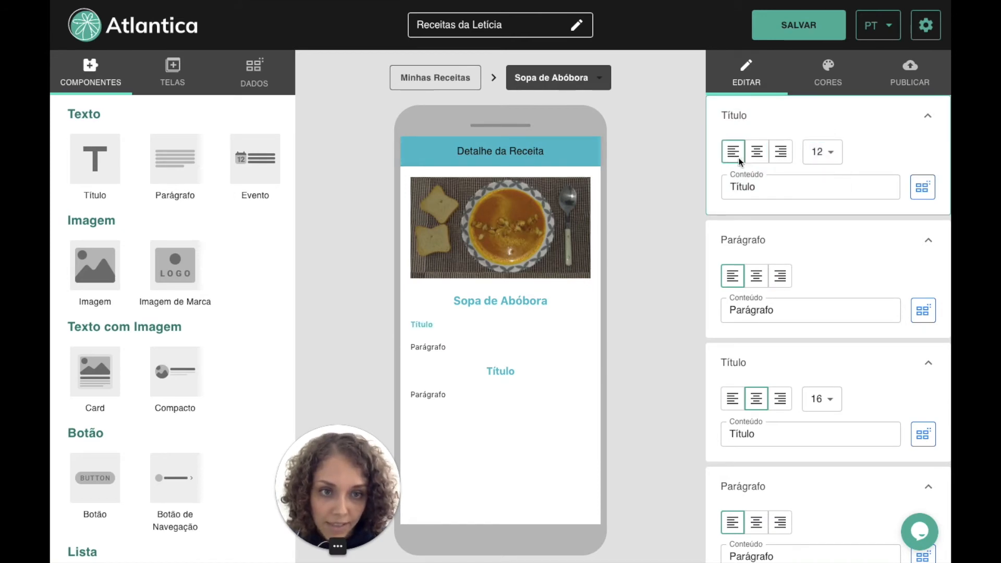
click(833, 159)
click(821, 175)
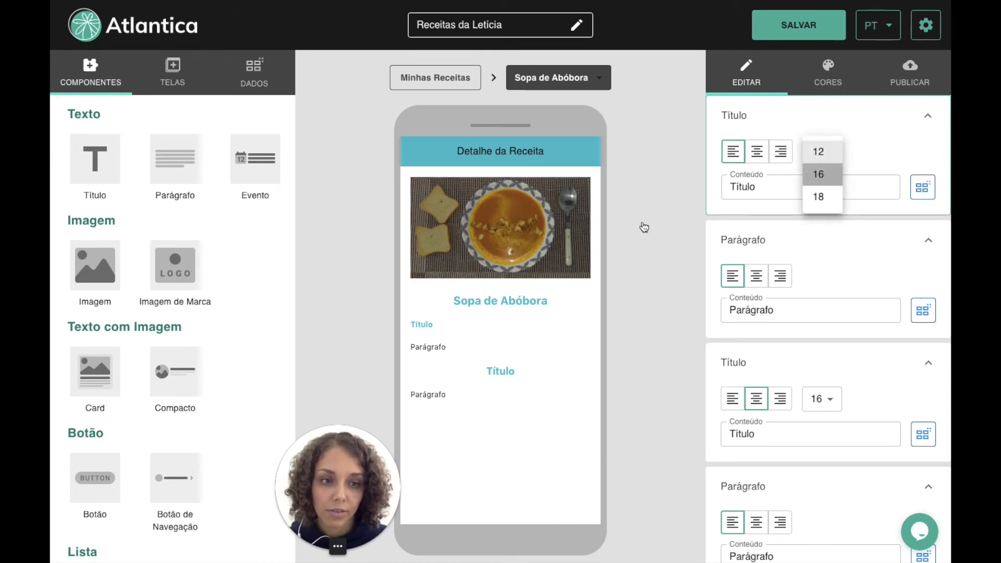
drag(760, 188, 723, 188)
text(Ingredientes)
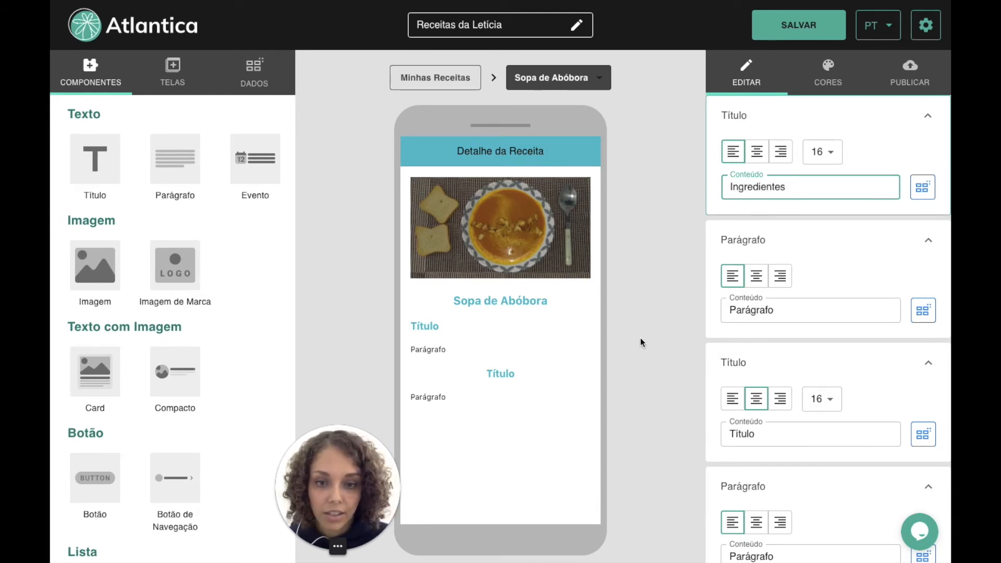
click(640, 339)
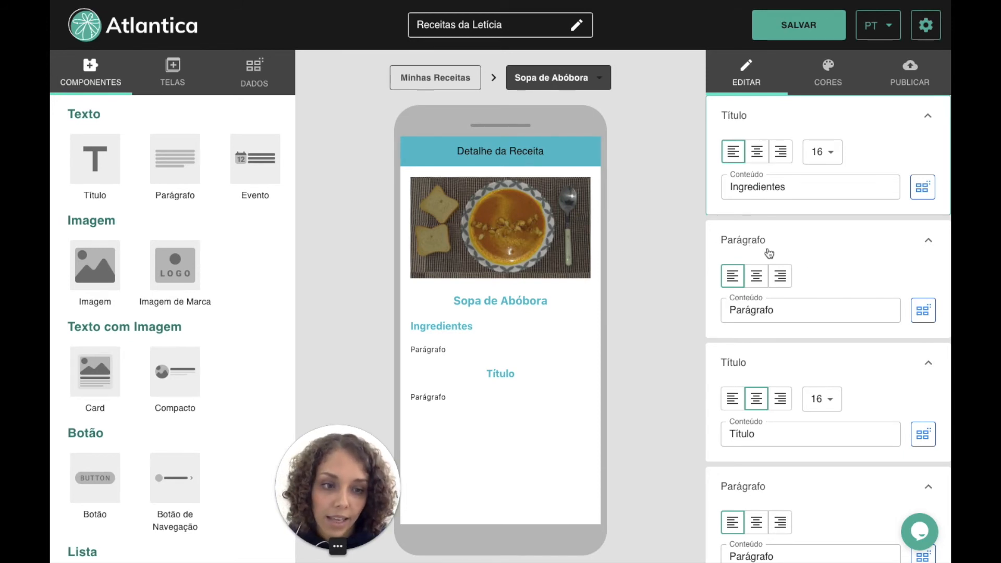
Step: Link the paragraph under the "Ingredientes" title to the "Ingredientes" database column
scroll(818, 274, down, 1)
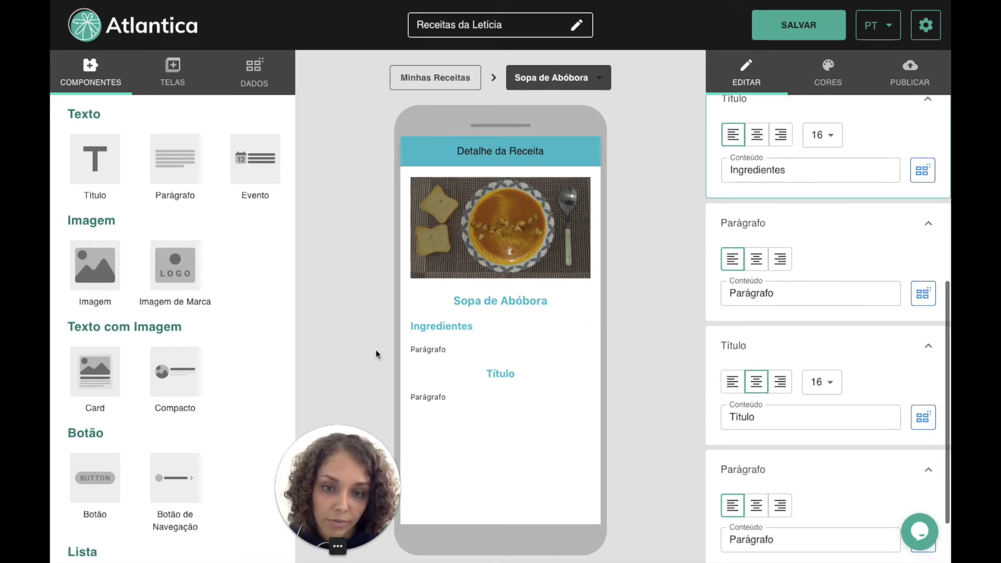
click(417, 353)
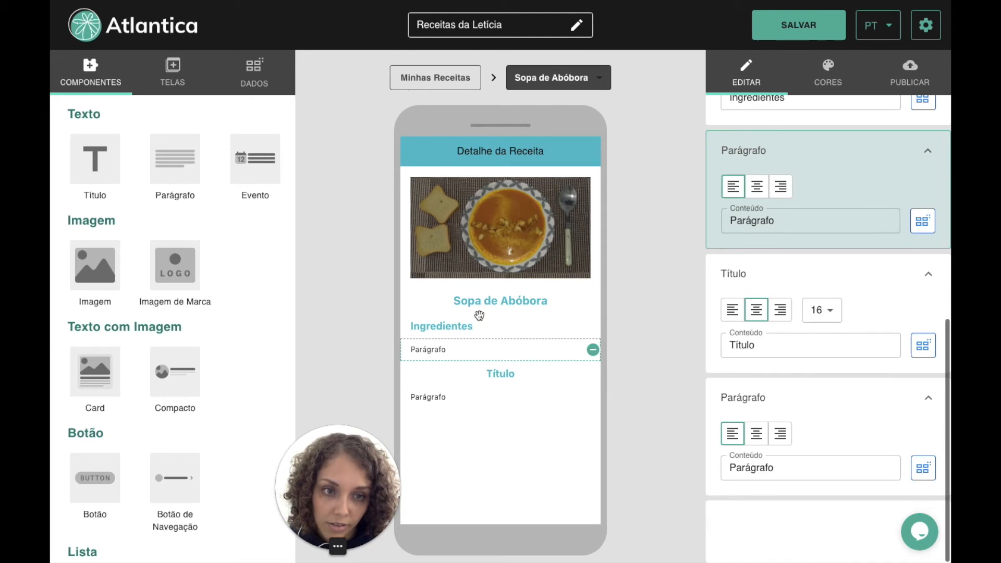
click(922, 226)
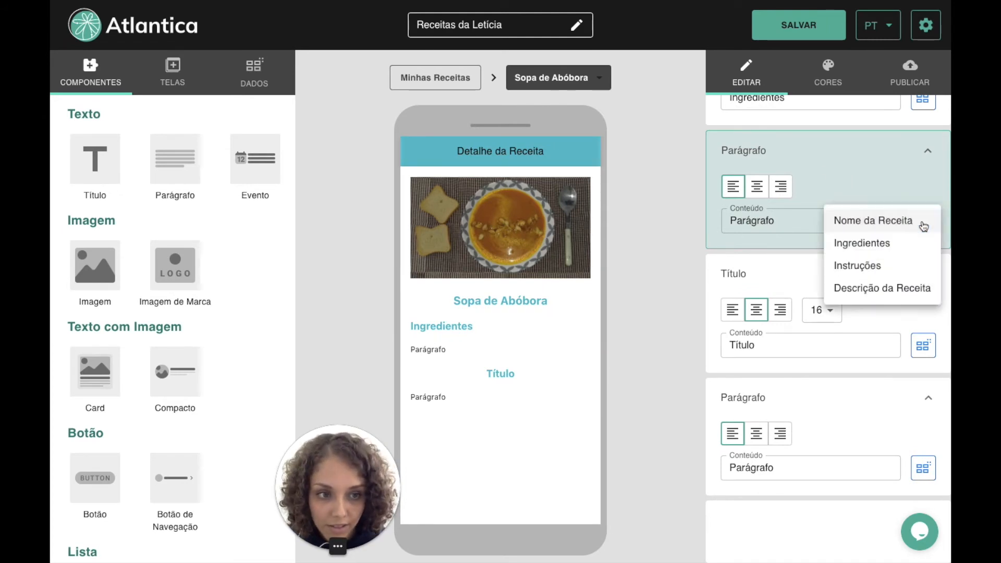
click(877, 249)
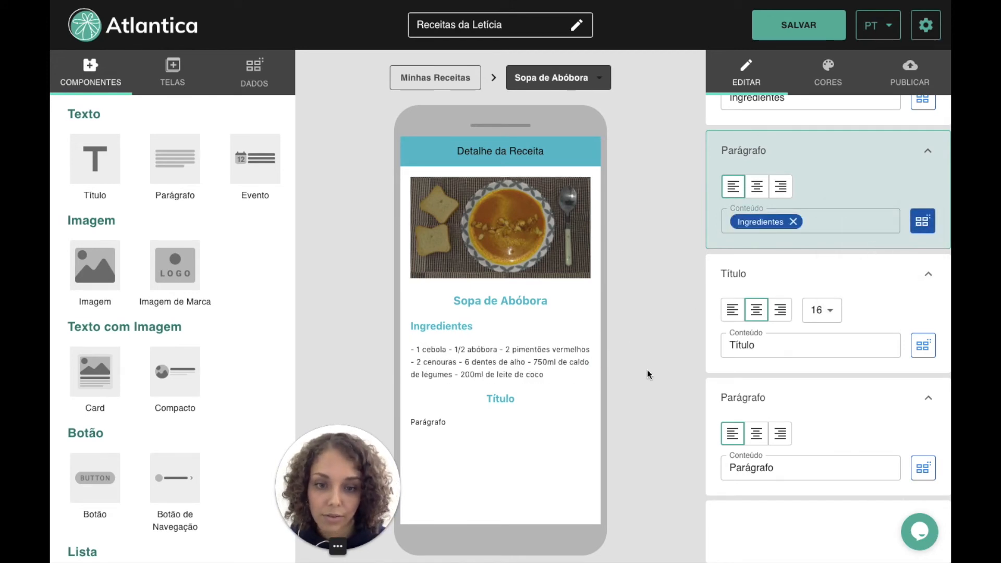
Step: Left-align the last title on the detail screen and change its text to "Instruções"
click(512, 400)
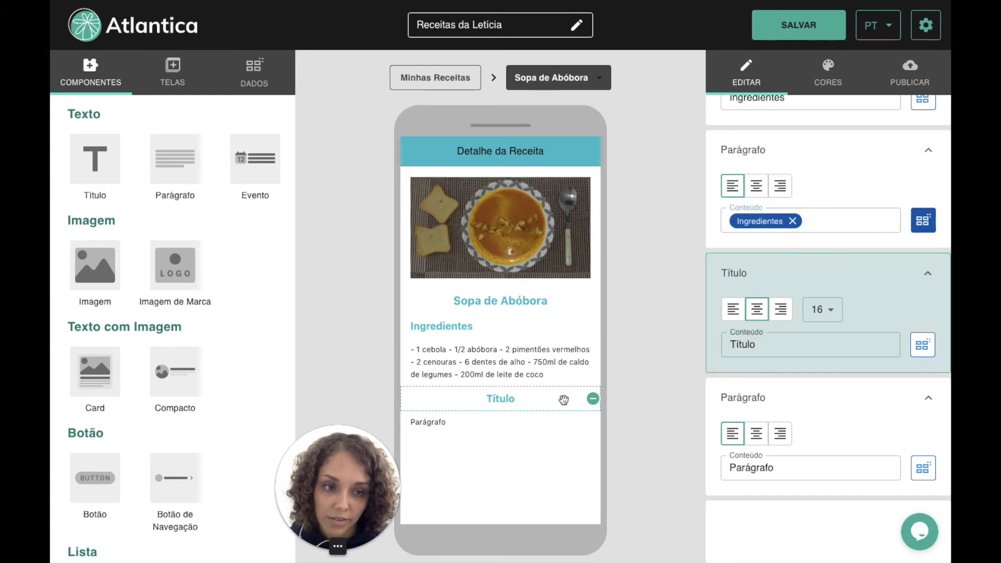
click(732, 312)
double_click(728, 346)
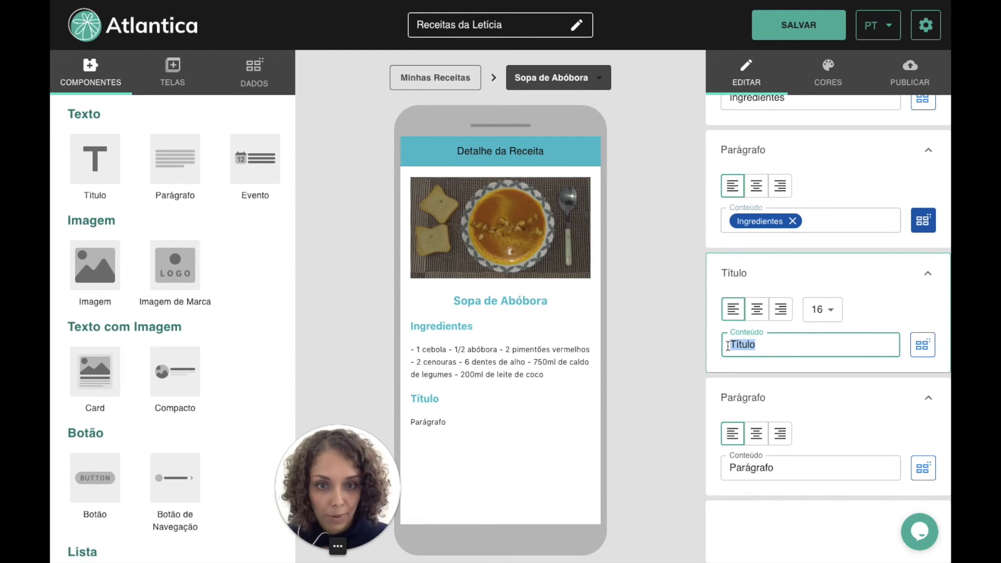
key(BackSpace)
text(Instru)
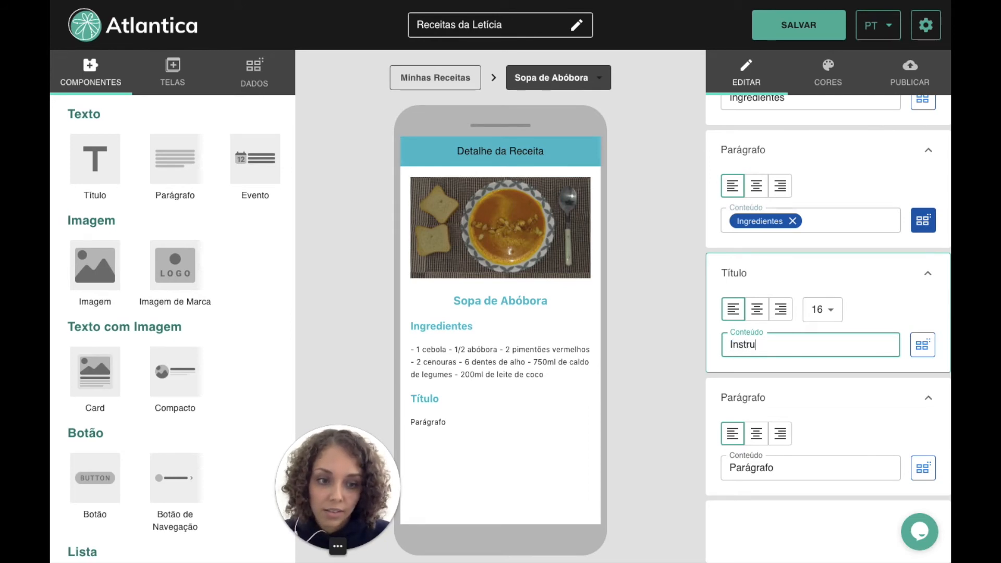
text(ções)
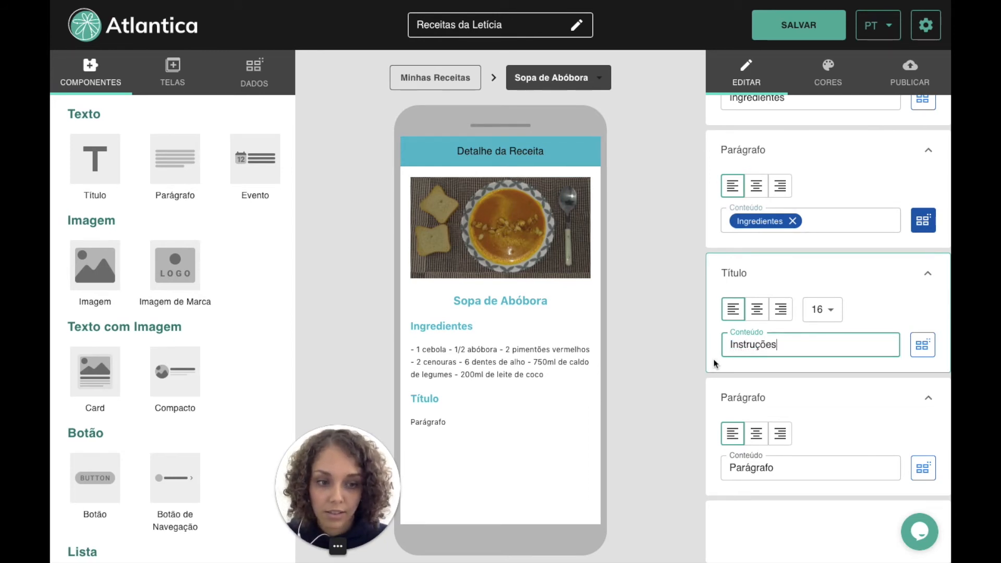
click(674, 389)
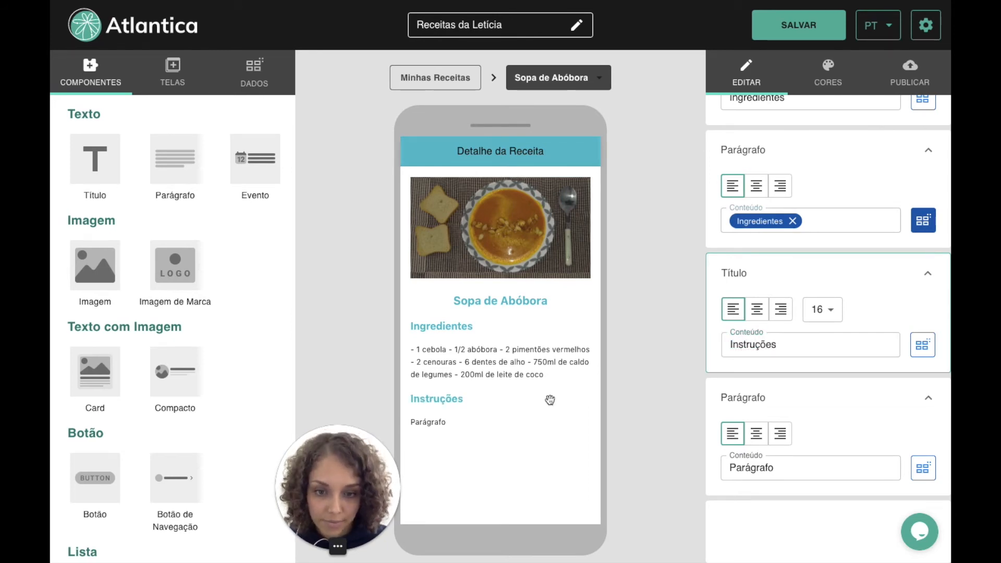
Step: Link the paragraph under the "Instruções" title to the "Instruções" database column and check its text in the preview
click(470, 431)
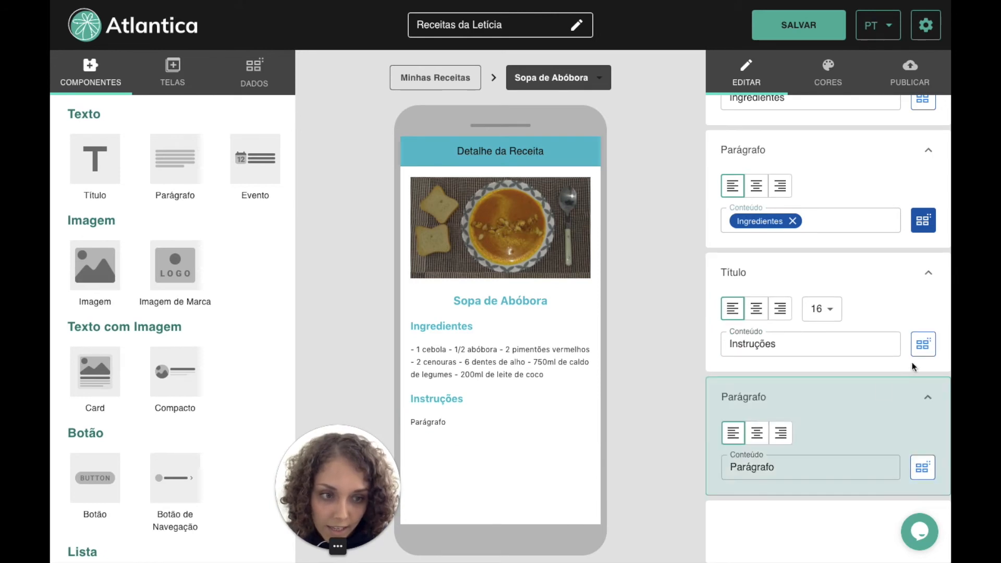
click(924, 469)
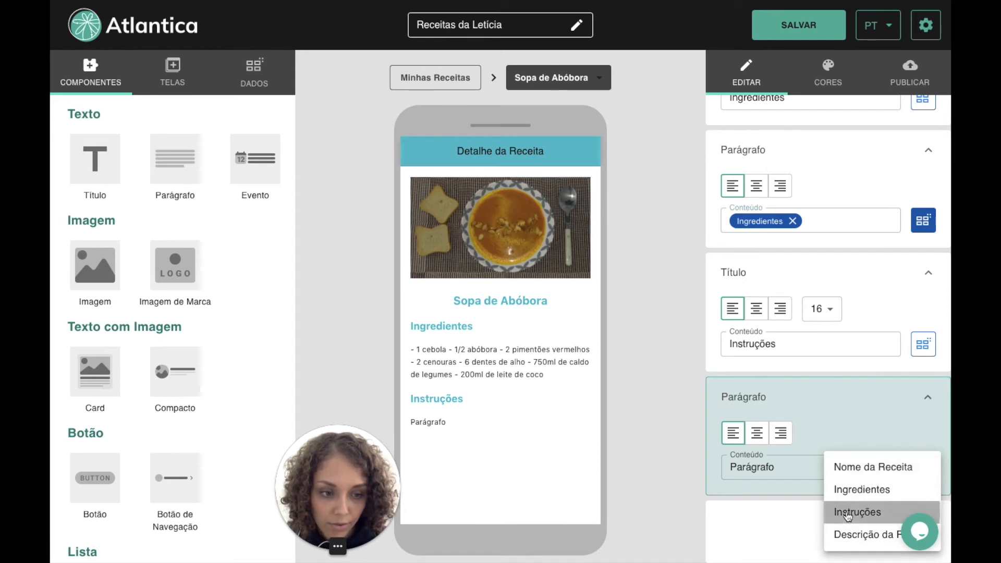
click(829, 513)
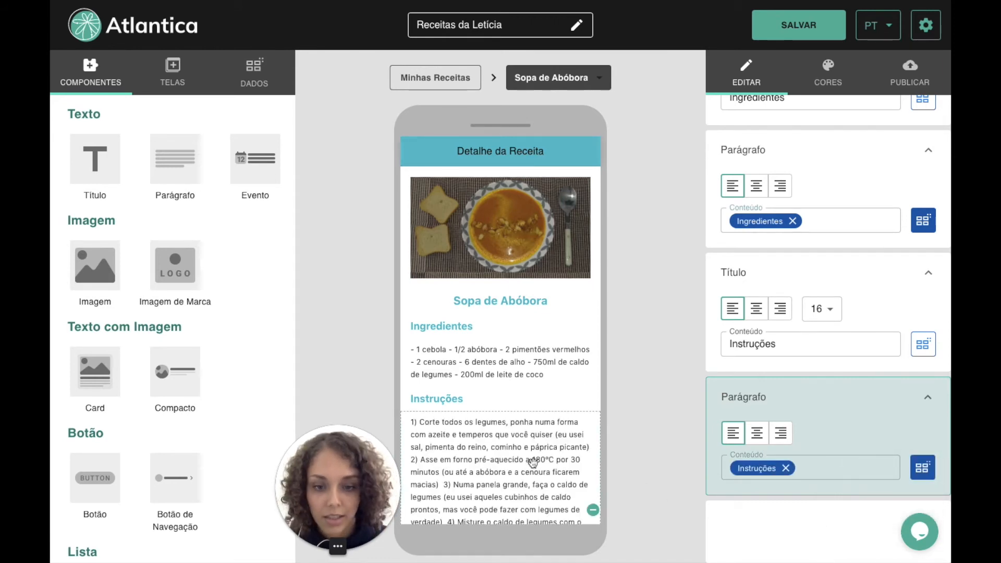
scroll(523, 457, down, 2)
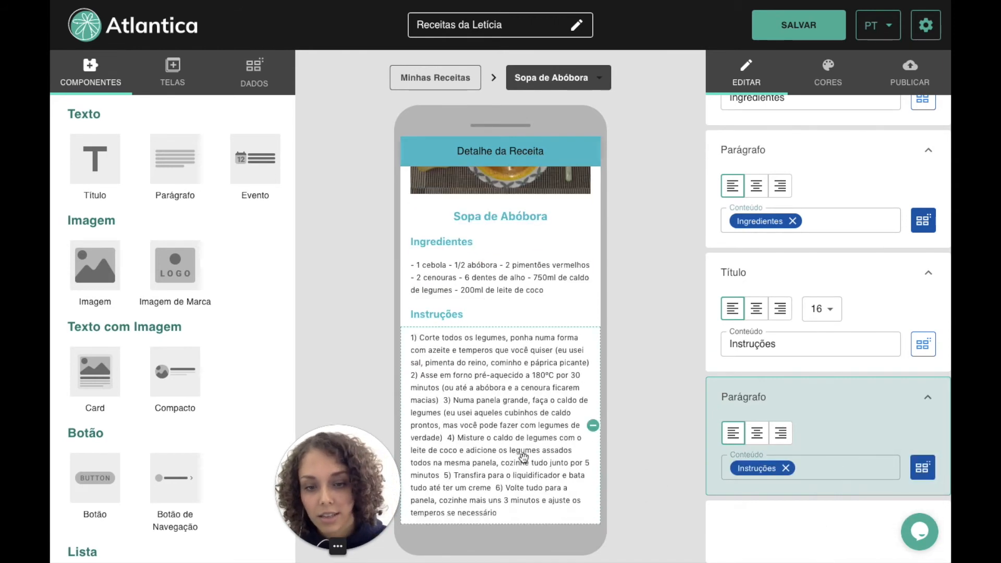
Step: Preview the detail screen with the "Sopa de Lentilha" recipe and with "Torta Rosti de Cogumelos"
click(576, 78)
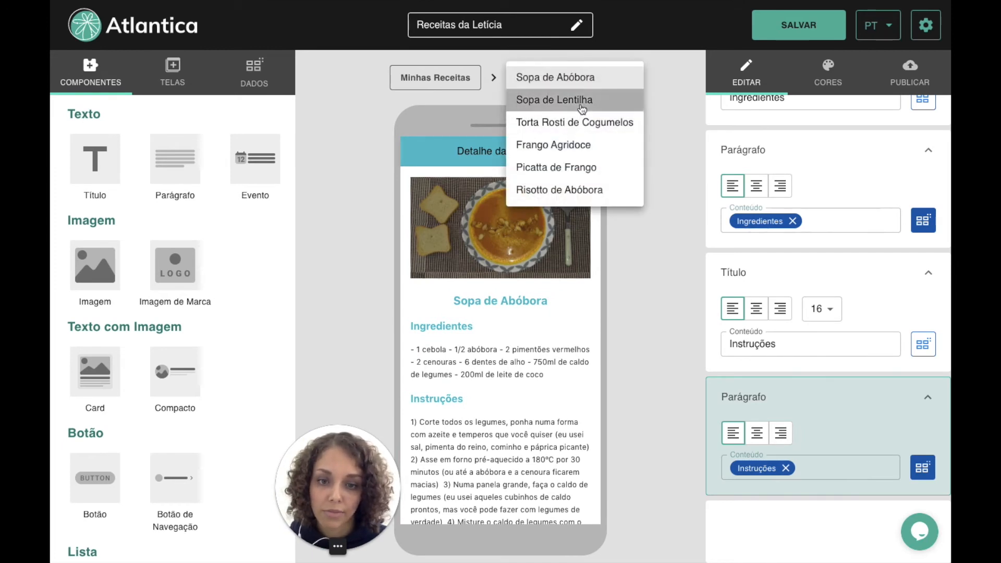
click(522, 101)
scroll(515, 317, down, 1)
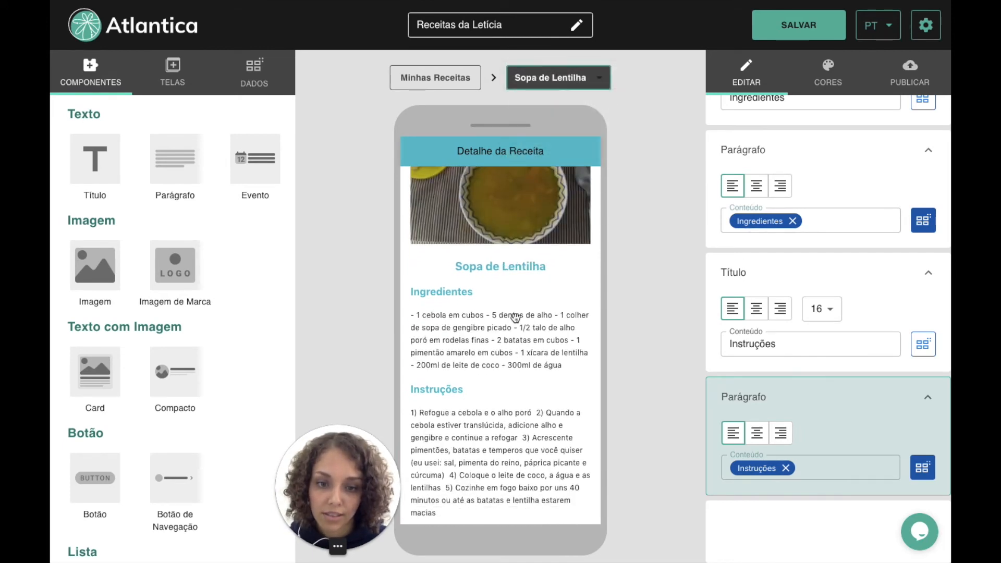
click(574, 83)
click(574, 100)
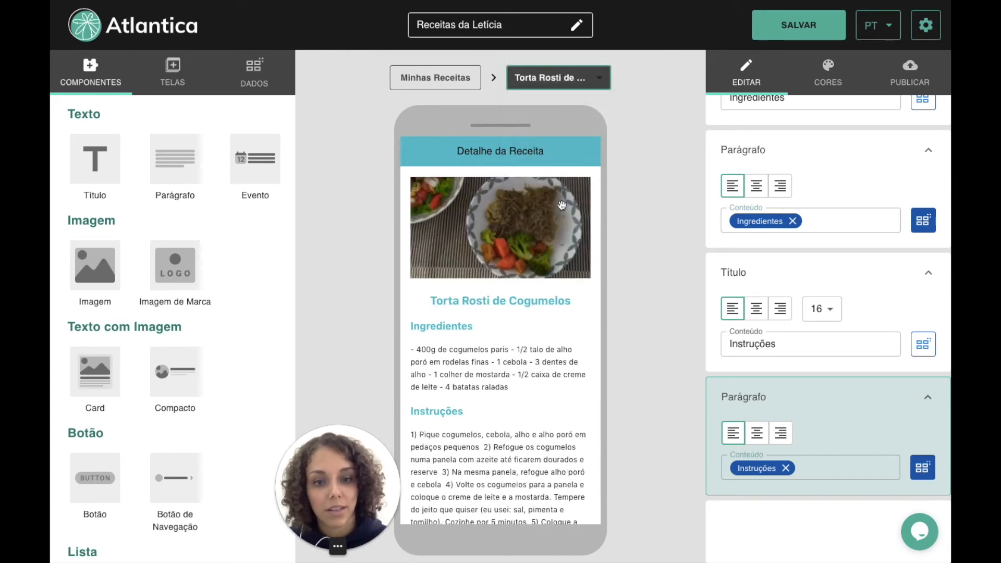
scroll(564, 195, down, 1)
scroll(563, 195, up, 1)
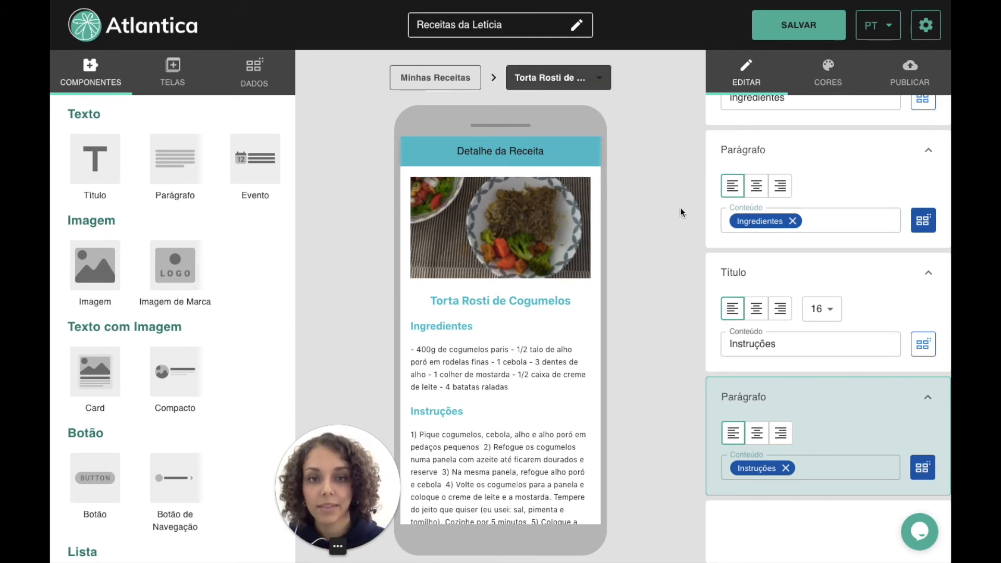
Step: Return to the "Minhas Receitas" screen and look through its whole list of recipe cards
click(451, 83)
scroll(535, 385, down, 4)
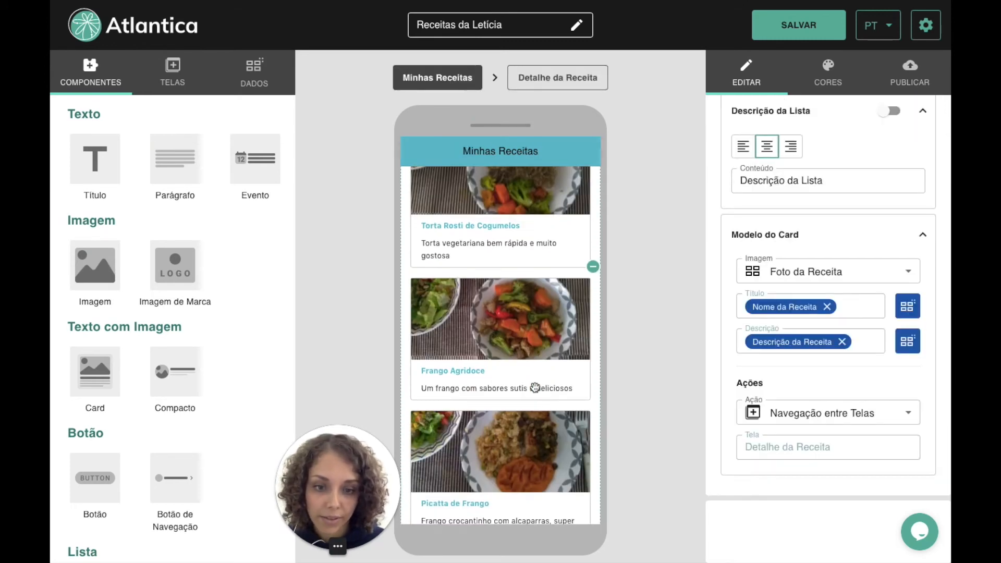
scroll(535, 386, down, 3)
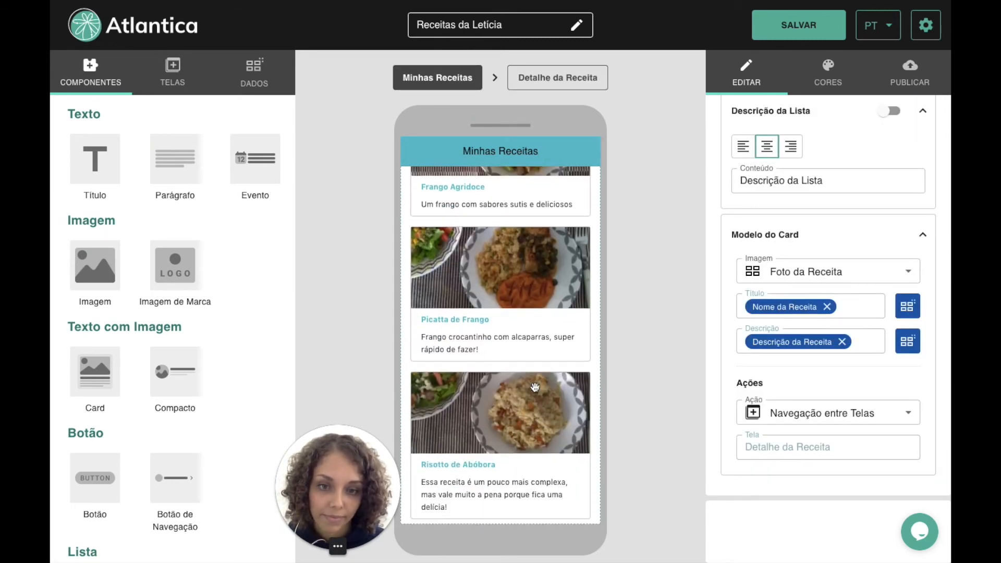
scroll(535, 387, up, 7)
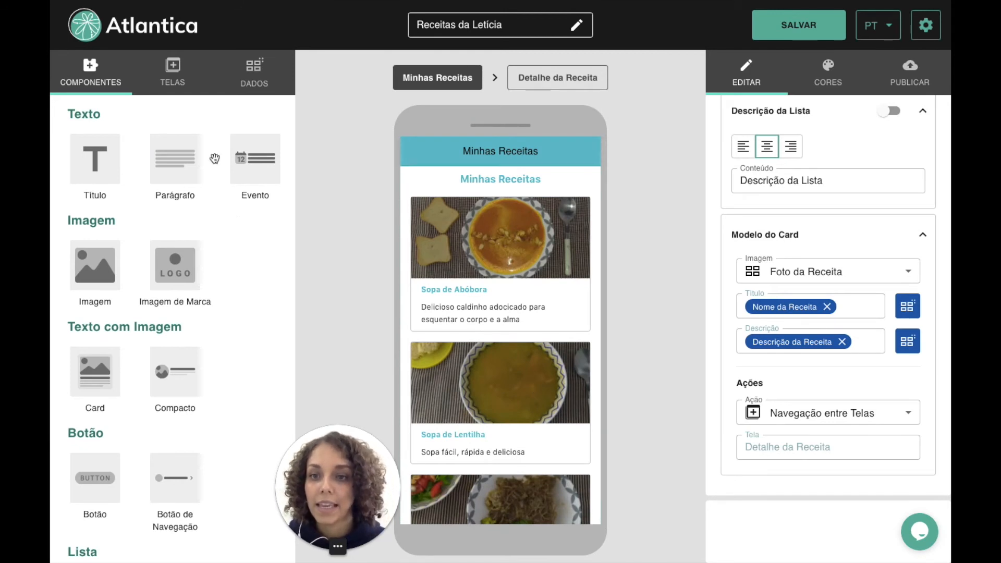
Step: Check the navigation buttons on the app's home screen, and open the "Compartilhe sua receita!" screen for editing
click(177, 77)
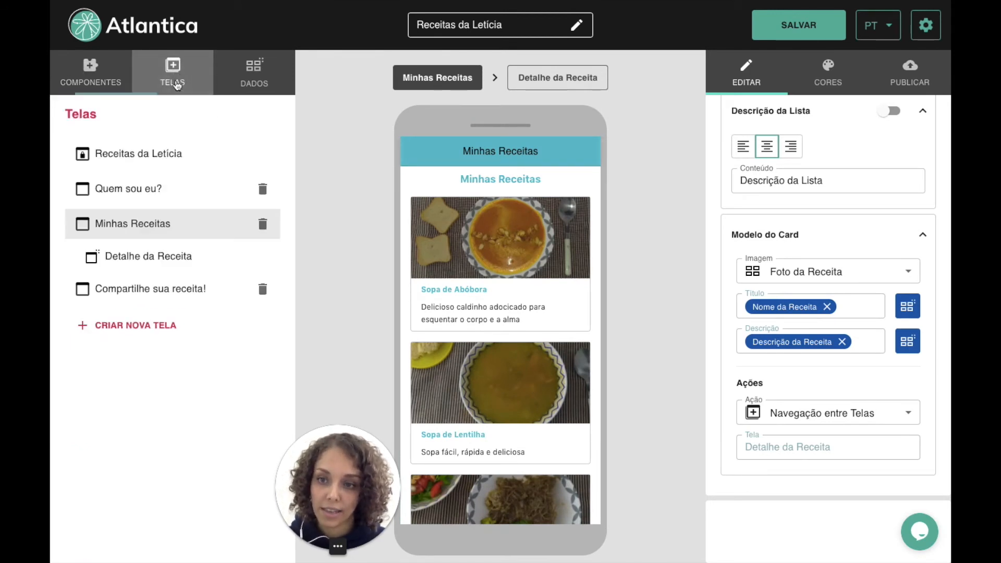
click(155, 159)
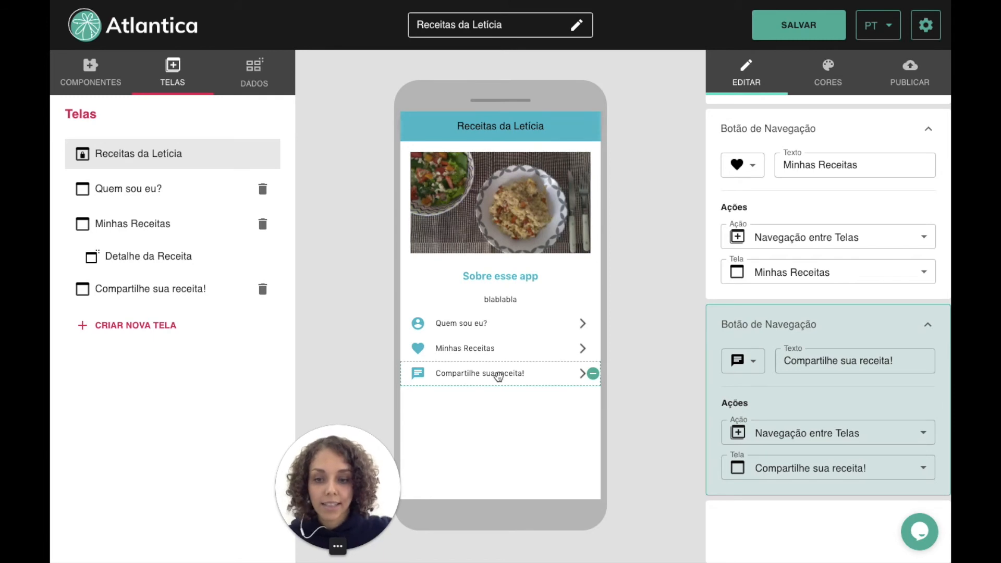
click(148, 292)
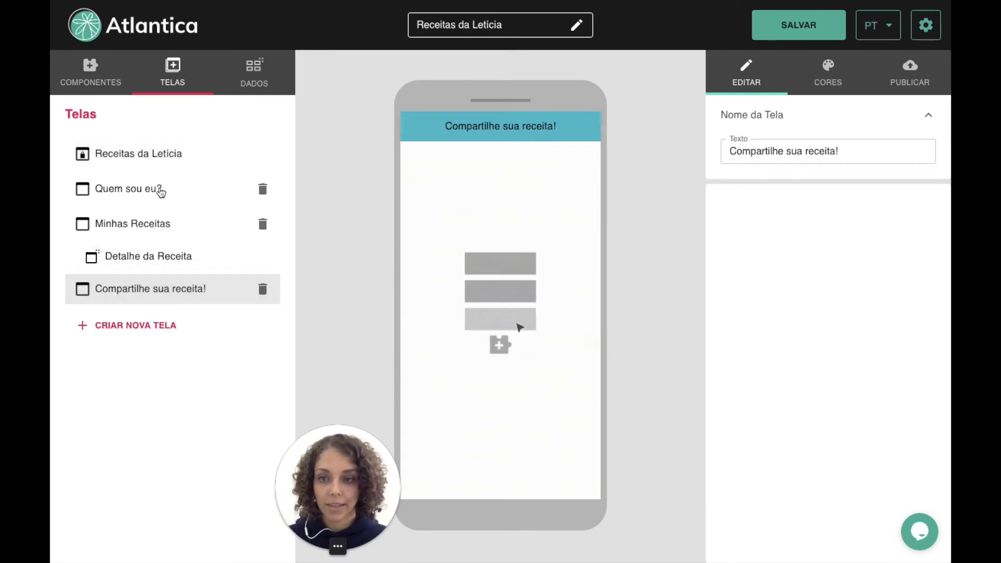
Step: Return from the hand-drawn app sketch to Atlantica, add a "Formulário Simples" to the "Compartilhe sua receita!" screen, and review its settings
click(254, 70)
click(102, 70)
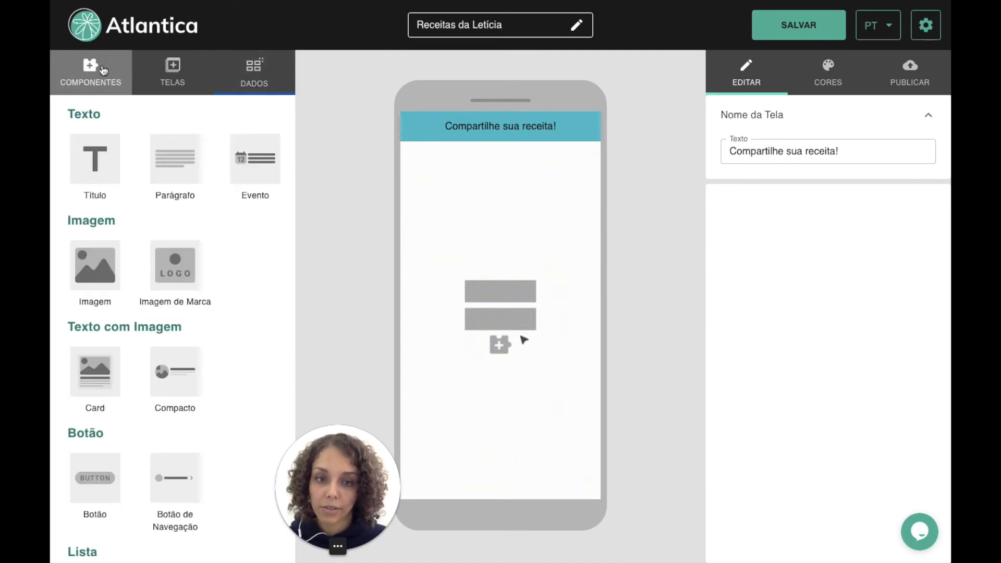
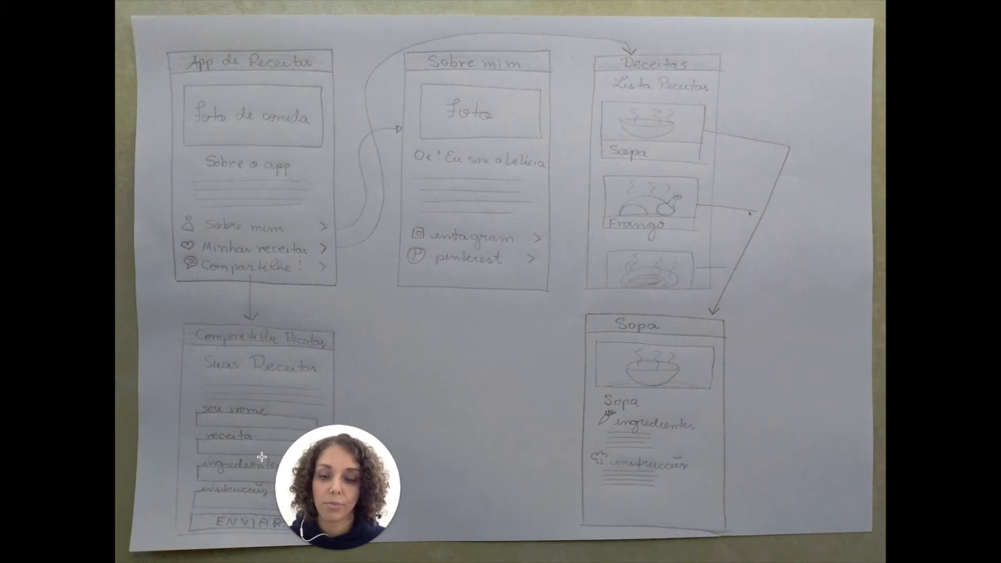
key(ctrl+Left)
key(ctrl+Left)
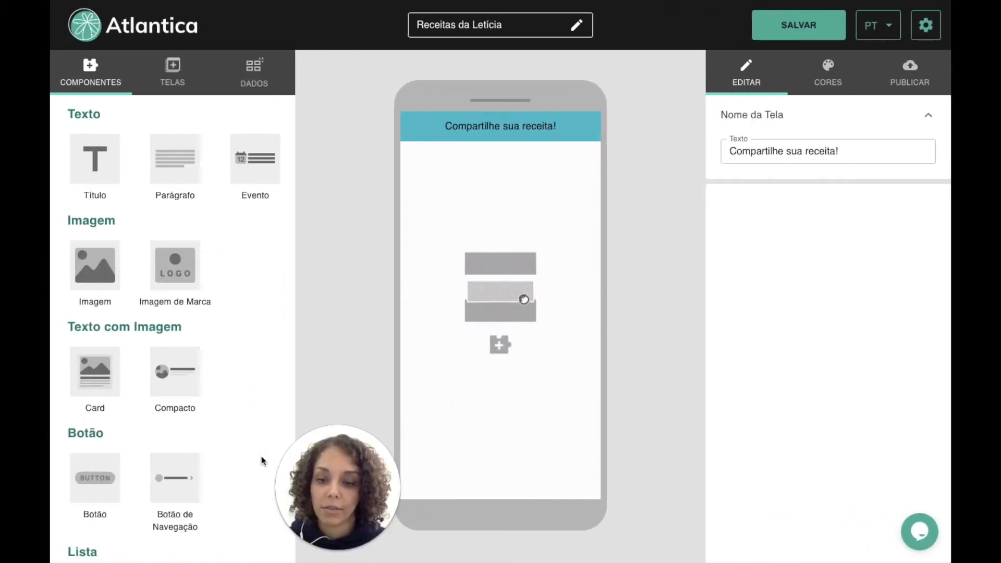
scroll(233, 387, down, 1)
scroll(233, 387, down, 5)
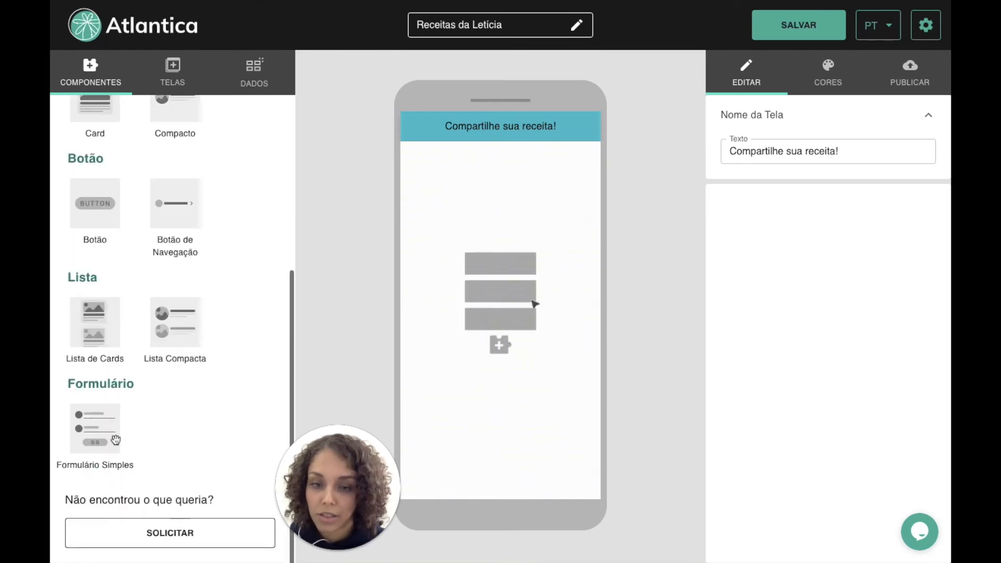
click(107, 437)
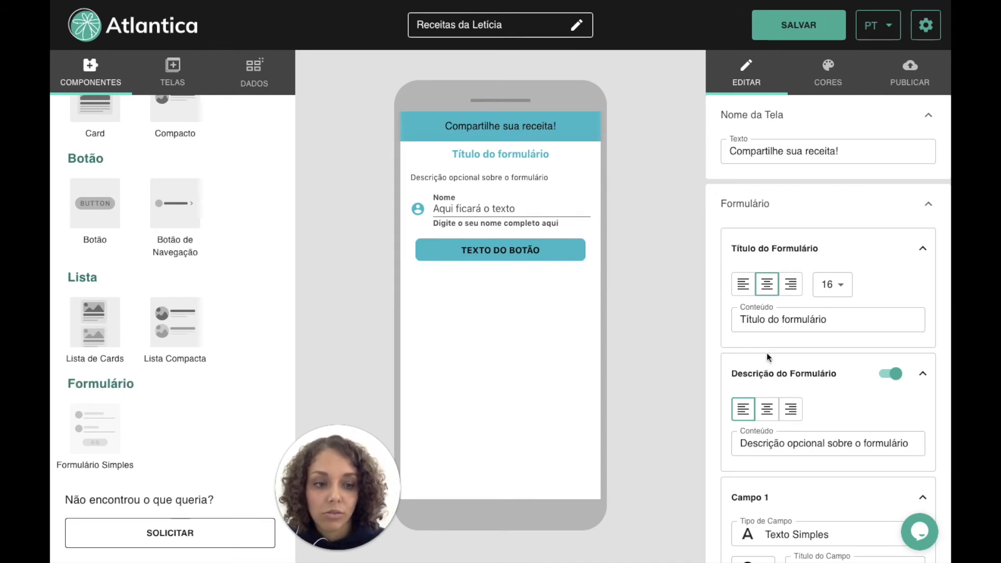
scroll(769, 354, down, 3)
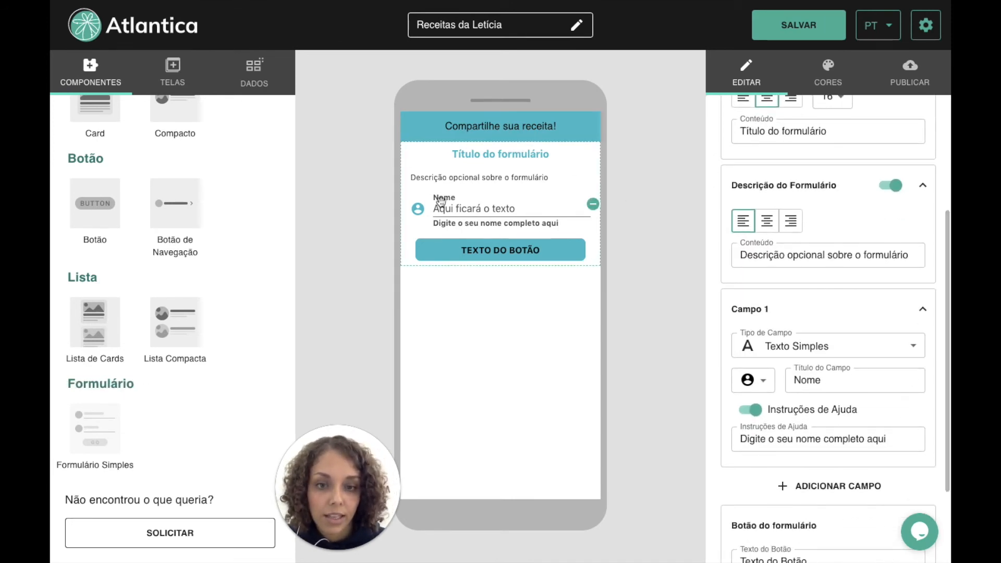
Step: Review the form's field and button settings, and rename the new form's database as "Receitas Recebidas"
scroll(759, 411, down, 2)
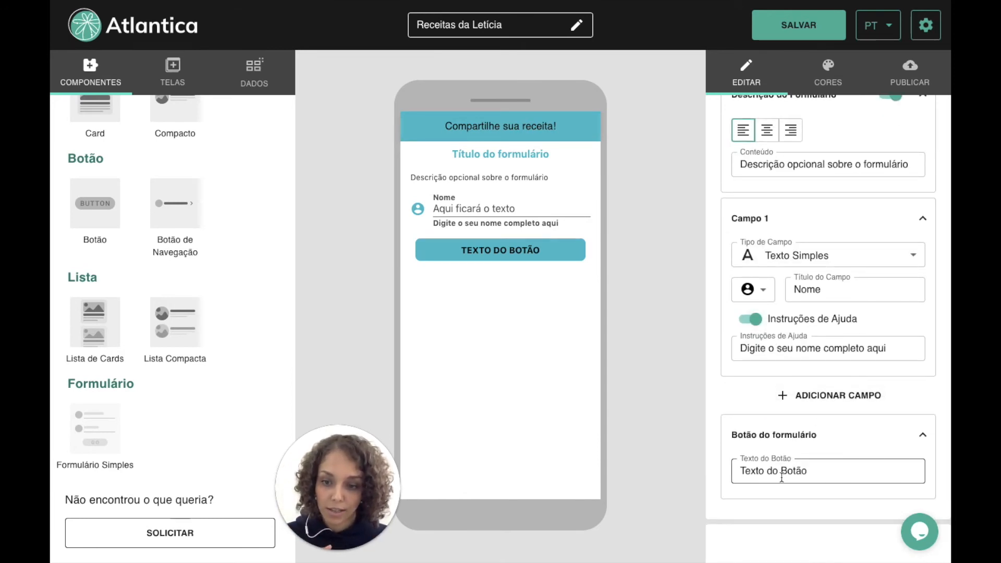
scroll(252, 223, up, 5)
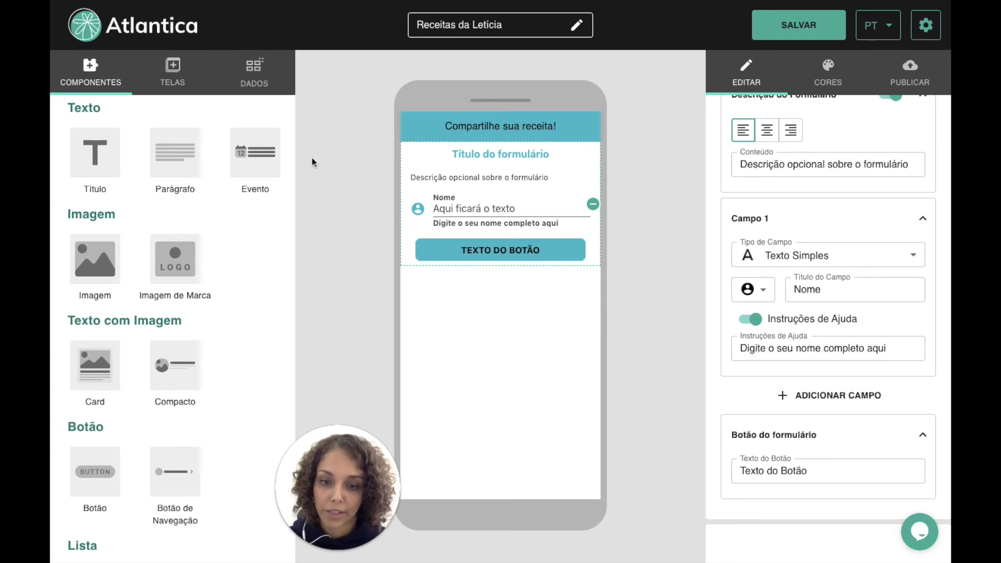
click(256, 81)
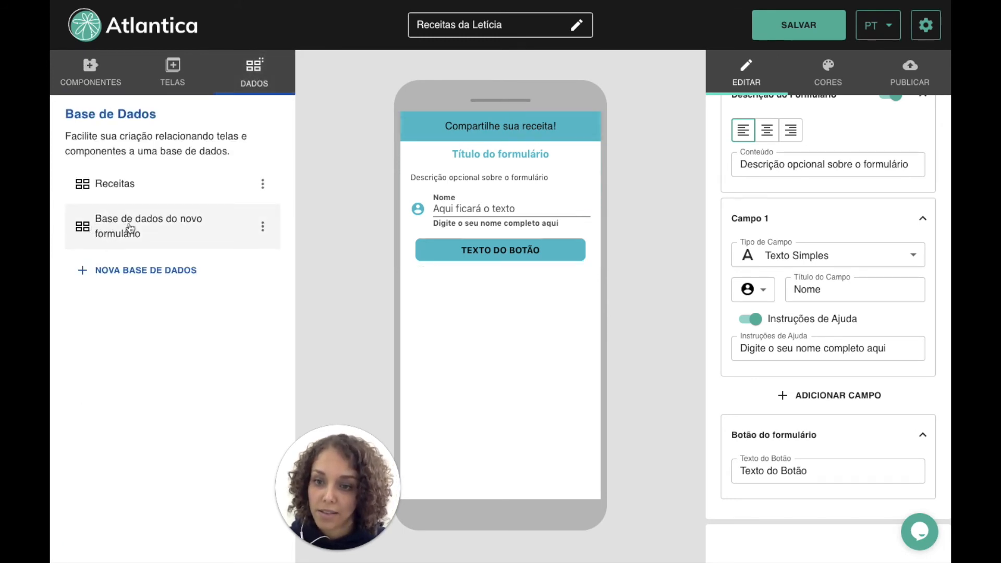
scroll(772, 309, up, 1)
scroll(772, 308, up, 4)
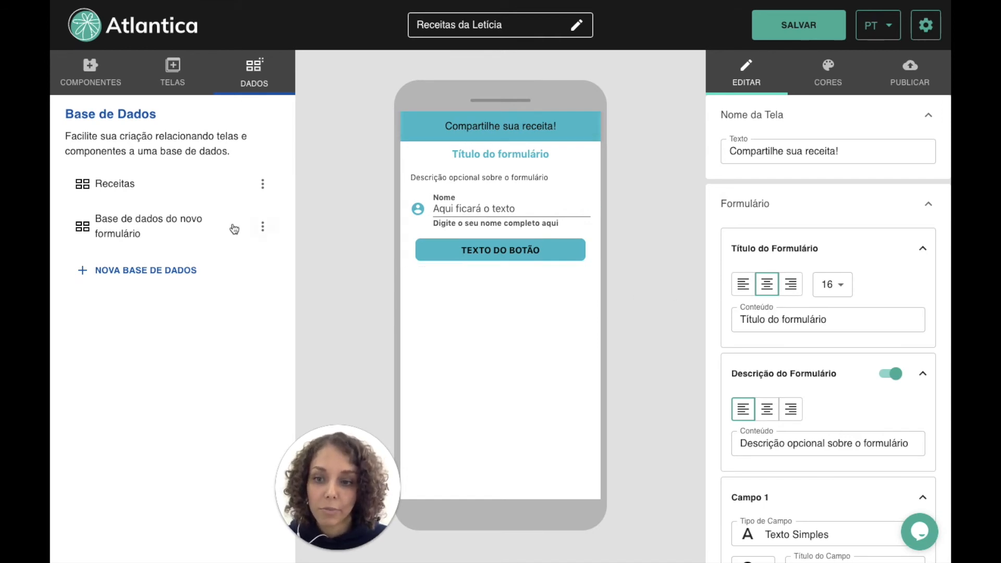
click(174, 230)
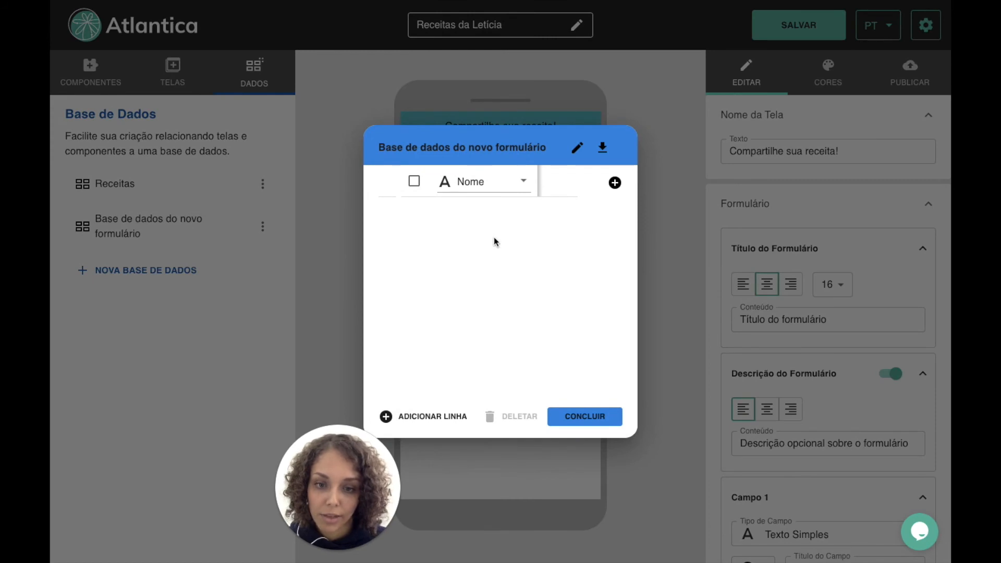
click(577, 148)
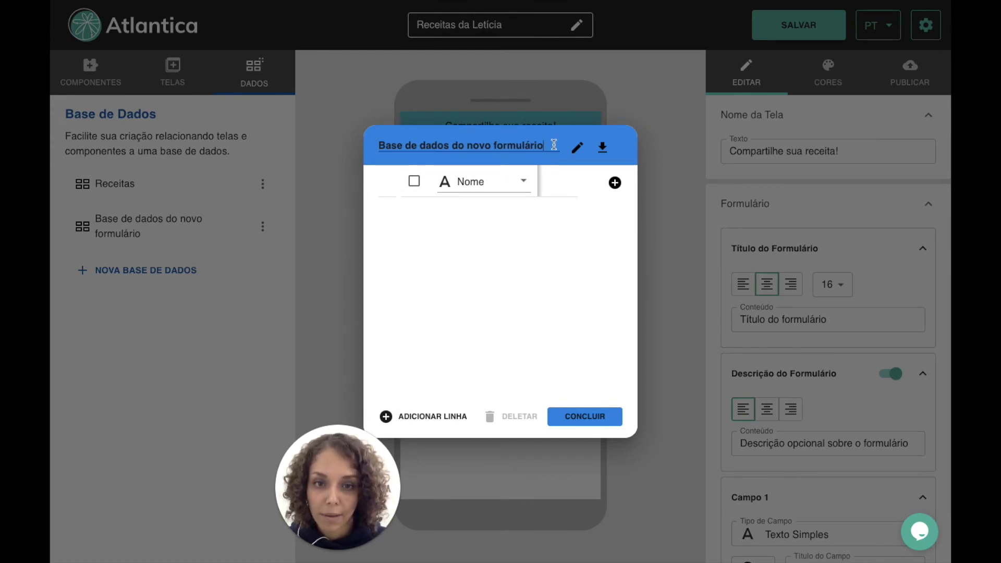
drag(551, 144, 385, 143)
text(Receitas Recebidas)
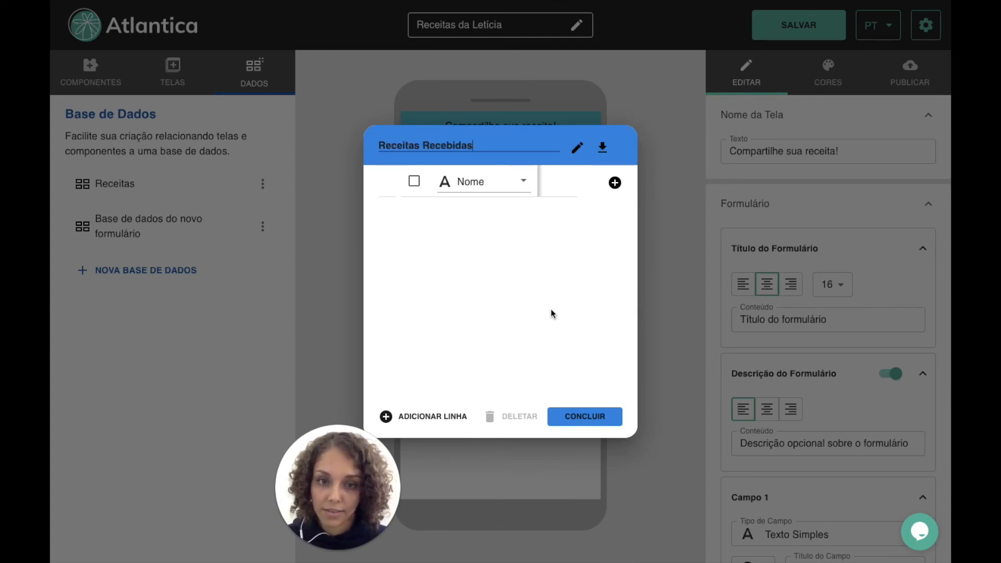
click(598, 425)
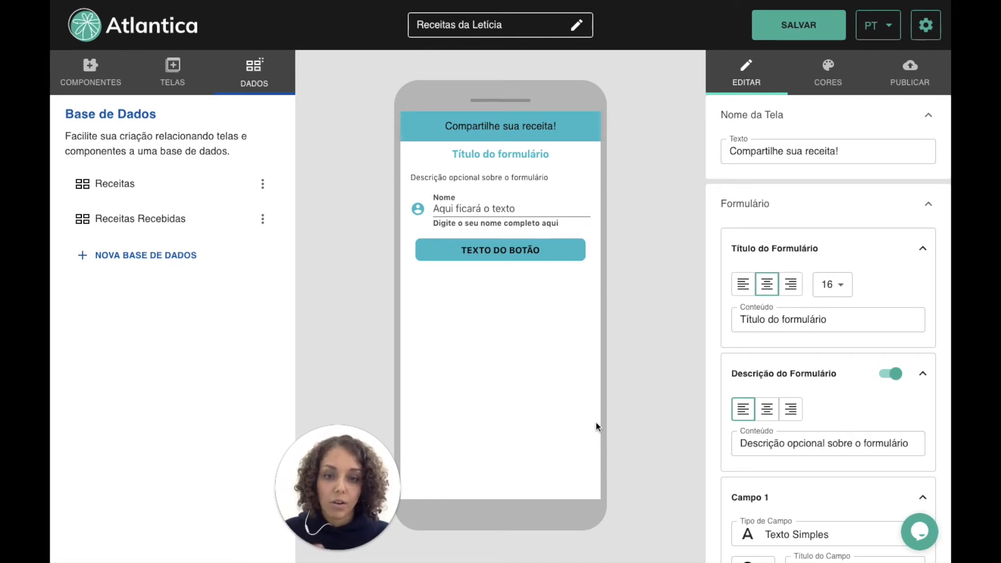
Step: Compare the form's field settings with the columns of the "Receitas Recebidas" database, and close the database
scroll(856, 379, down, 4)
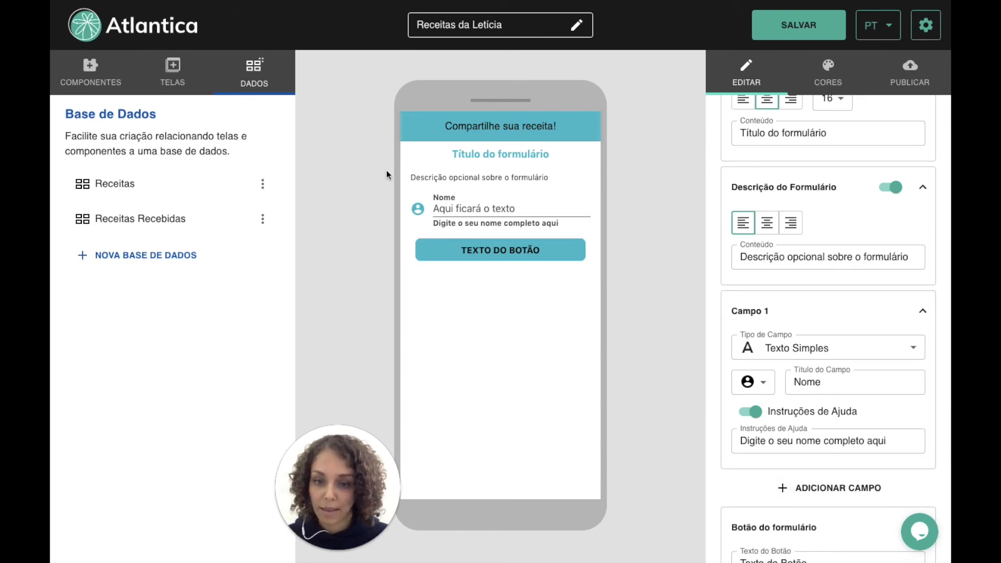
click(173, 226)
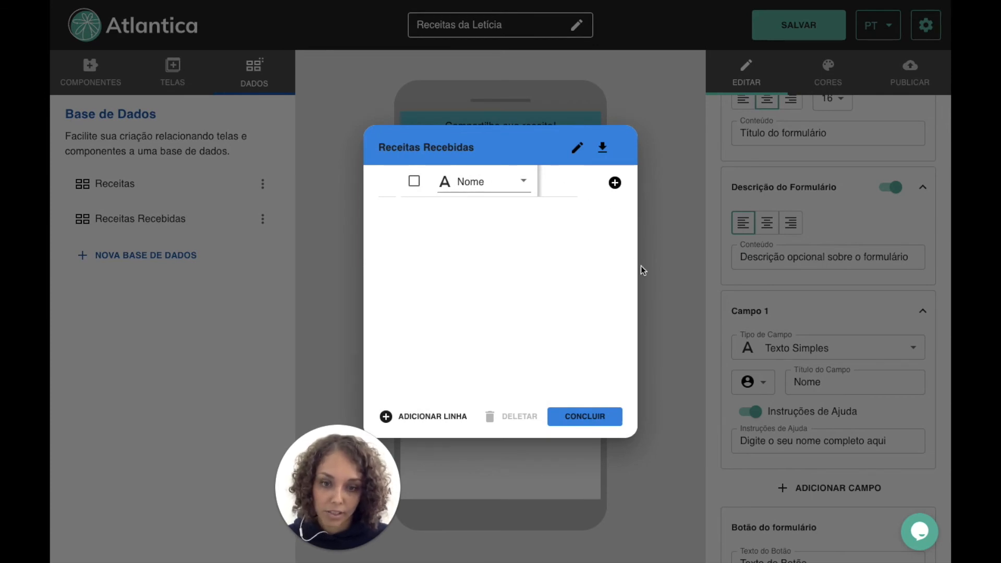
click(645, 233)
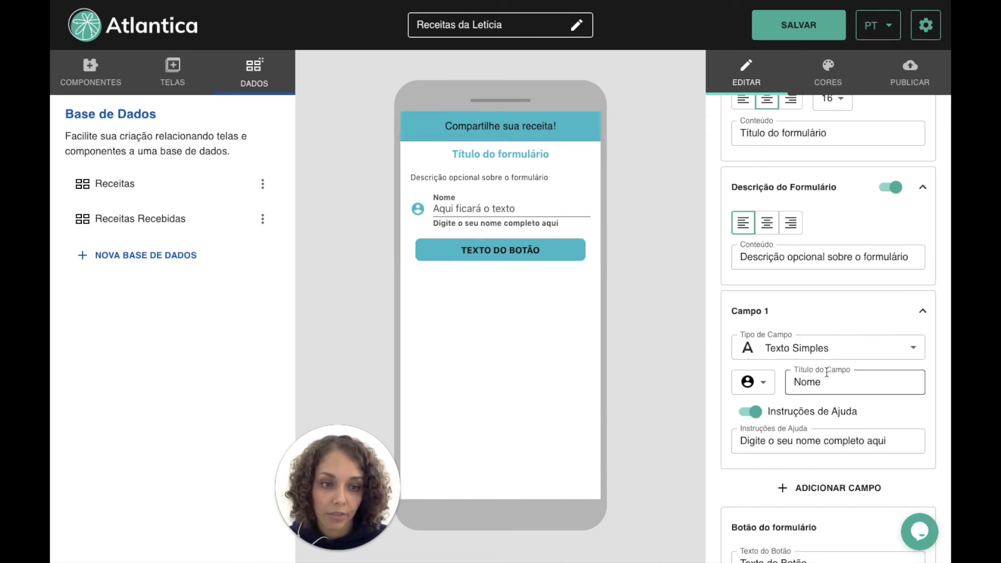
Step: Title the form's first field "Qual é o seu nome?", turn off its help instructions, and keep its type as Texto Simples
drag(844, 383, 792, 382)
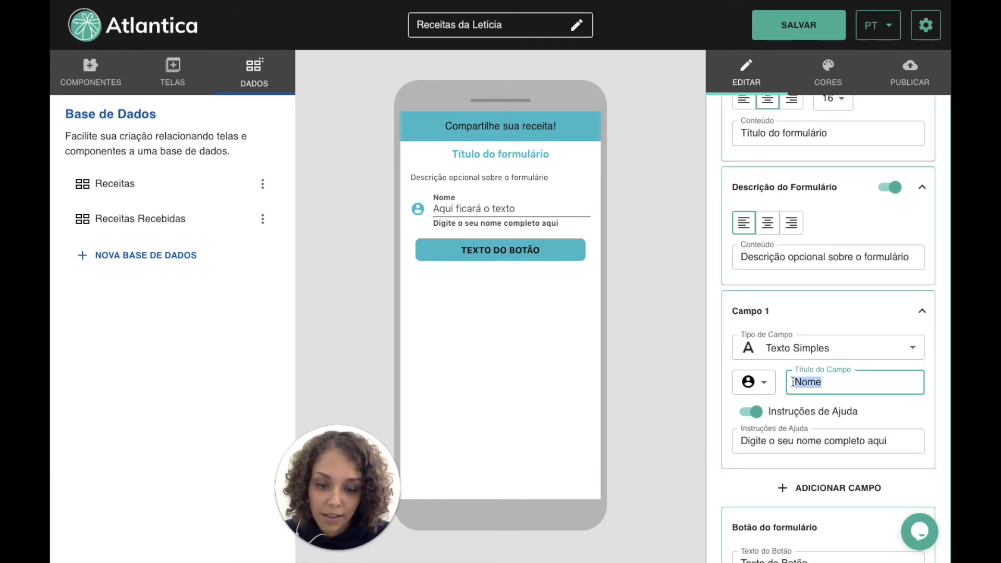
text(Qual é o seu n)
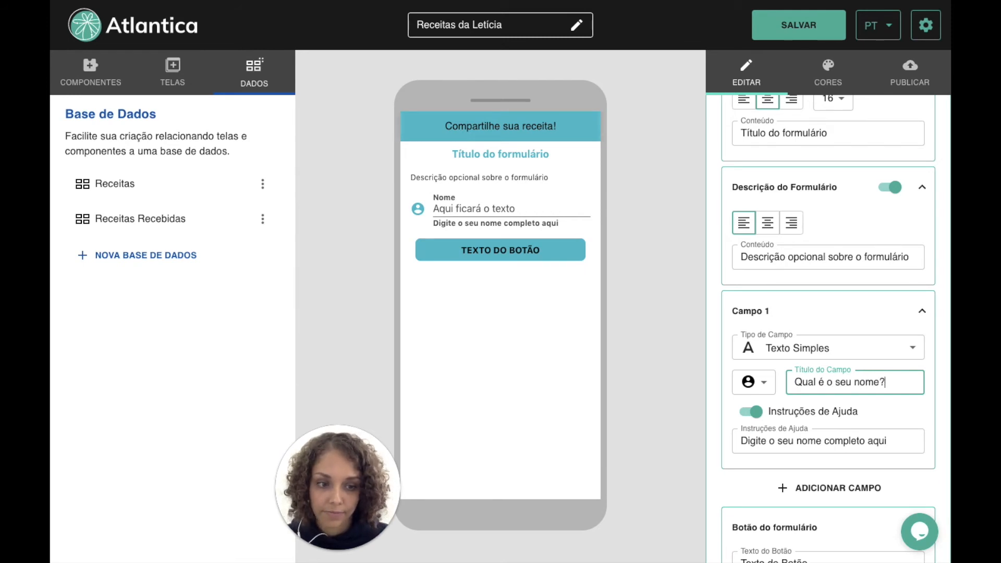
click(751, 412)
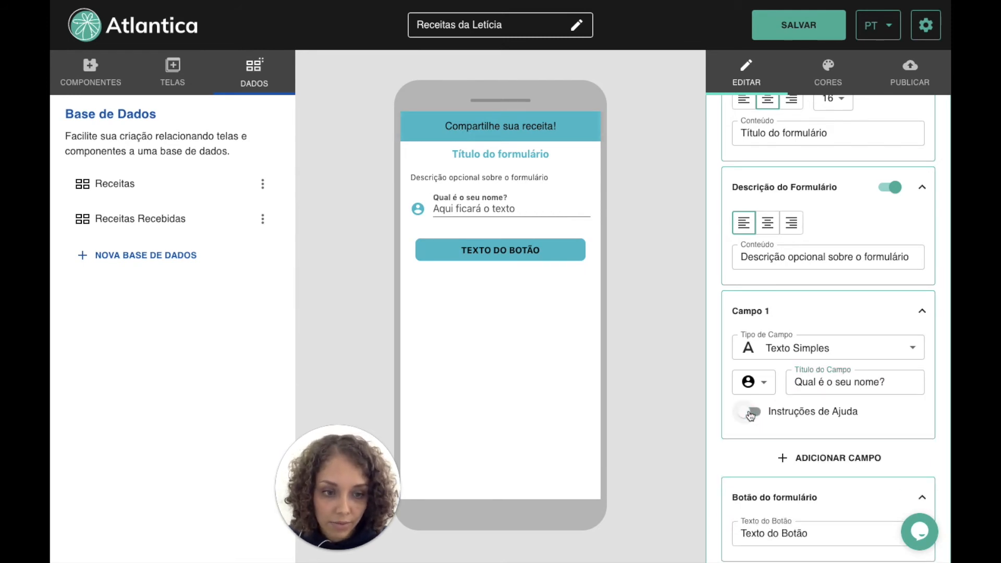
click(799, 350)
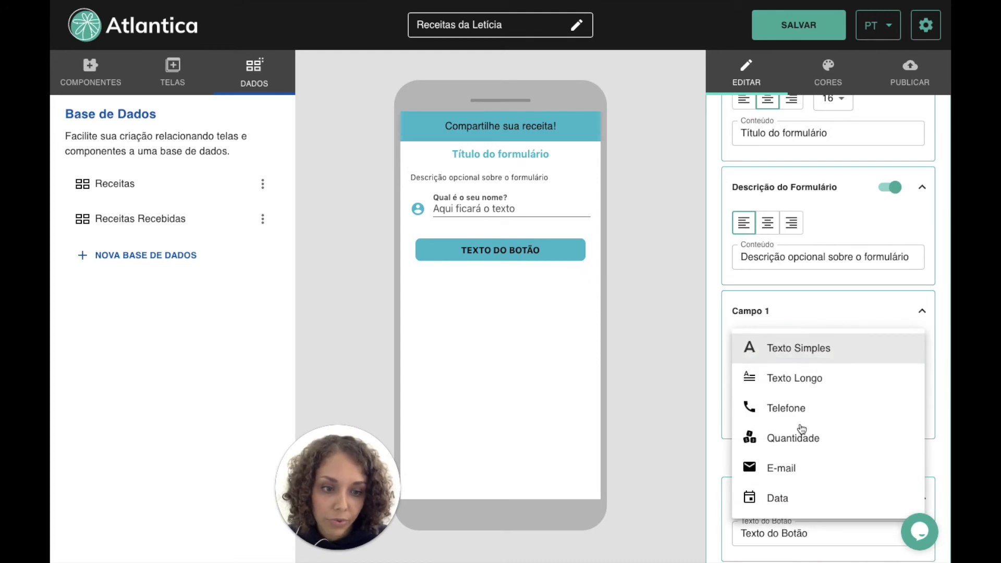
click(791, 351)
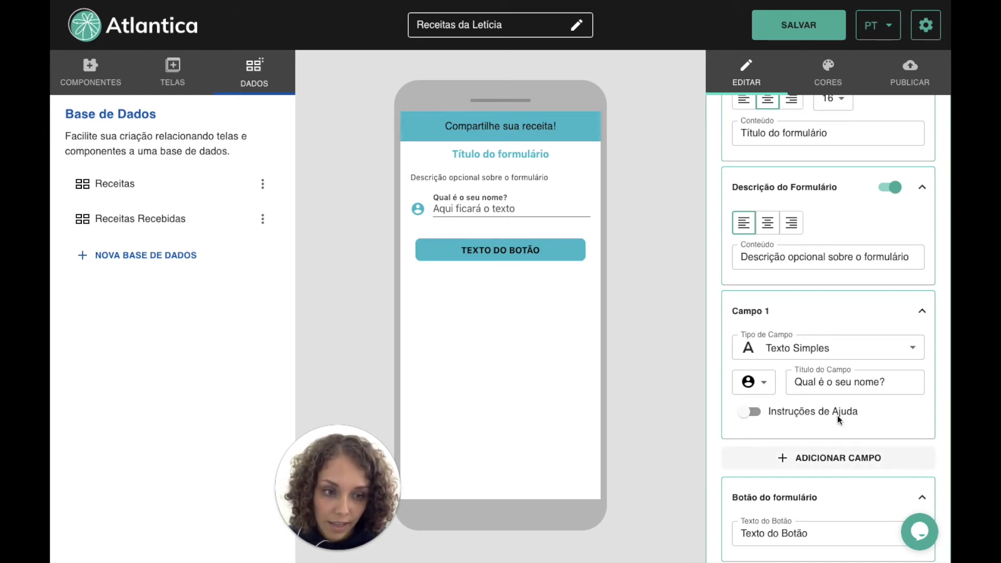
Step: Shorten the first field's title to "Seu nome" and add a second field to the form
drag(892, 385, 792, 374)
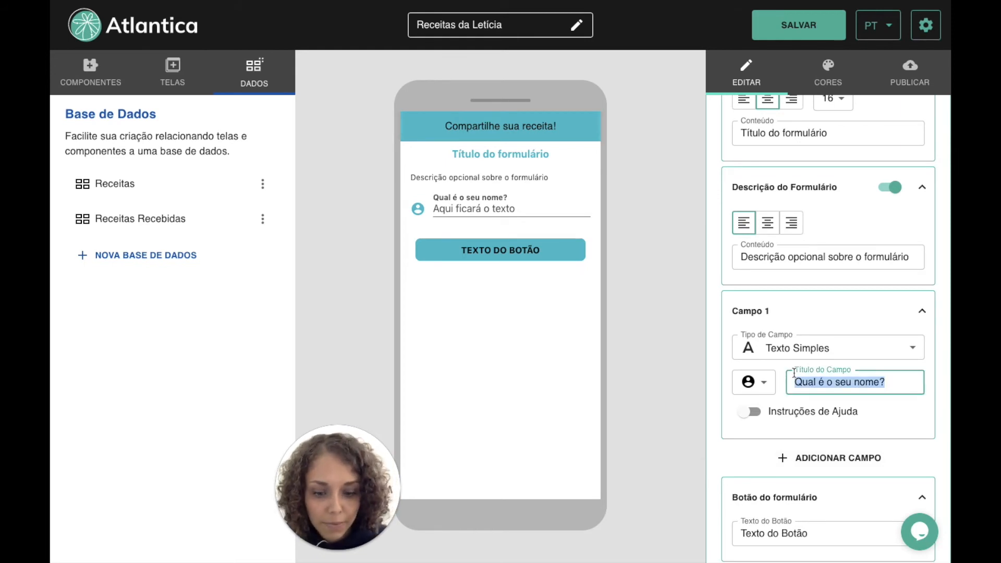
text(Seu nome)
click(684, 389)
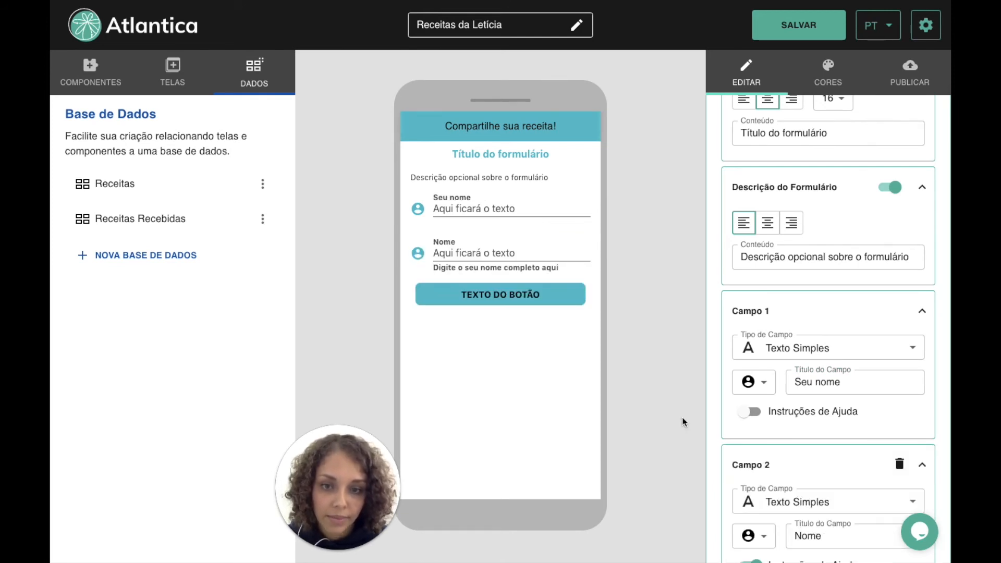
Step: Title the second field "Nome da Receita", give it the heart icon, and turn off its help instructions
scroll(777, 462, down, 3)
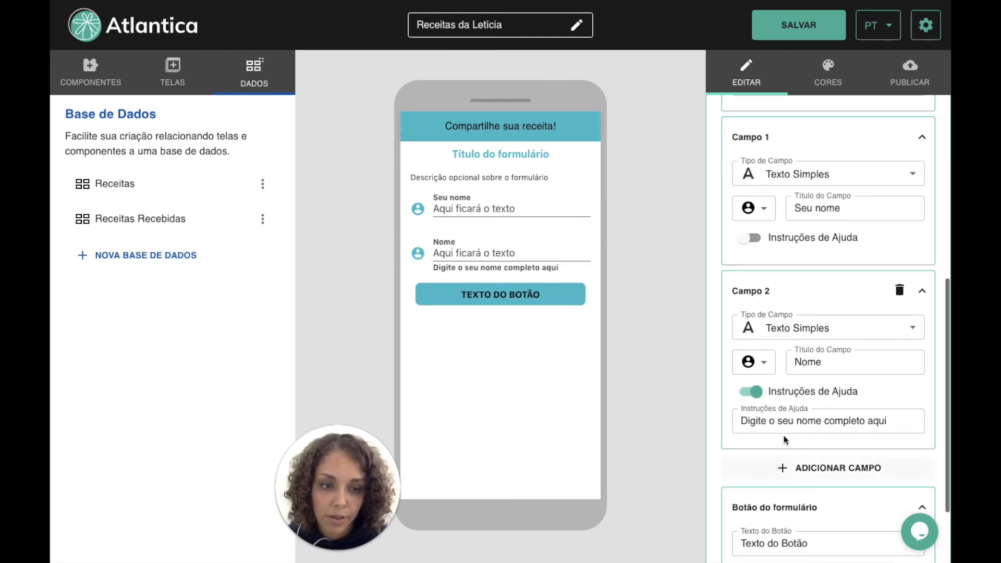
click(848, 363)
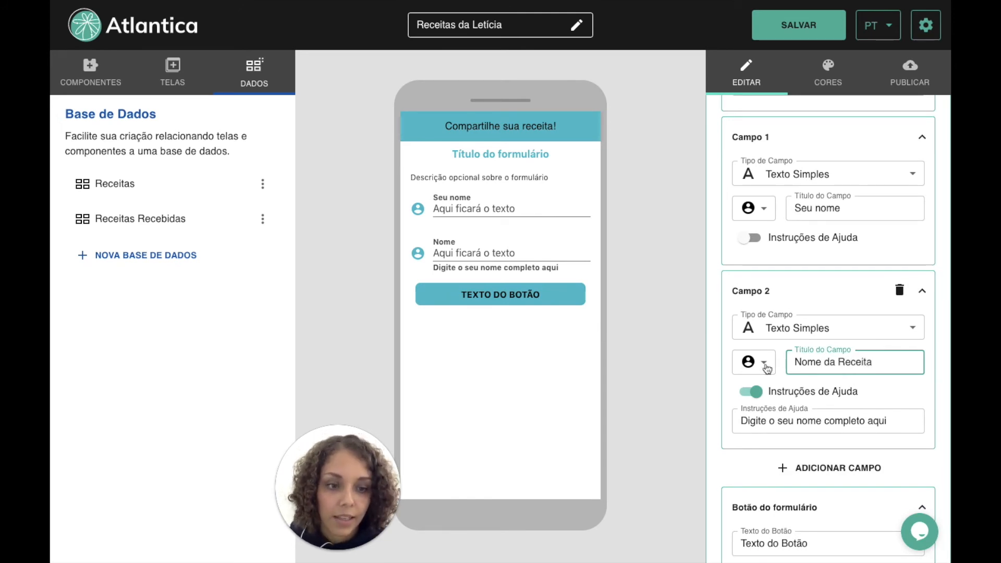
click(765, 365)
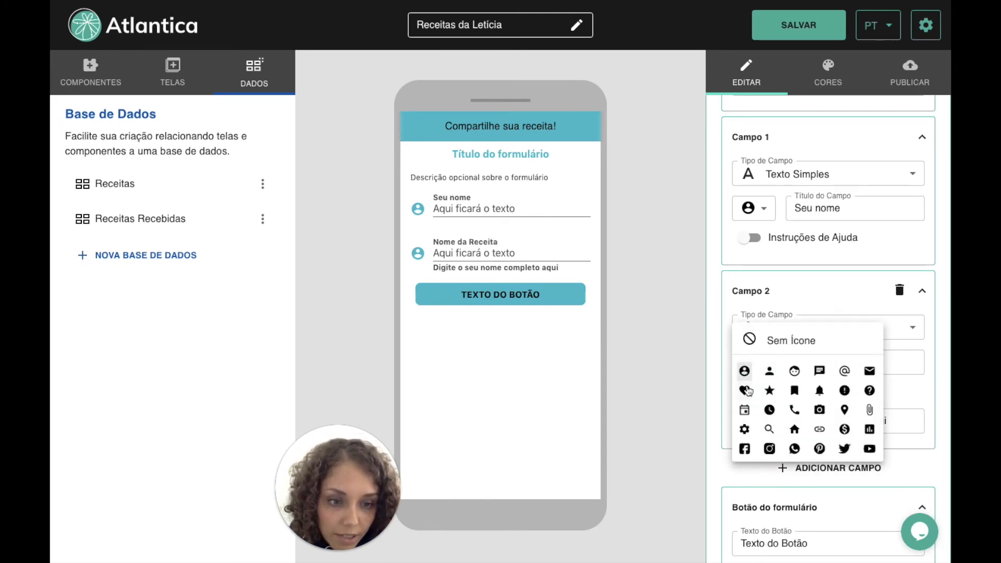
click(744, 390)
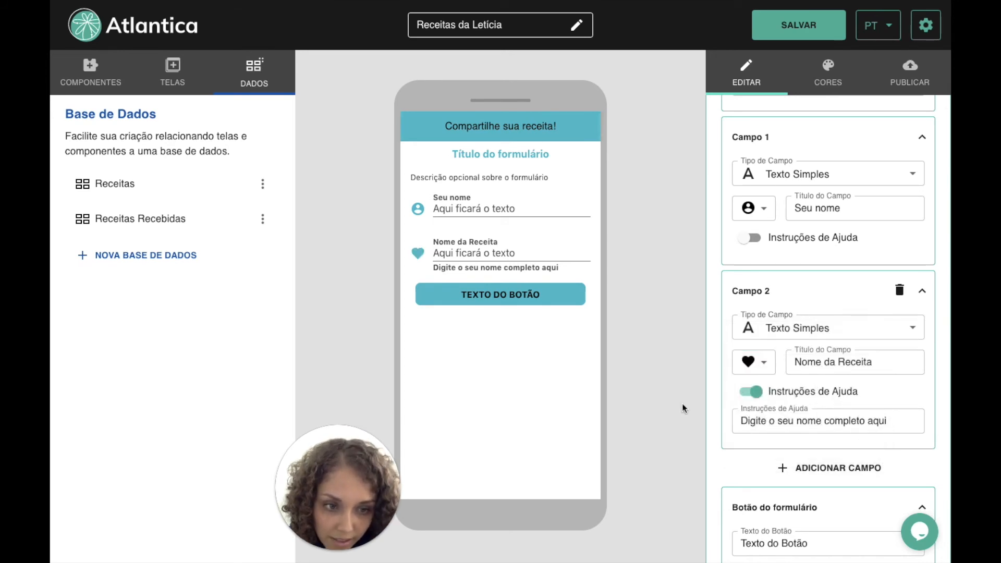
click(751, 392)
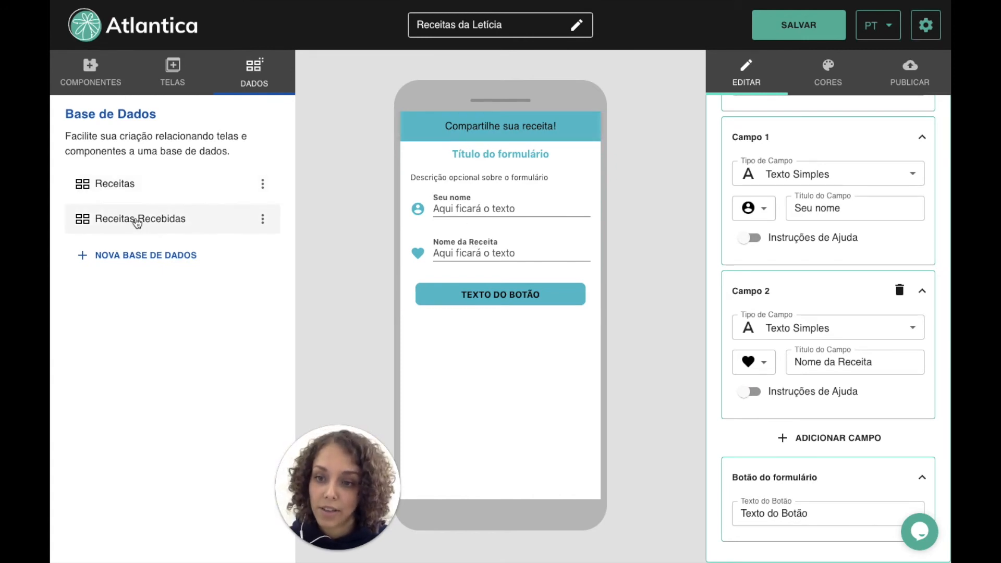
Step: Check the recipe name column's settings in the "Receitas Recebidas" database, keeping them as they are, and close the database
click(138, 221)
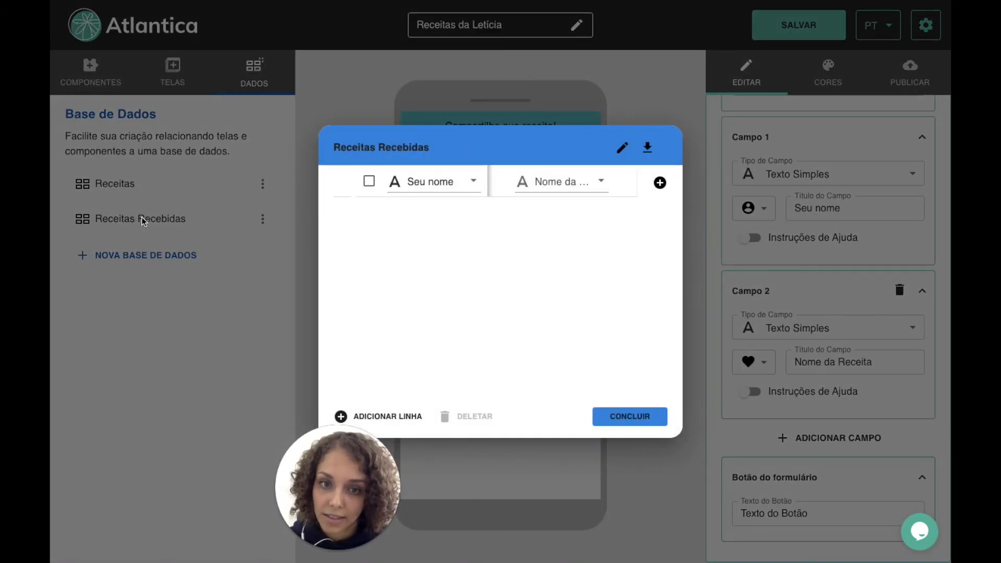
click(588, 181)
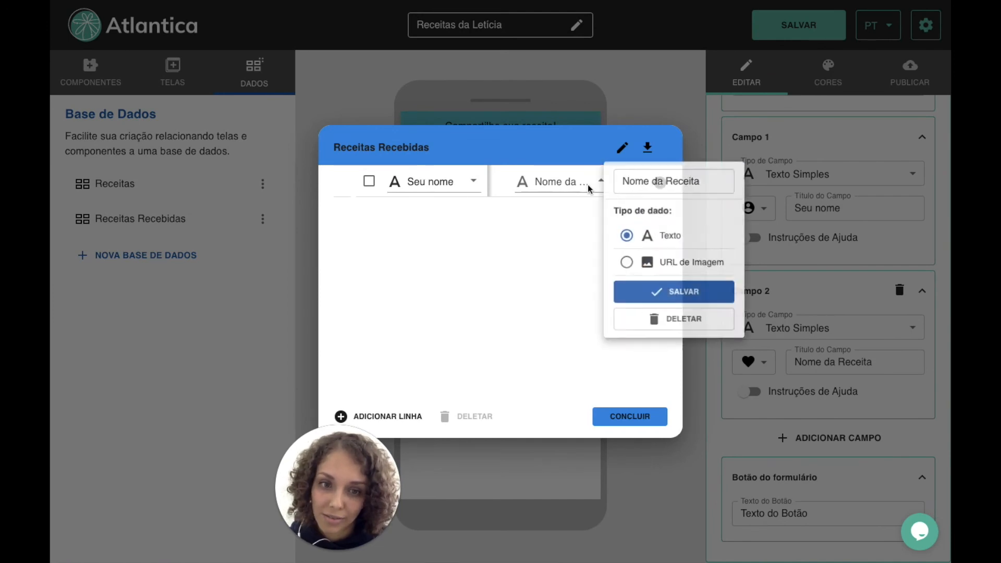
click(656, 292)
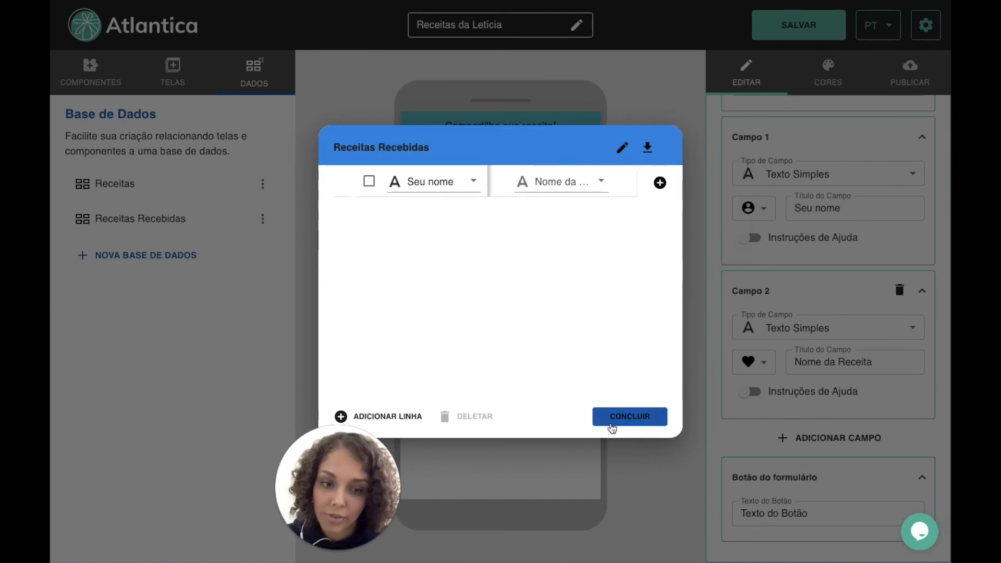
click(616, 423)
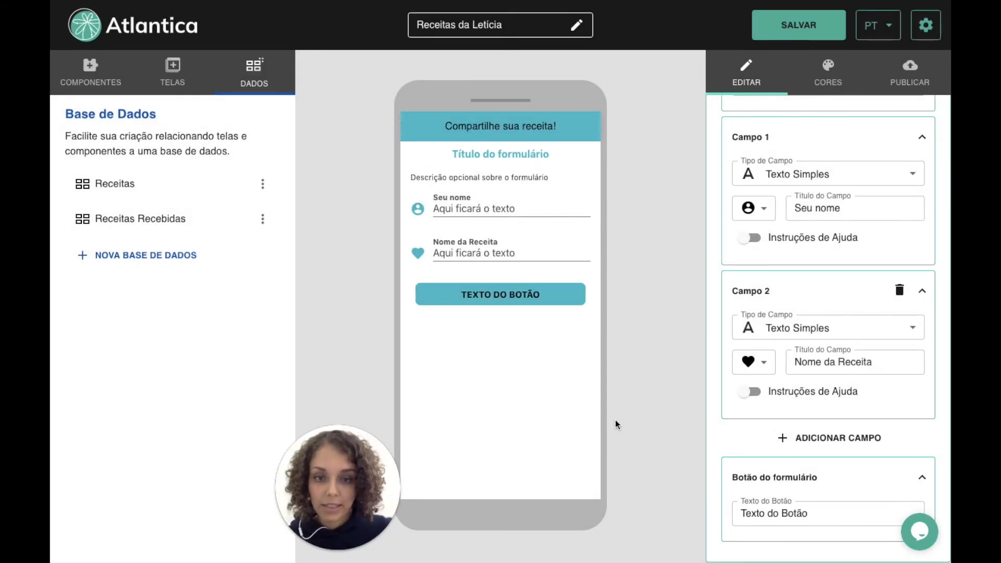
Step: Add a third form field of type Texto Longo titled "Ingredientes"
scroll(834, 386, down, 1)
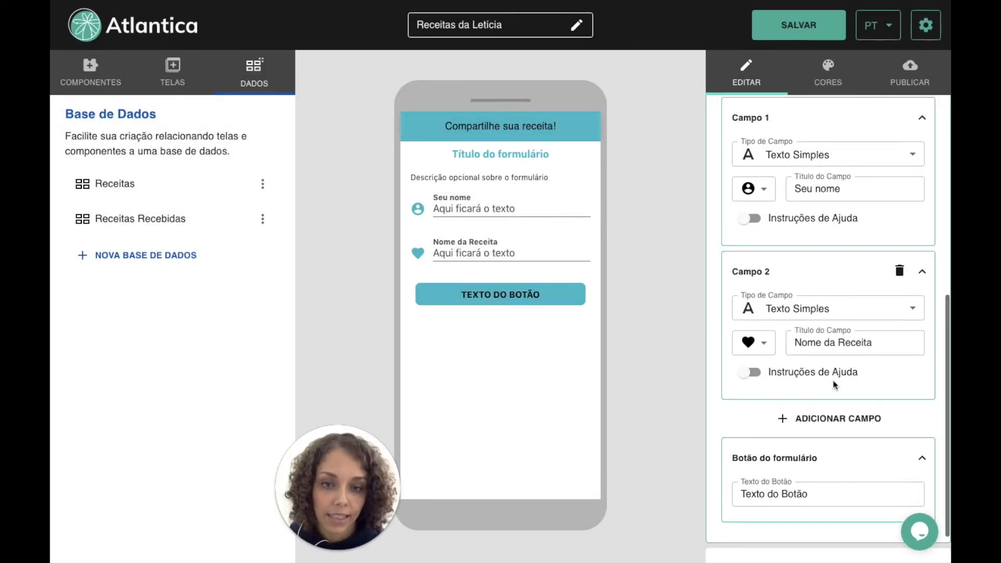
click(826, 412)
scroll(810, 426, down, 2)
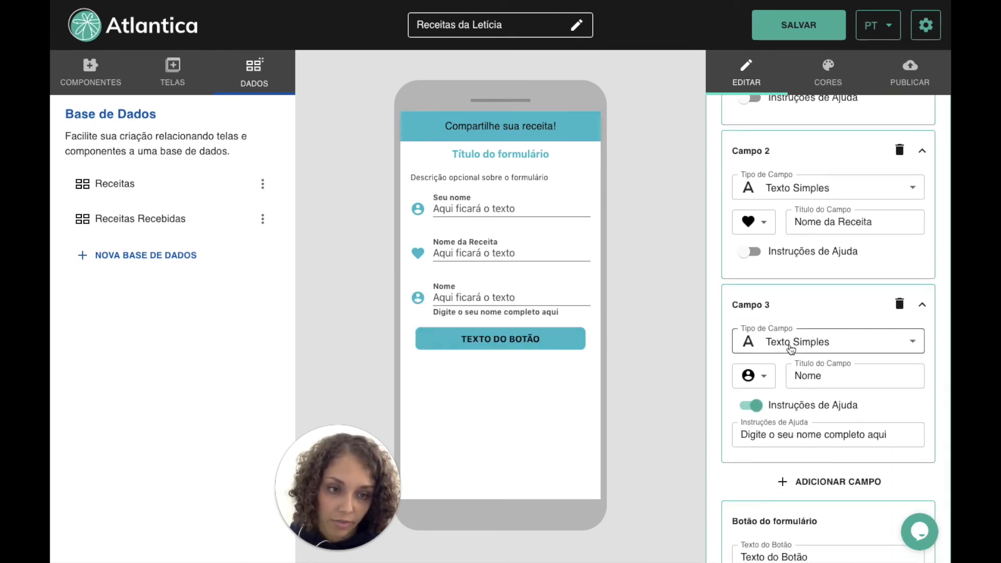
click(789, 349)
click(795, 372)
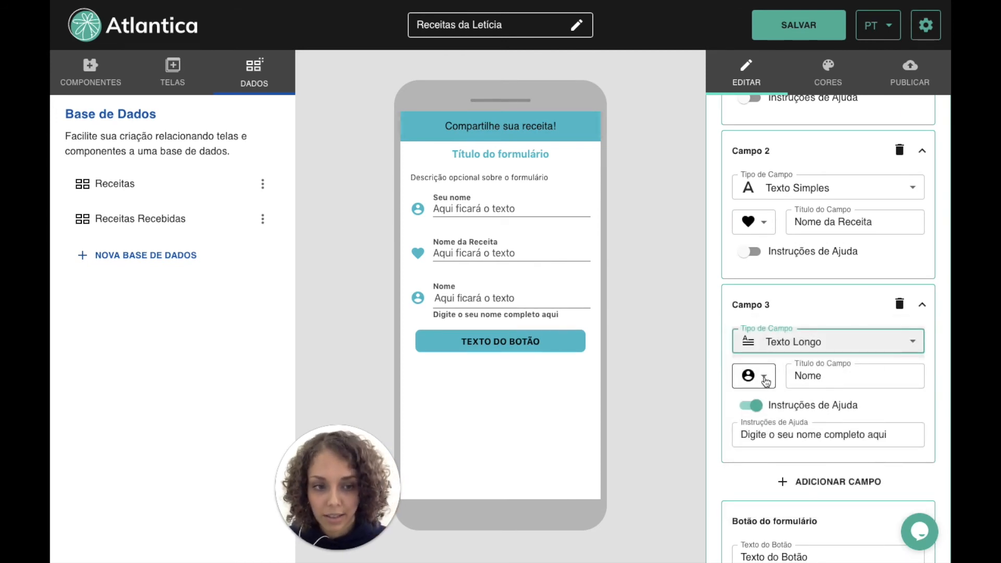
drag(823, 376, 794, 375)
key(BackSpace)
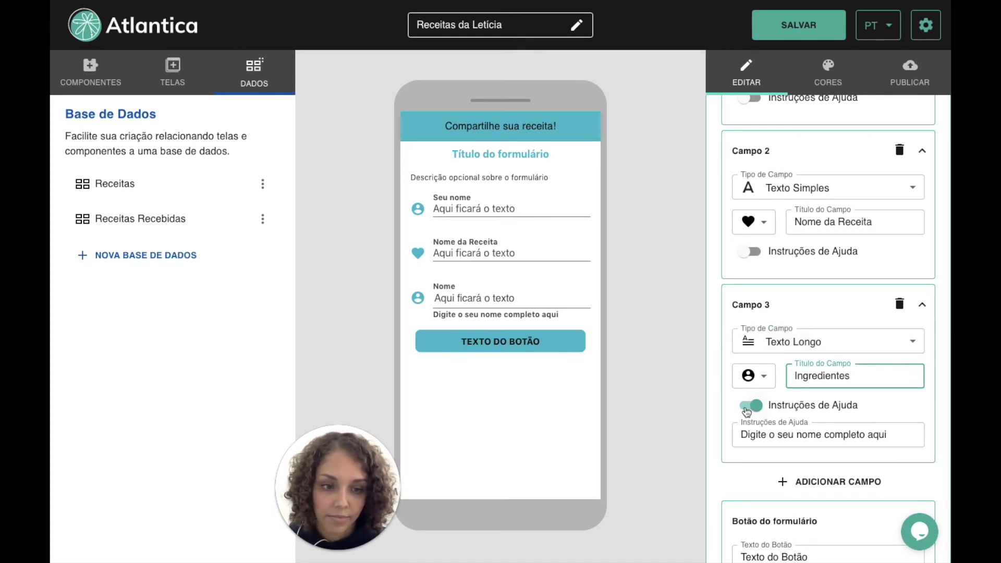
Step: Turn off the "Ingredientes" field's help instructions and set it to have no icon
click(751, 404)
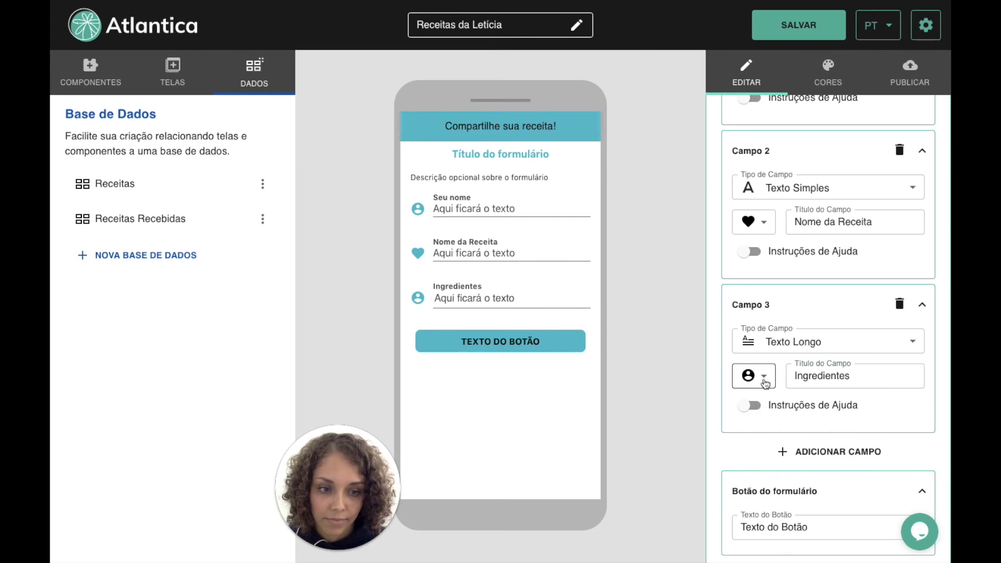
click(765, 384)
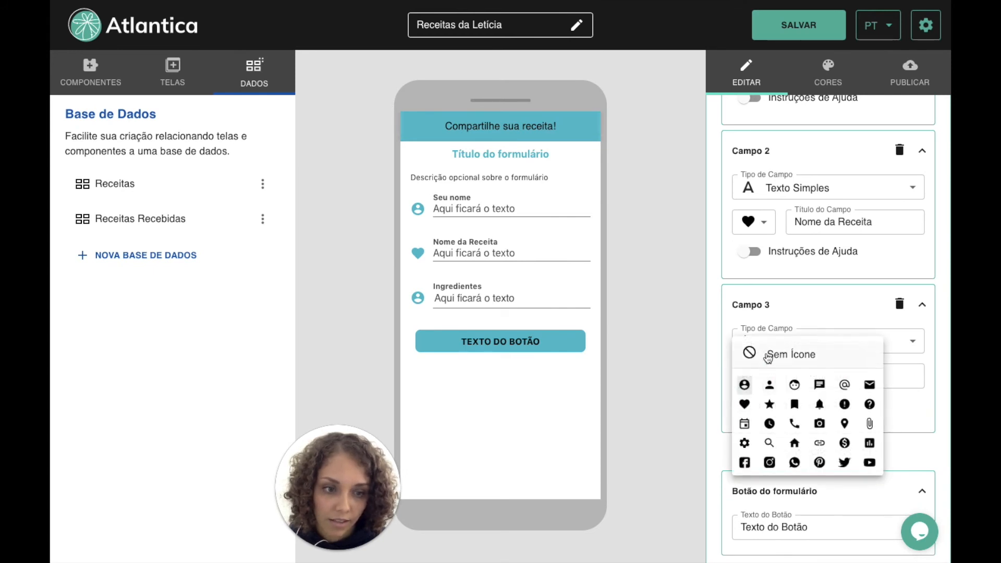
click(764, 352)
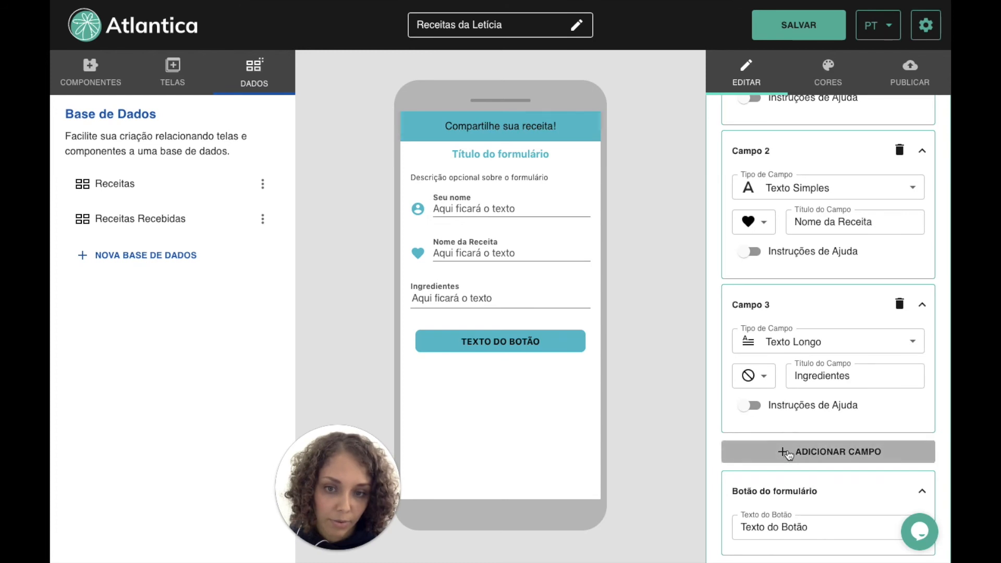
Step: Add a fourth form field of type Texto Longo below the "Ingredientes" field
click(792, 450)
scroll(792, 440, down, 3)
click(812, 342)
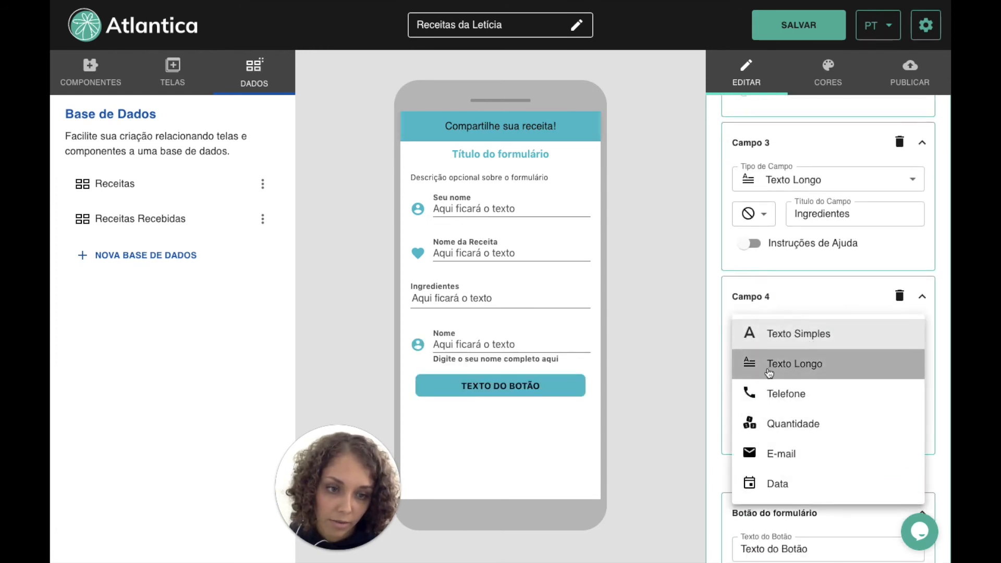
click(772, 363)
Step: Set the fourth field to have no icon, title it "Instruções de Preparo", and turn off its help instructions
click(763, 371)
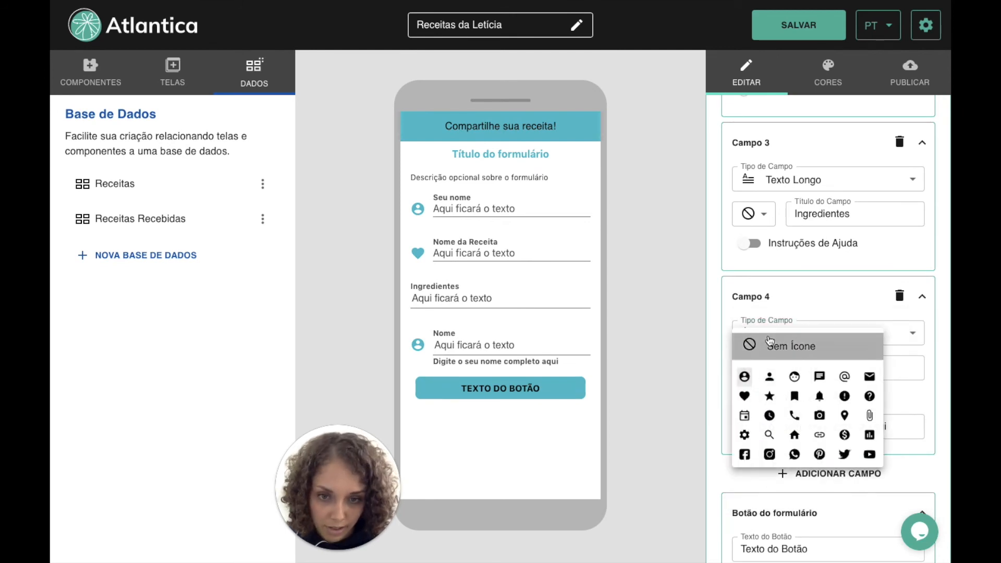
click(770, 342)
drag(849, 370, 796, 371)
text(Instruções de Prepa)
click(680, 416)
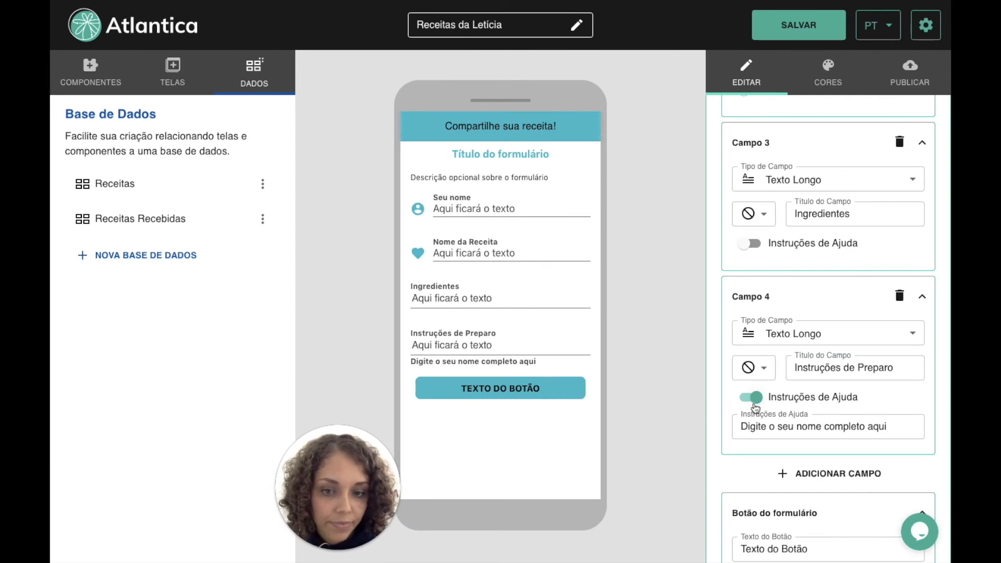
click(751, 399)
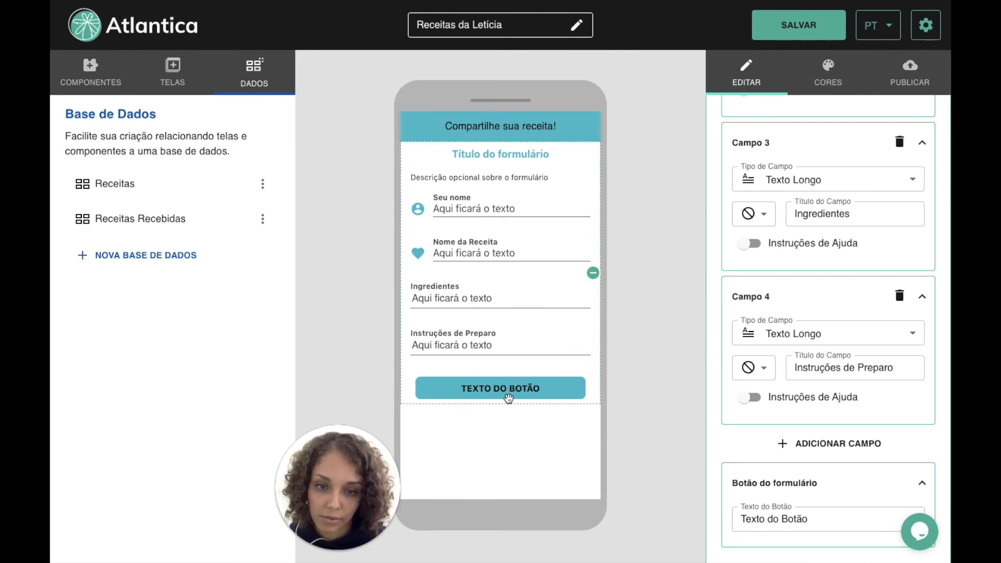
Step: Set the form button's text to "Enviar!"
scroll(798, 458, down, 1)
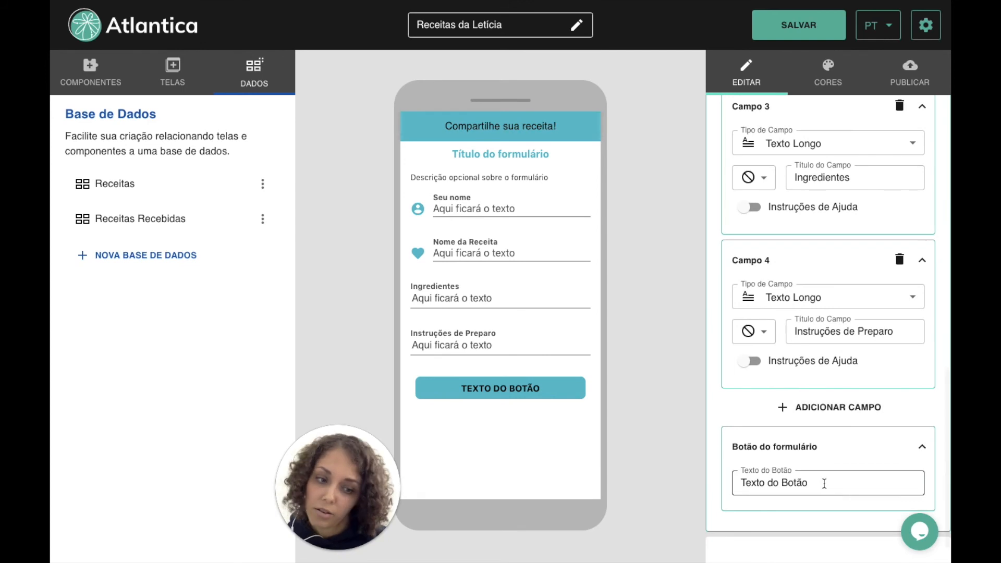
triple_click(739, 482)
text(En)
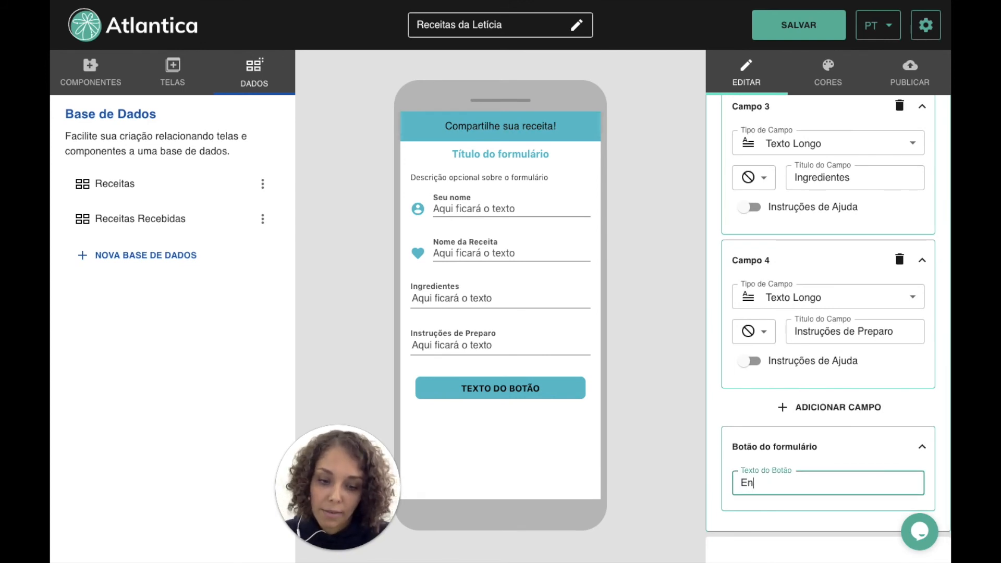
text(viar!)
click(658, 455)
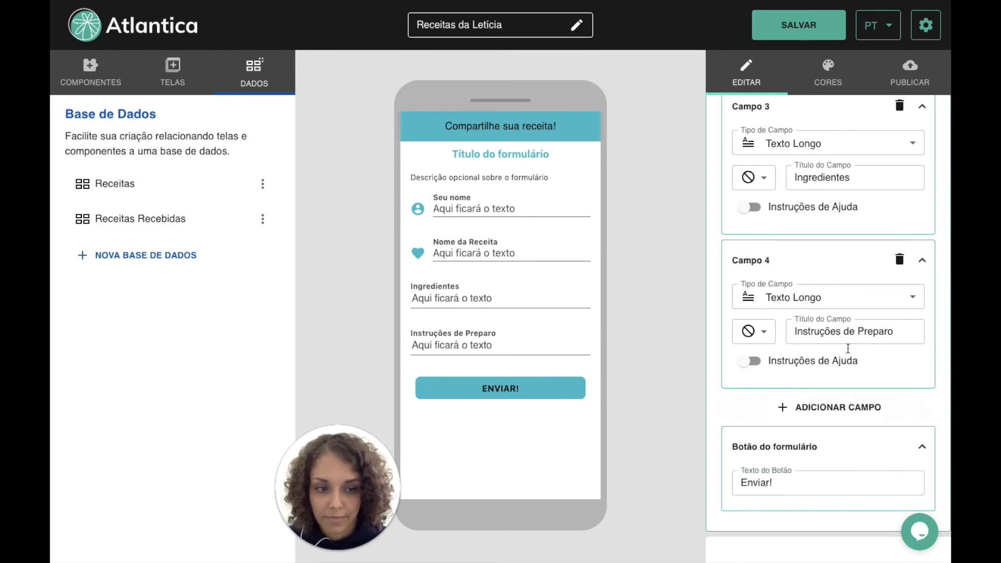
Step: Set the form's title to "Compartilhe sua receita comigo!"
scroll(893, 320, up, 10)
scroll(894, 319, up, 3)
click(863, 301)
drag(847, 298, 740, 296)
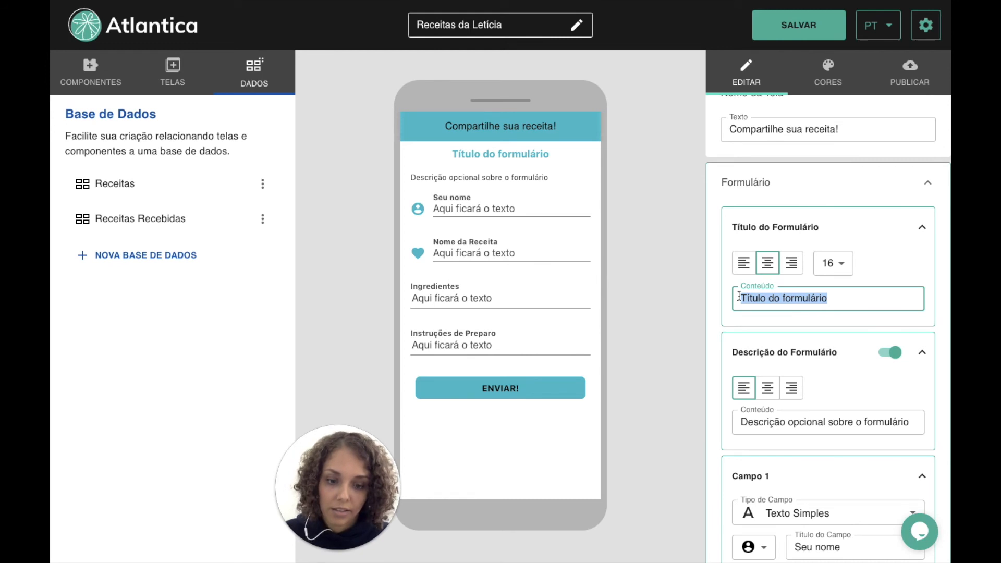
text(Compart)
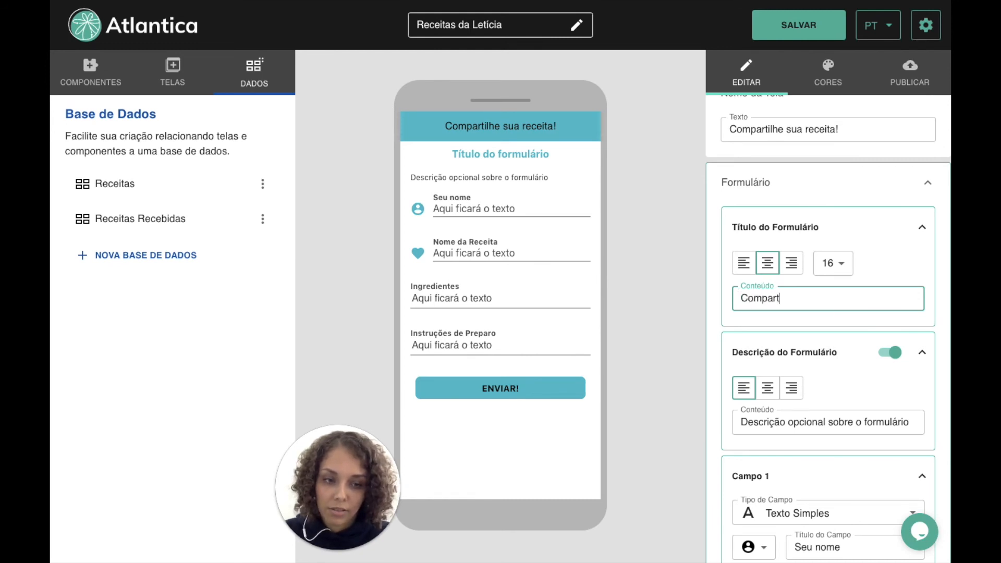
text(ilhe sua )
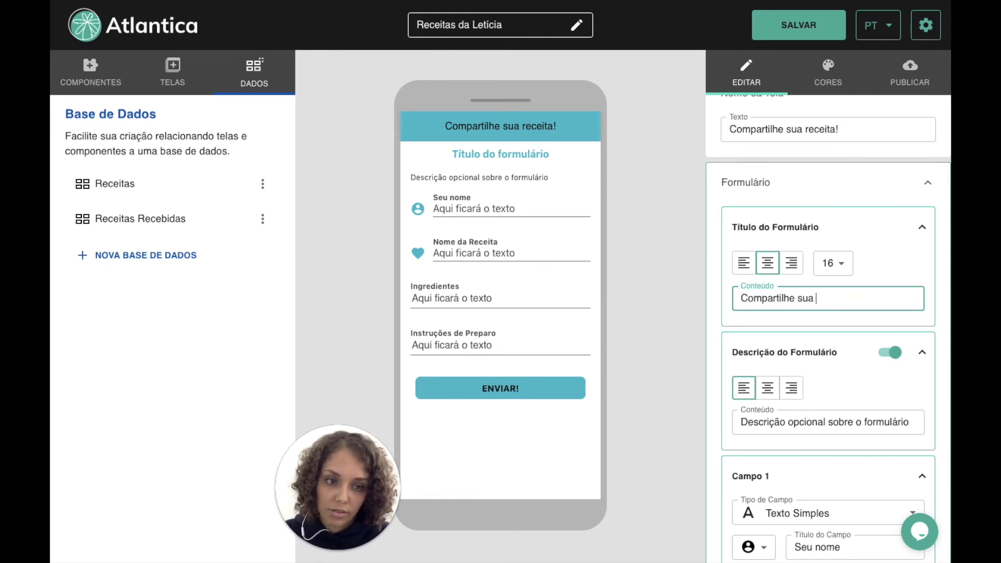
text(Receita comigo!)
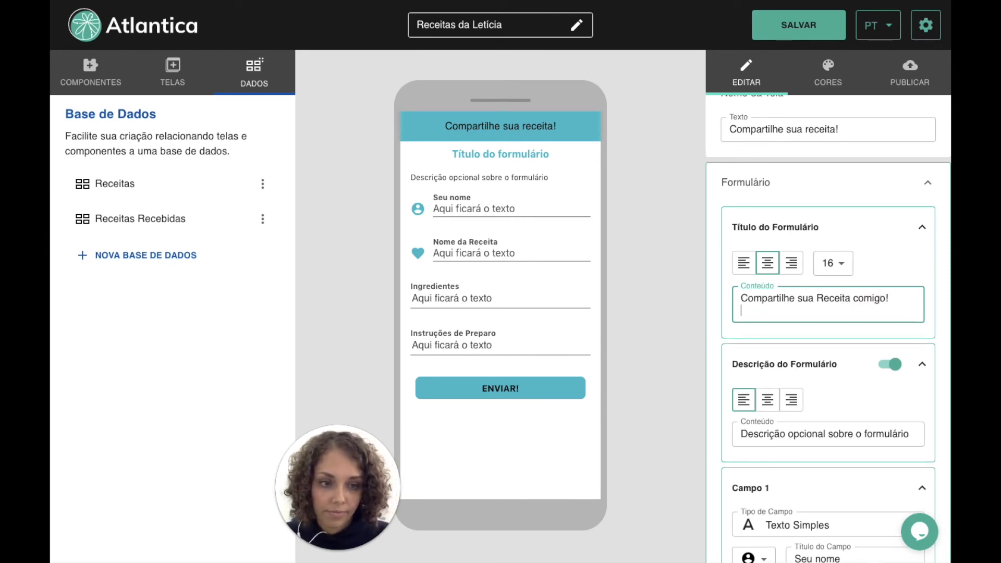
click(828, 301)
key(BackSpace)
text(r)
click(662, 314)
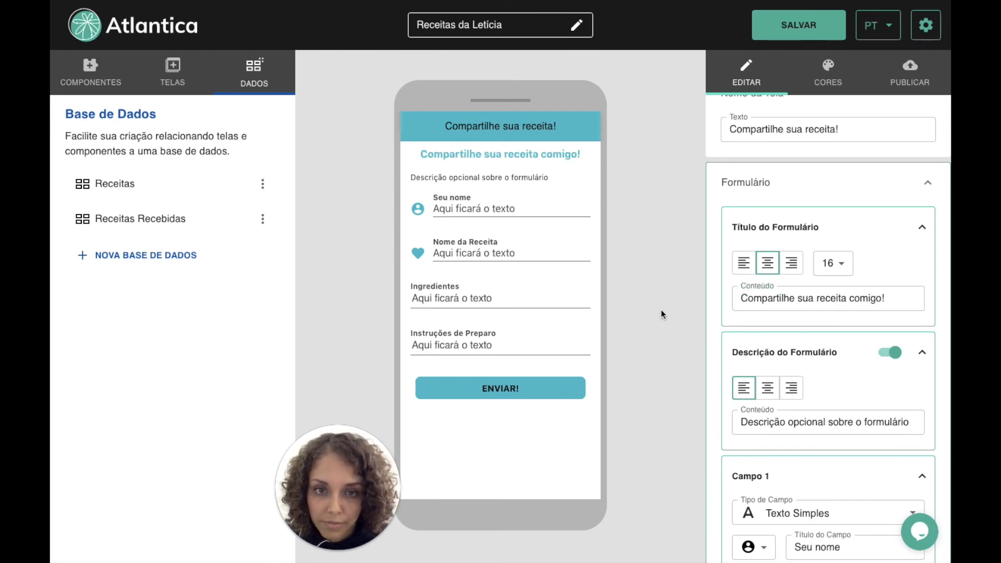
Step: Centre the form description and enter "Estou adorando cozinhar de casa! Se você tiver alguma receita para me recomendar, manda aqui nesse formulário e eu vou tentar fazê-la!"
click(874, 425)
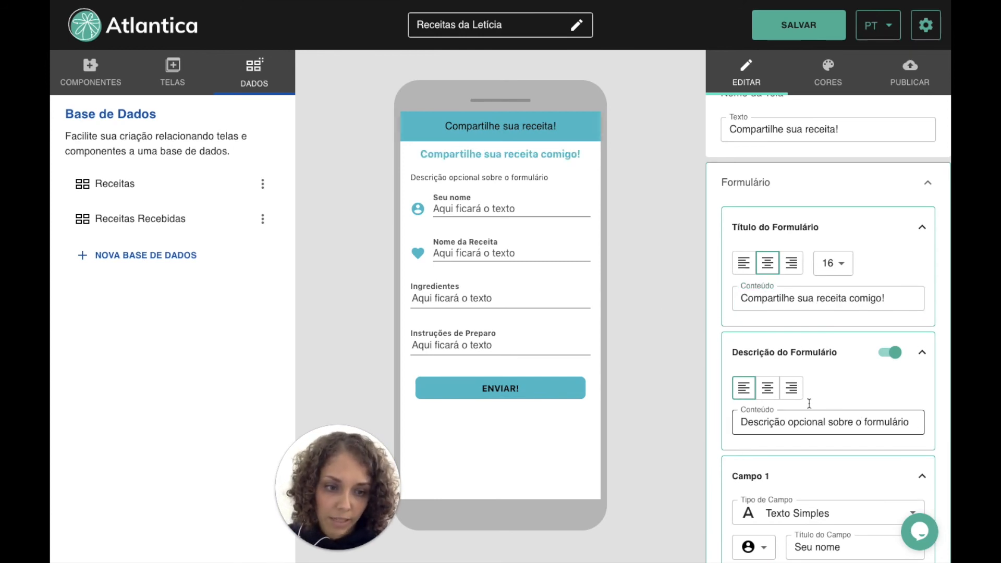
click(766, 389)
drag(913, 422, 729, 427)
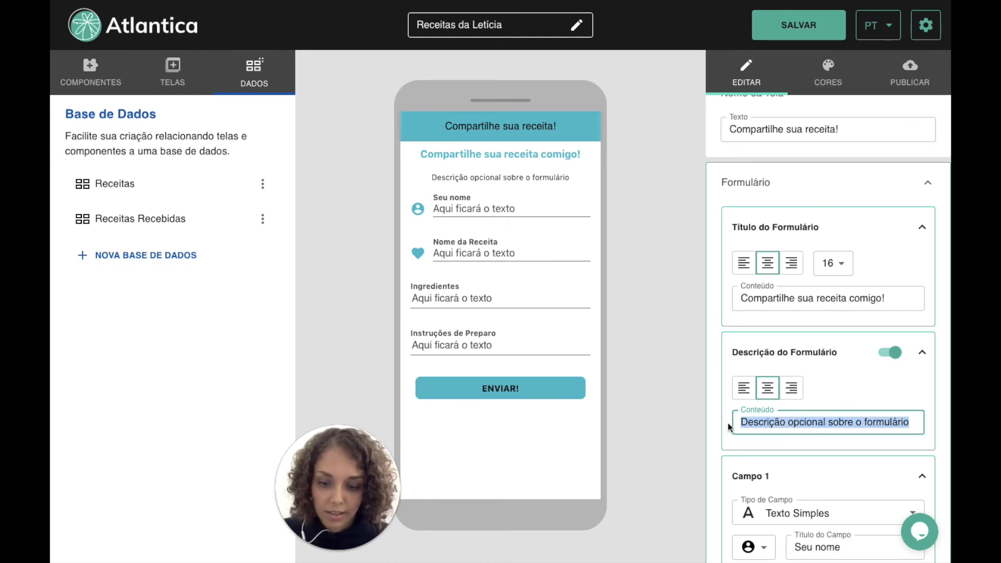
text(Estou a)
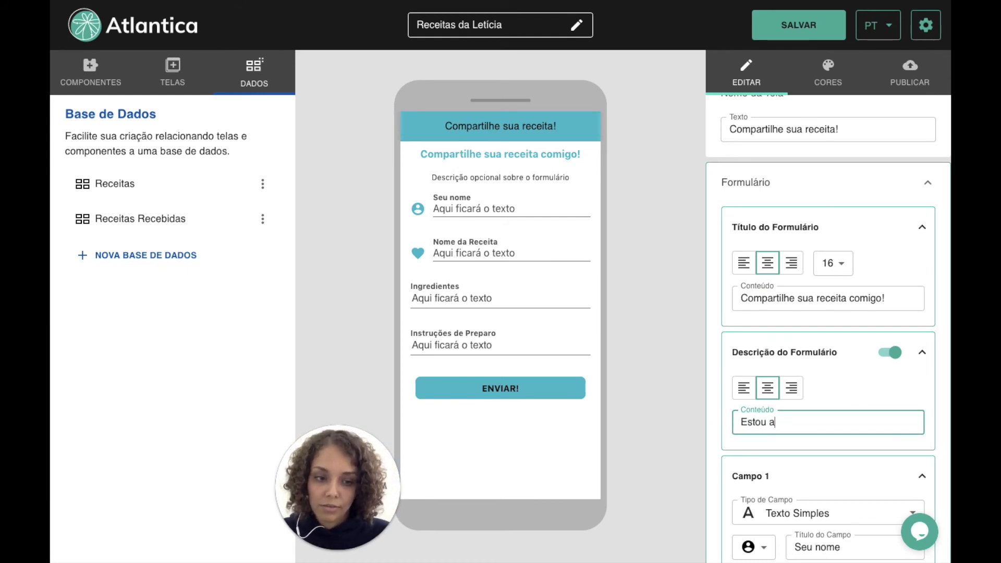
text(dorando cozin)
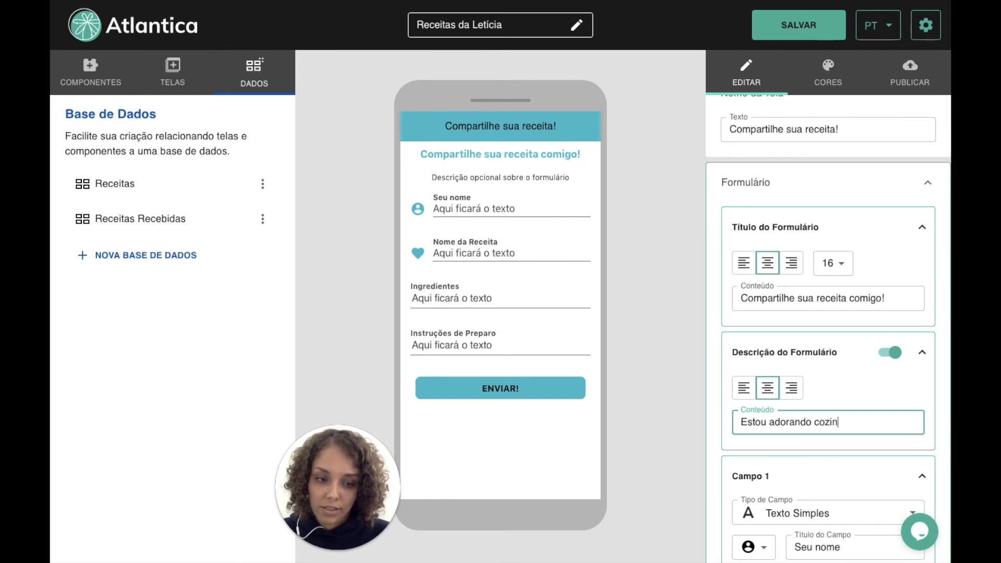
text(har de casa)
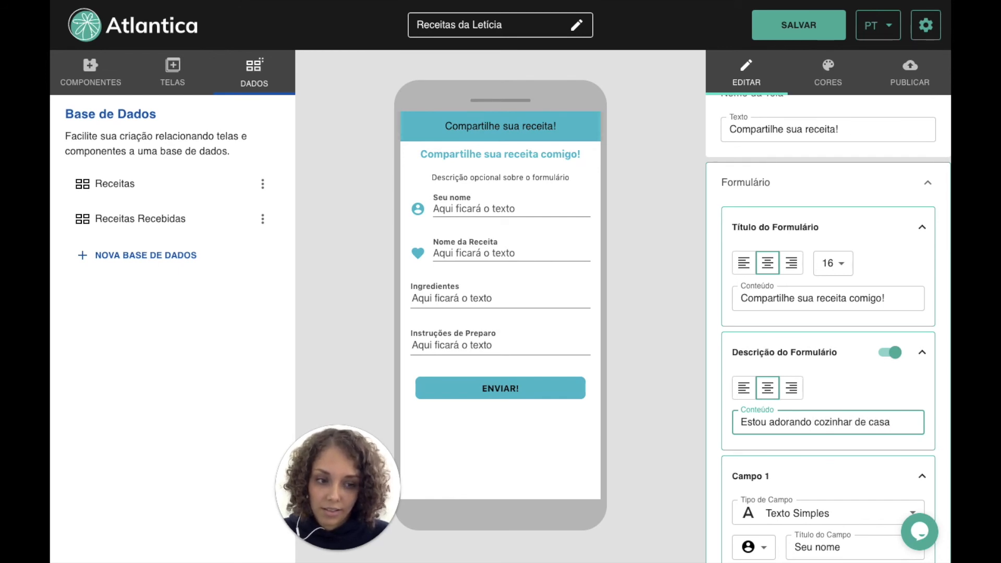
text(! Se voc)
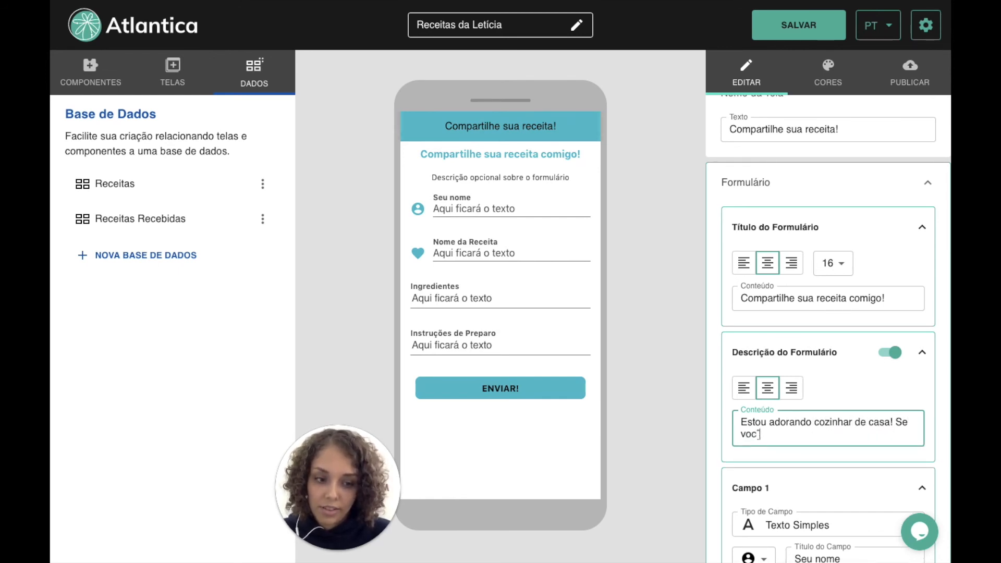
text(ê tiver alguma )
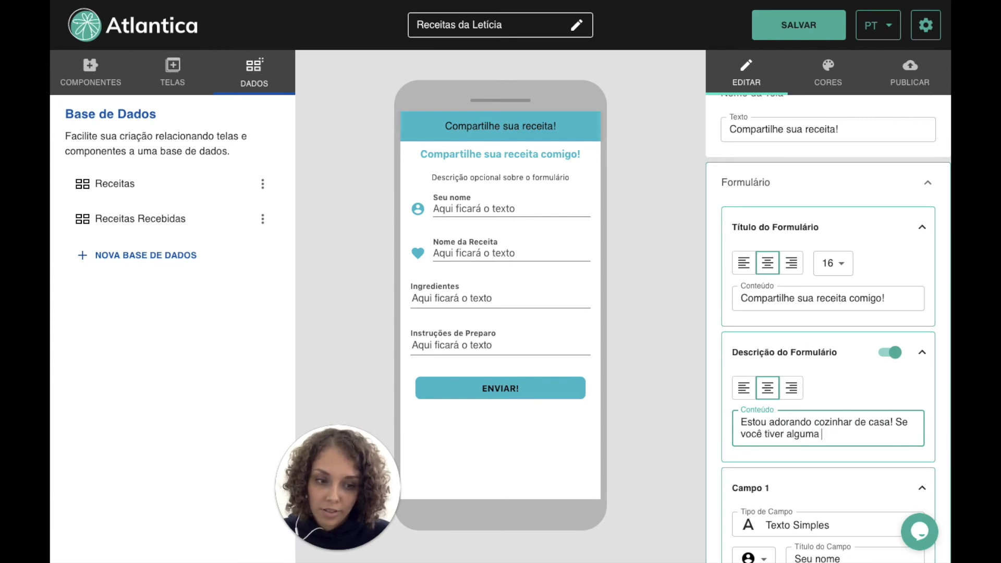
text(receita para me)
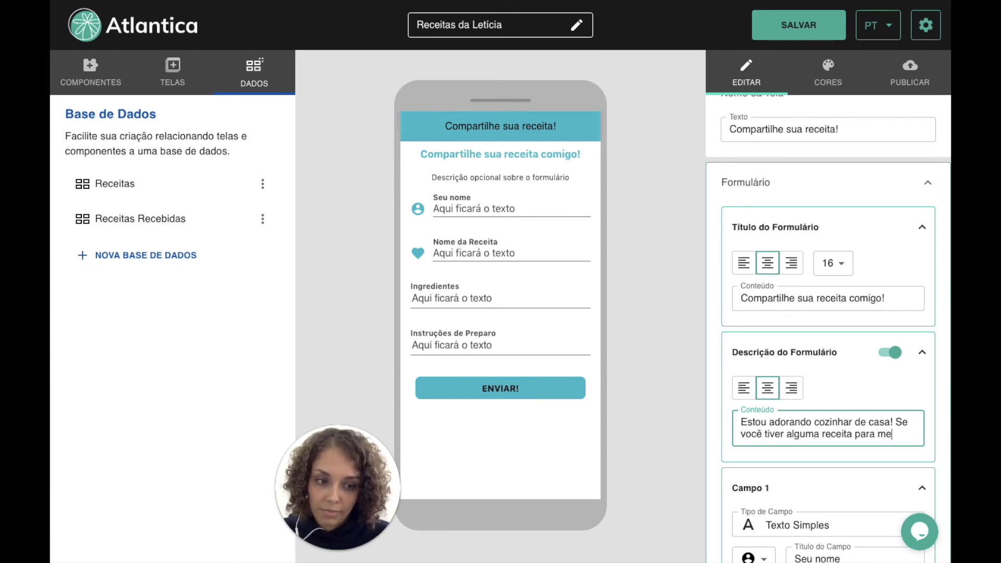
text( recomendar, manda aqui)
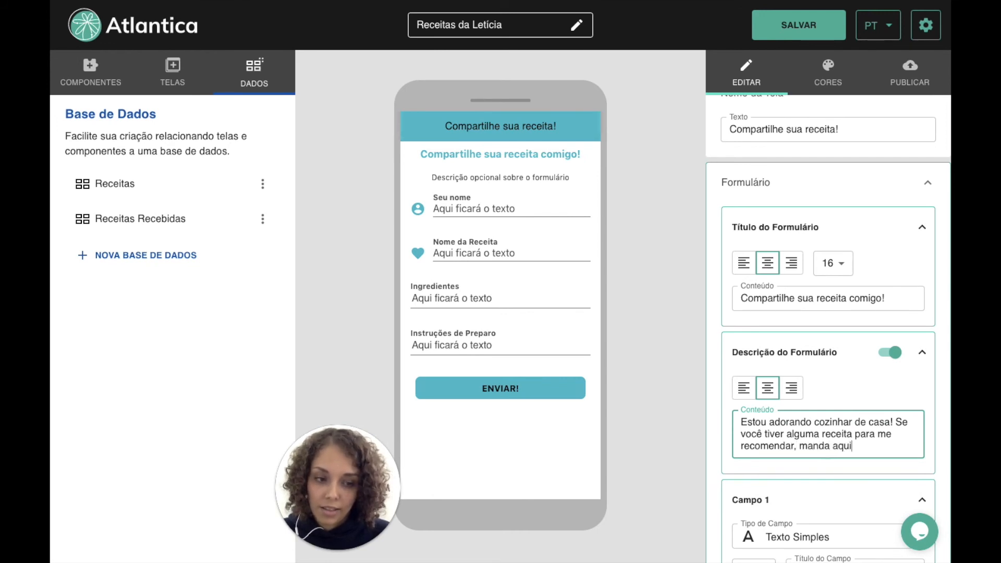
text( nesse formul)
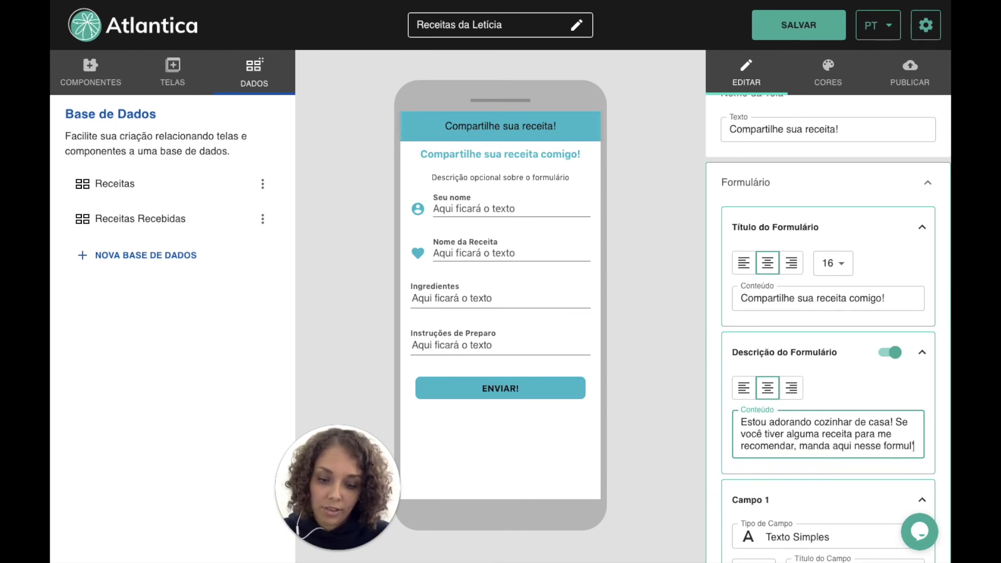
text(ário e eu vou tentar fazê-la!)
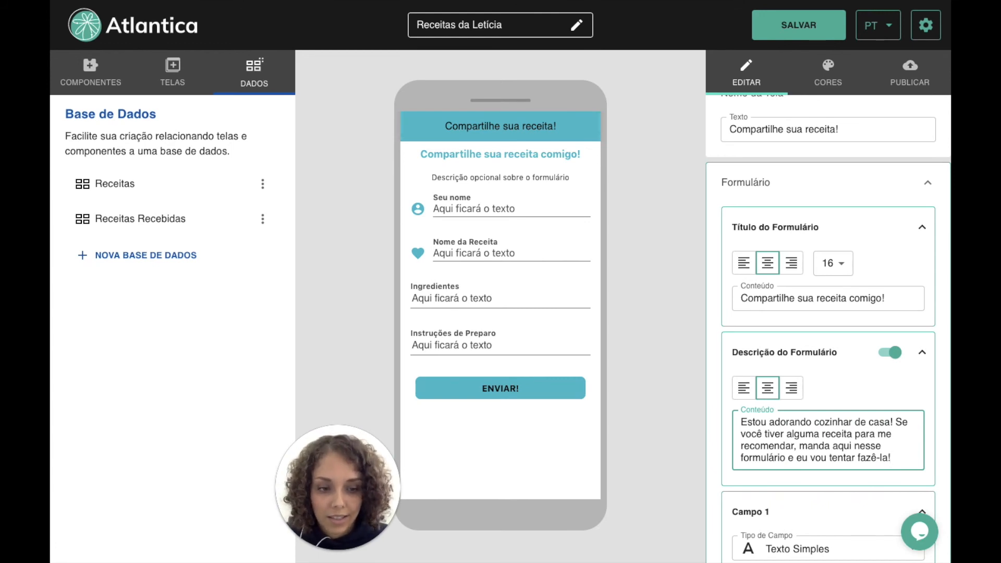
Step: Add a new line "Se der tudo certo, posso adicionar ela aqui no app." to the form description and left-align it
key(Return)
text(Se der )
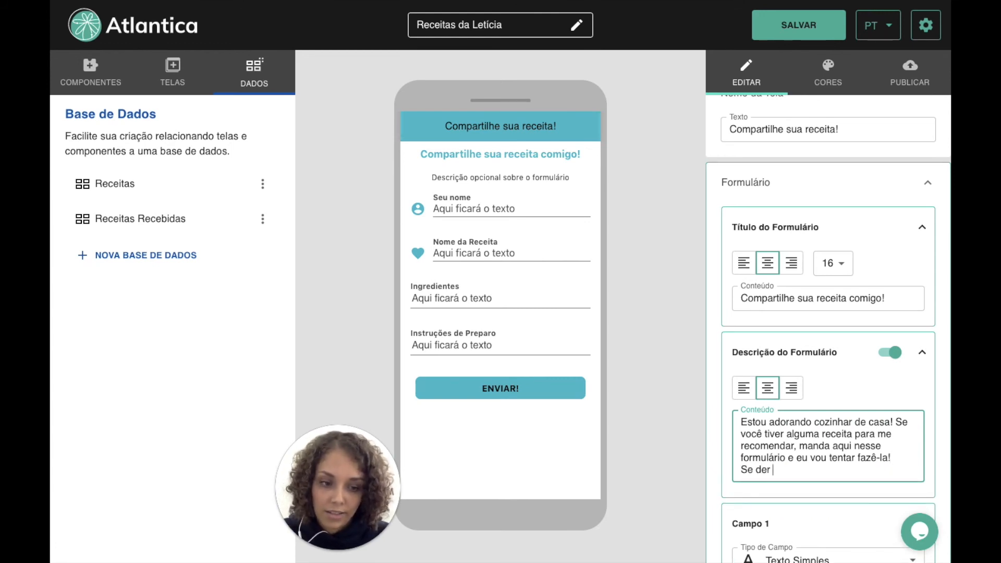
text(tudo certo, pos)
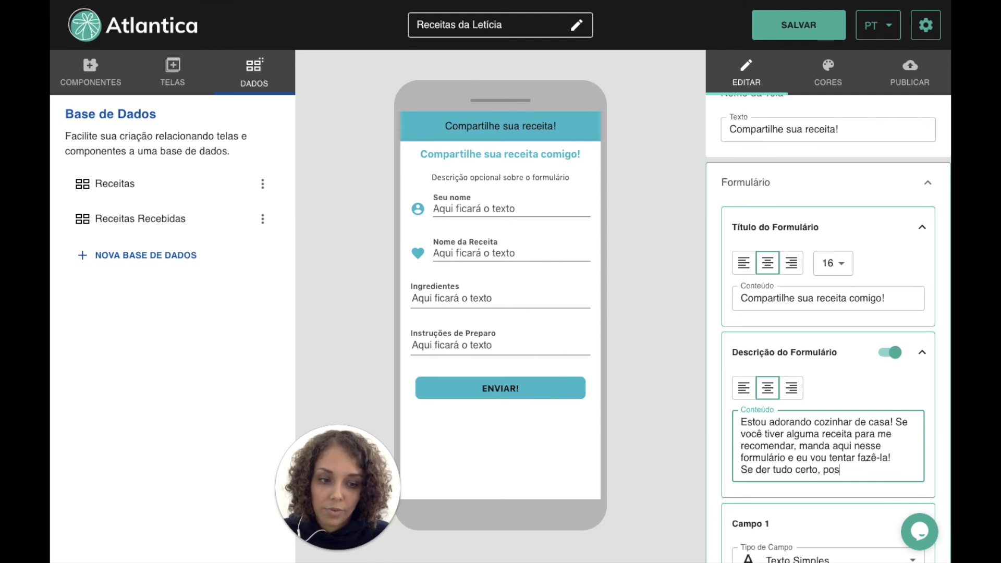
text(so adicionar ela)
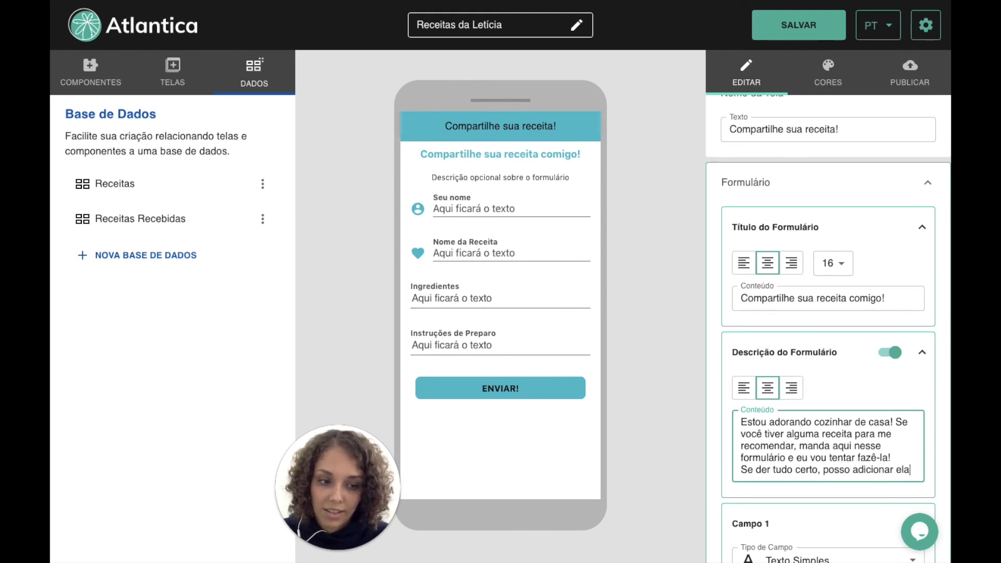
text( aqii no app.)
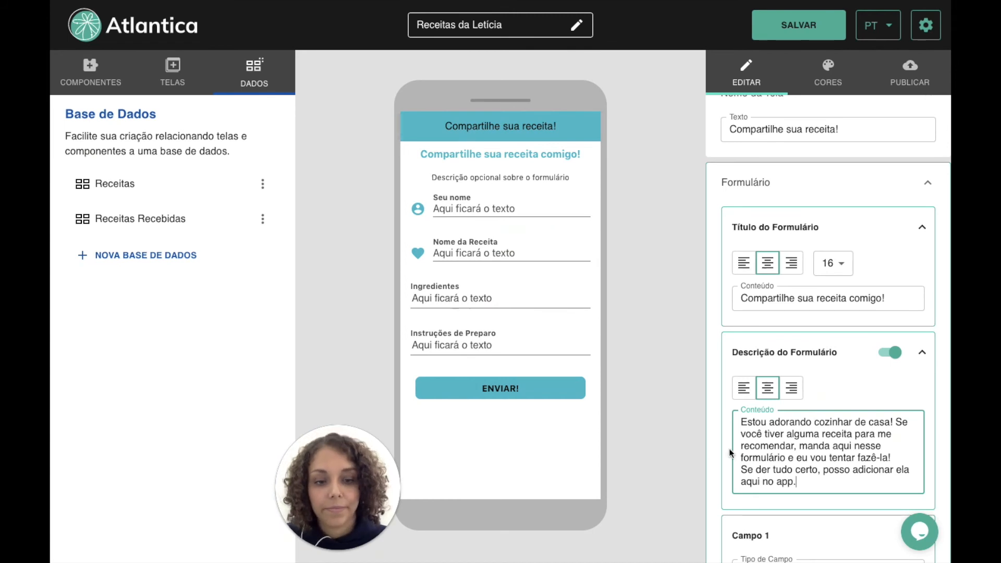
click(677, 464)
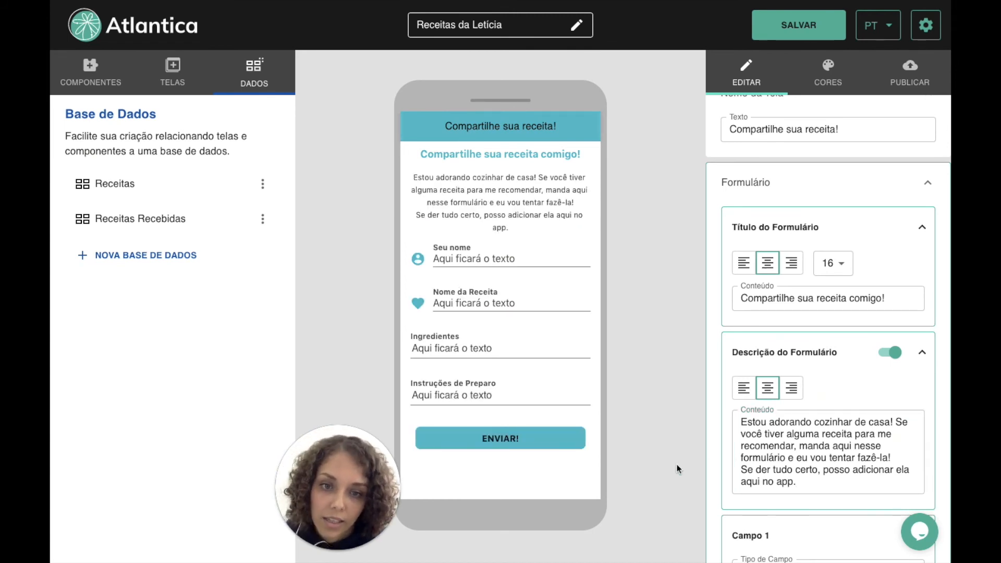
click(748, 391)
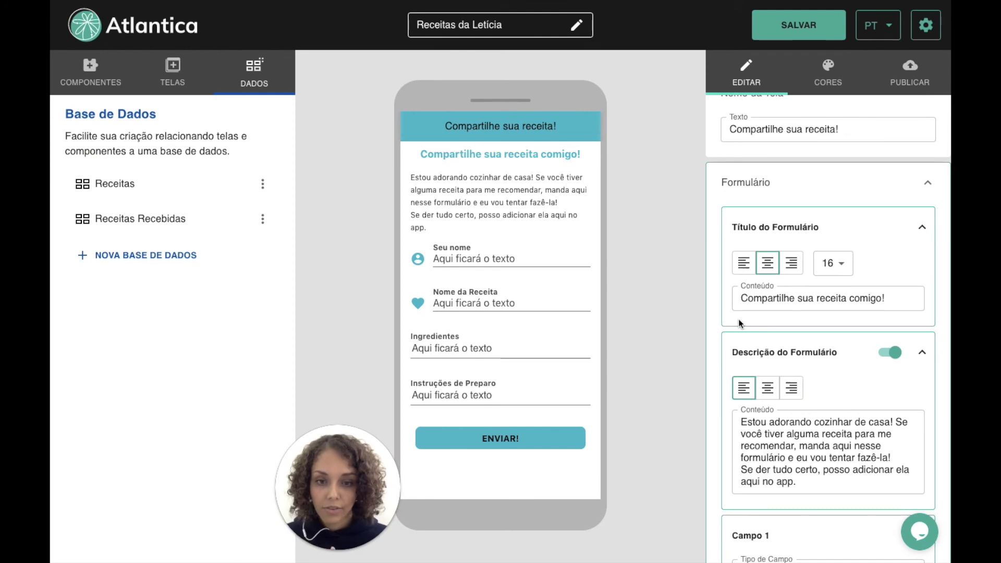
Step: Check the columns of the "Receitas Recebidas" database against the form fields and close the database
click(114, 230)
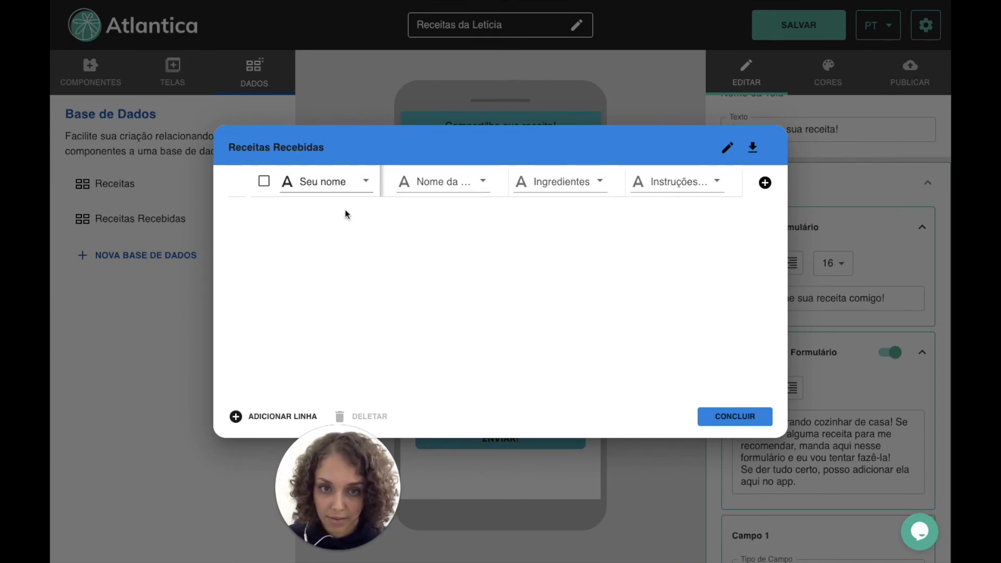
click(744, 417)
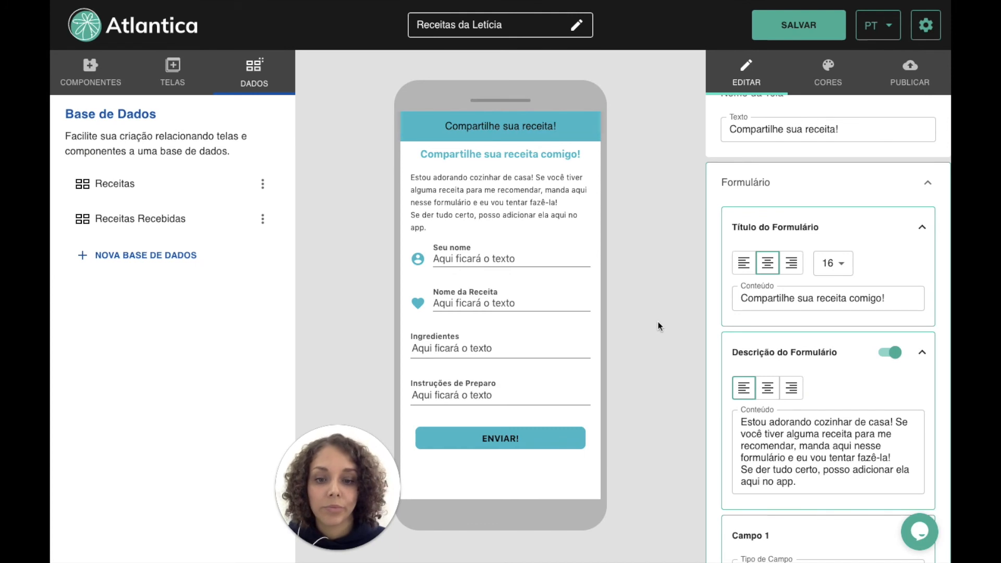
Step: Open the home screen and review its image, navigation buttons, and the "Sobre esse app" title and paragraph
click(90, 73)
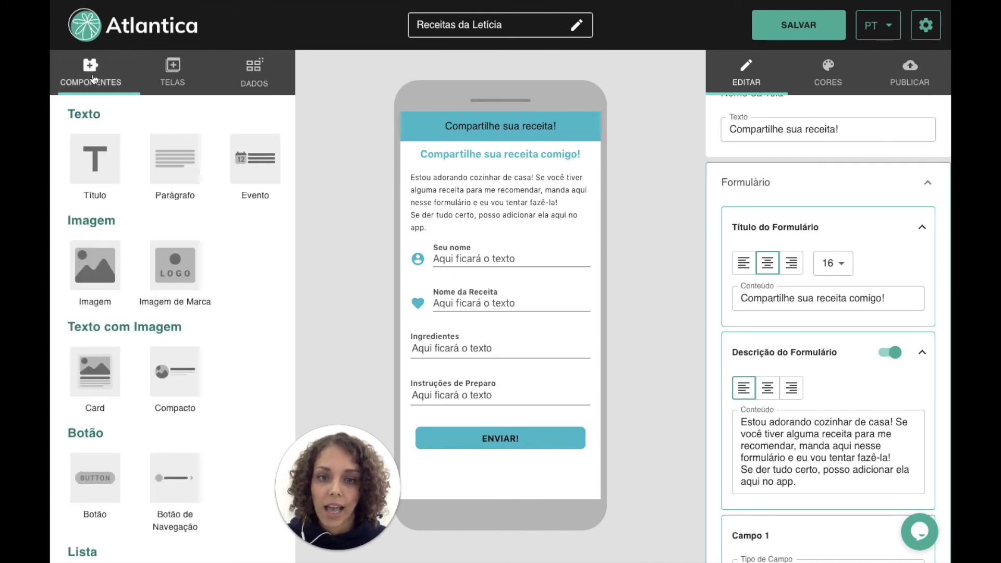
click(172, 69)
click(154, 158)
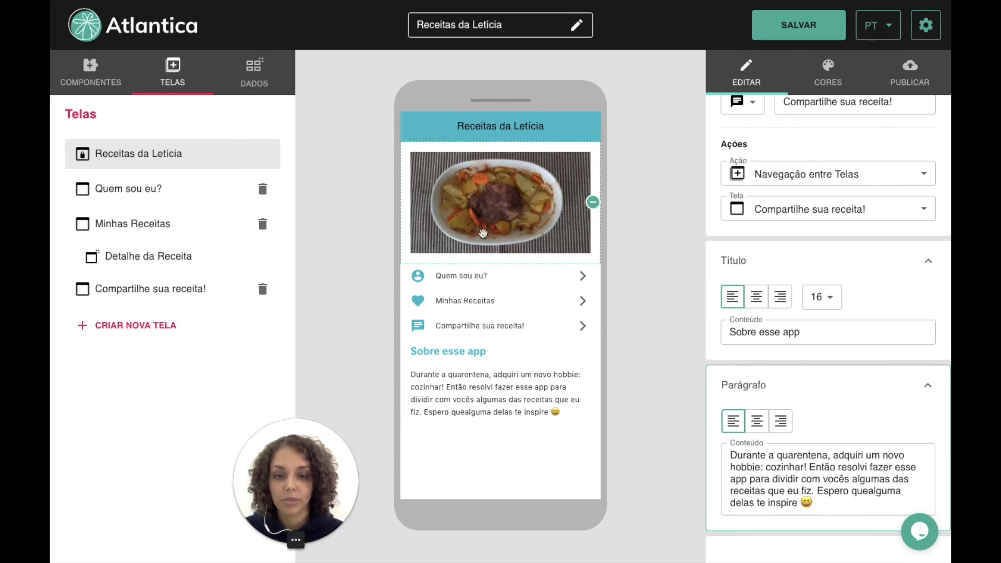
mouse_move(452, 355)
mouse_down()
mouse_move(459, 284)
mouse_move(453, 356)
mouse_move(462, 355)
mouse_up()
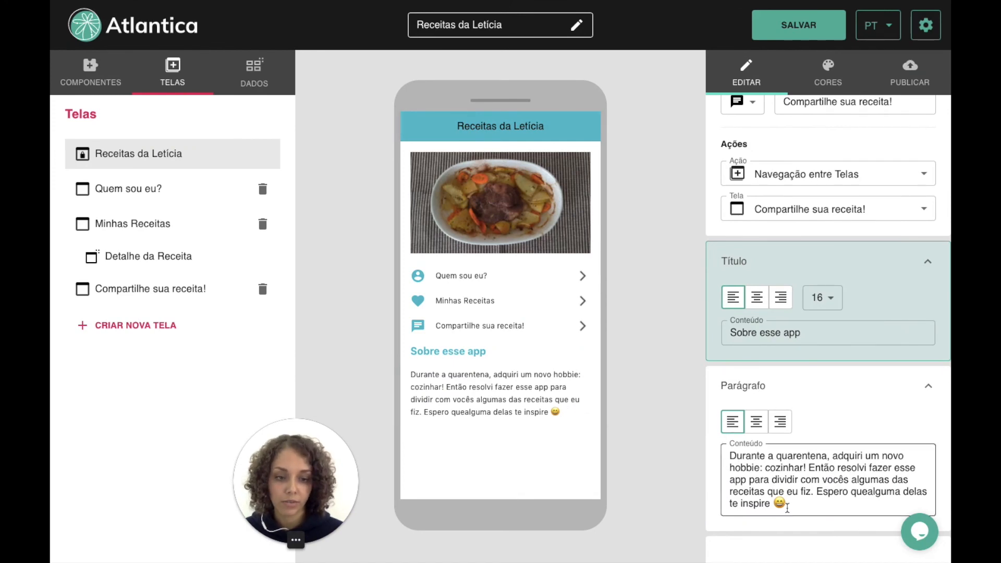
click(777, 506)
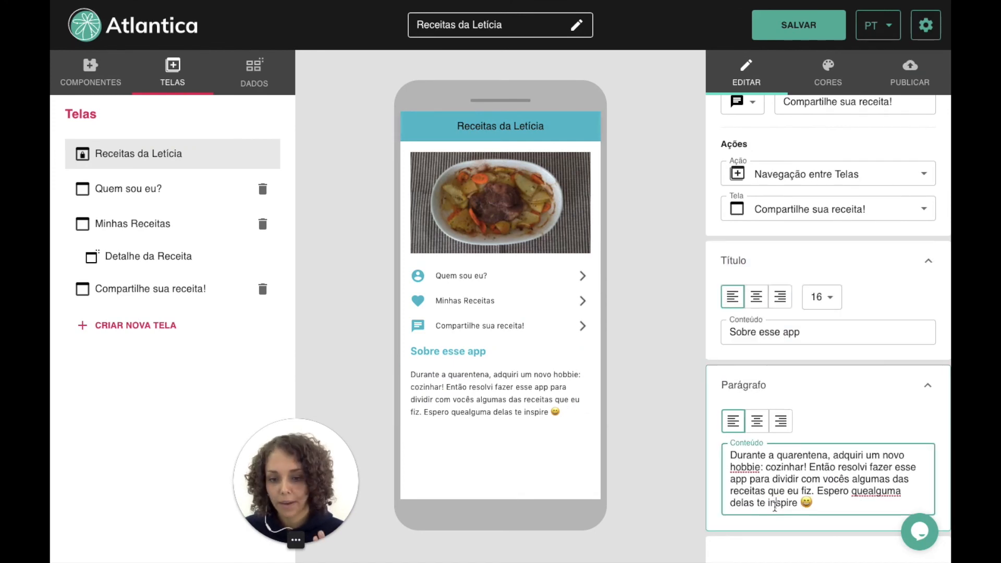
click(645, 460)
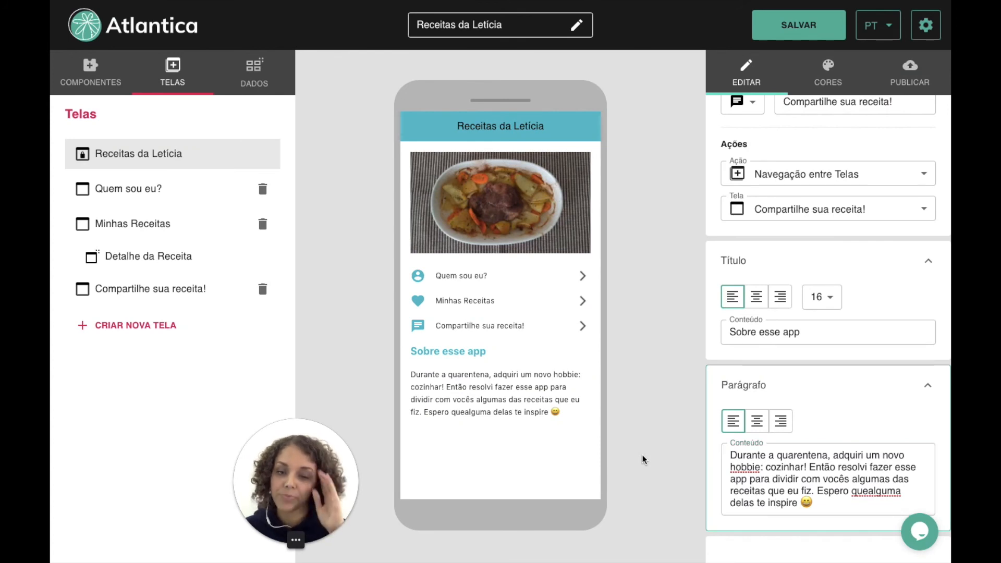
Step: Review the content of the "Quem sou eu?" screen and the recipe cards on the "Minhas Receitas" screen
click(150, 192)
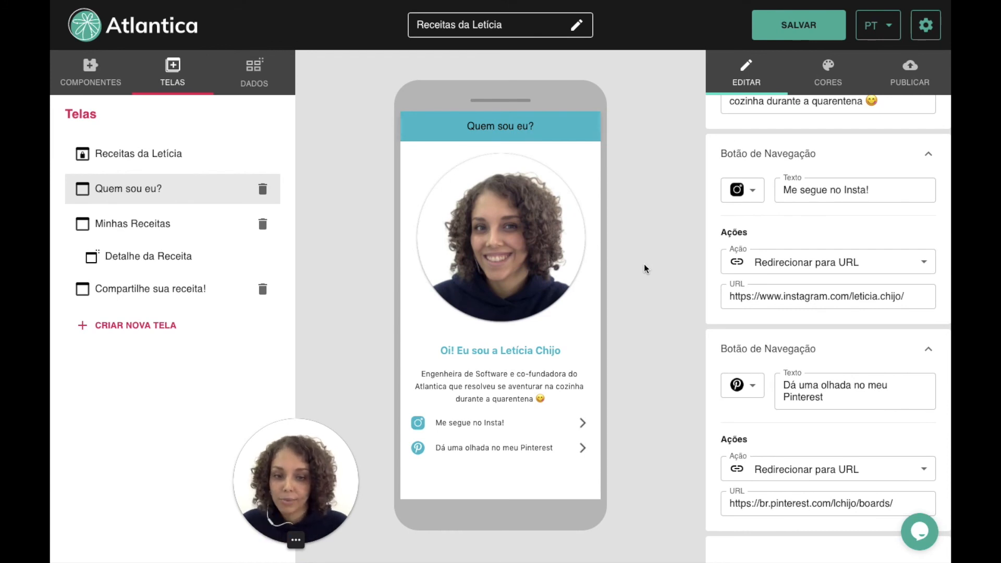
scroll(852, 313, down, 1)
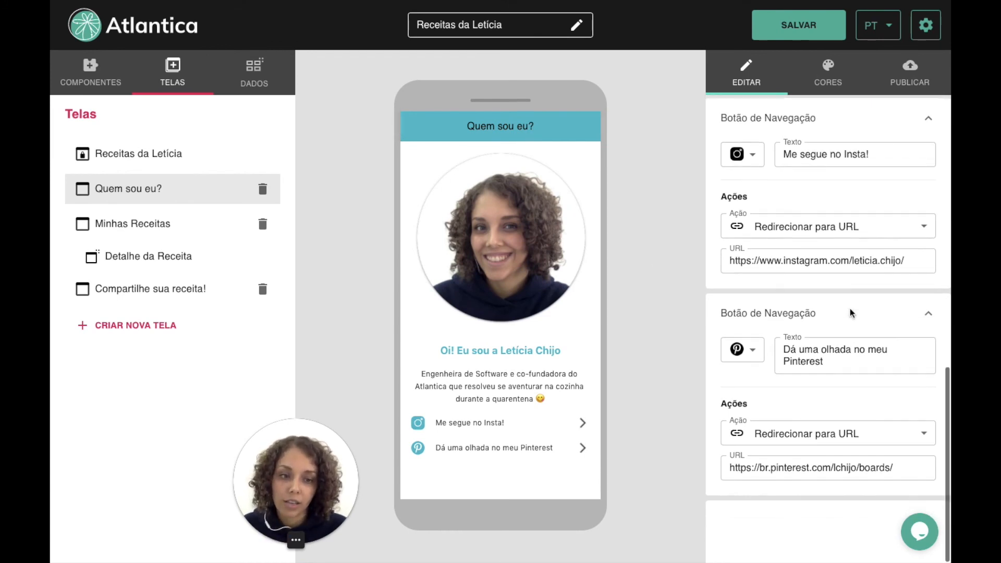
scroll(809, 453, up, 4)
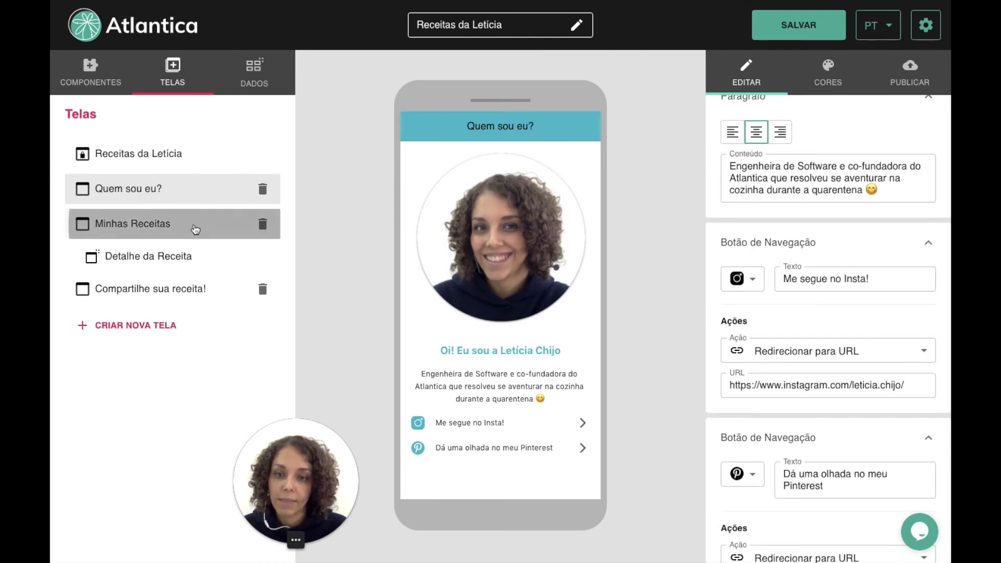
click(195, 228)
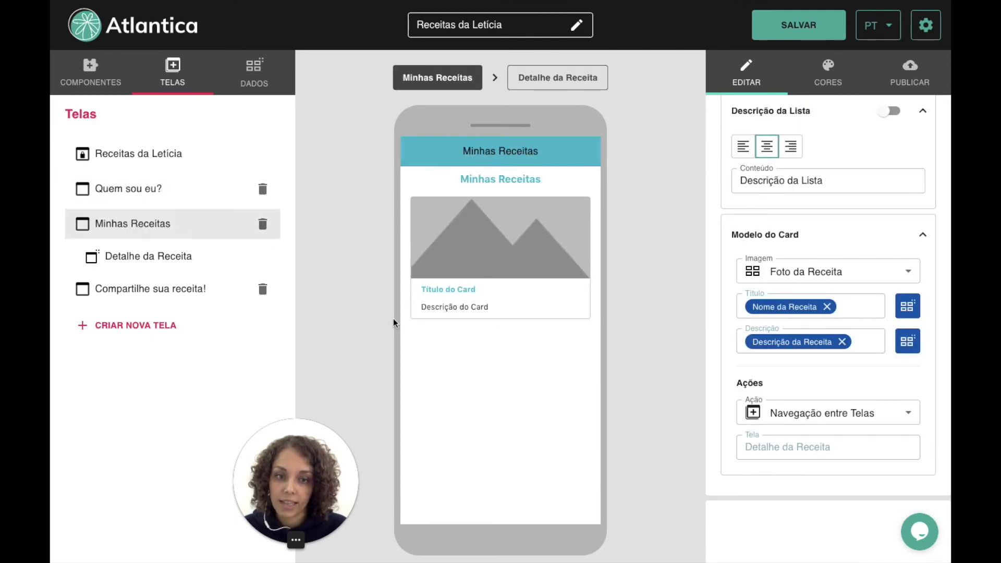
scroll(474, 392, down, 5)
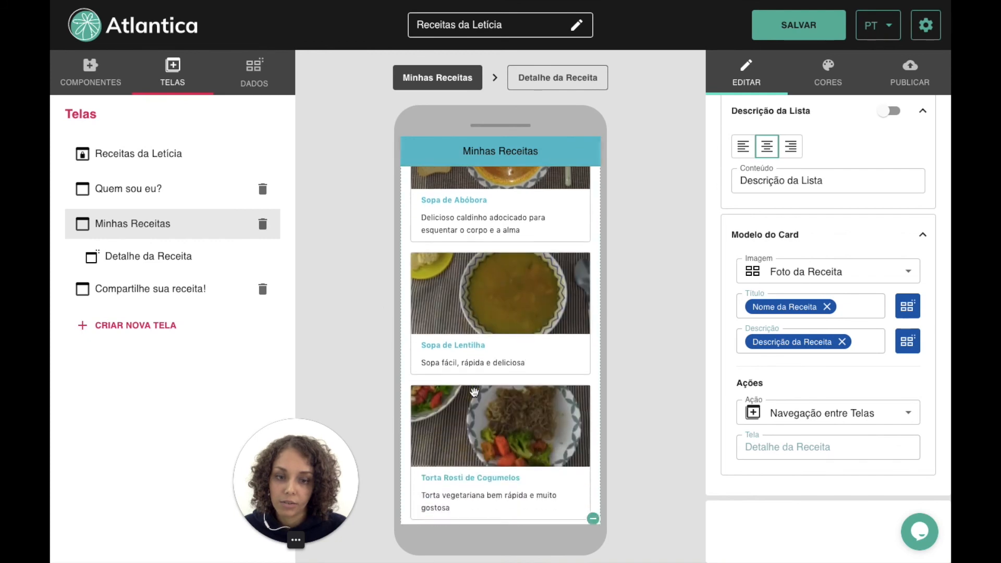
scroll(474, 392, up, 3)
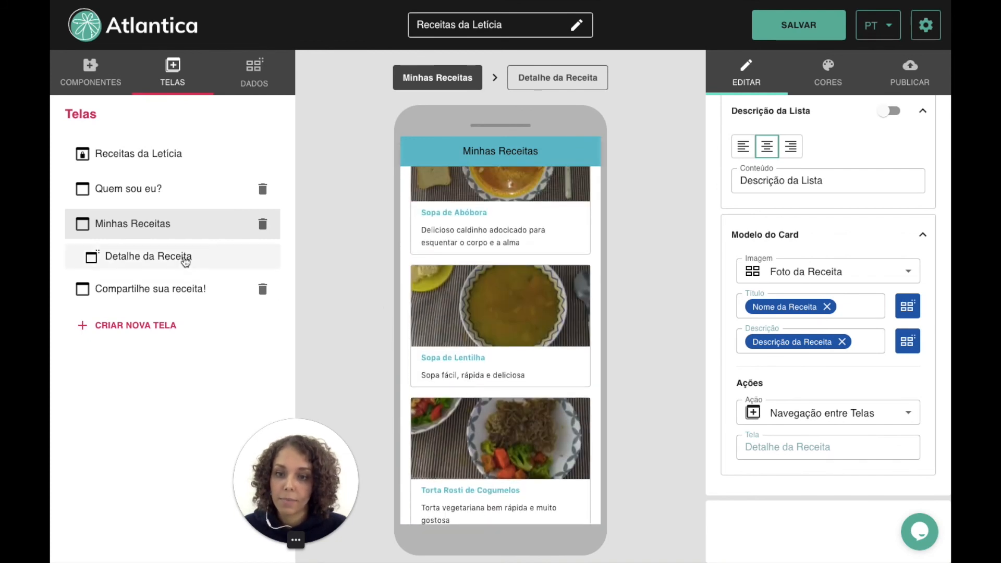
Step: Check the "Detalhe da Receita" screen, preview it with "Sopa de Lentilha", and open the "Compartilhe sua receita!" screen
click(185, 261)
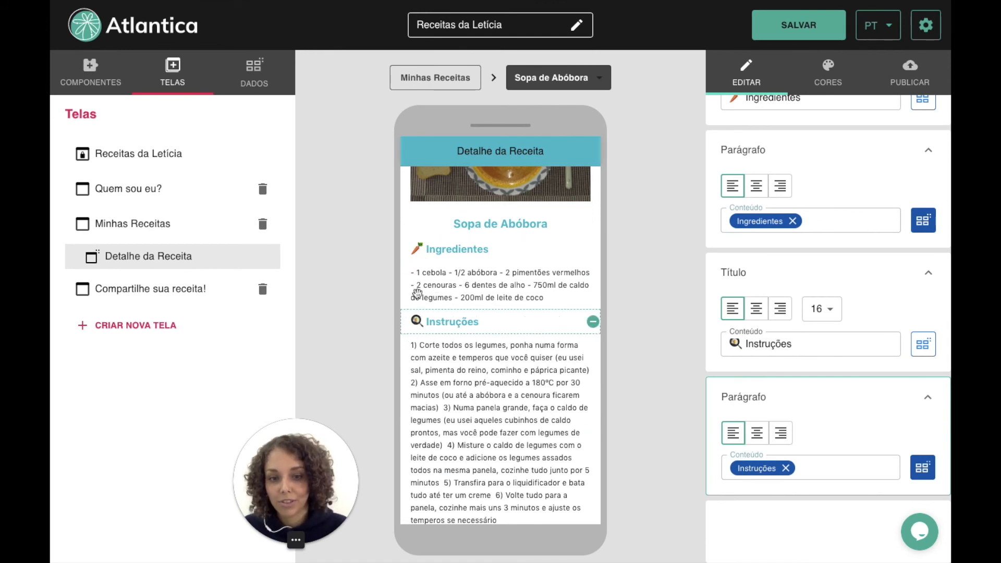
scroll(418, 264, up, 2)
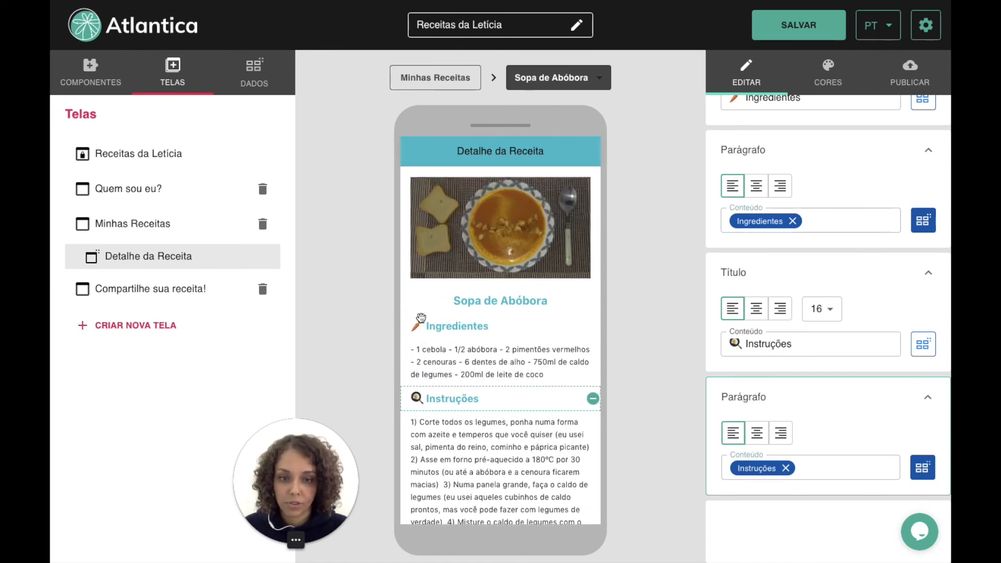
scroll(421, 316, down, 1)
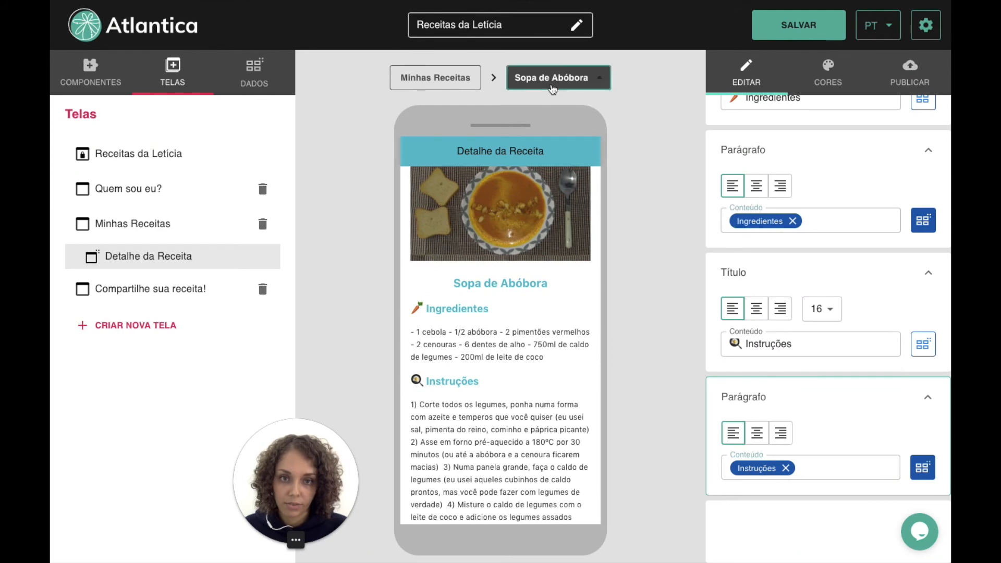
click(550, 83)
click(551, 107)
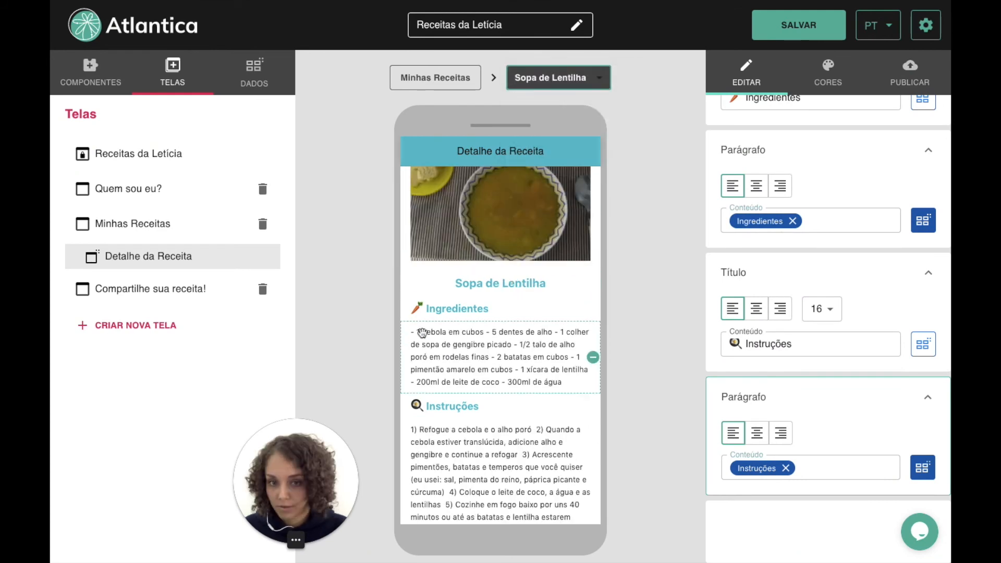
click(185, 290)
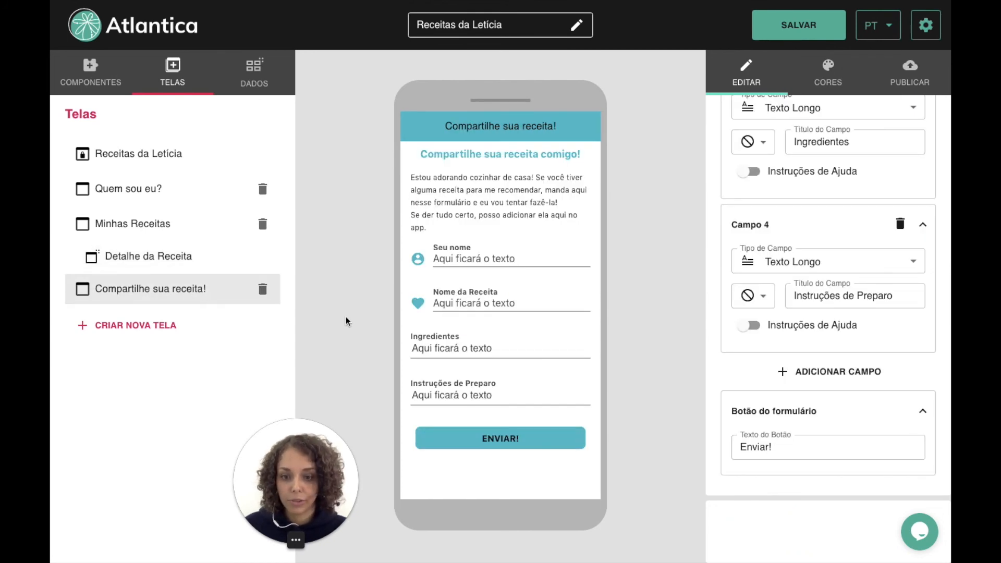
Step: Return to the app's home screen and save the app
click(138, 152)
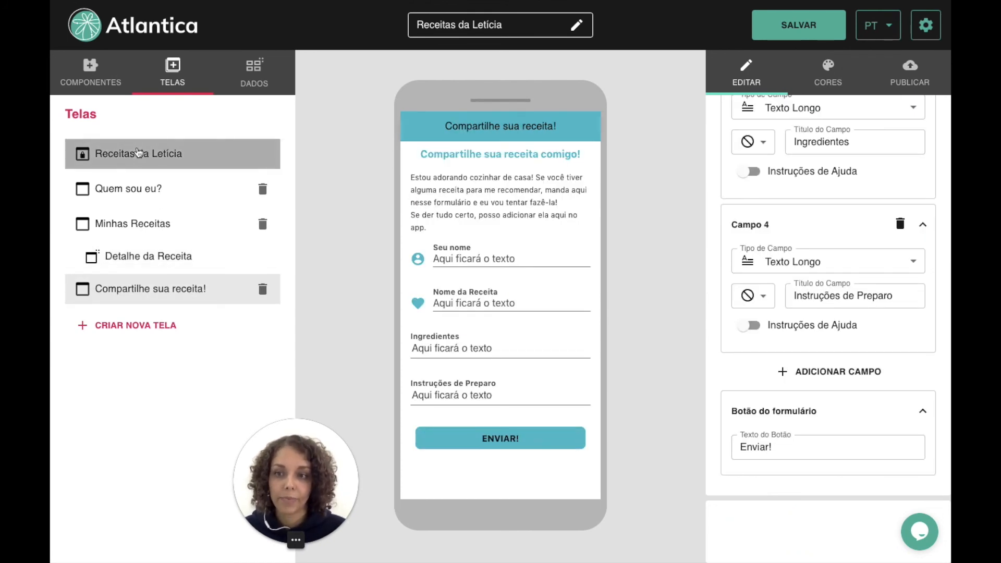
click(90, 72)
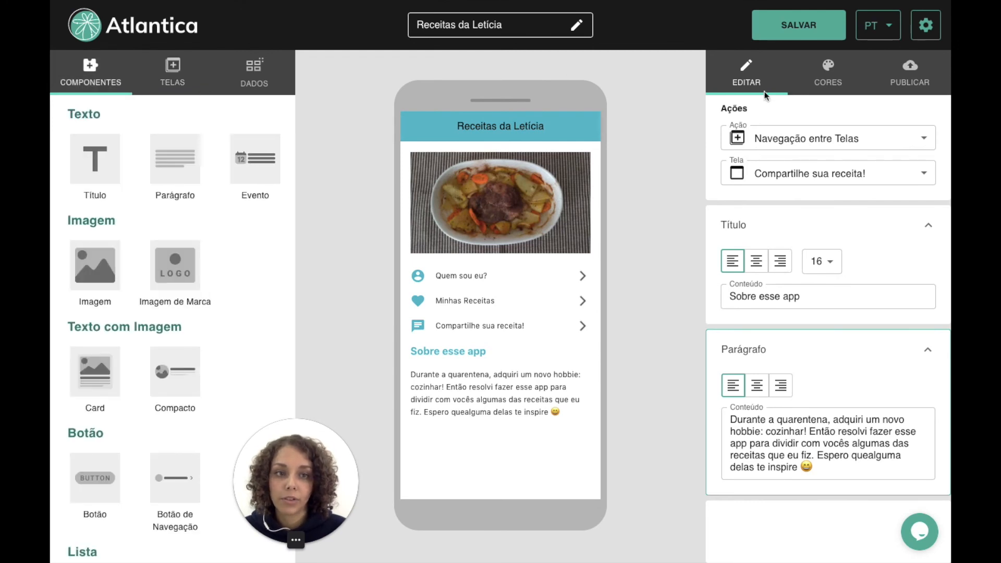
click(775, 36)
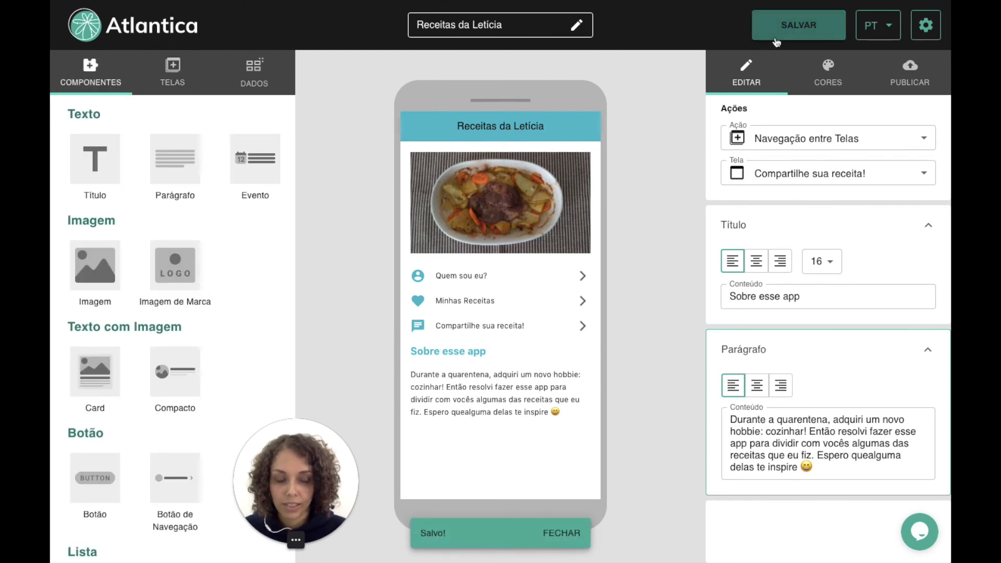
Step: Try out a Progressive Web App link made of "receitas" plus the owner's surname
click(899, 75)
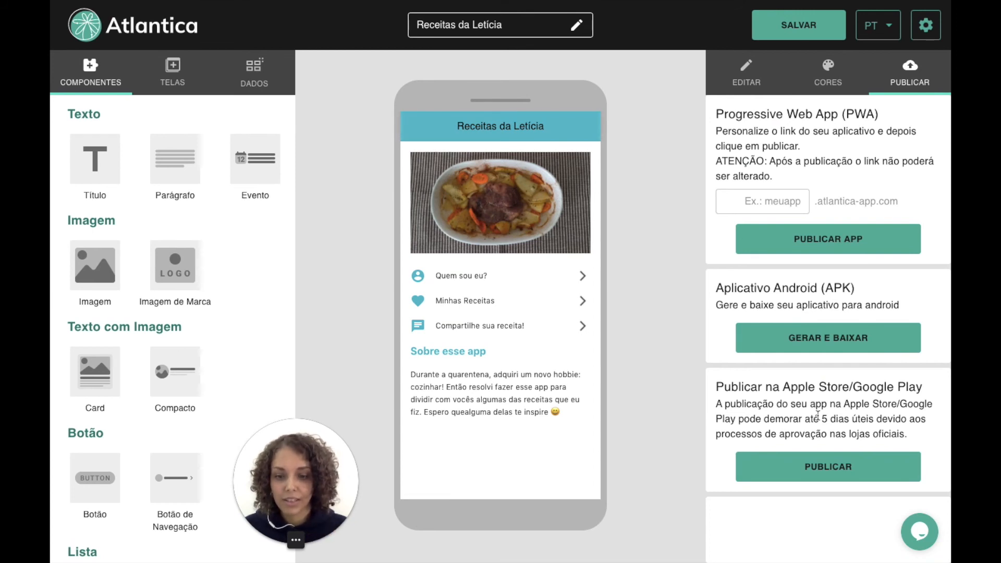
click(785, 203)
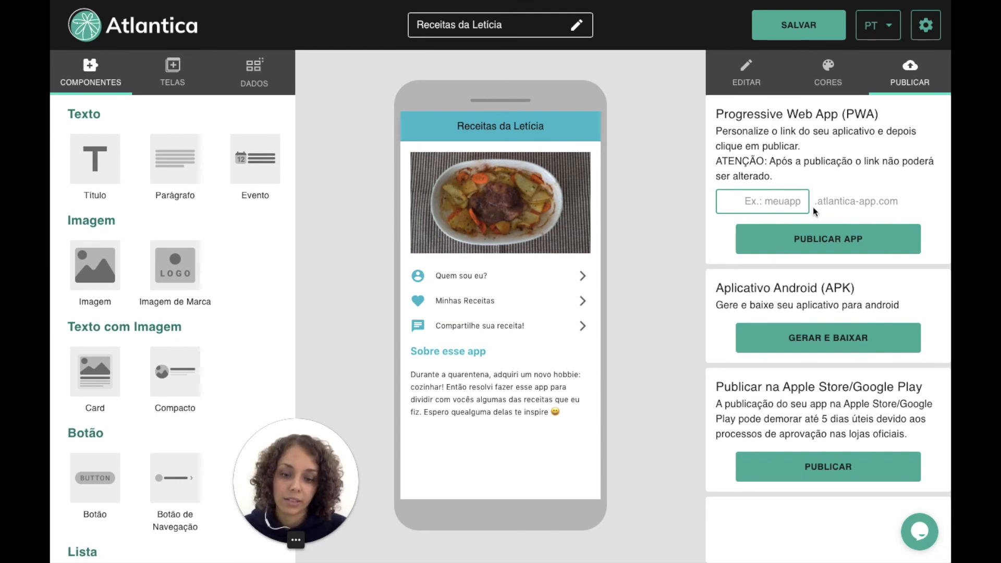
text(receitas)
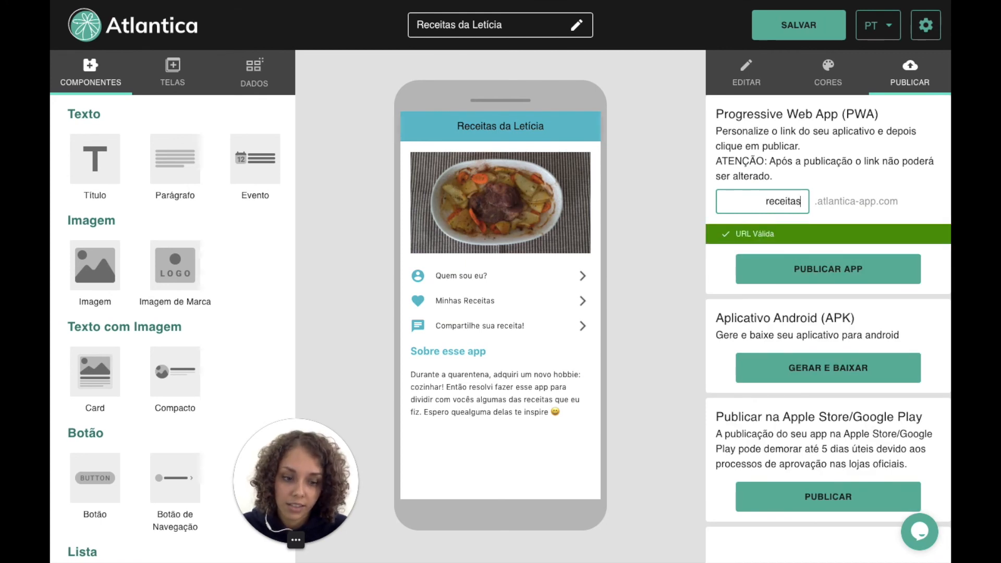
text(leticia)
key(BackSpace)
key(BackSpace)
key(BackSpace)
key(BackSpace)
key(BackSpace)
key(BackSpace)
key(BackSpace)
text(chijo)
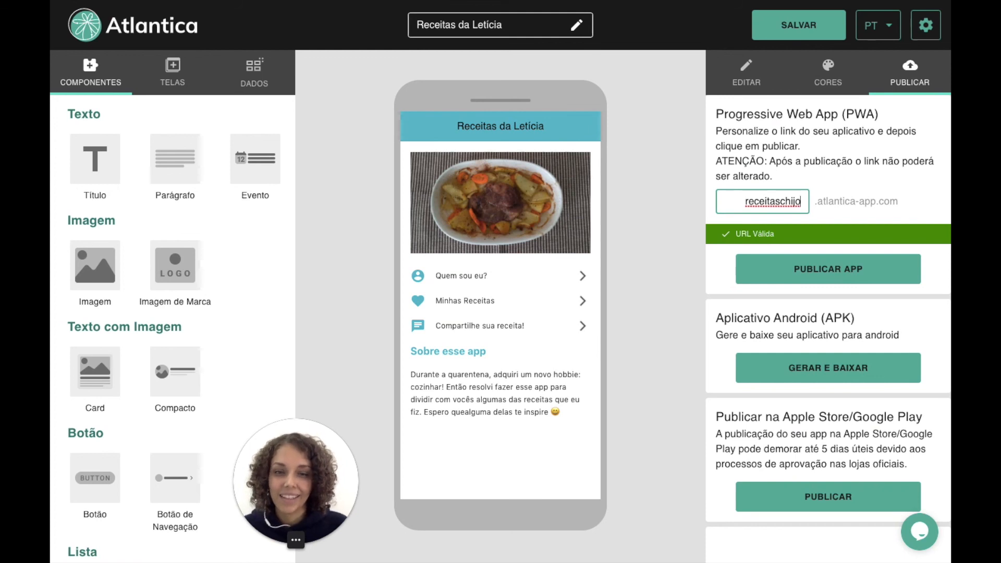
Step: Rename the home screen to "Receitas da" followed by the owner's surname instead of the first name
click(745, 83)
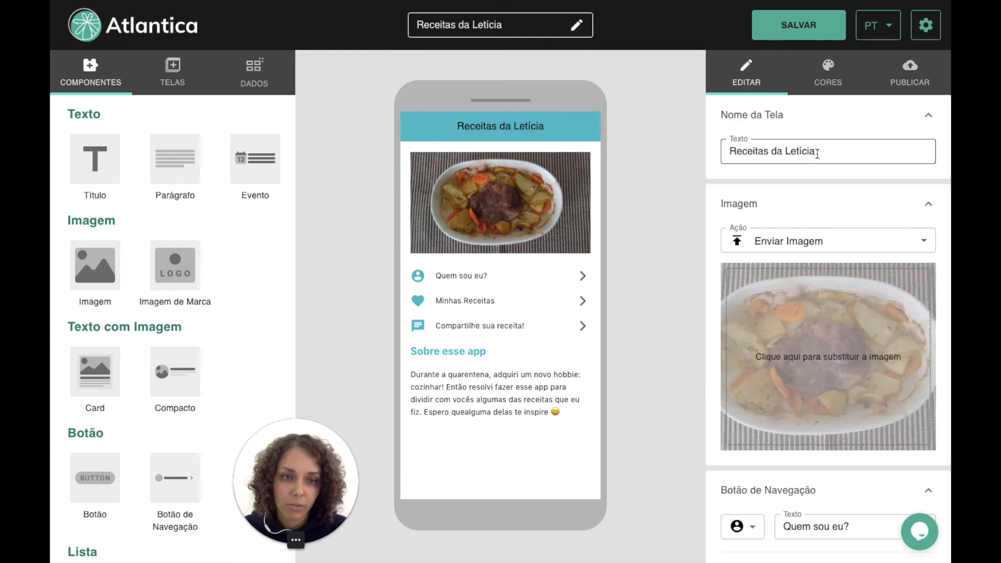
double_click(785, 153)
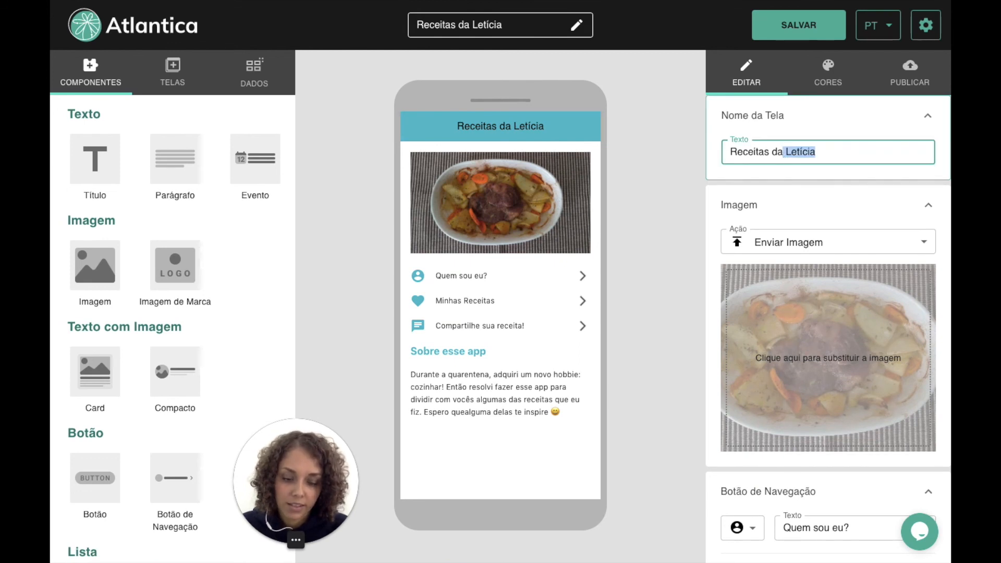
text(Chijo)
click(659, 257)
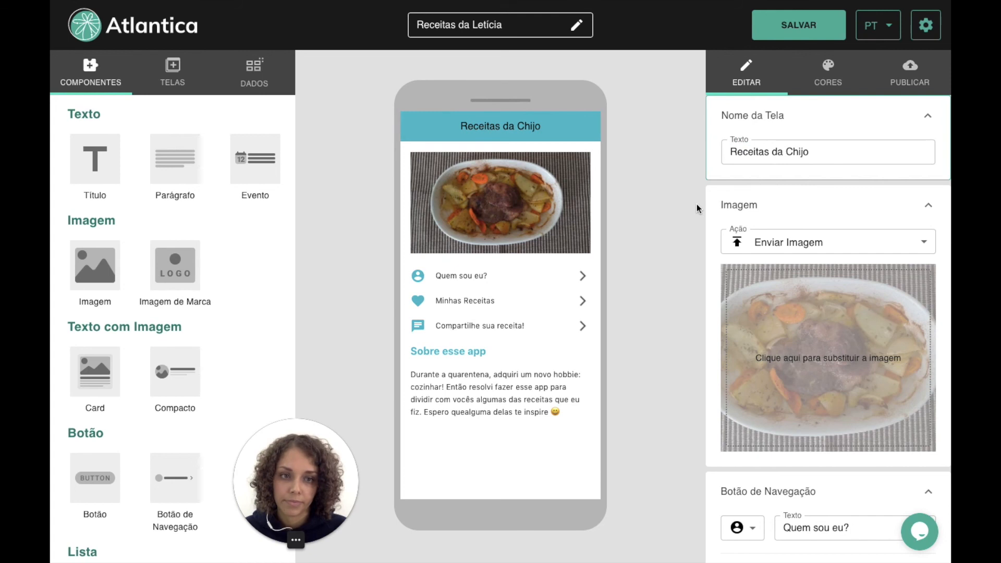
Step: Replace the owner's first name with the surname in the app's own name
drag(472, 25, 507, 26)
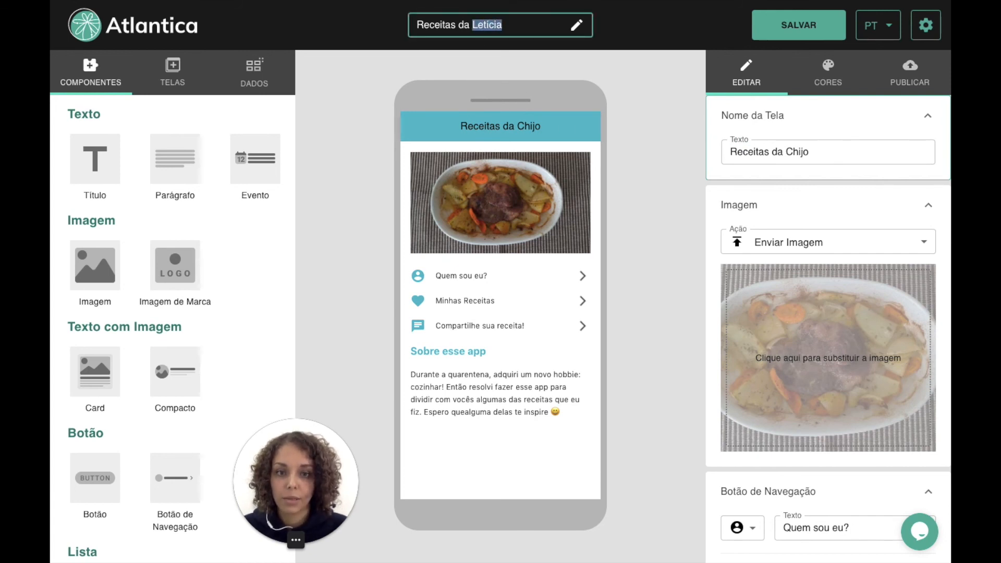
text(Chijo)
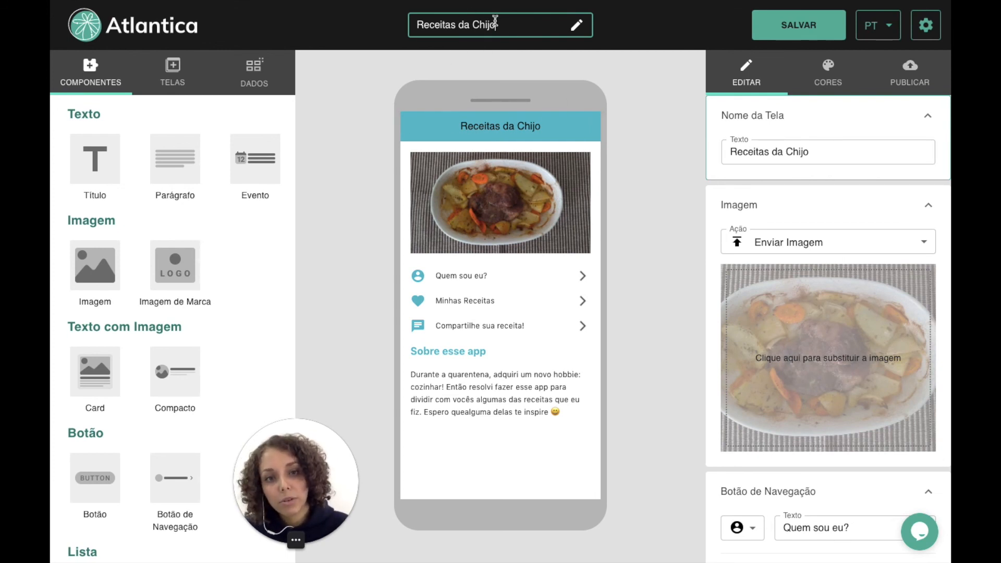
click(643, 132)
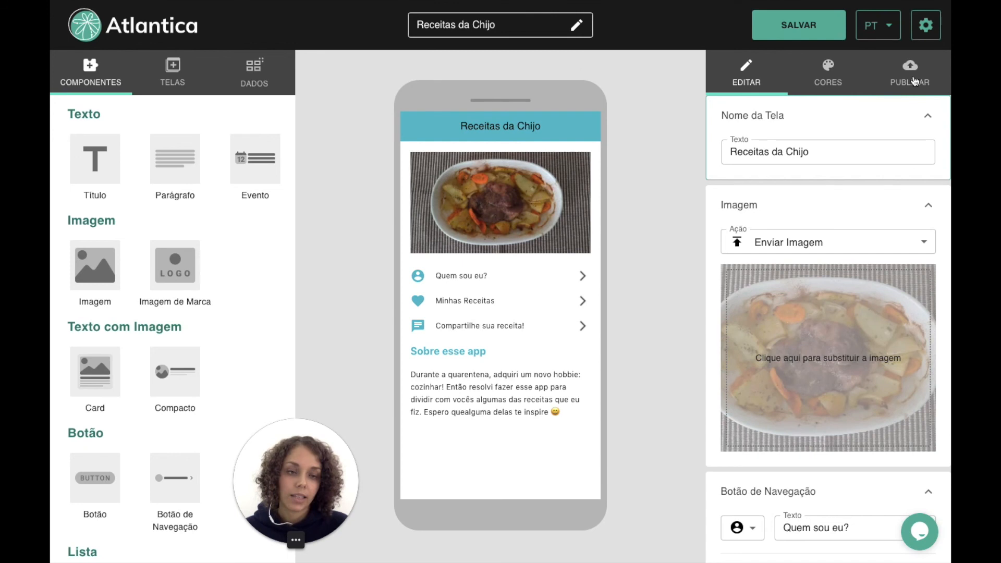
Step: Set the Progressive Web App link to "receitas" plus the owner's surname and publish the app
click(889, 78)
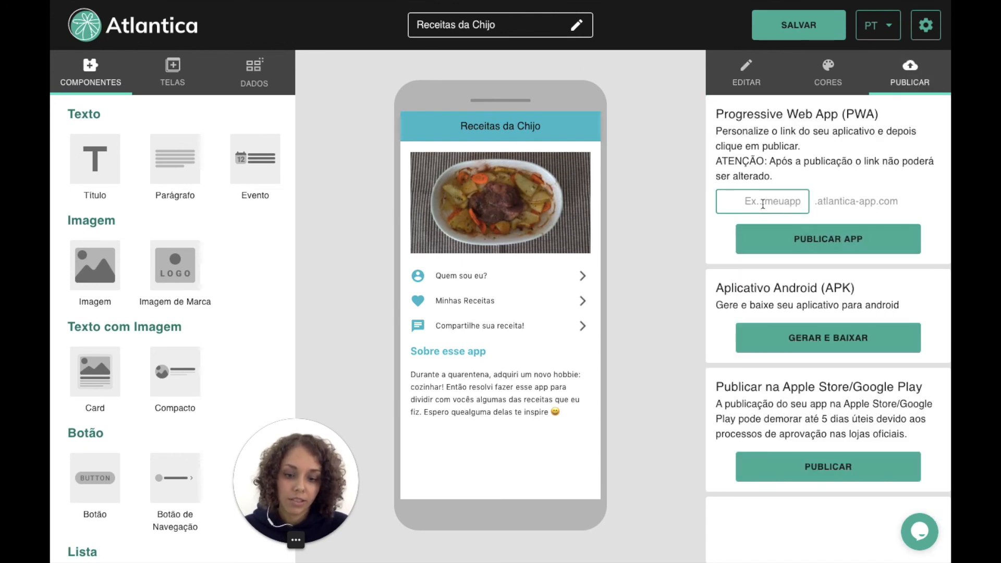
text(rece)
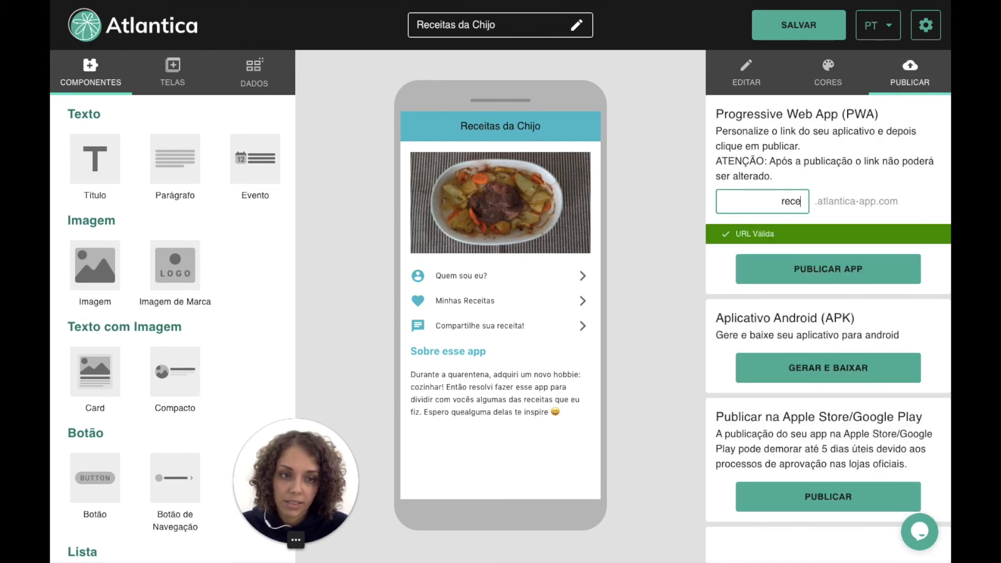
text(itaschijo)
click(664, 240)
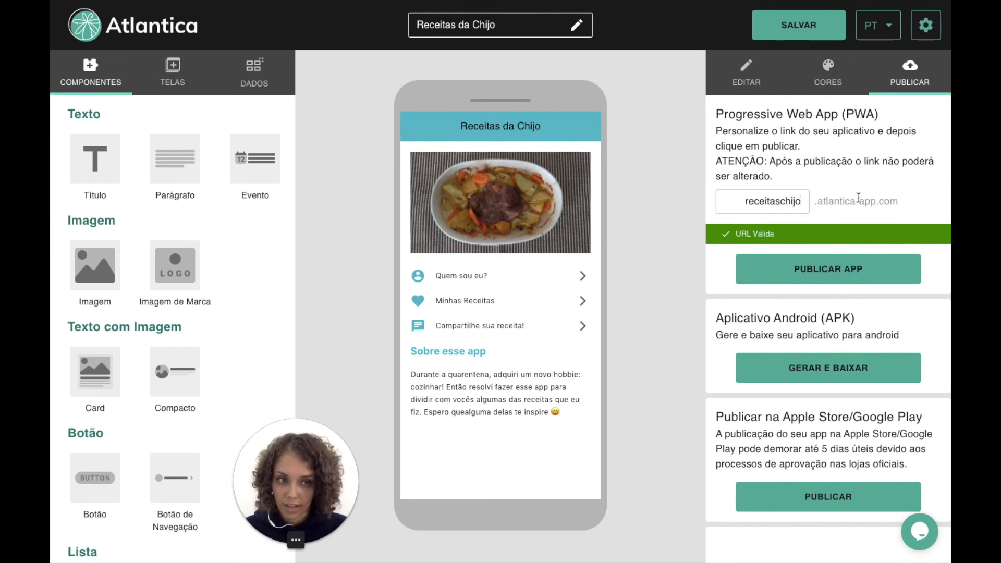
click(792, 278)
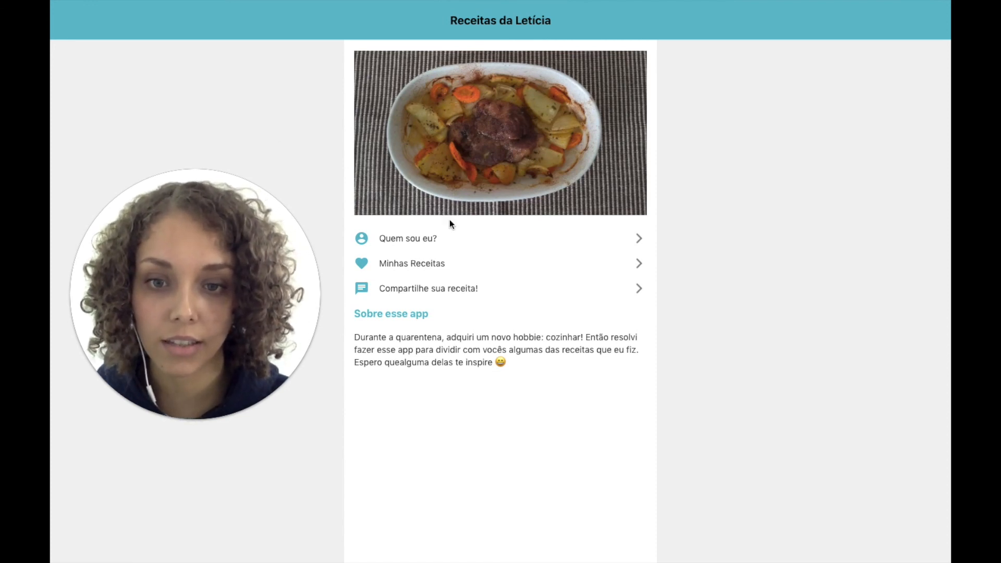
Step: View the "Quem sou eu?" screen in the published app, go back, and open "Minhas Receitas"
click(407, 238)
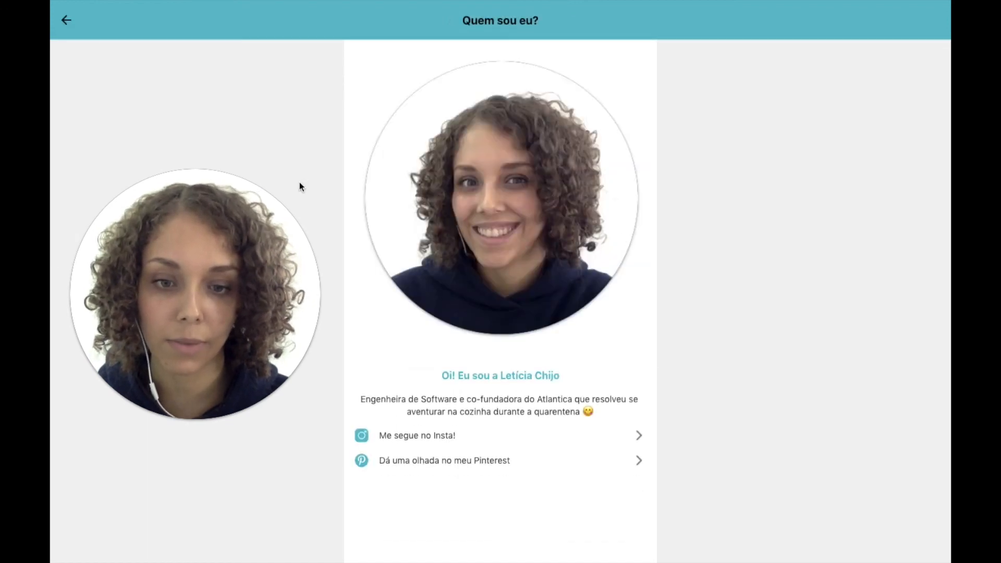
click(66, 22)
click(425, 261)
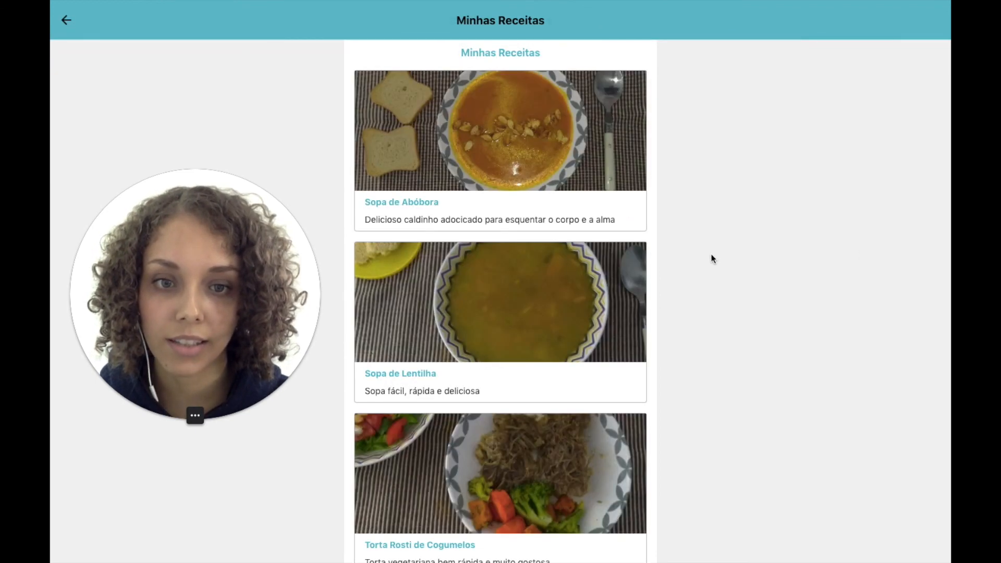
Step: Browse the "Minhas Receitas" list, view the "Sopa de Abóbora" recipe details, and return to the app's home screen
scroll(628, 274, down, 10)
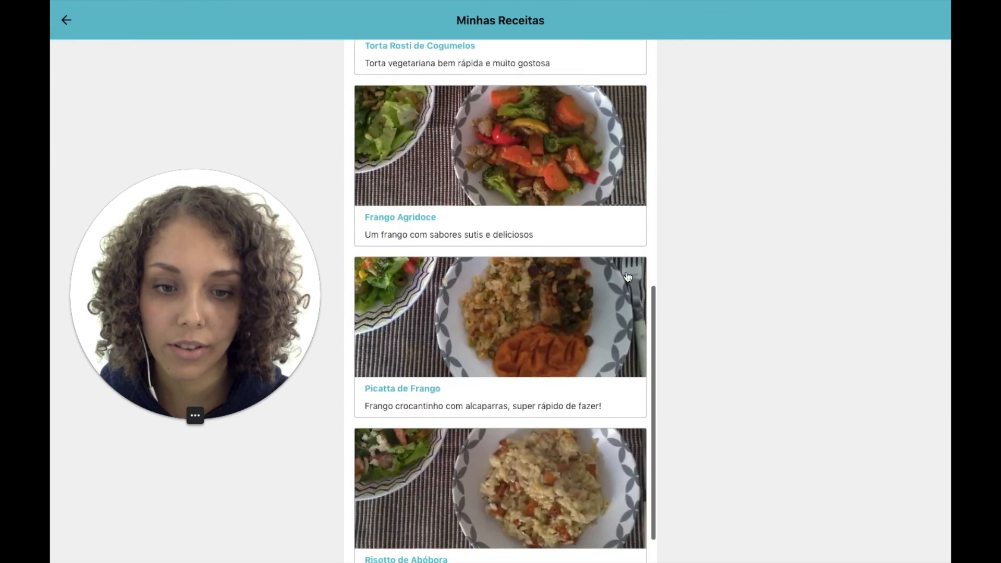
scroll(628, 274, up, 10)
click(556, 159)
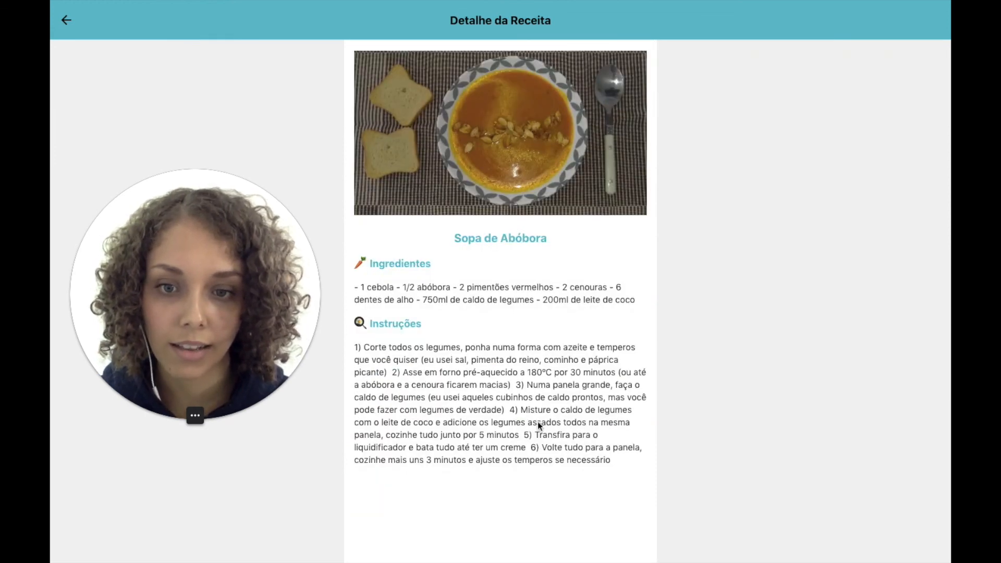
click(67, 21)
click(67, 21)
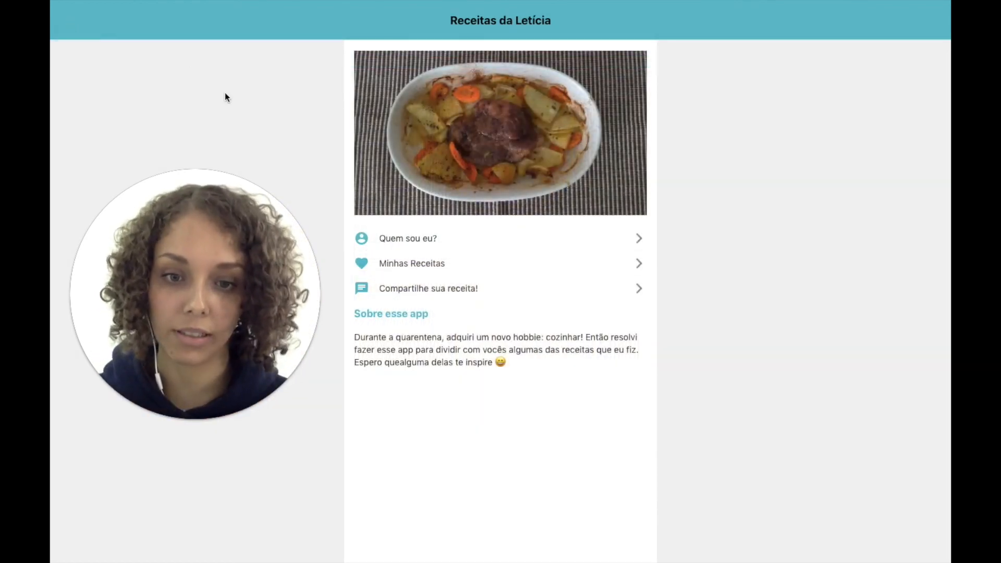
Step: Open the "Compartilhe sua receita!" form and fill in the sender's name and the recipe name "Batata"
click(475, 290)
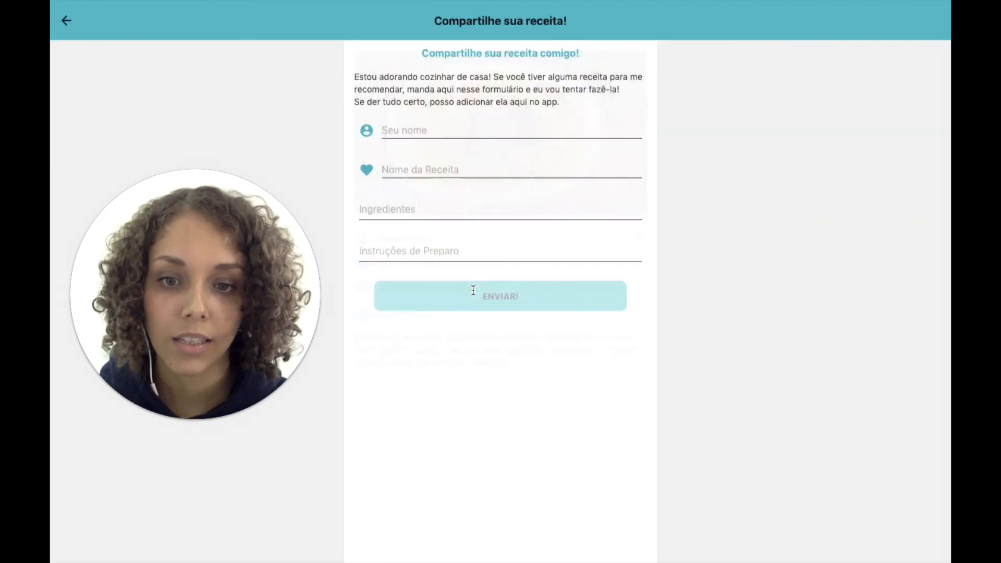
click(504, 131)
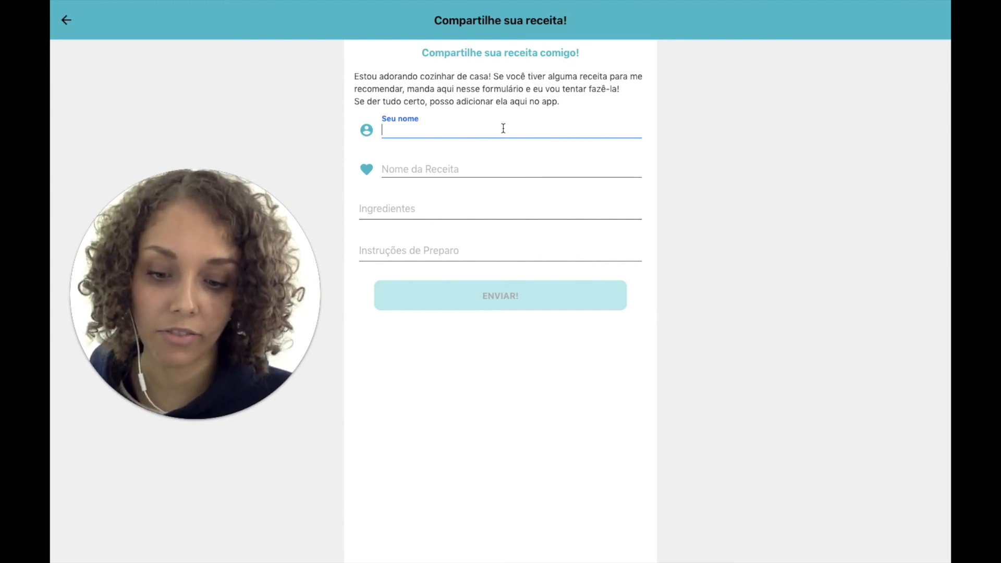
text(Marina)
click(490, 168)
text(Batat)
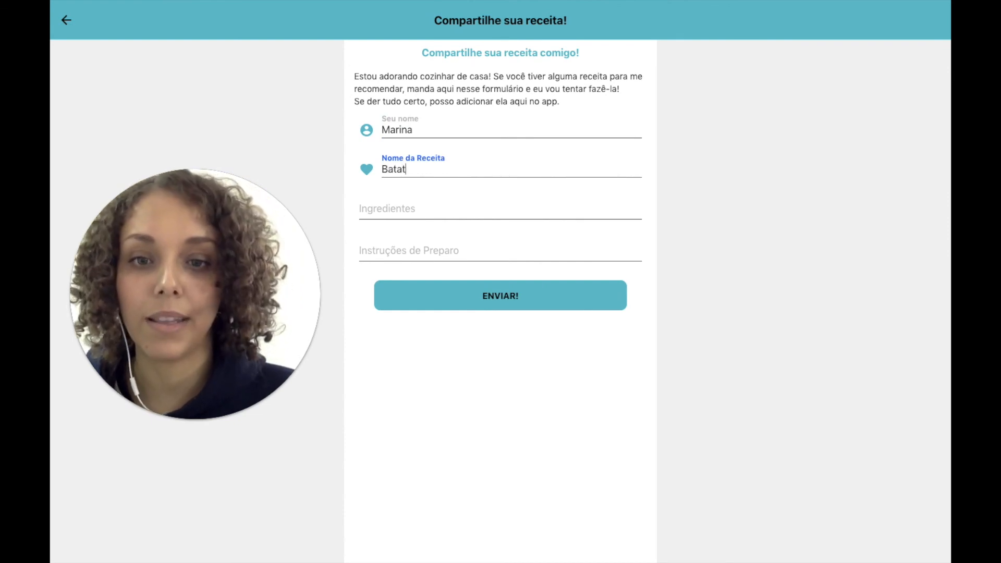
text(a)
Step: Enter "Batata" as the ingredients and "Asse a batata" as the preparation instructions, and submit the recipe form
click(454, 211)
text(Bata)
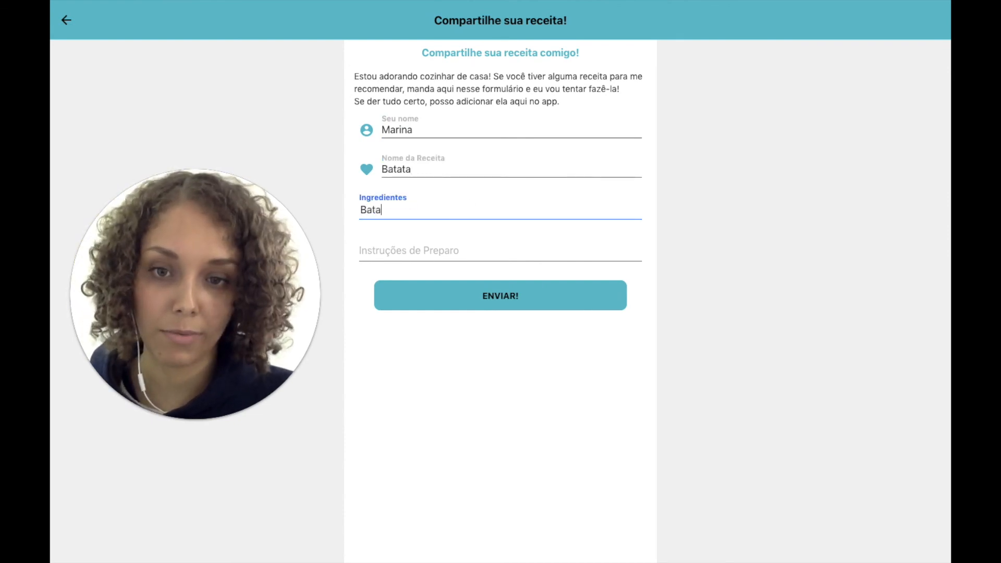
text(ta)
click(456, 247)
text(Asse a batata)
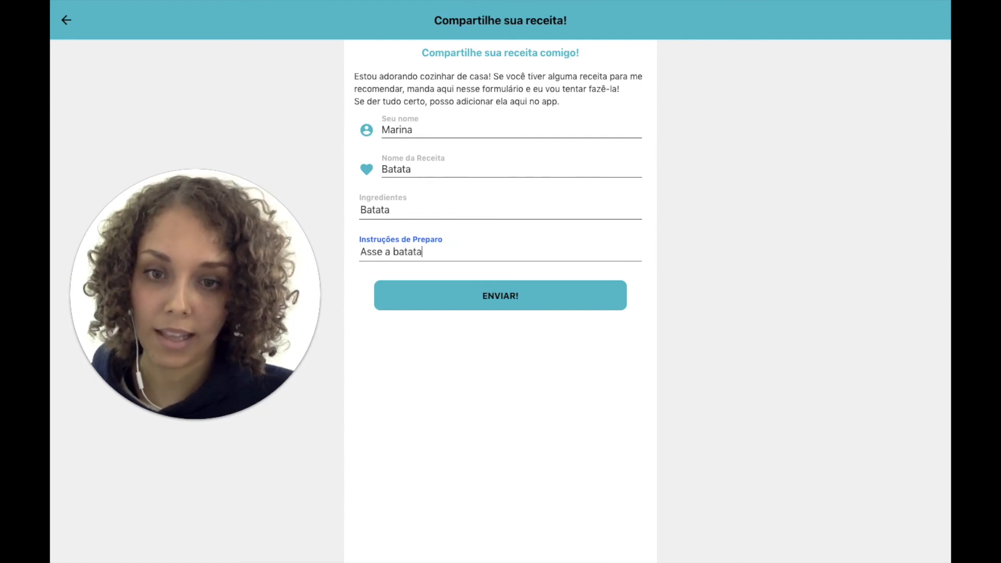
click(465, 296)
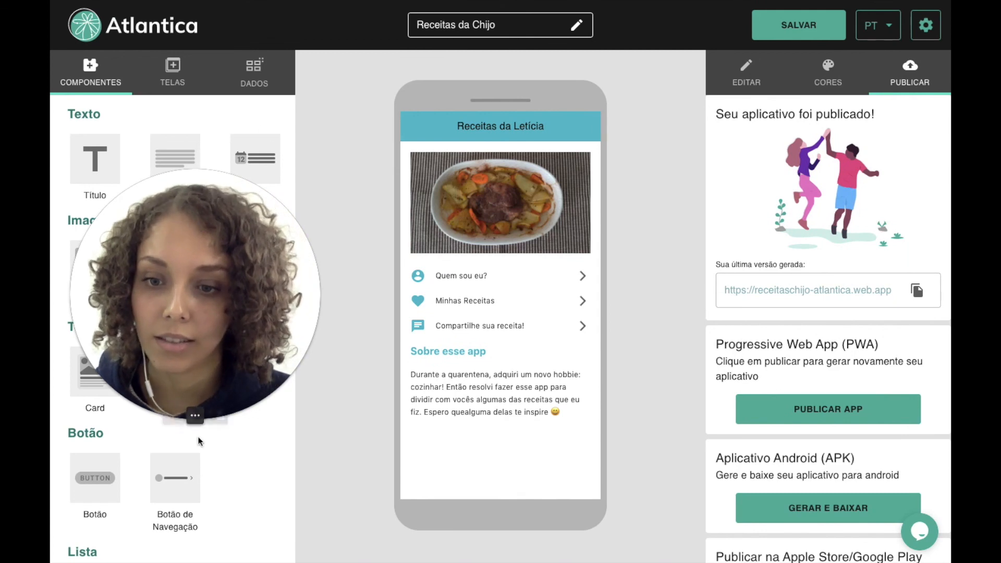
click(180, 417)
drag(180, 352, 368, 533)
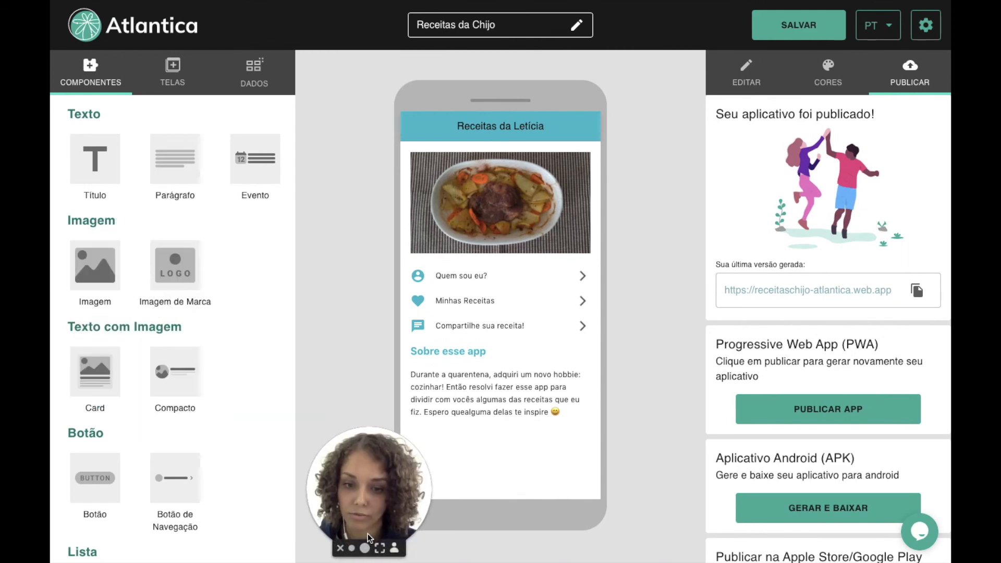
Step: Check the "Receitas Recebidas" database in the Atlantica editor for the submitted recipe and close it
click(251, 71)
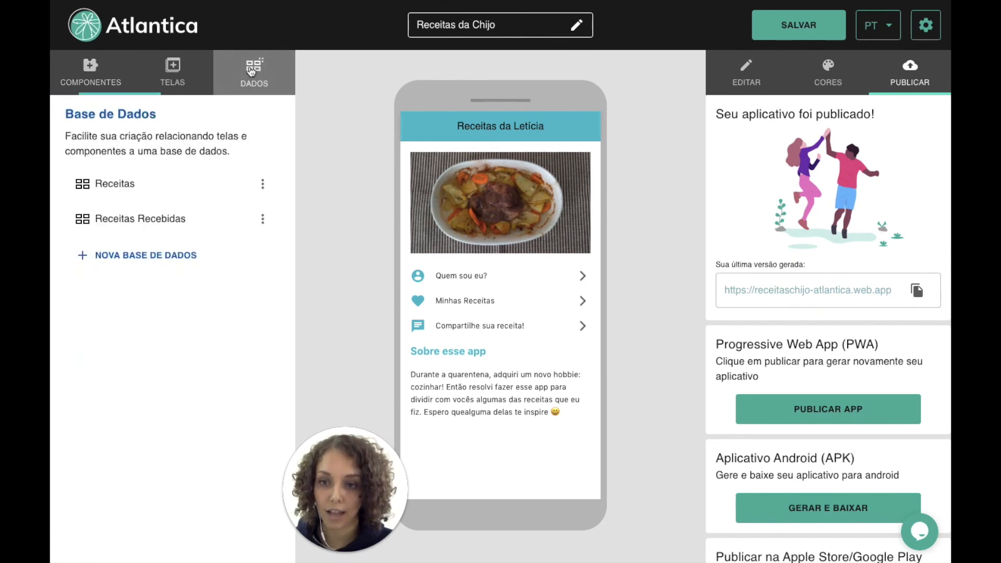
click(155, 219)
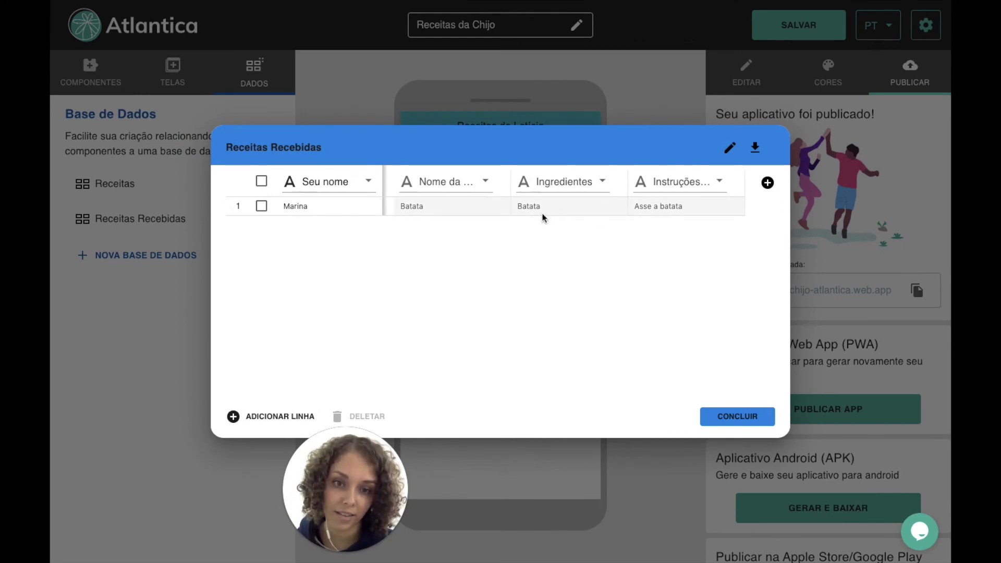
mouse_move(438, 558)
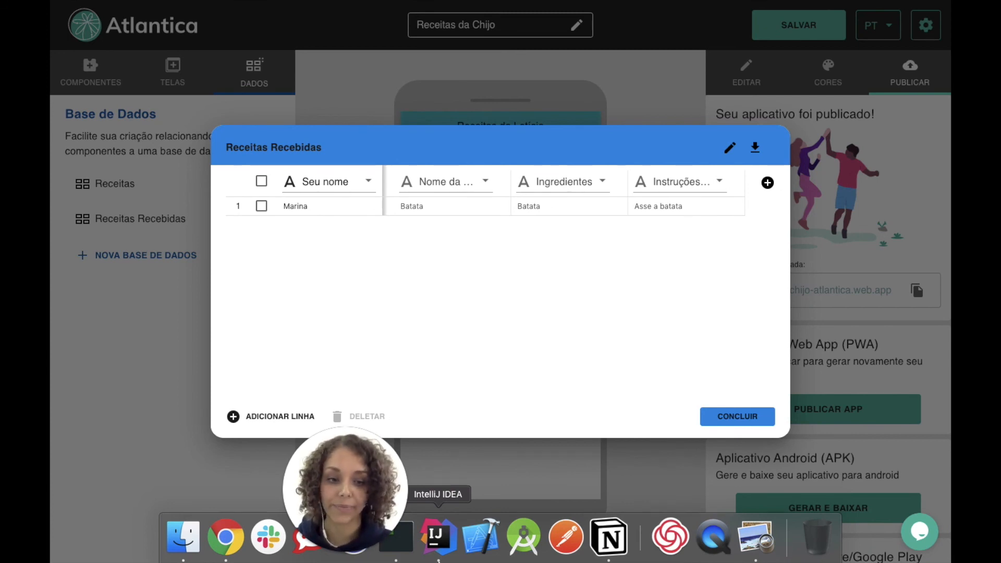
click(736, 419)
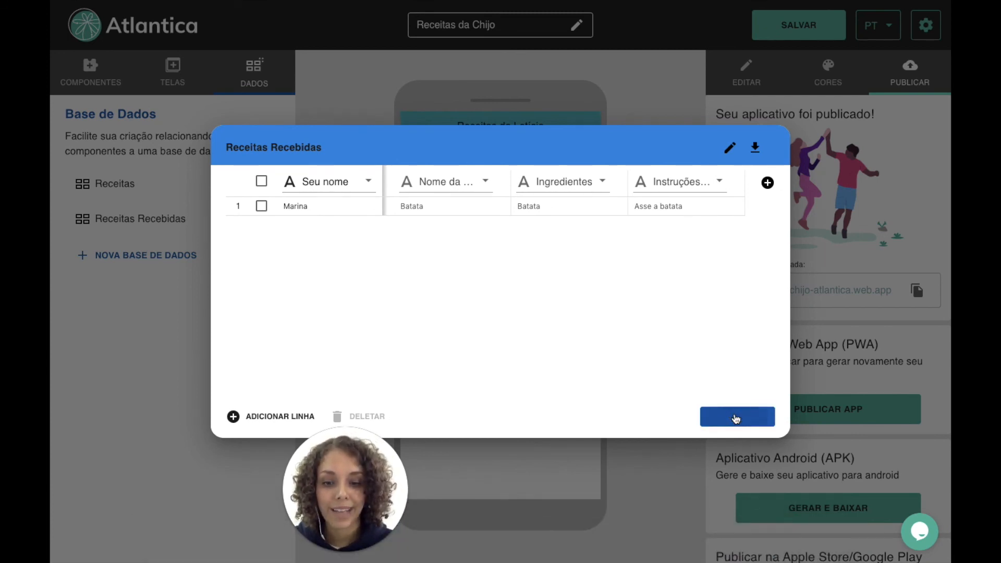